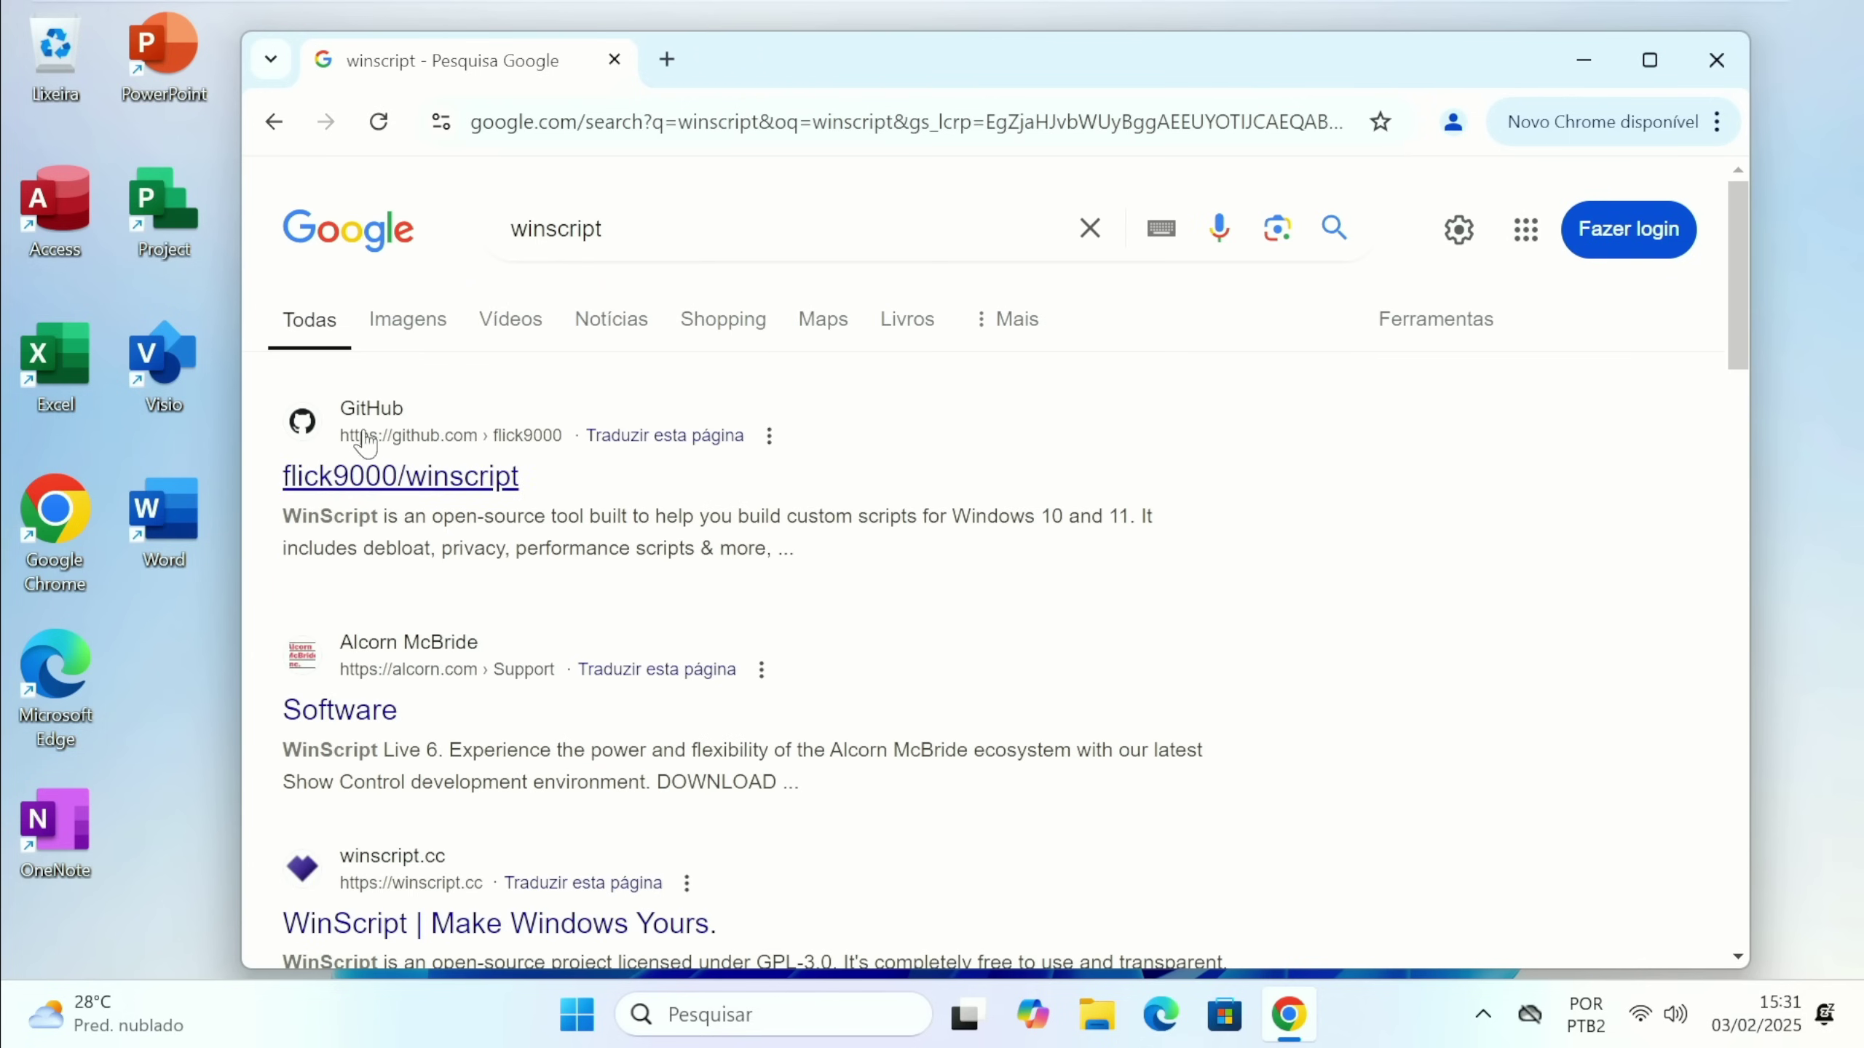
Open the winscript.cc site from the search results, translate it into Portuguese and maximize the browser window.
scroll(334, 448, down, 5)
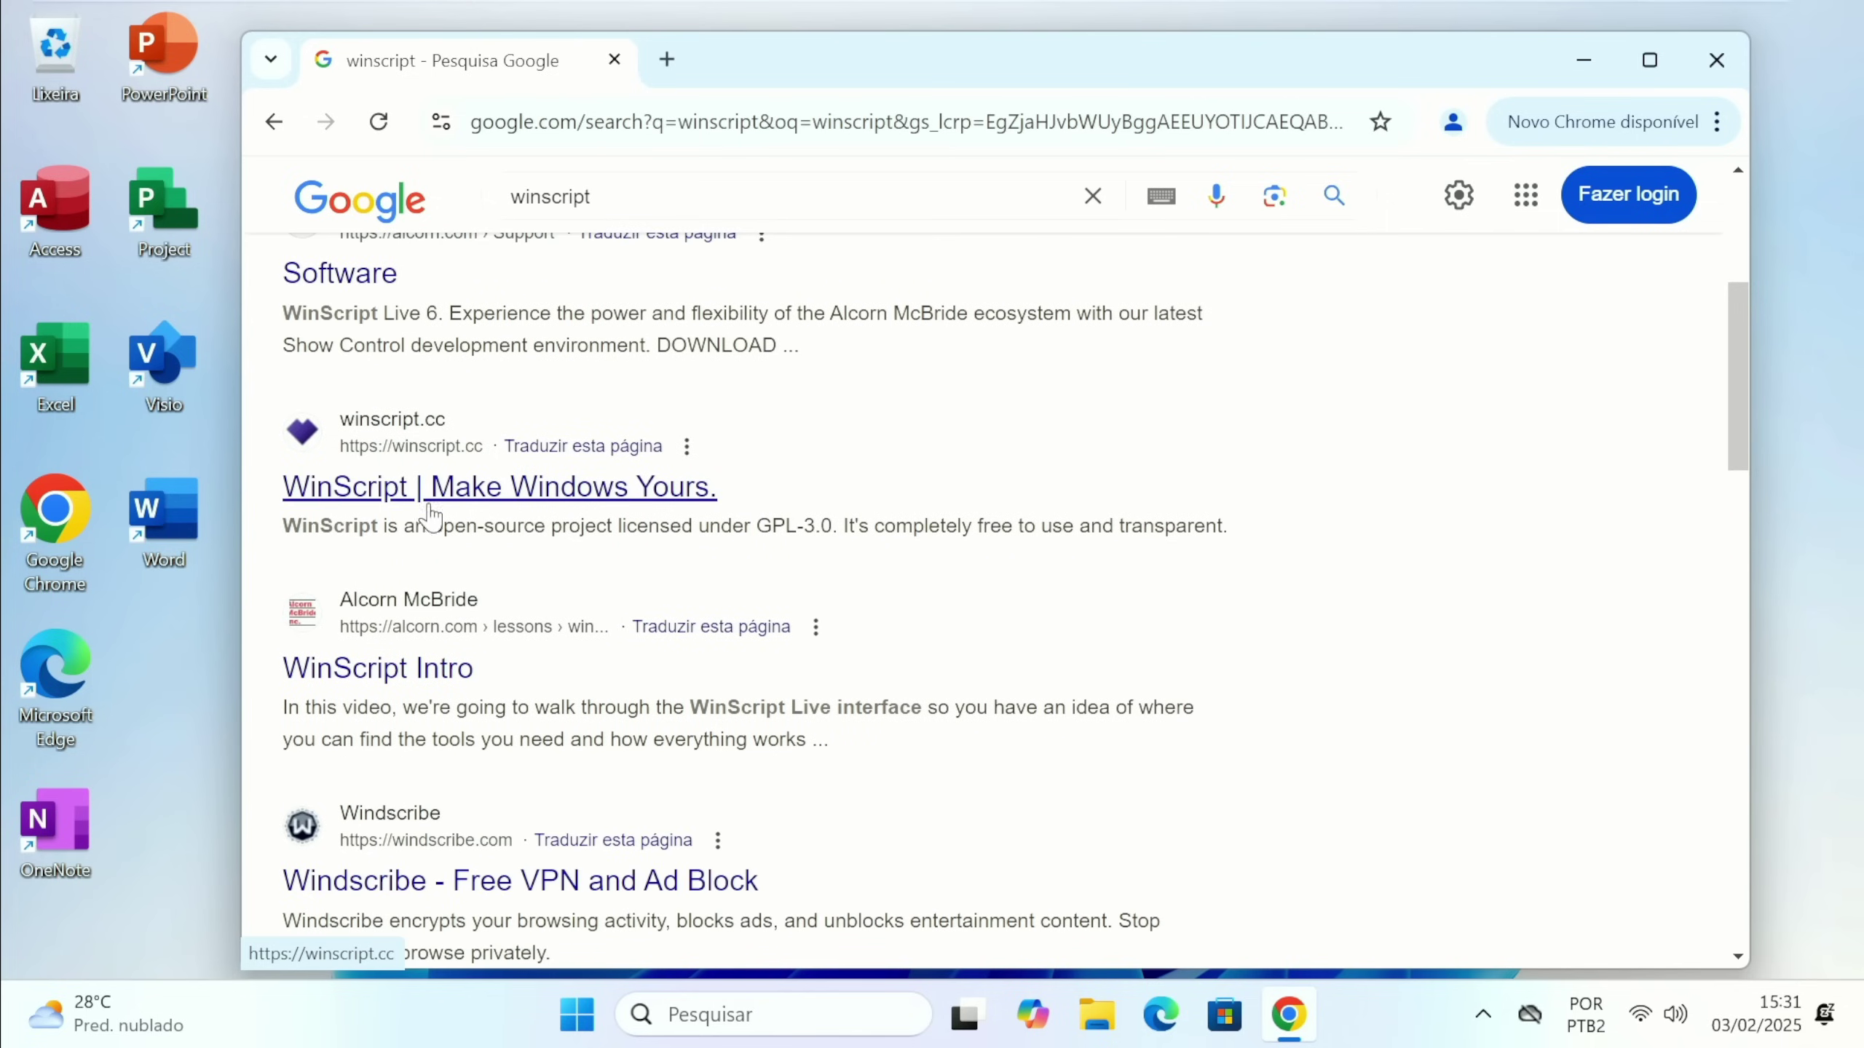
click(389, 490)
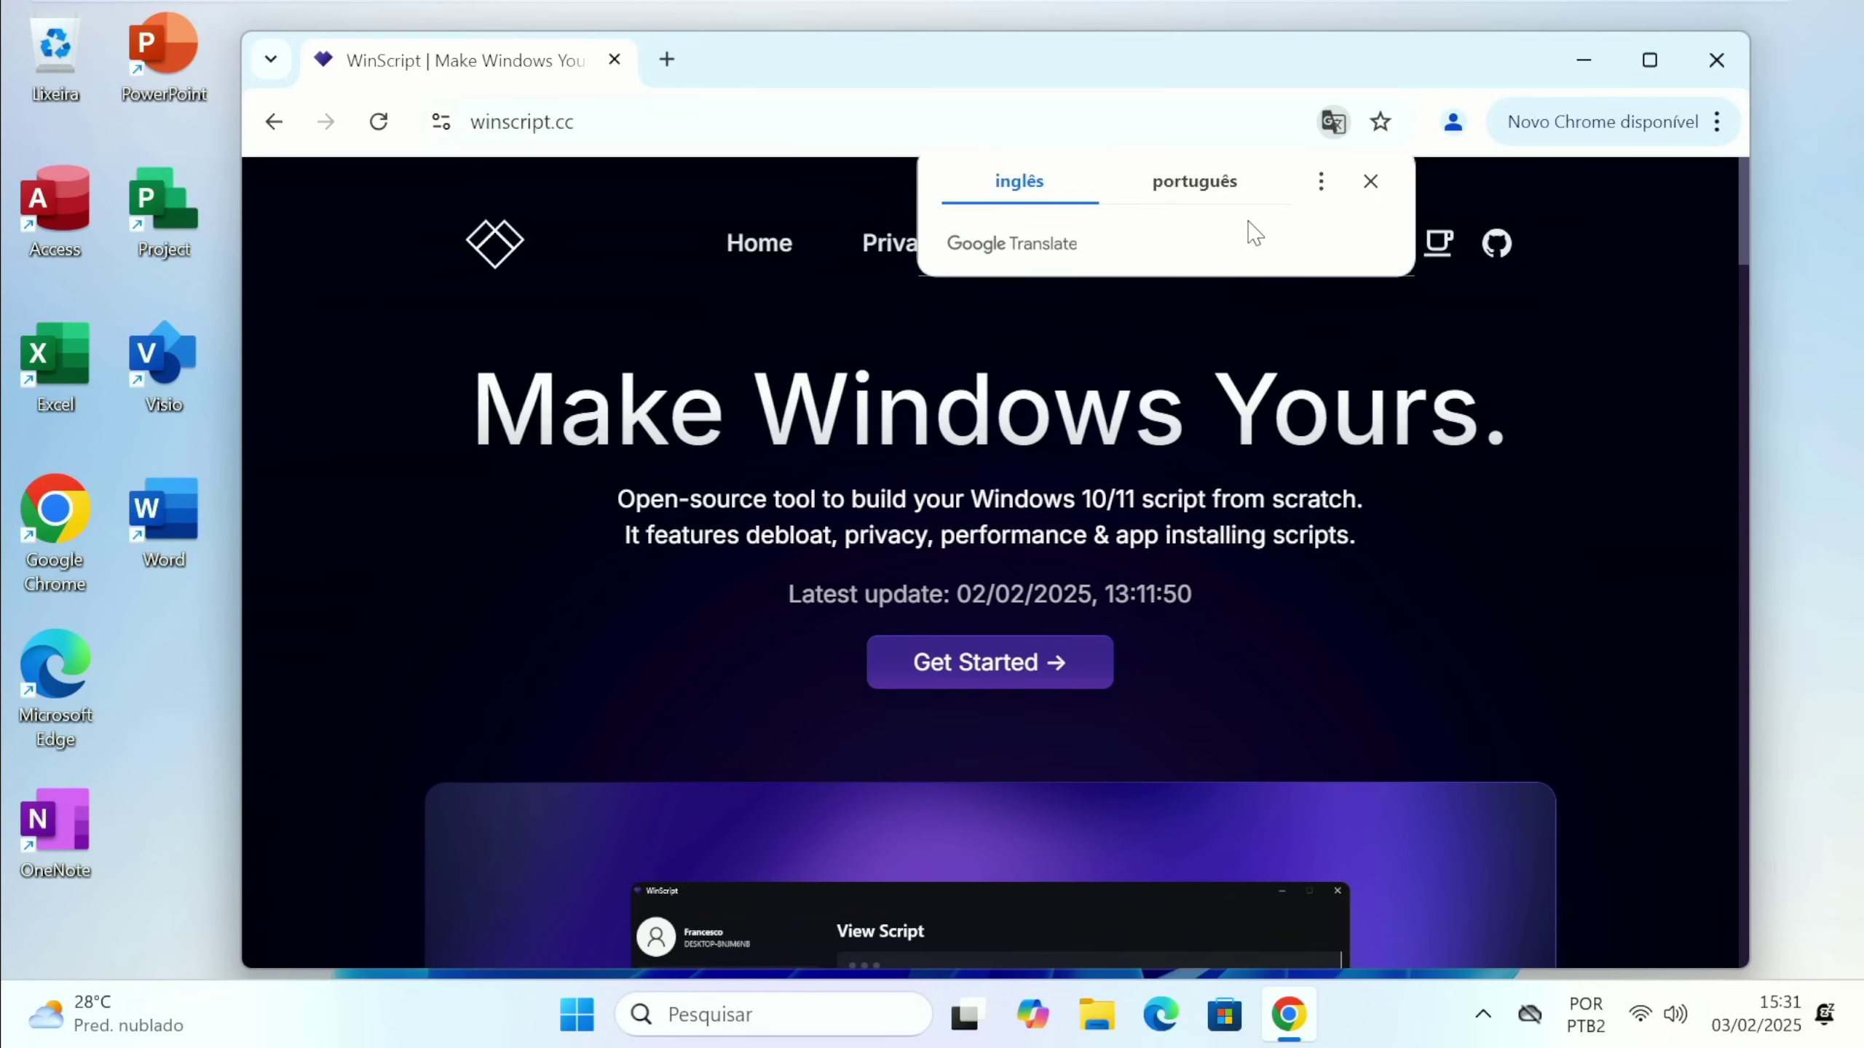
click(1194, 183)
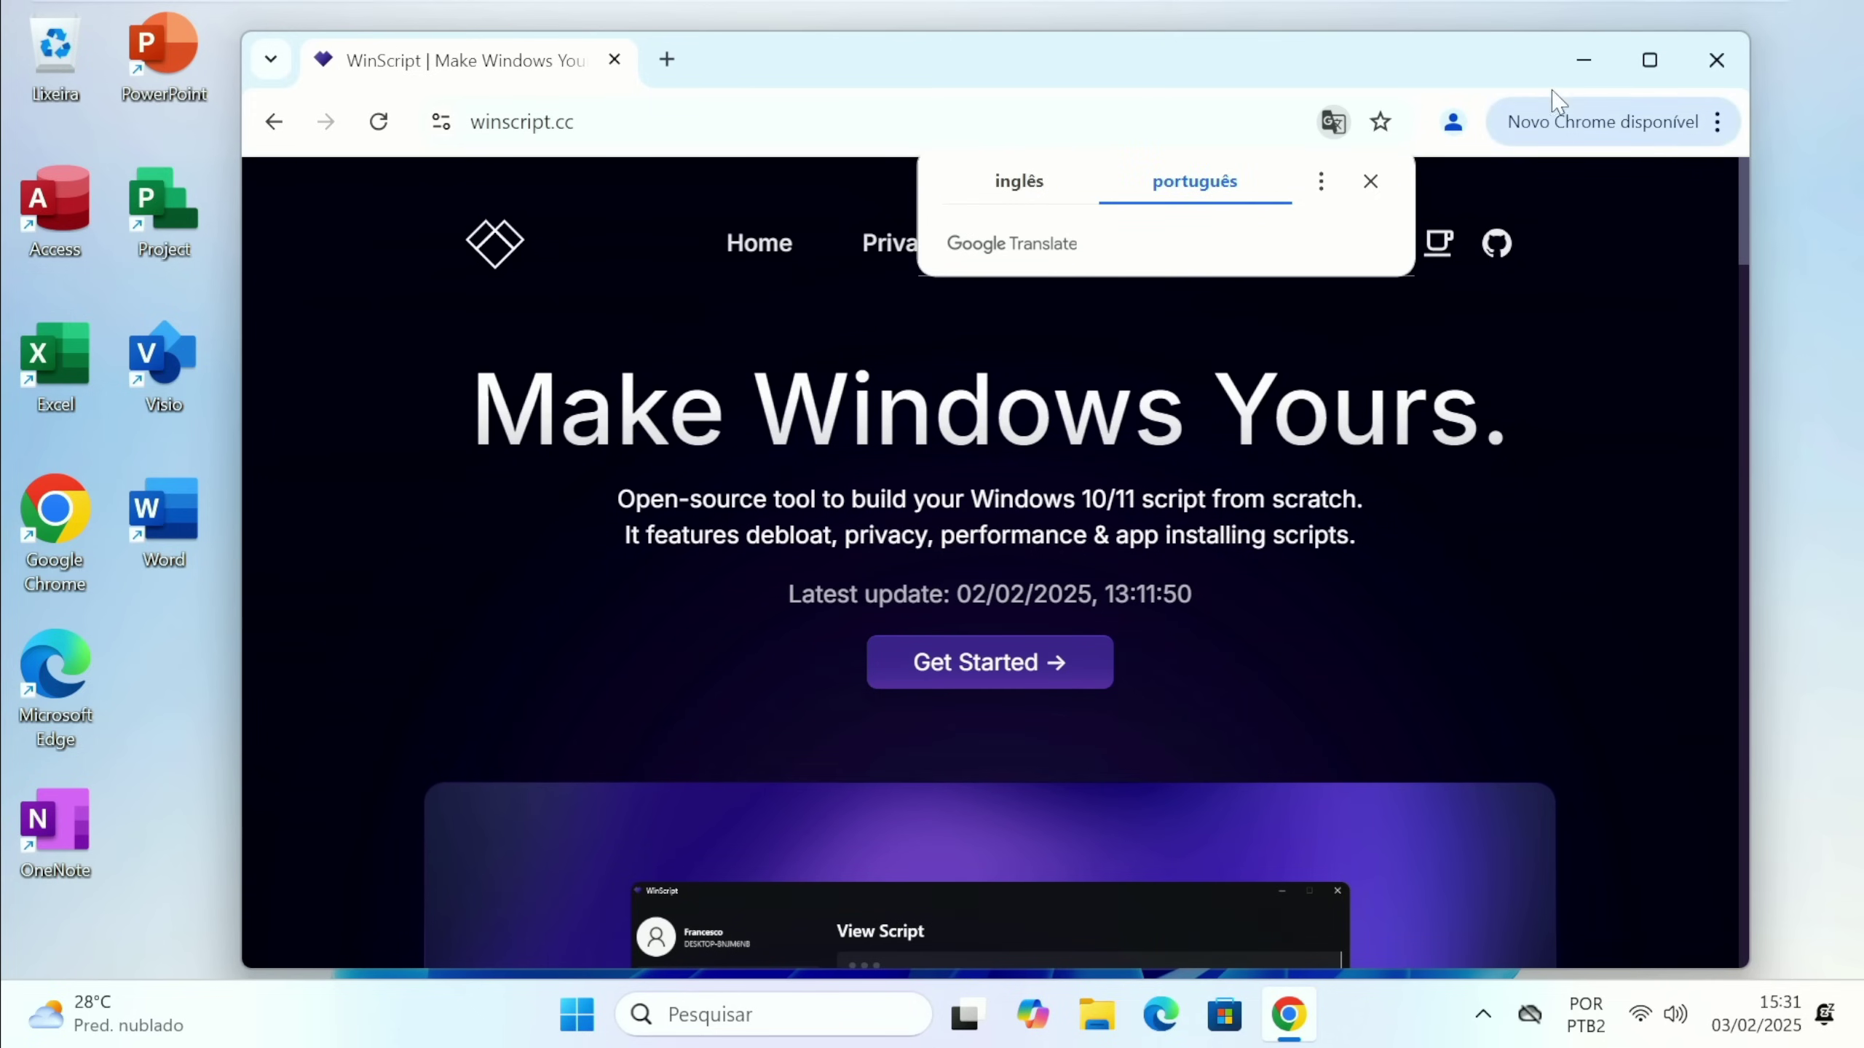
click(1650, 60)
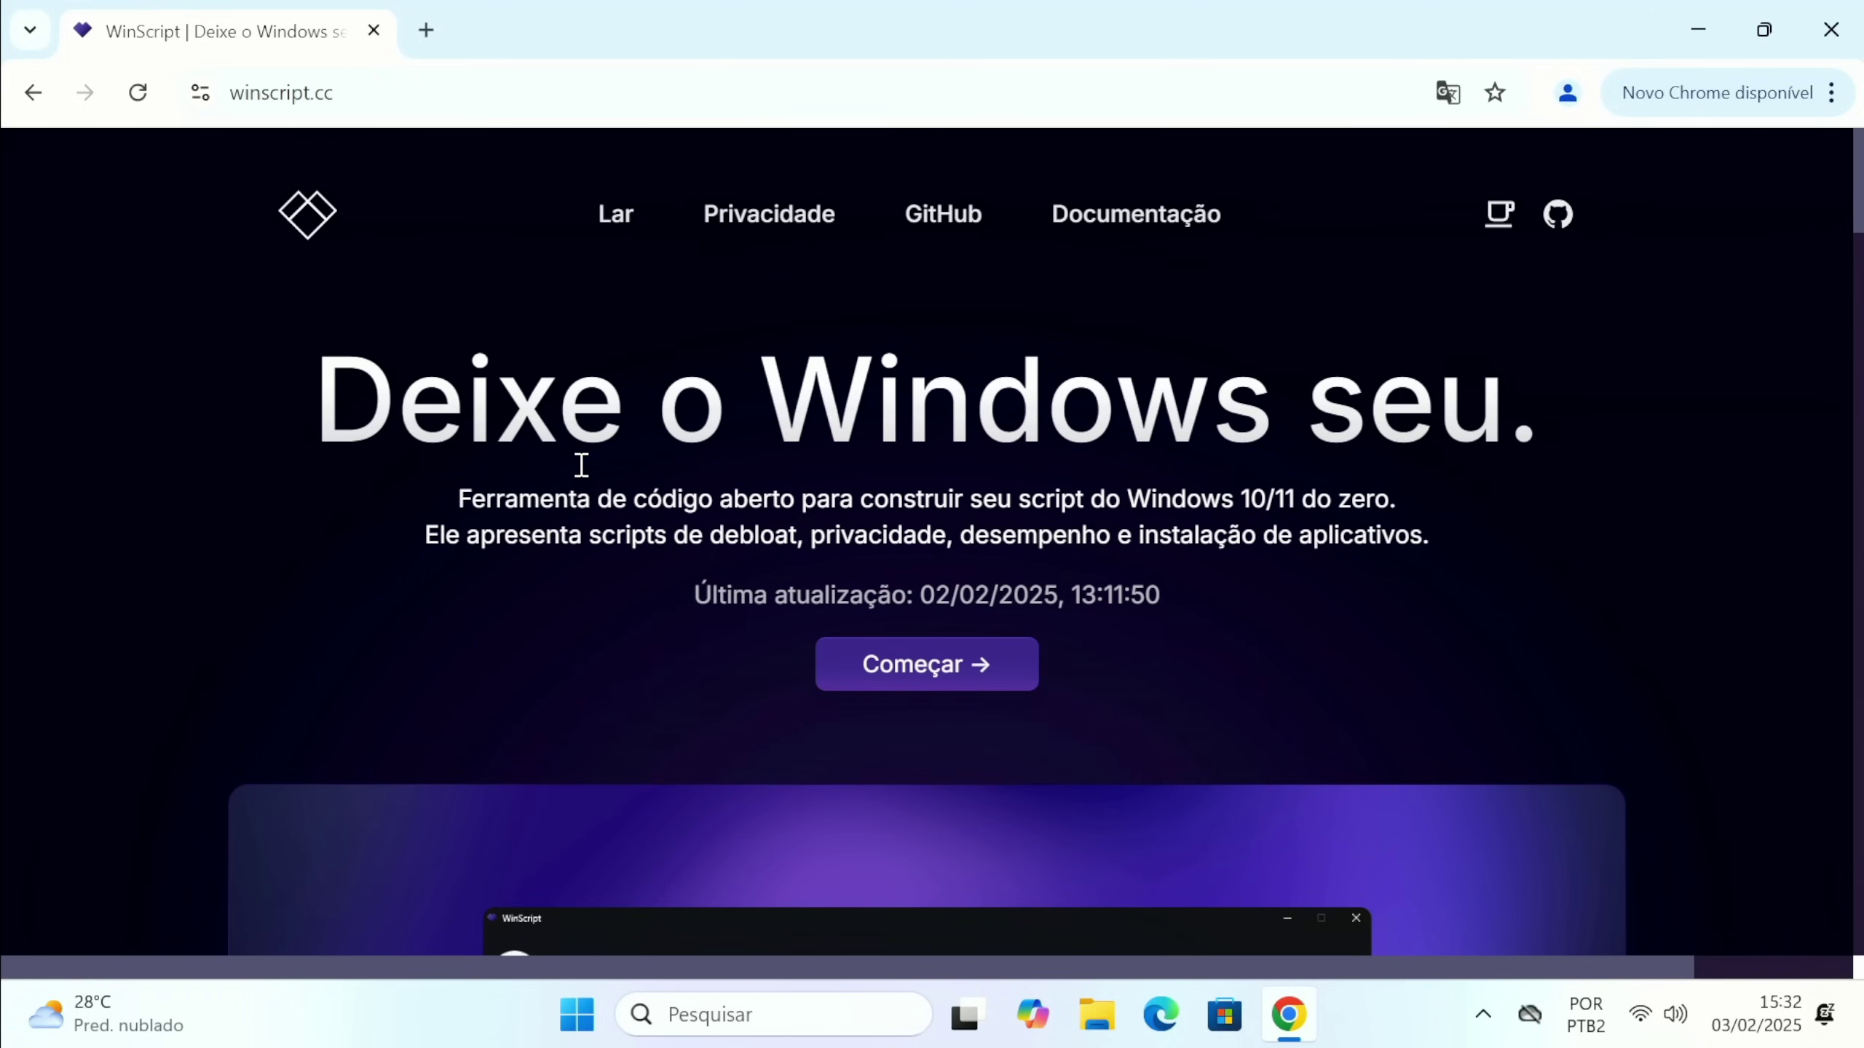
Look over the WinScript home page, then open the releases page for its desktop version.
scroll(731, 556, down, 7)
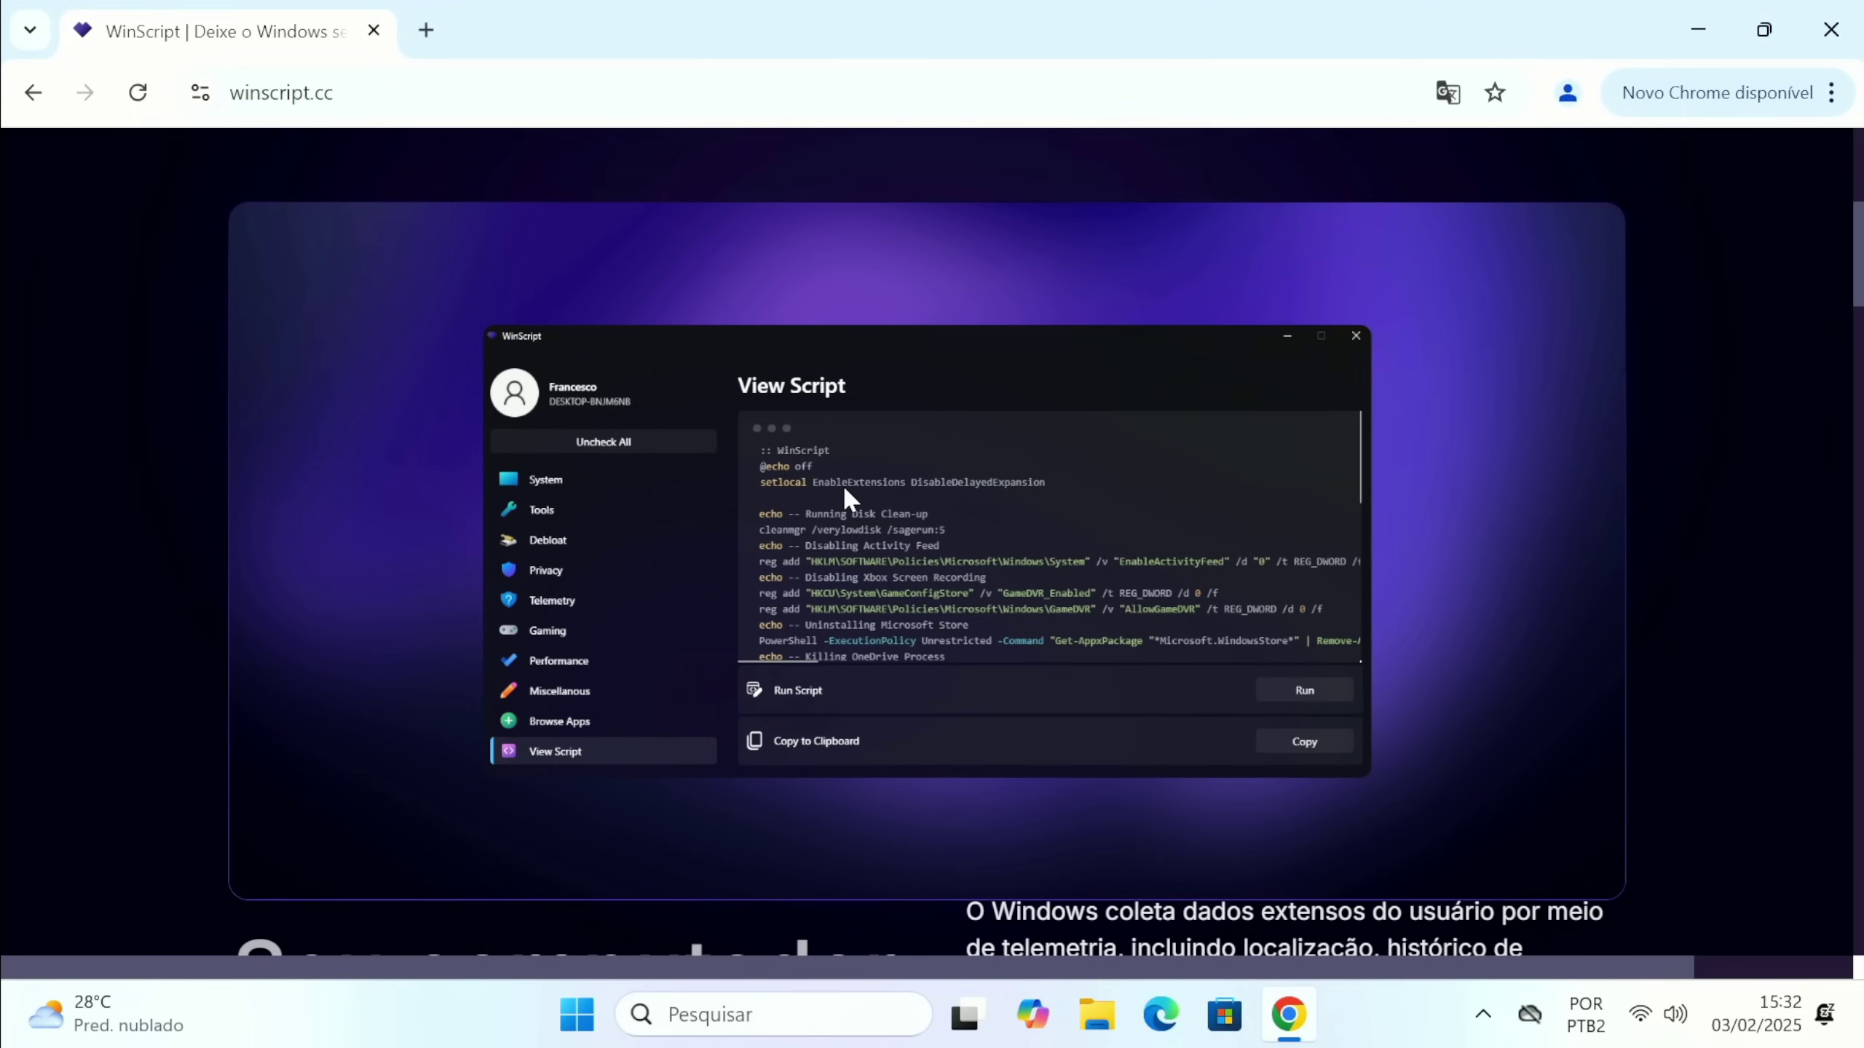
scroll(686, 516, down, 6)
scroll(698, 512, down, 16)
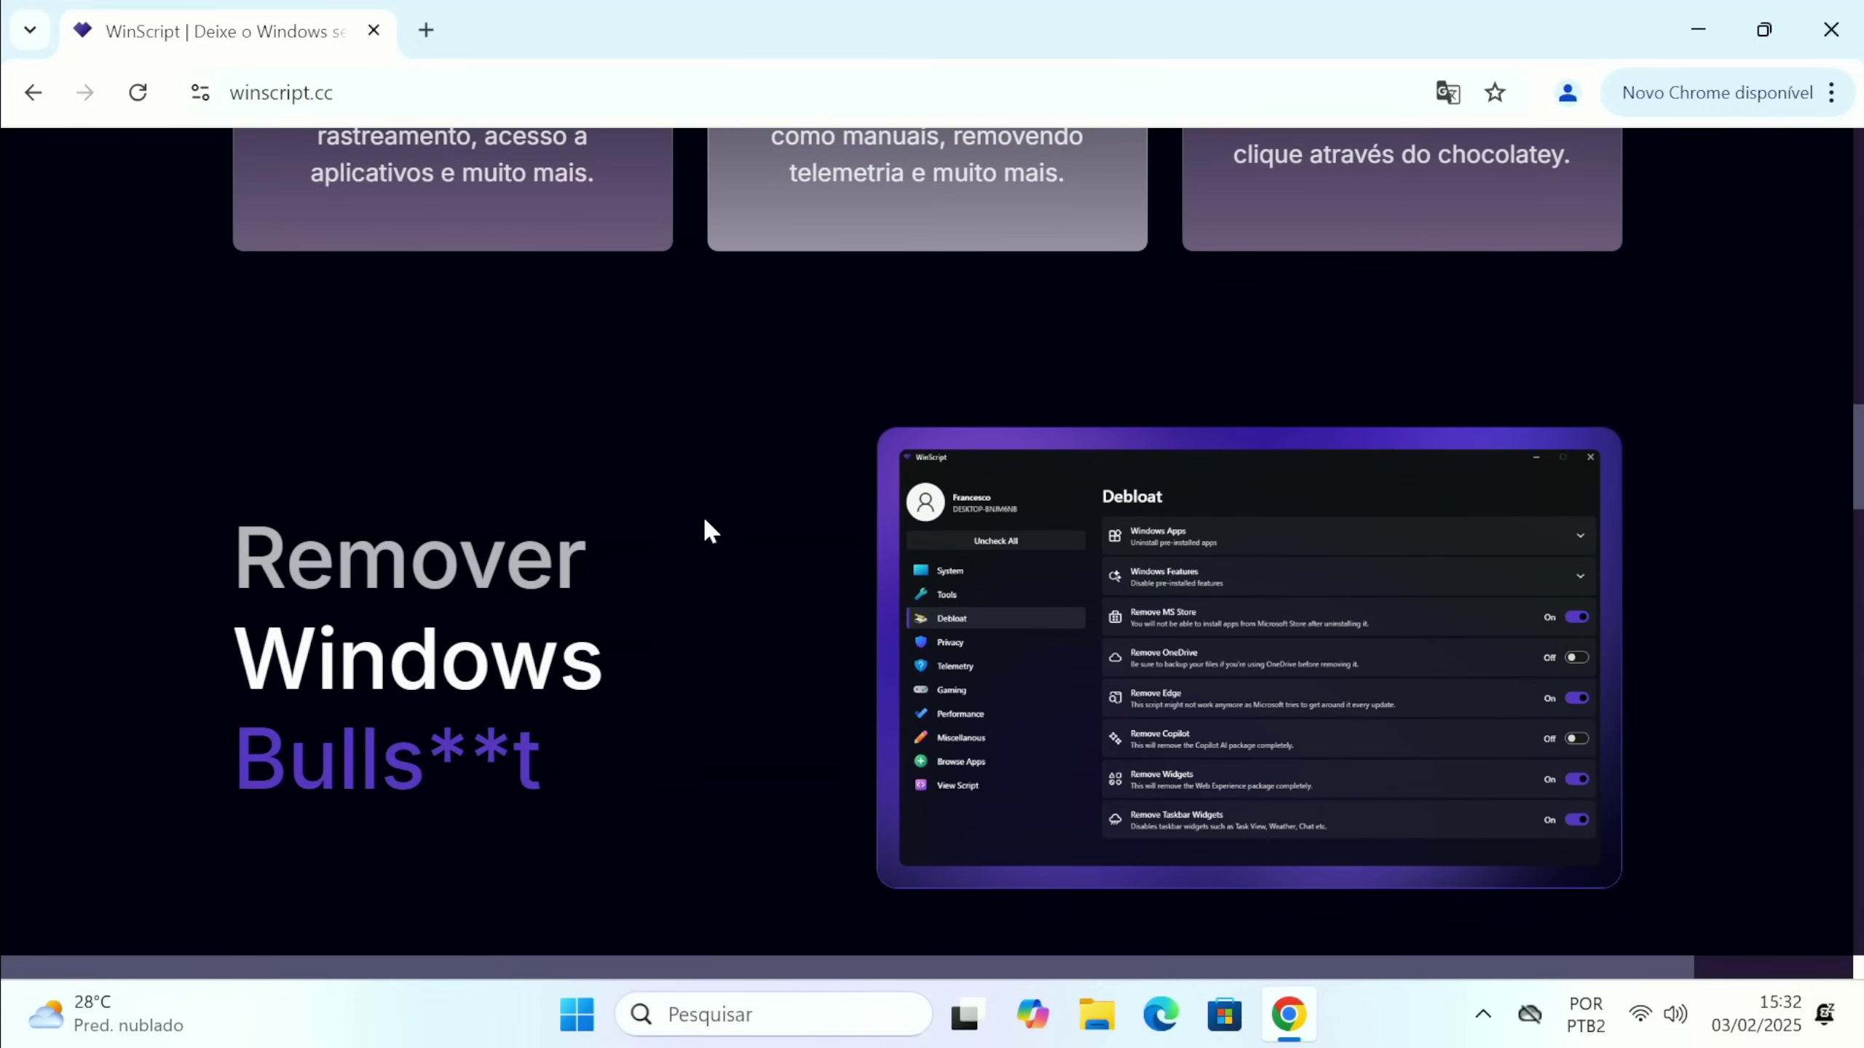
scroll(755, 569, up, 20)
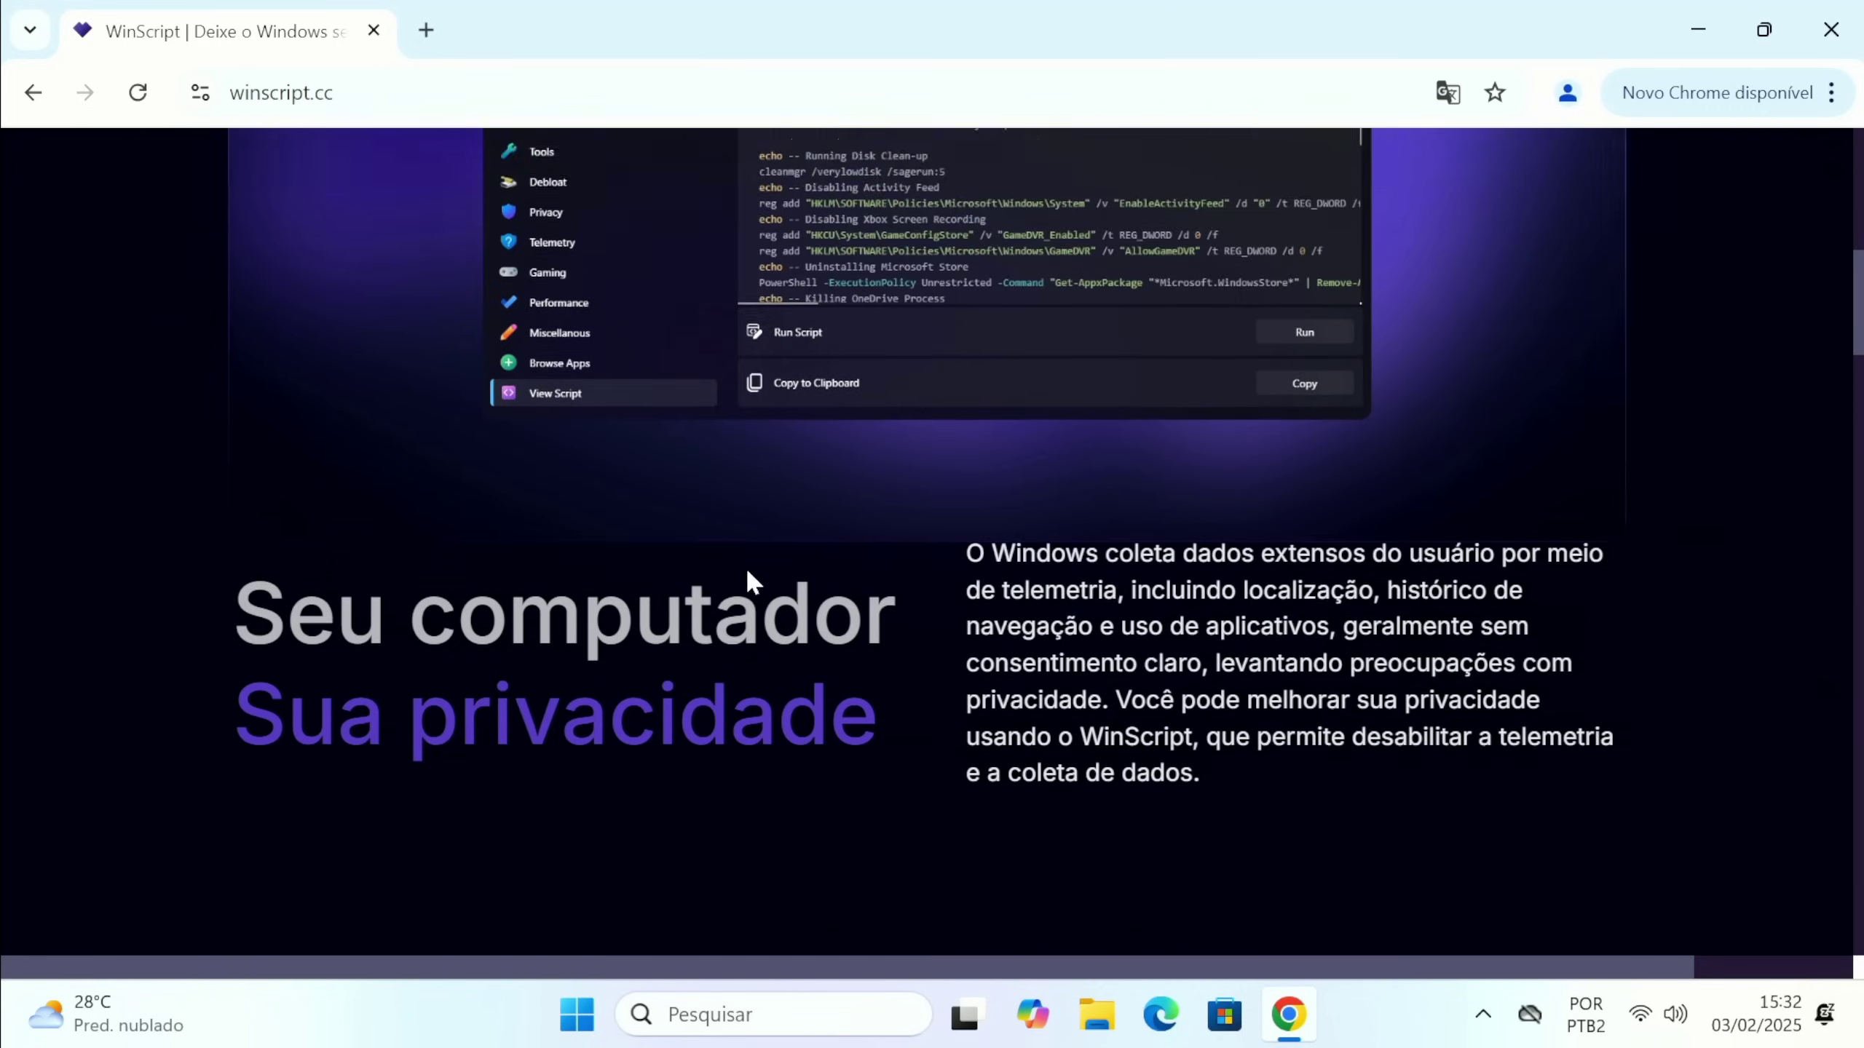
scroll(742, 572, up, 8)
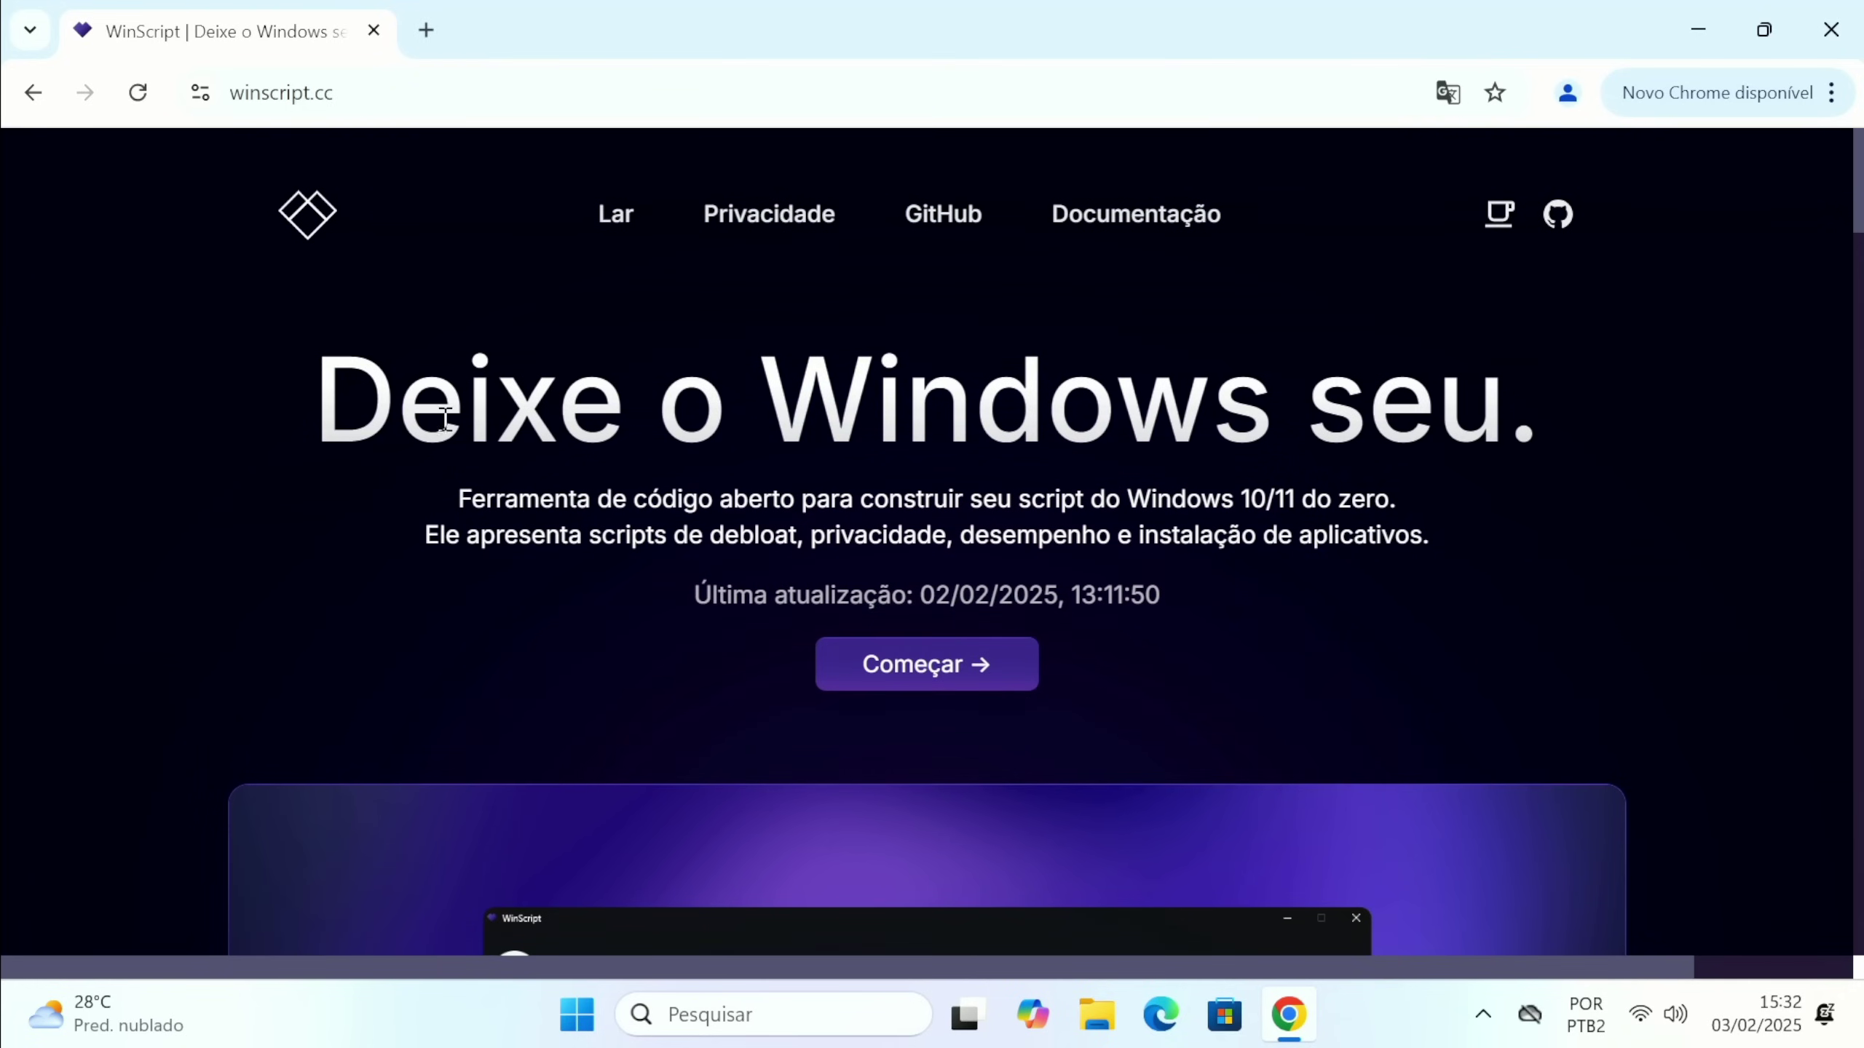
click(886, 670)
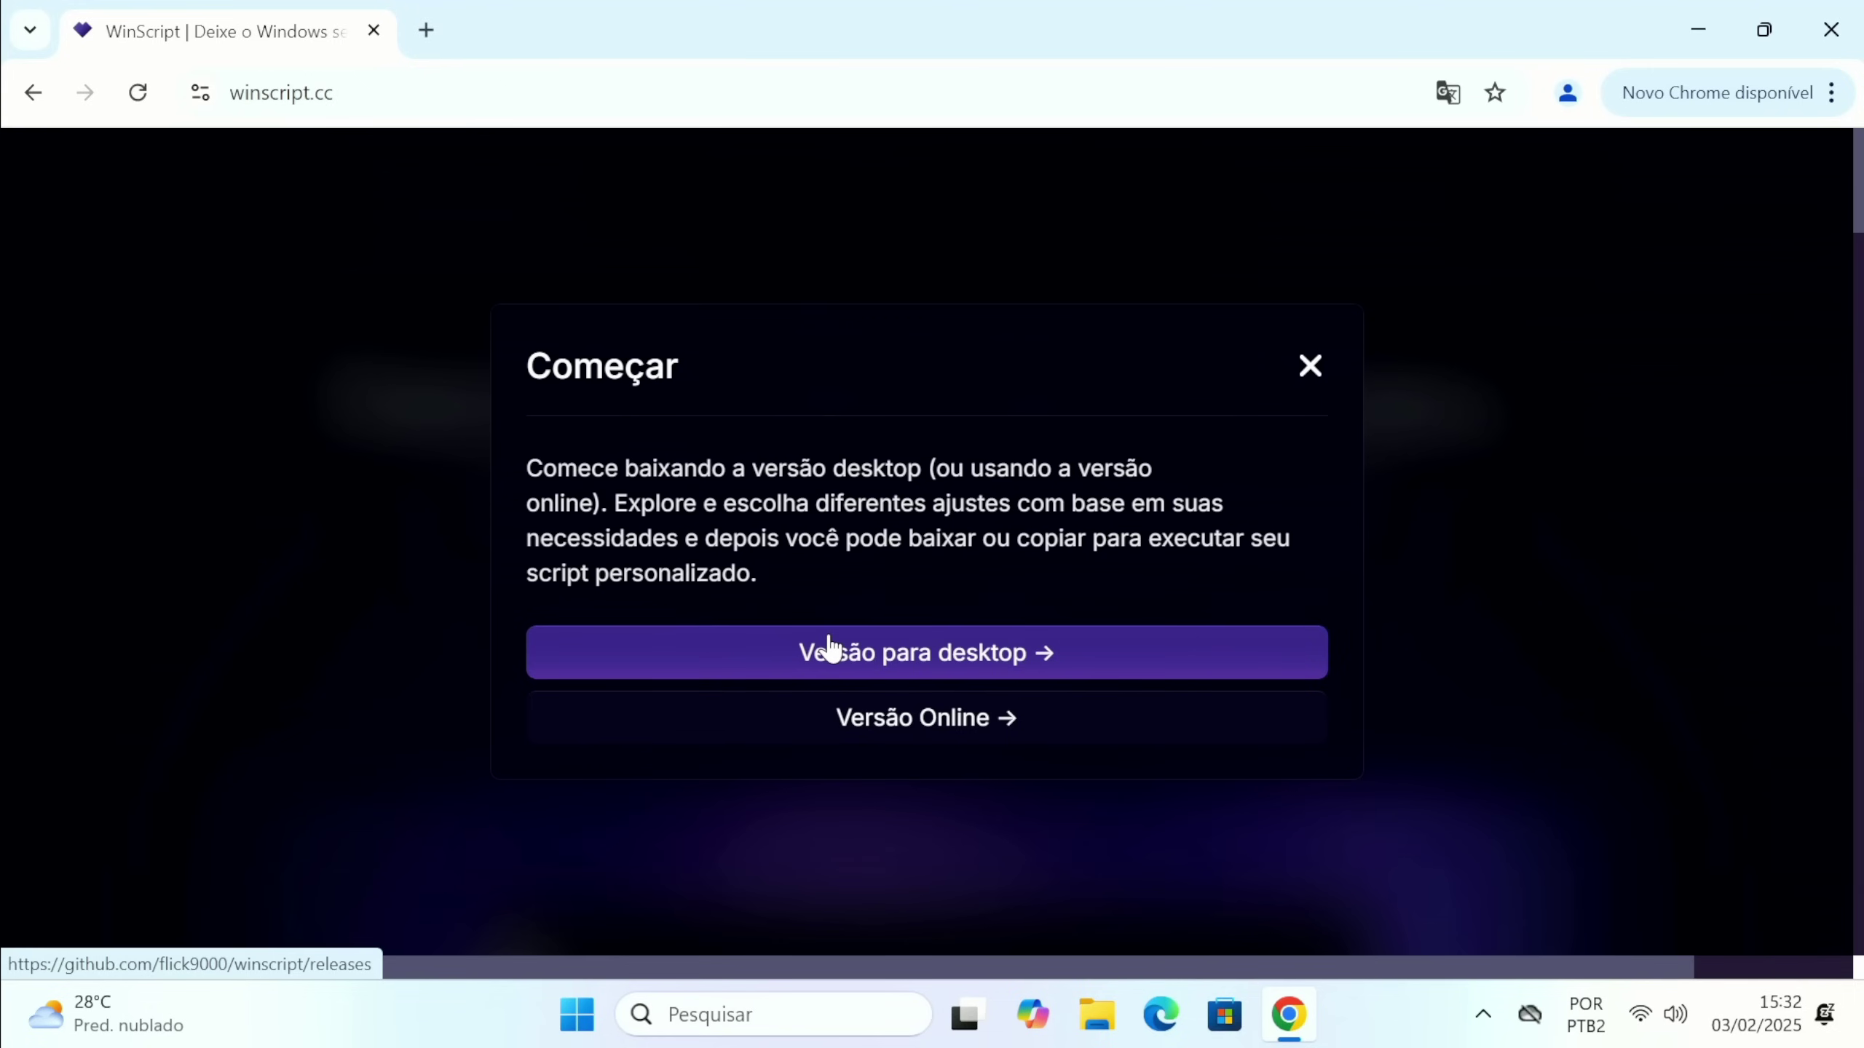
click(883, 659)
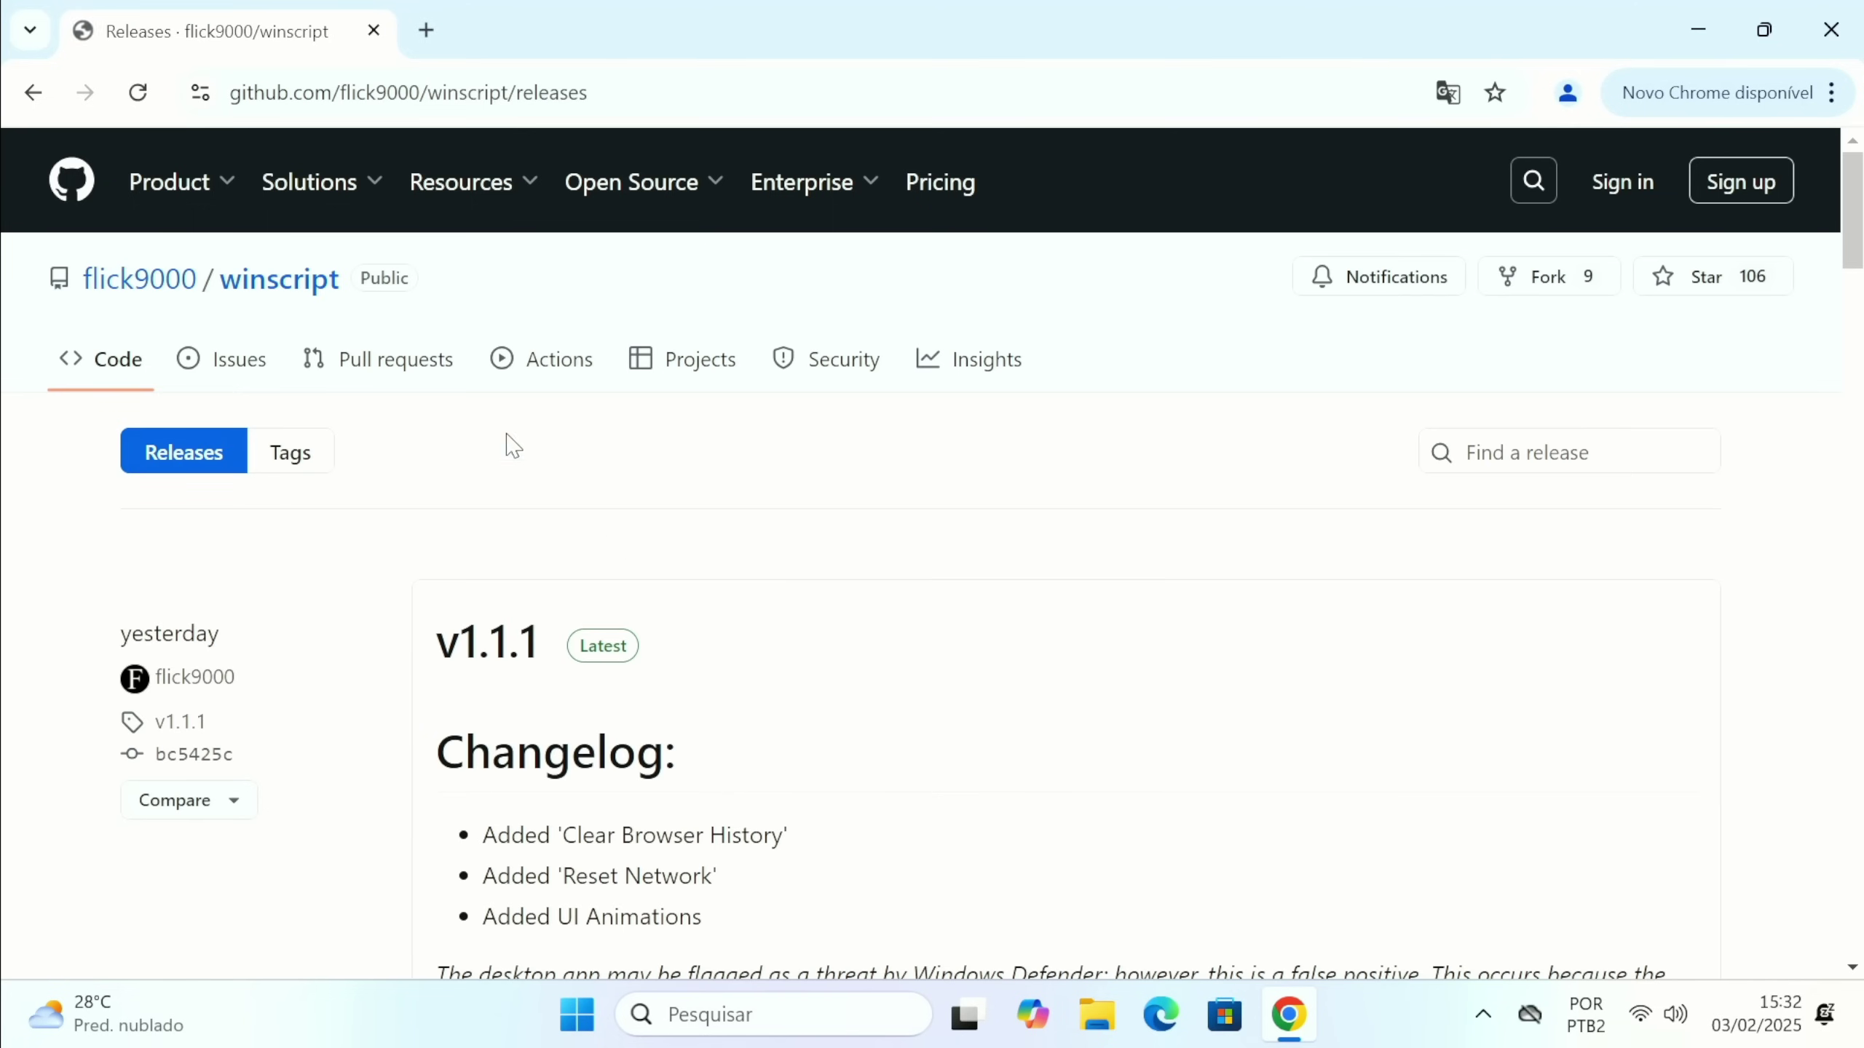
Download winscript-portable.exe from the v1.1.1 release, show it in its folder and minimize the browser.
scroll(569, 540, down, 3)
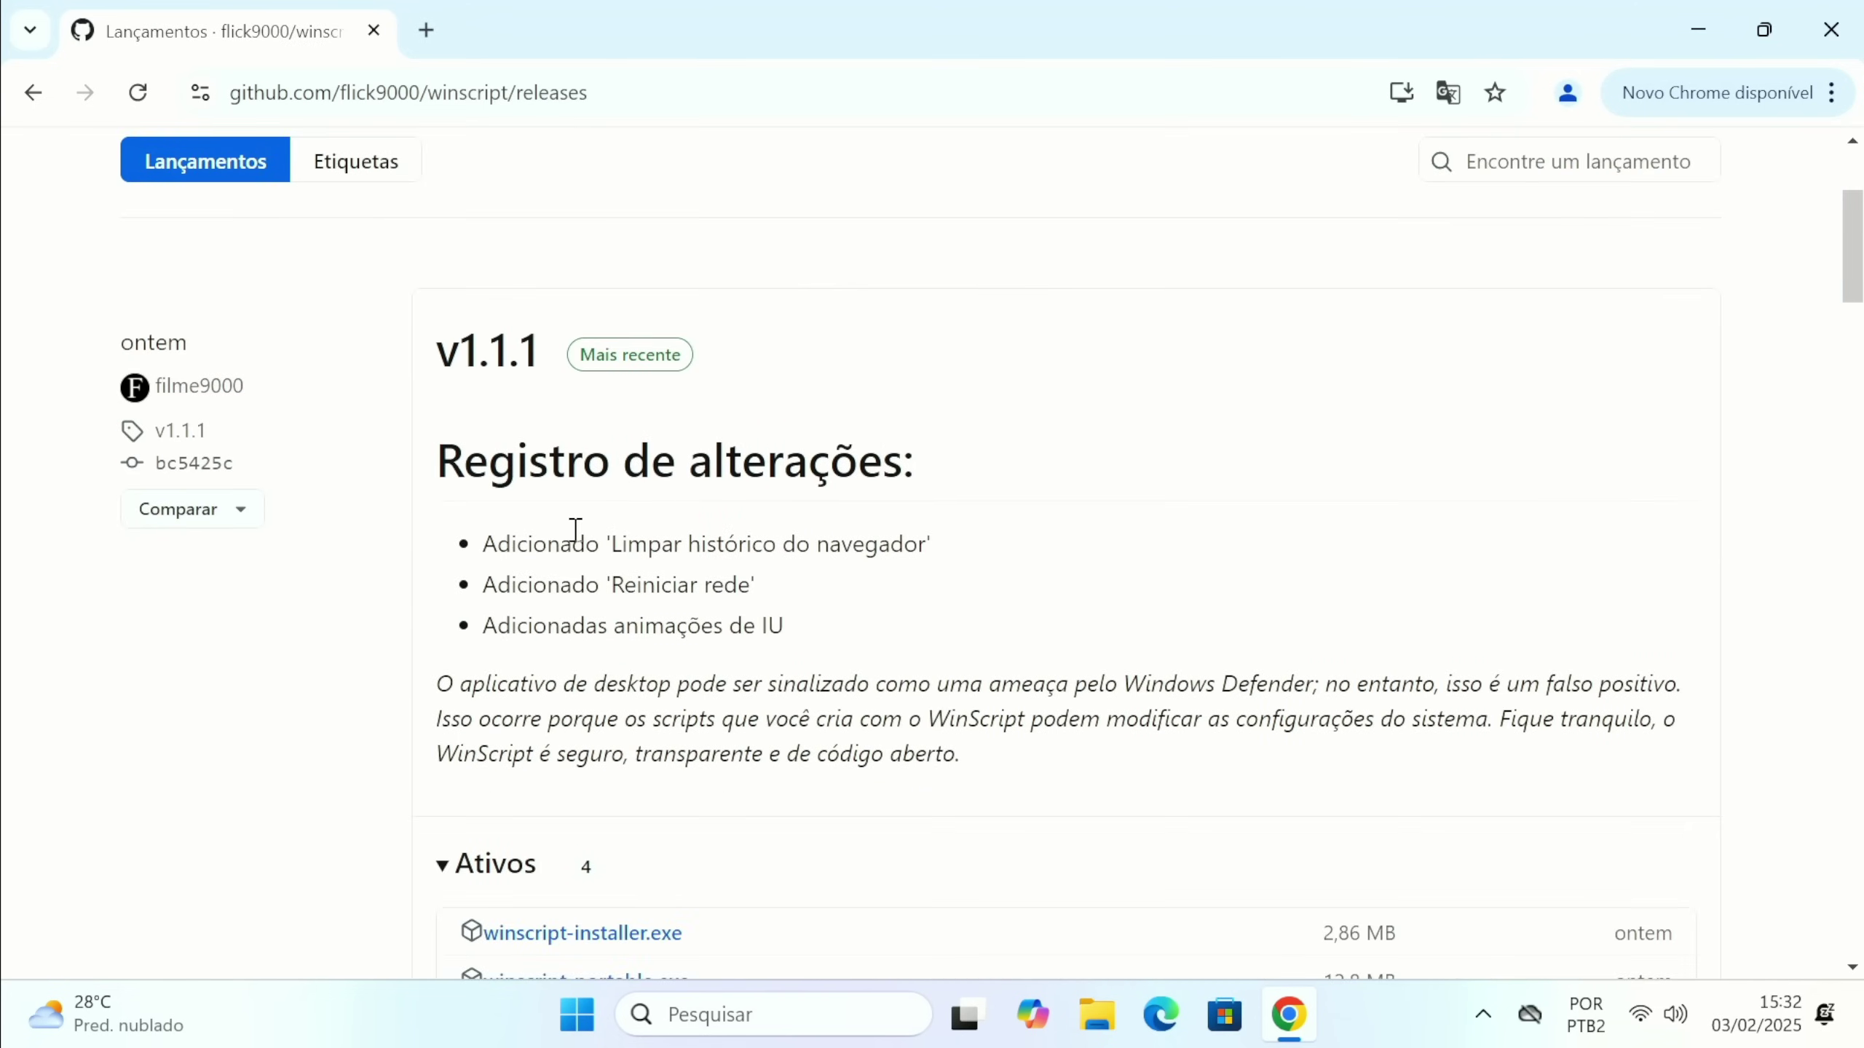
scroll(675, 661, down, 2)
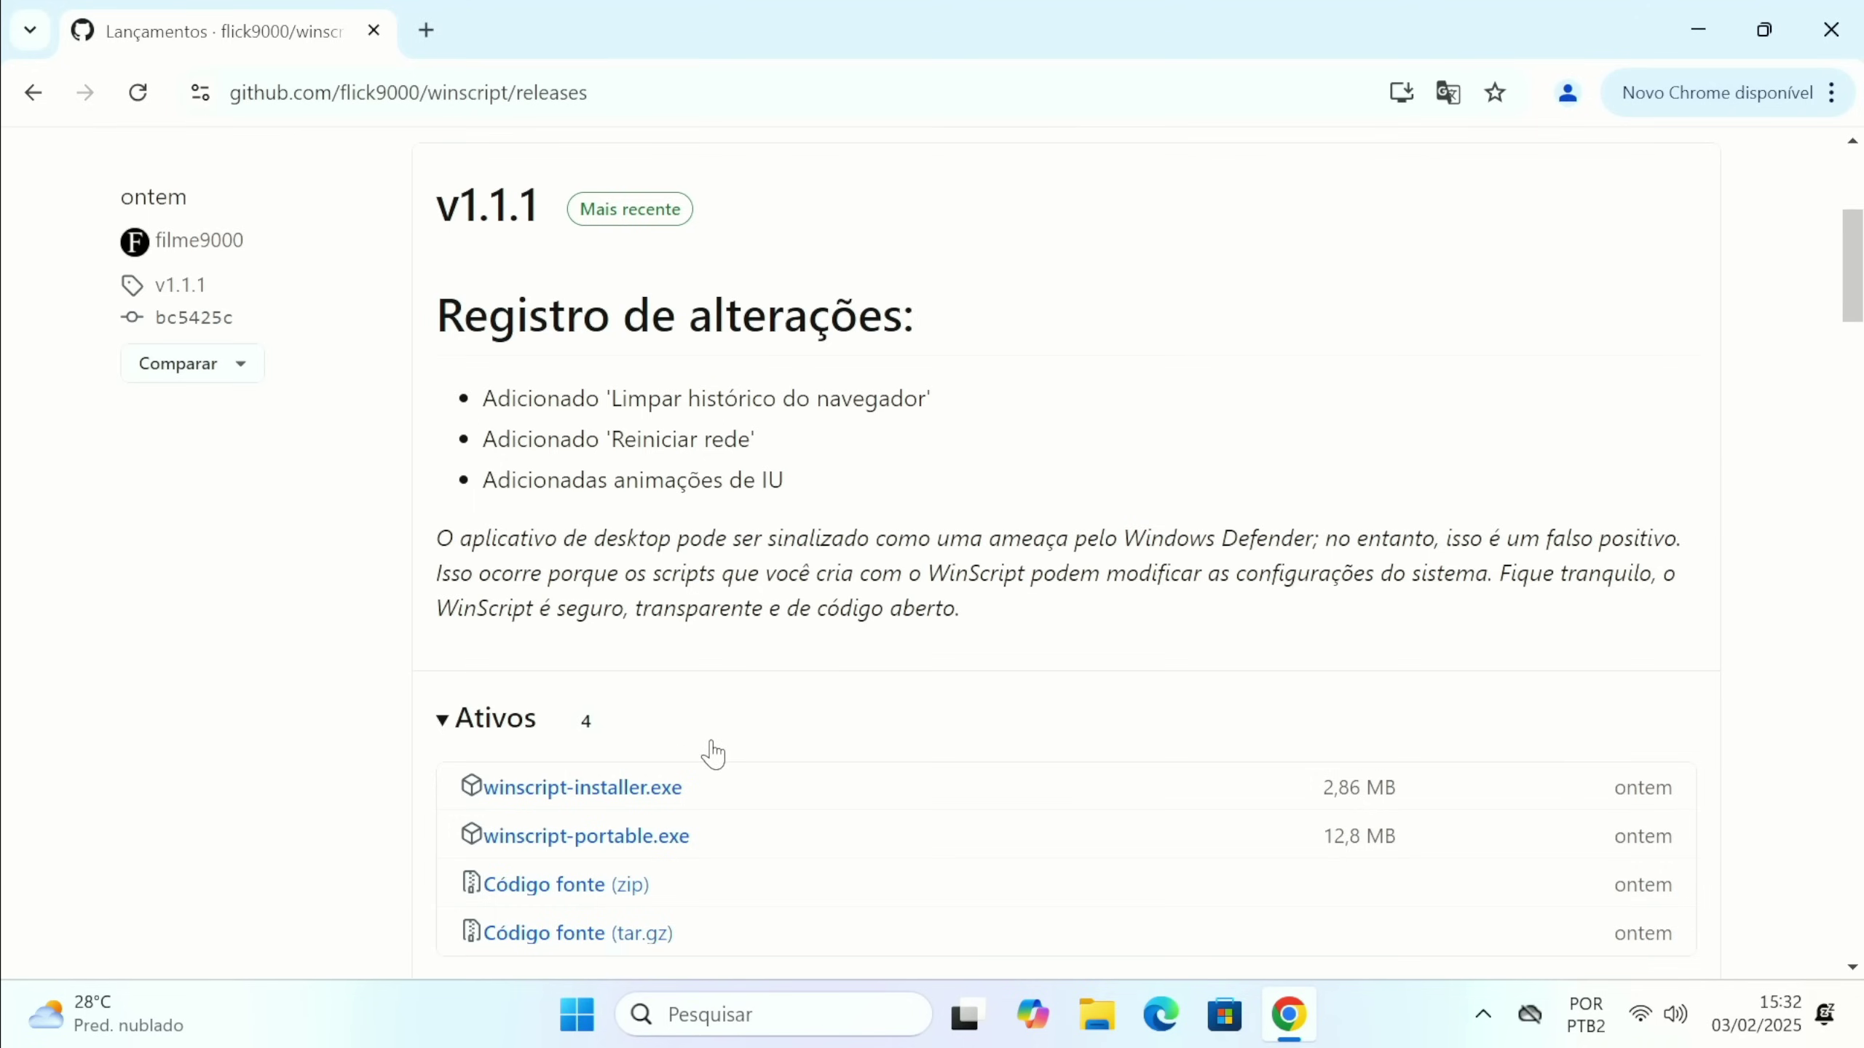
click(655, 852)
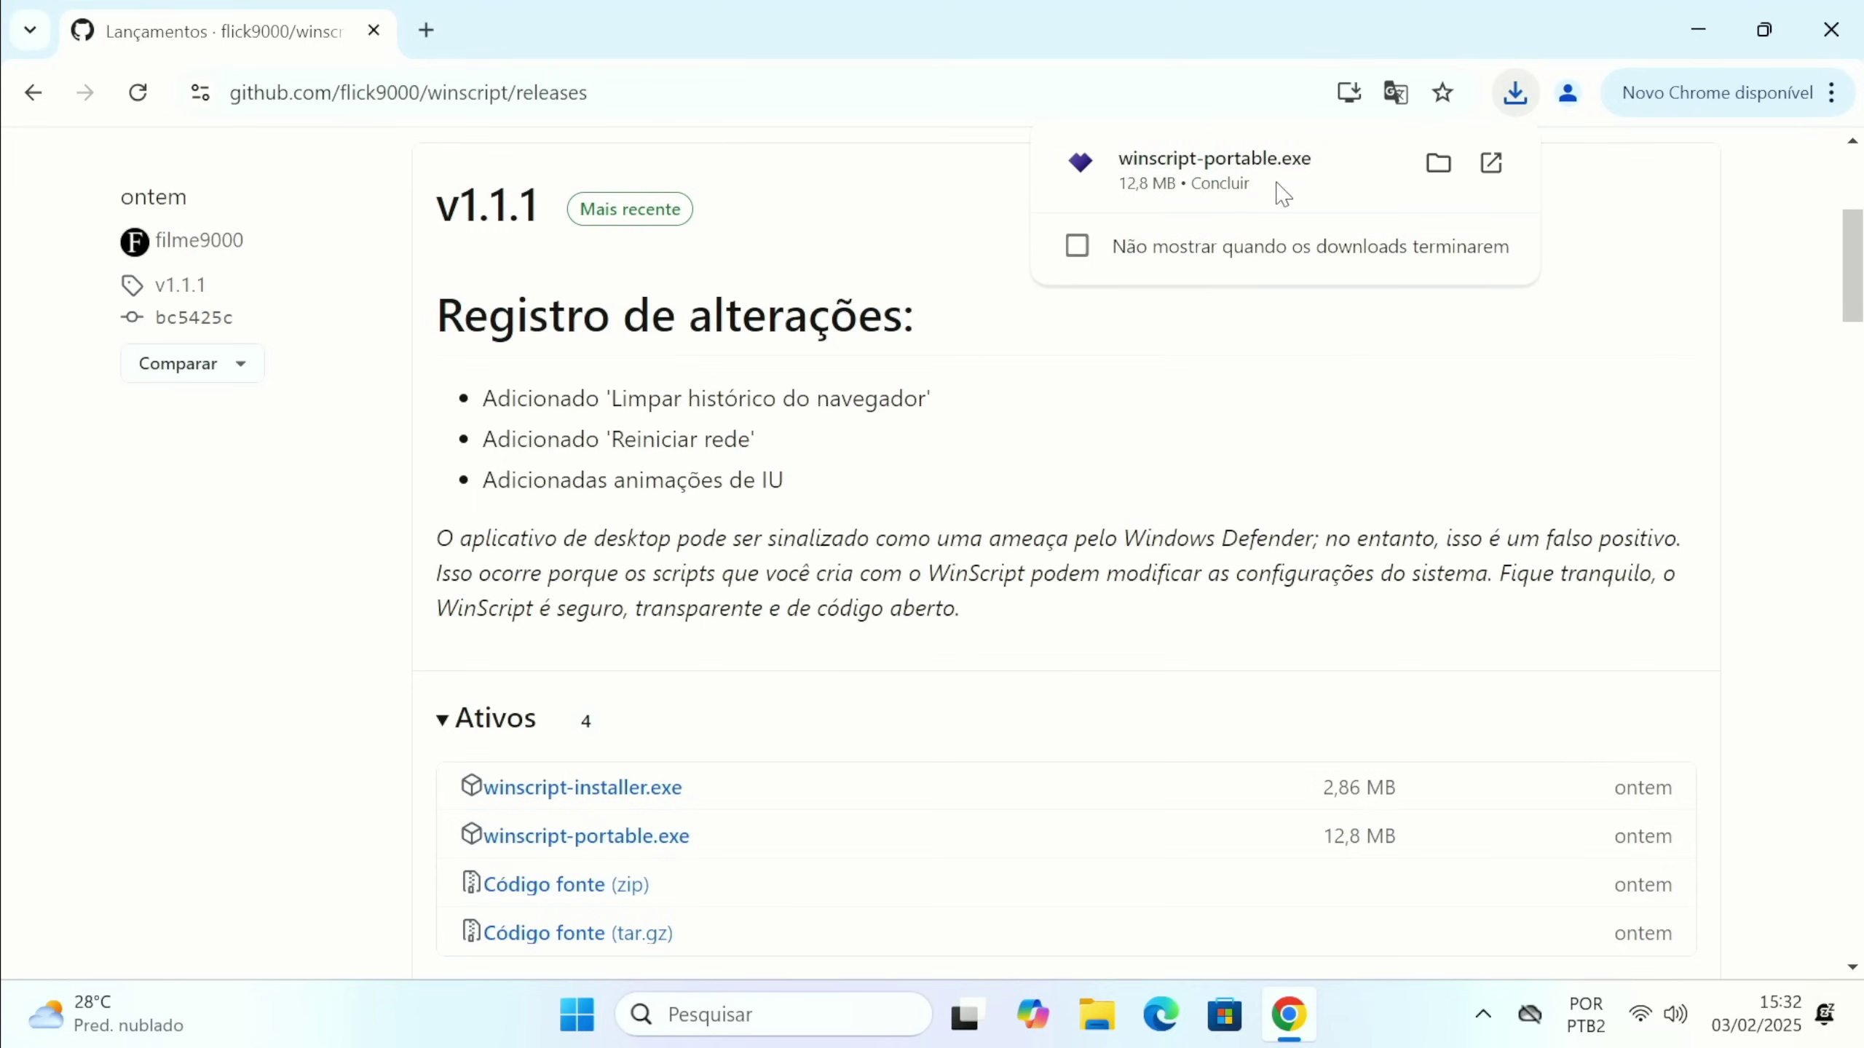
click(1438, 165)
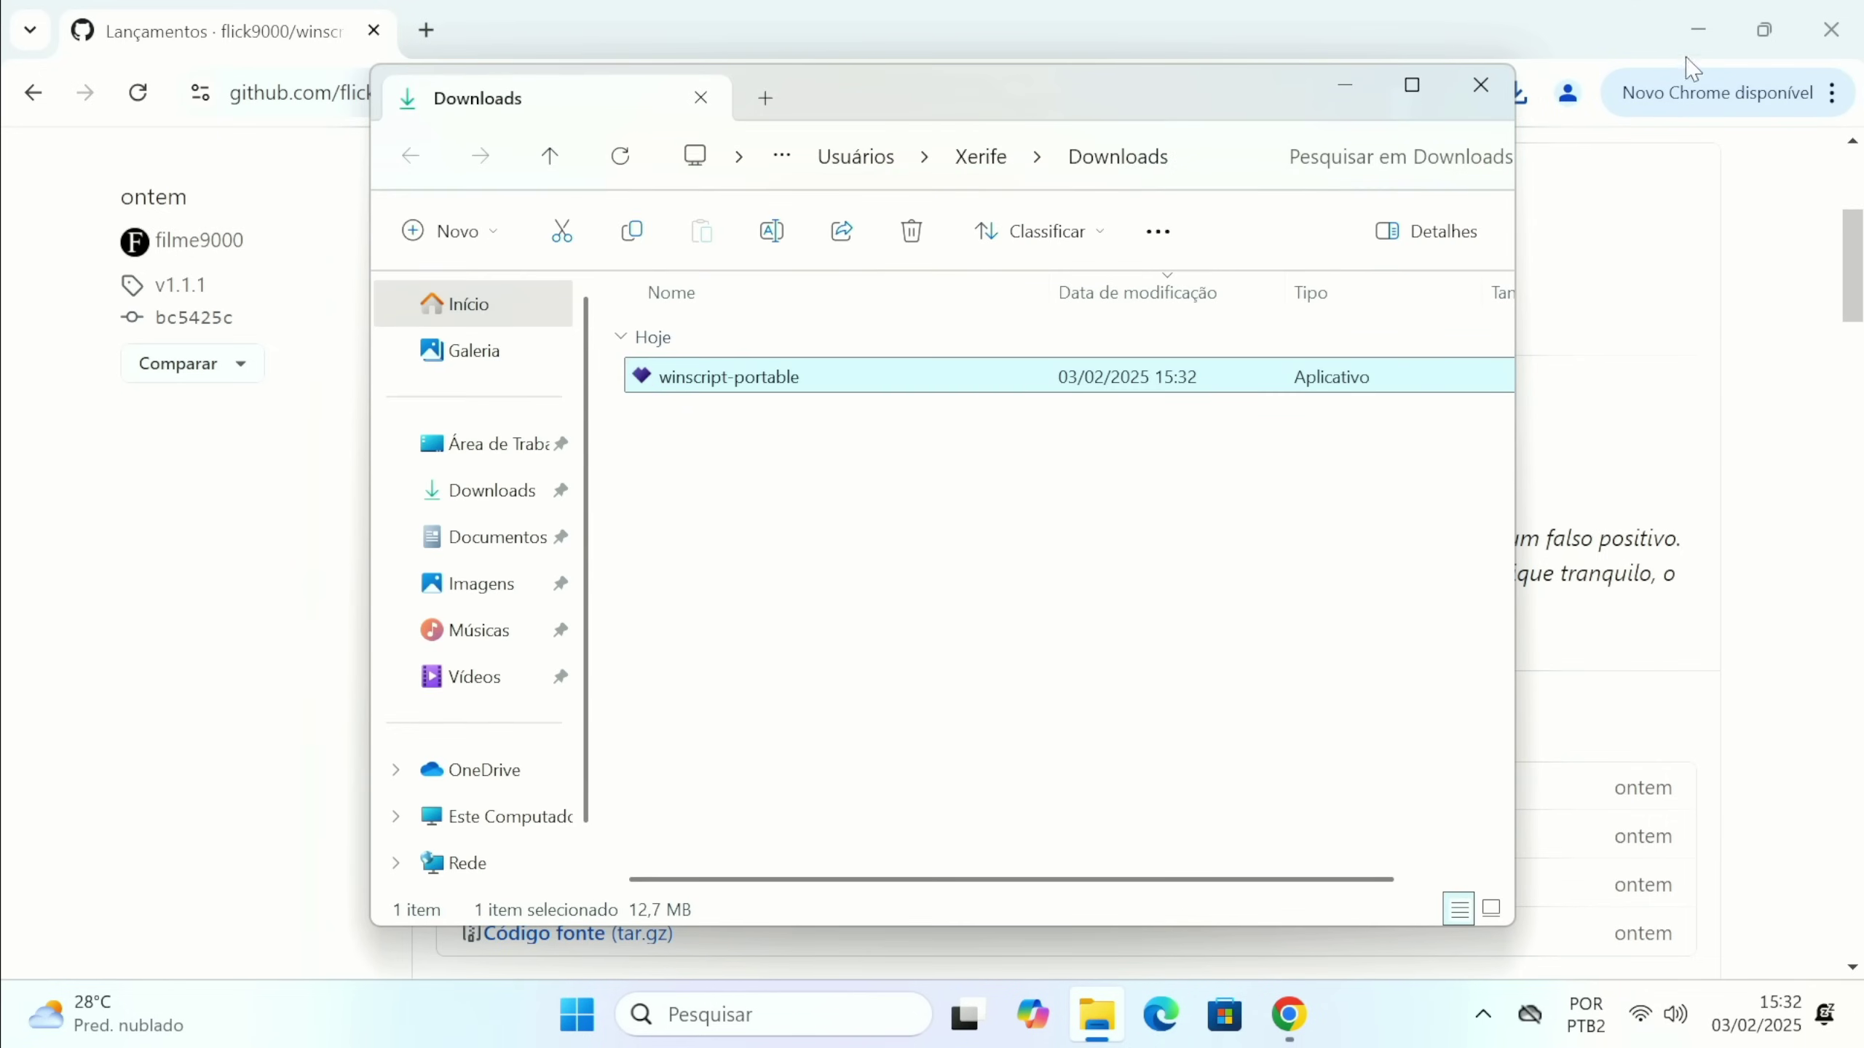
mouse_move(1790, 33)
click(1699, 30)
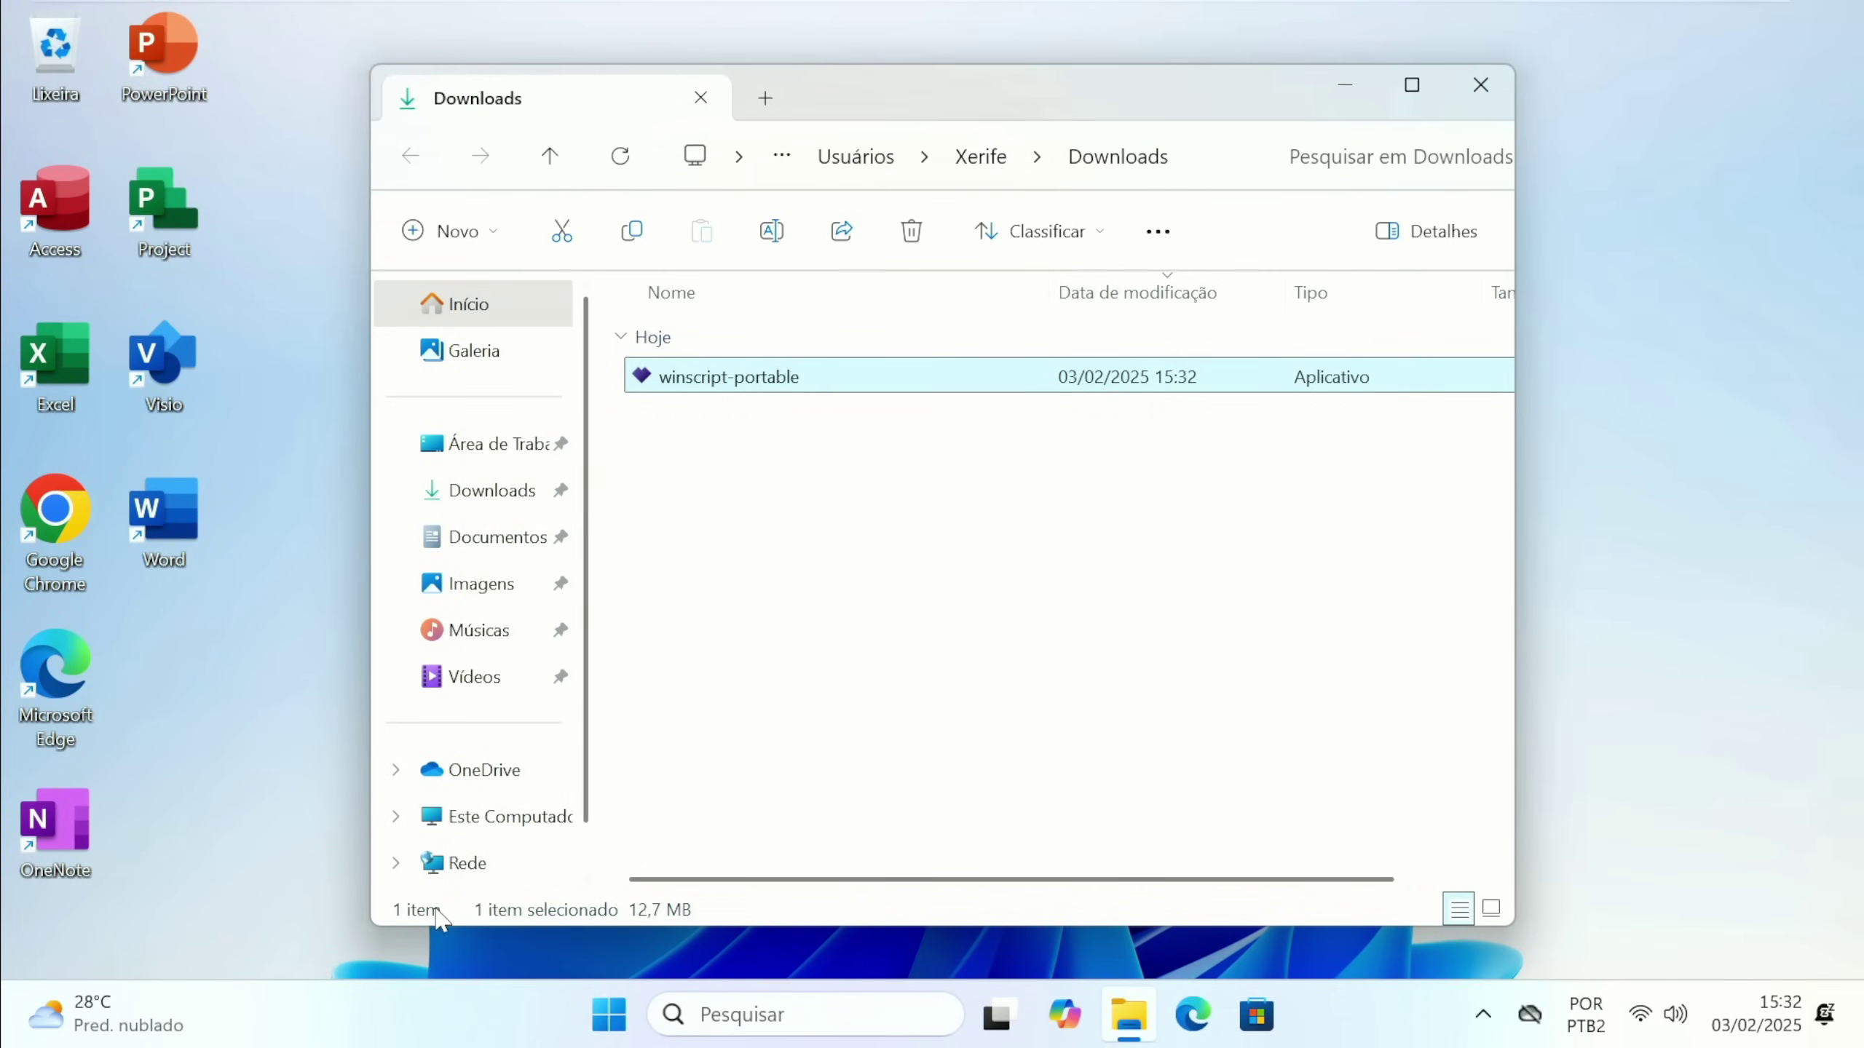
Check the computer's CPU and memory performance in Task Manager, and close it.
right_click(399, 1014)
click(547, 913)
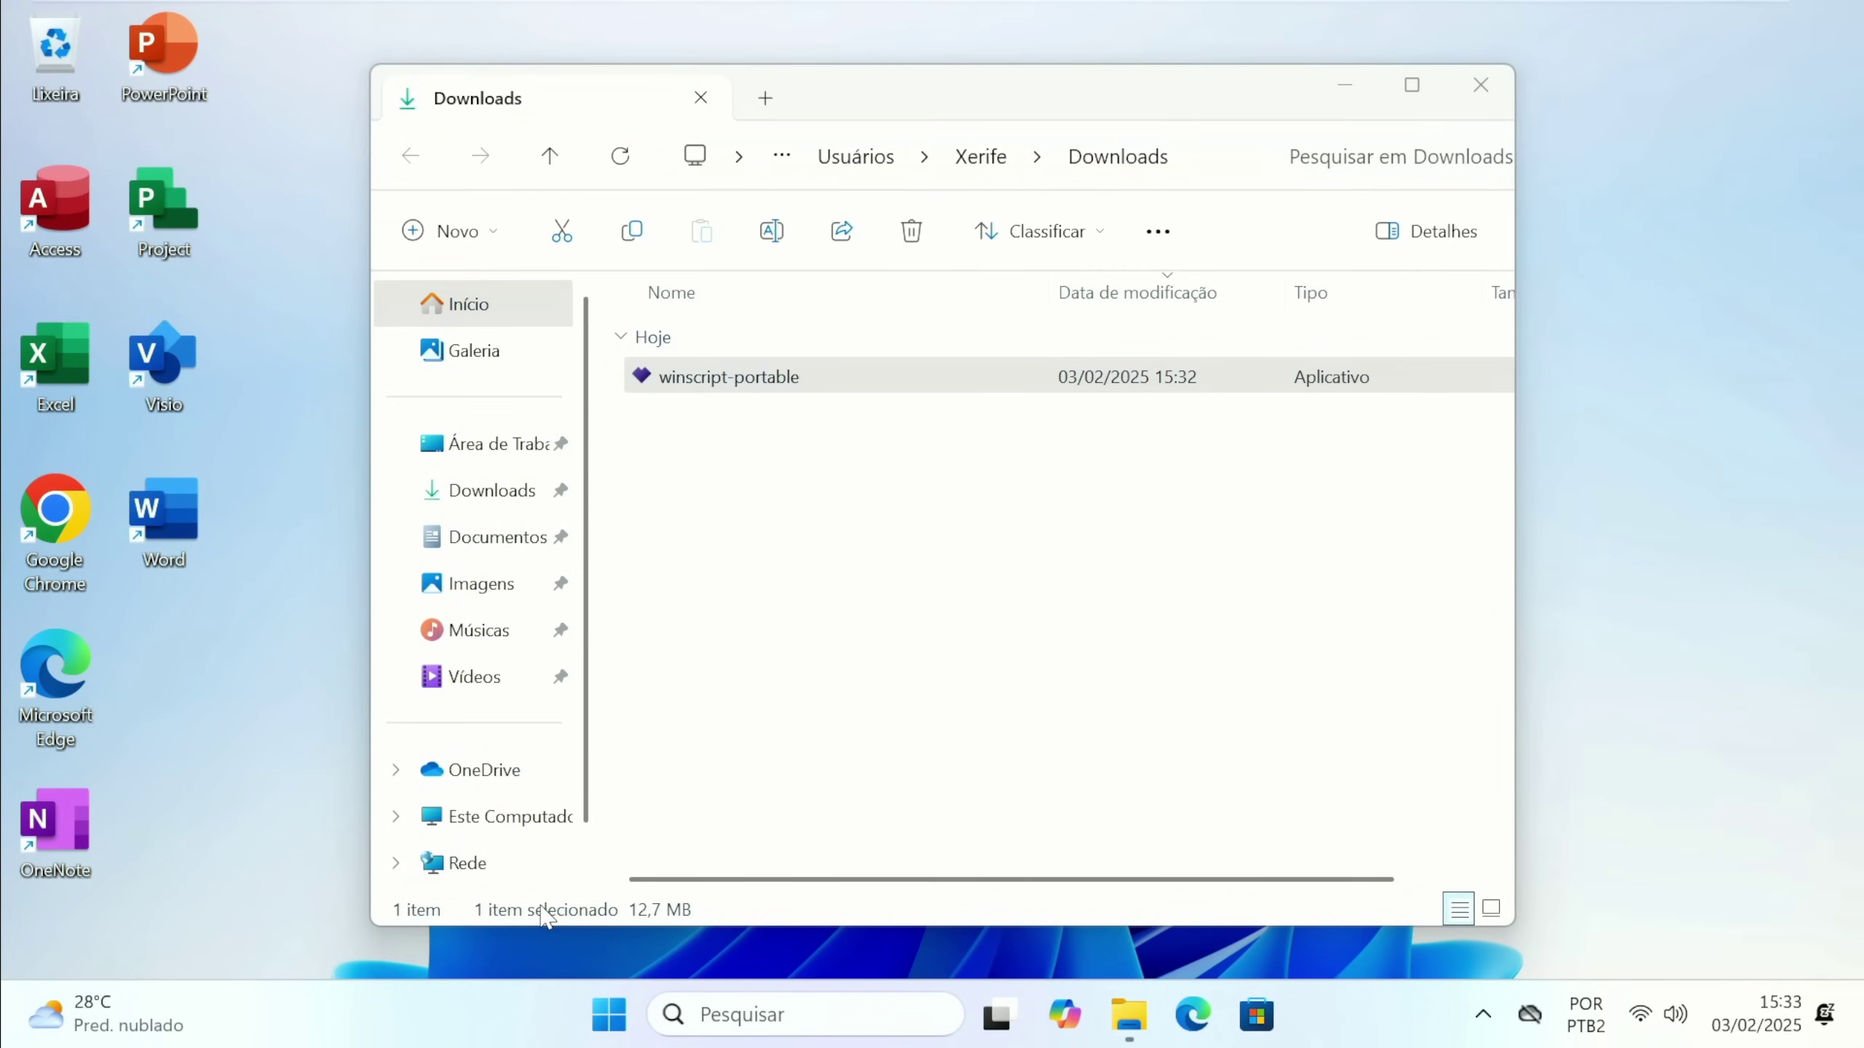
click(358, 302)
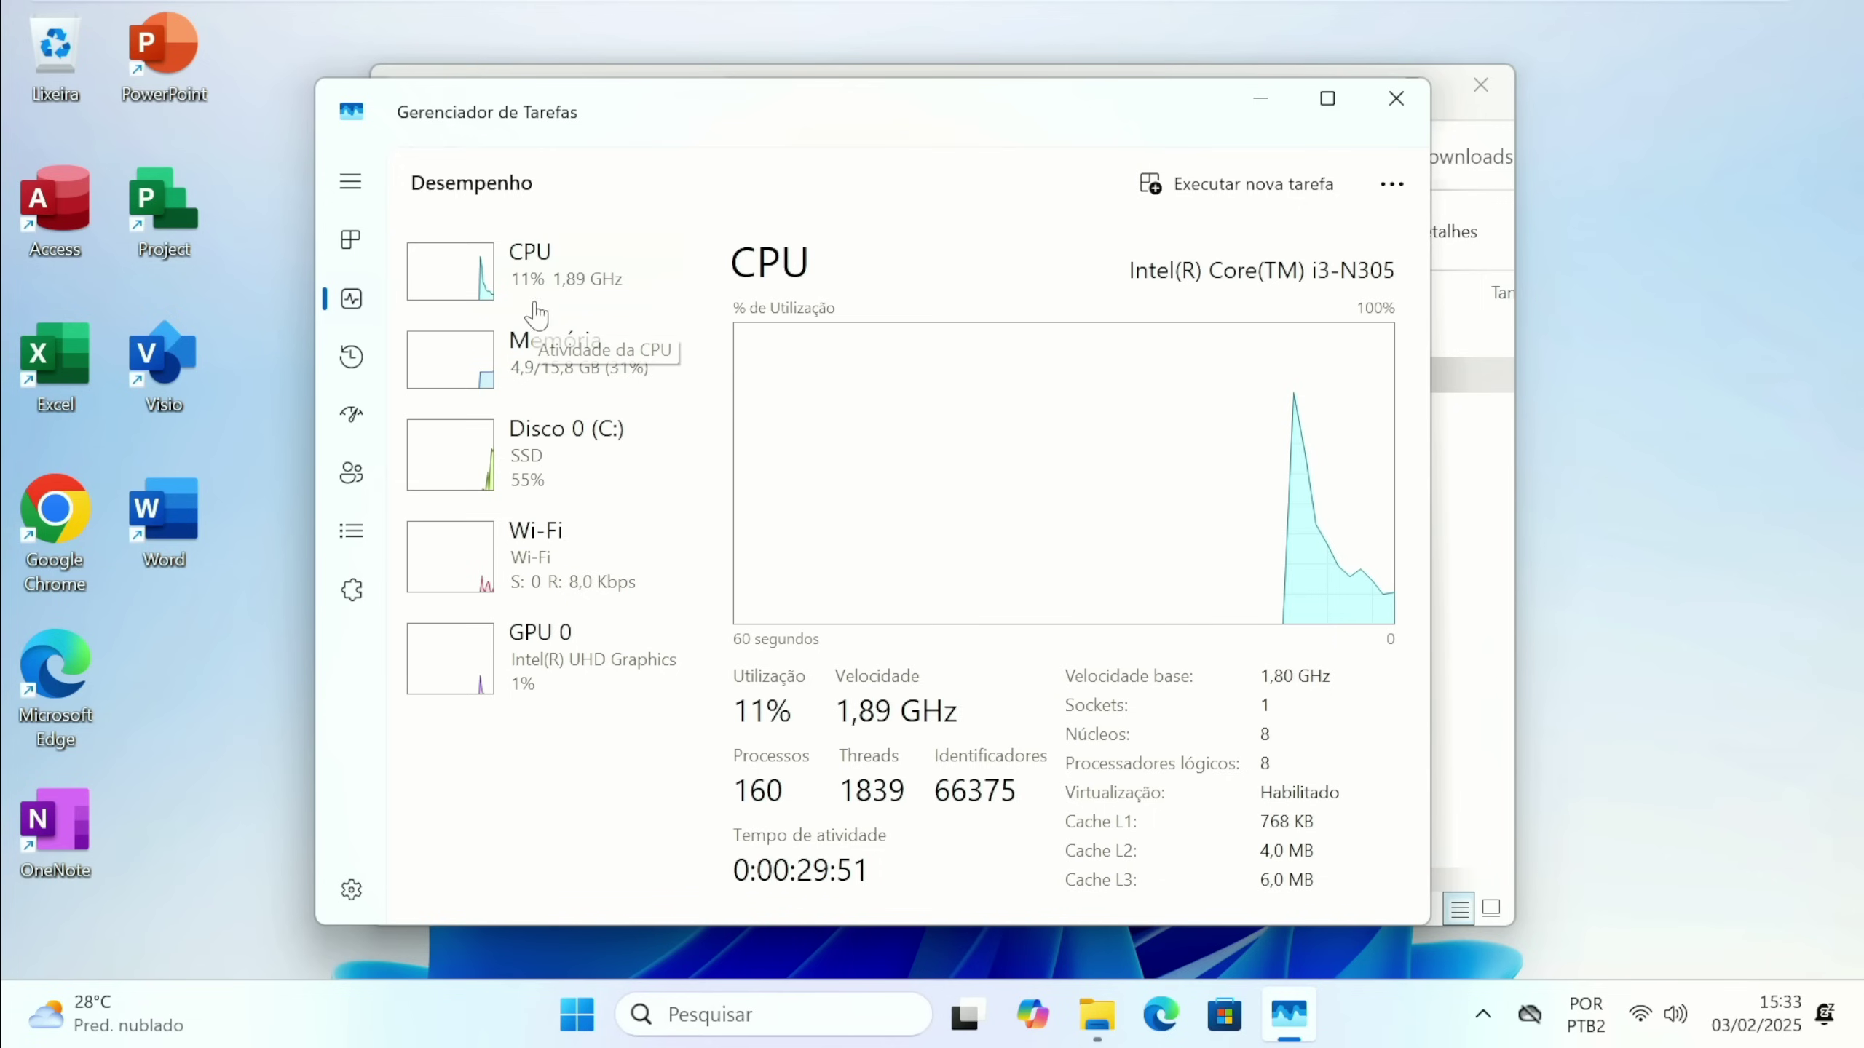
click(547, 352)
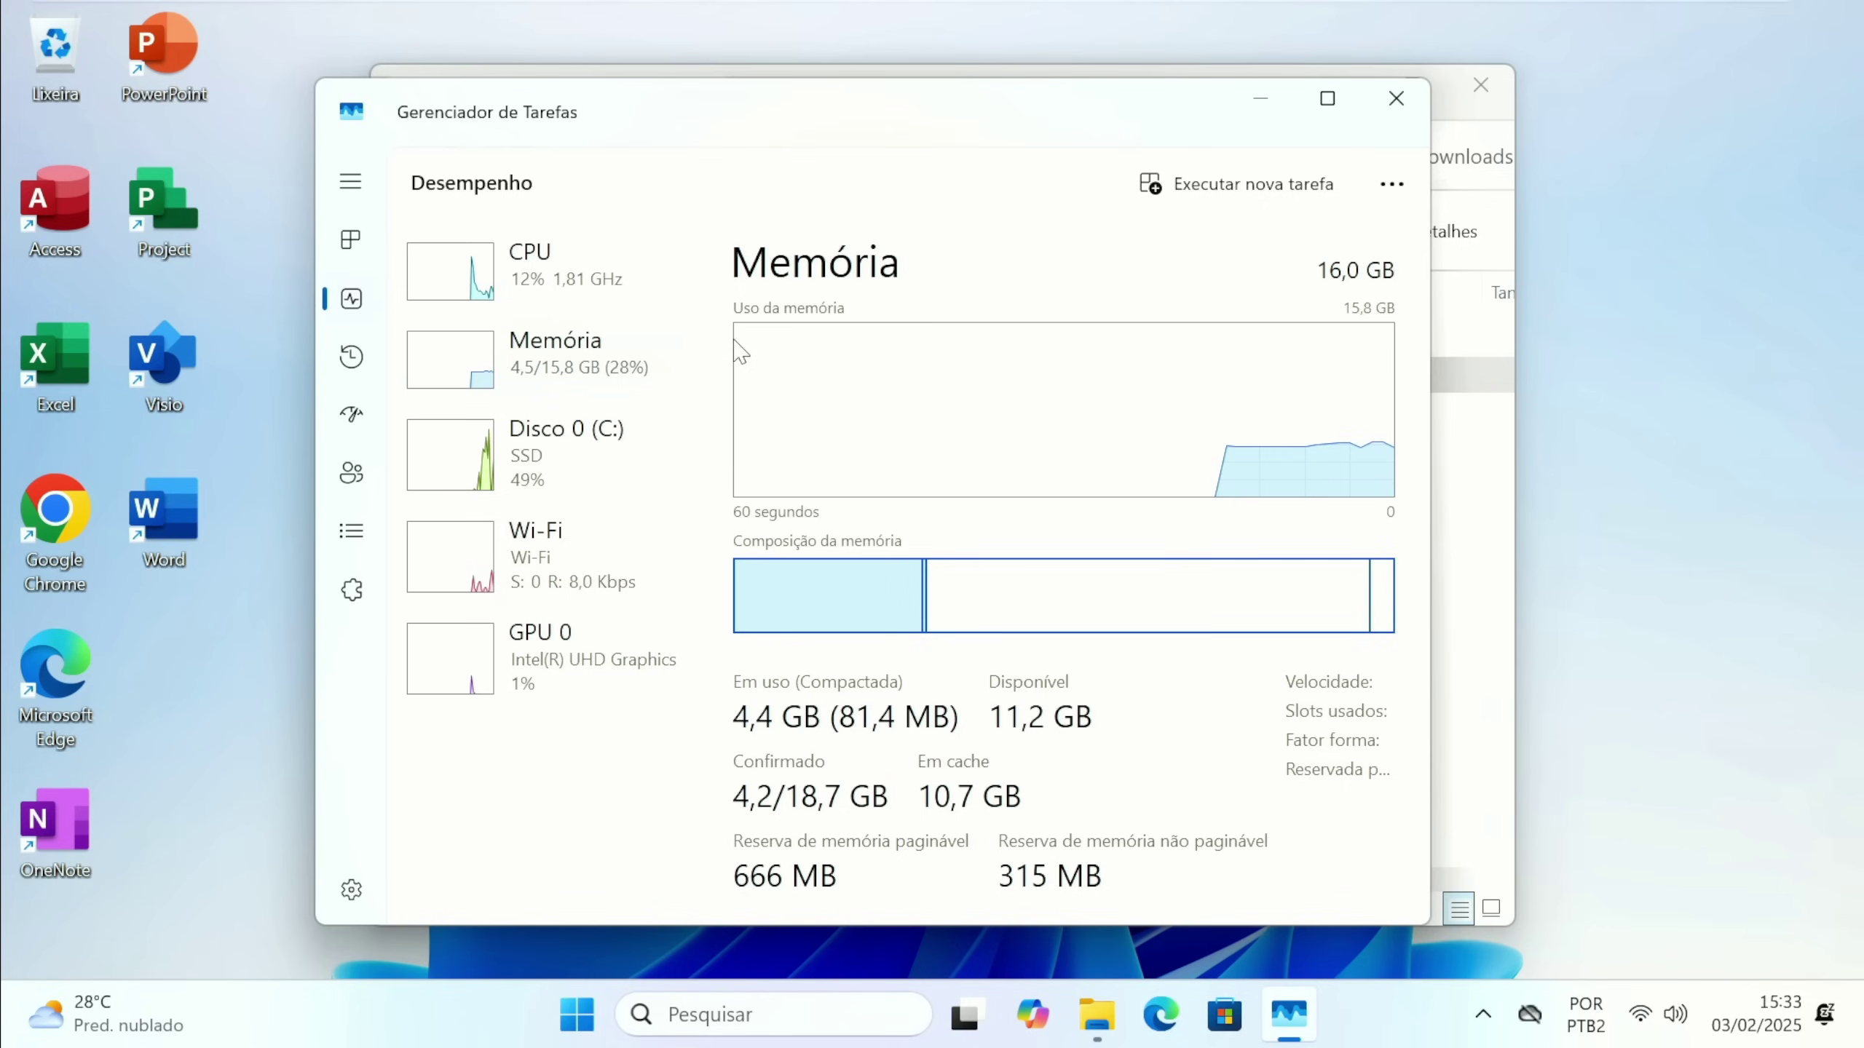
click(1397, 97)
Launch winscript-portable, turn on the Reset Network tool and maximize the WinScript window.
click(992, 666)
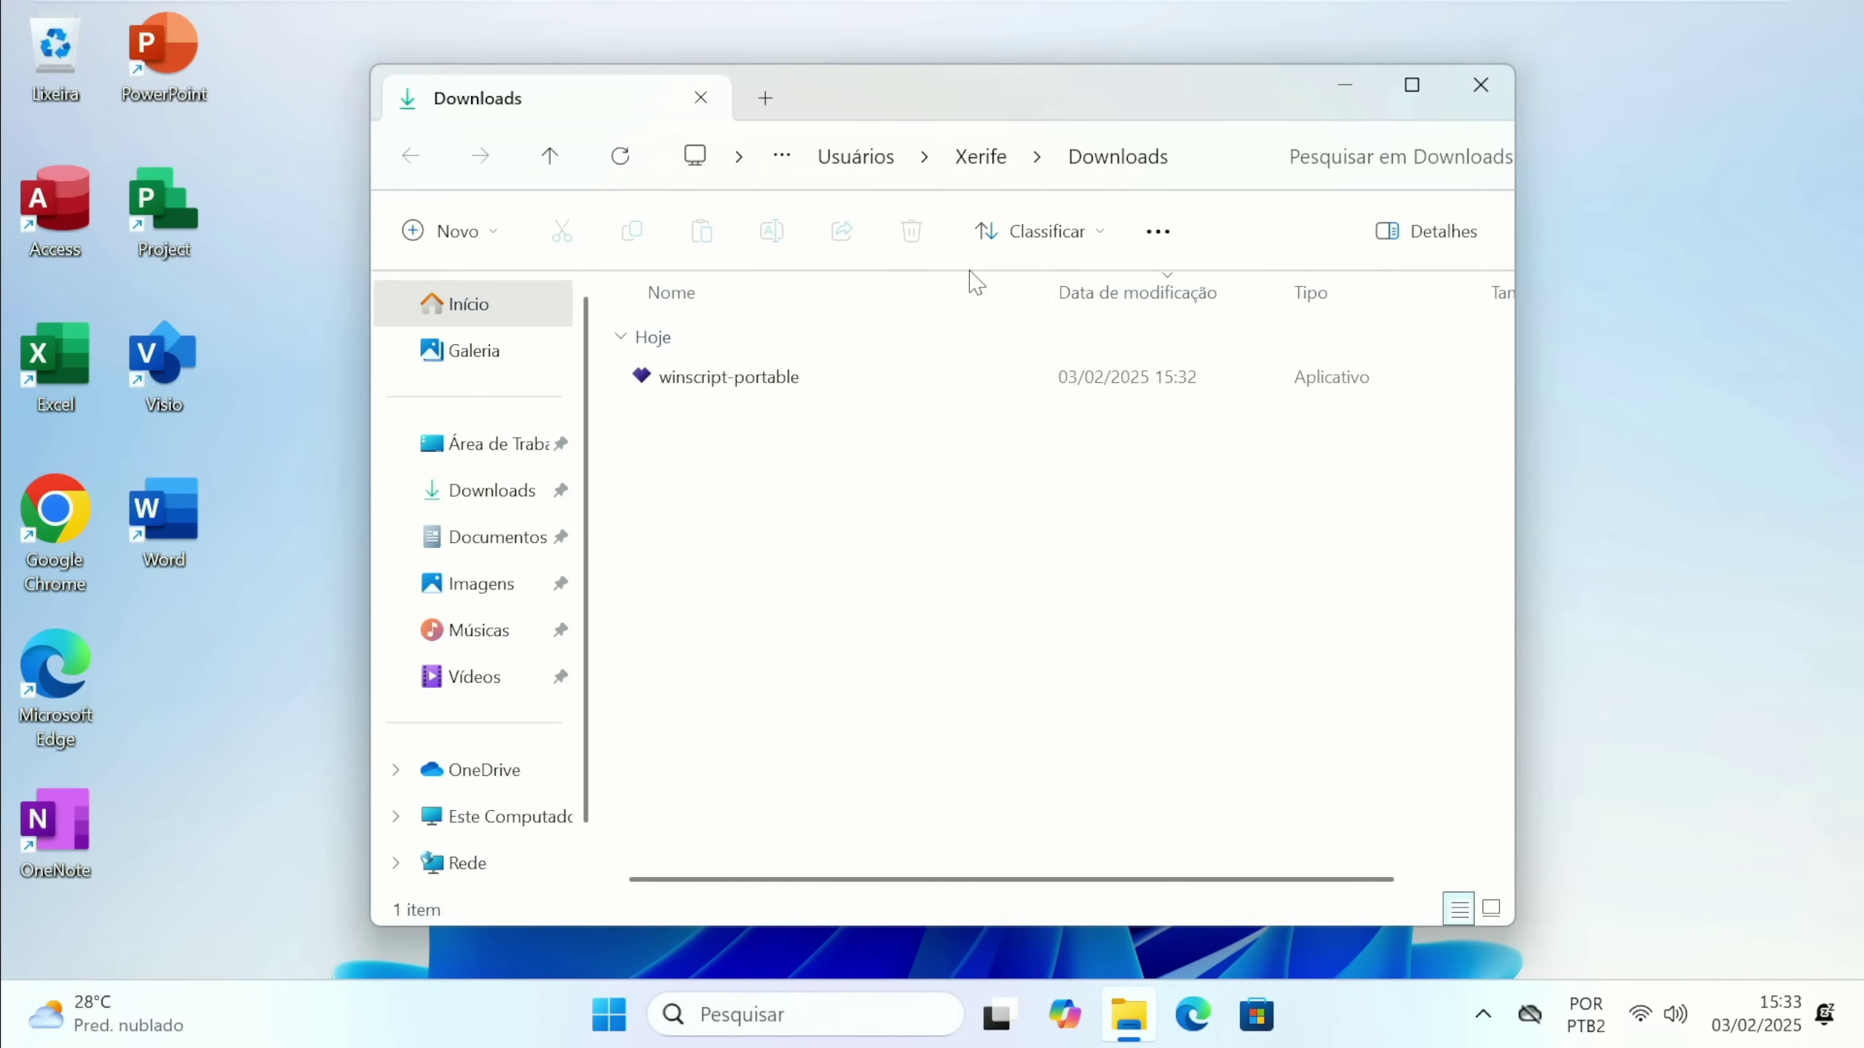
double_click(763, 397)
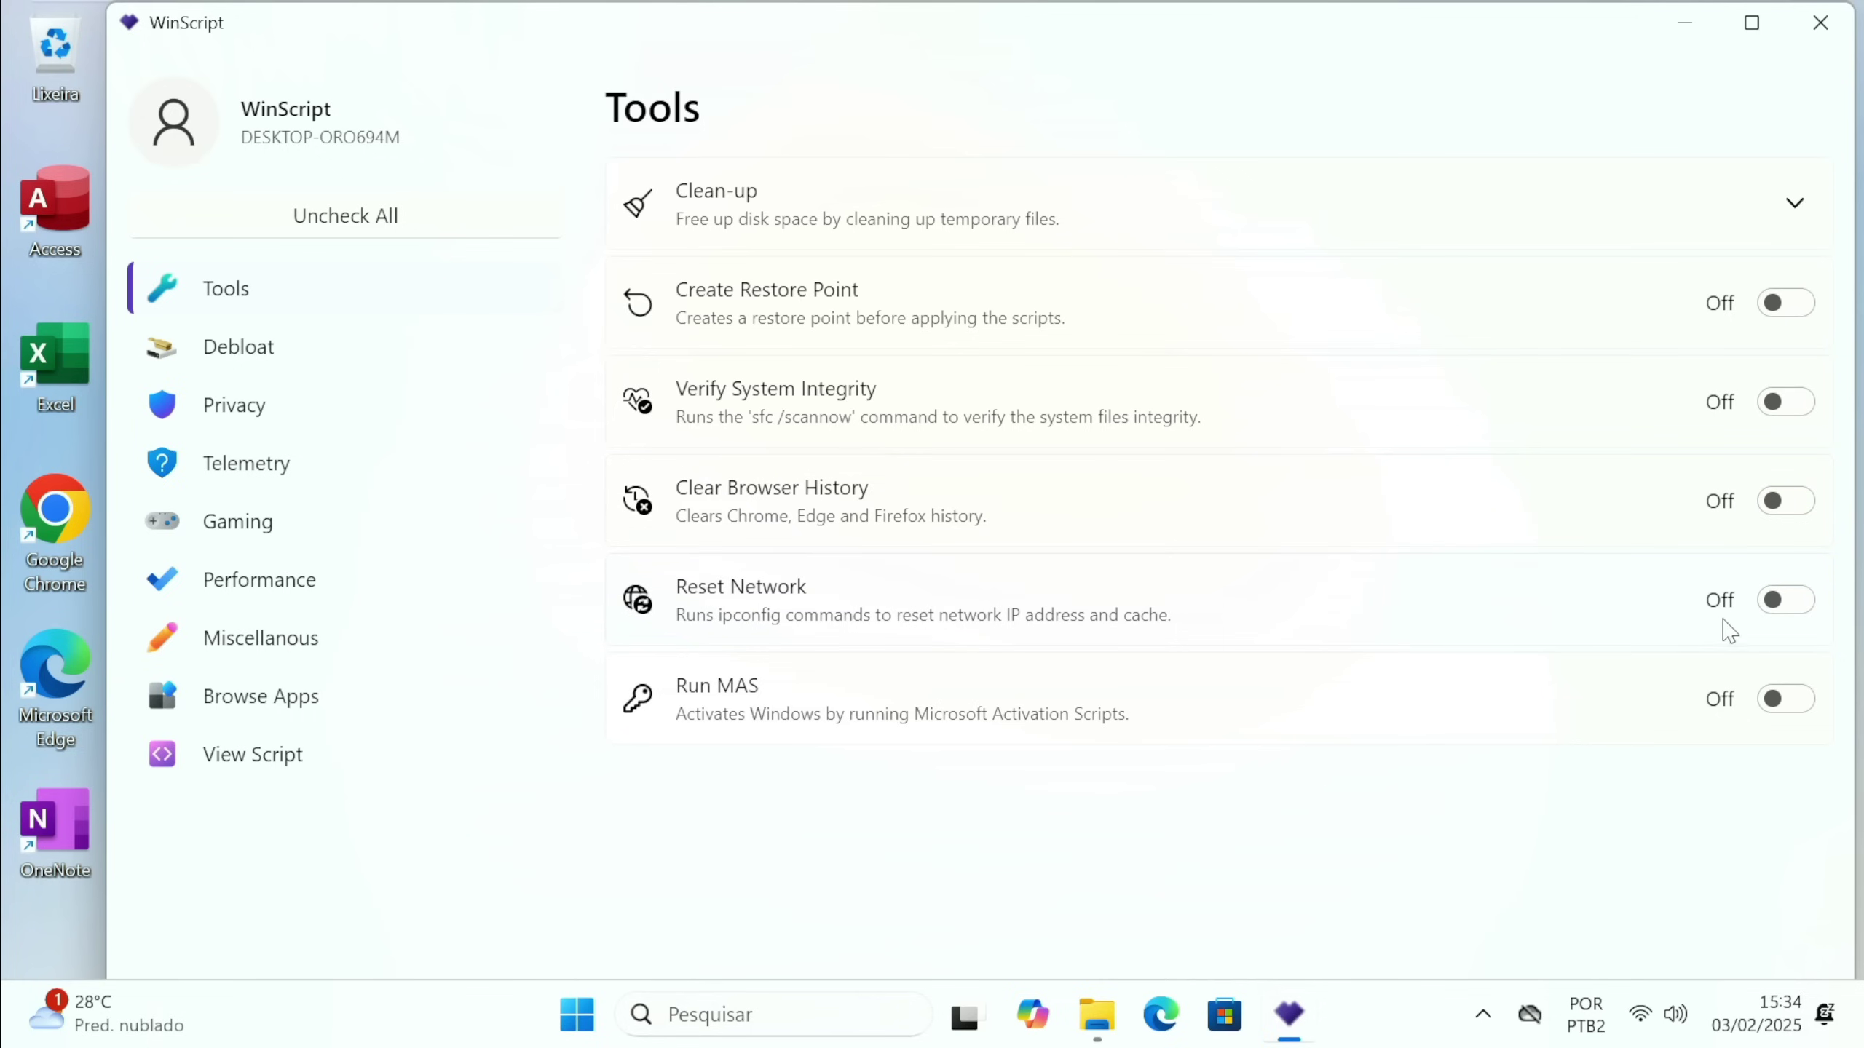
click(1775, 602)
key(super+Up)
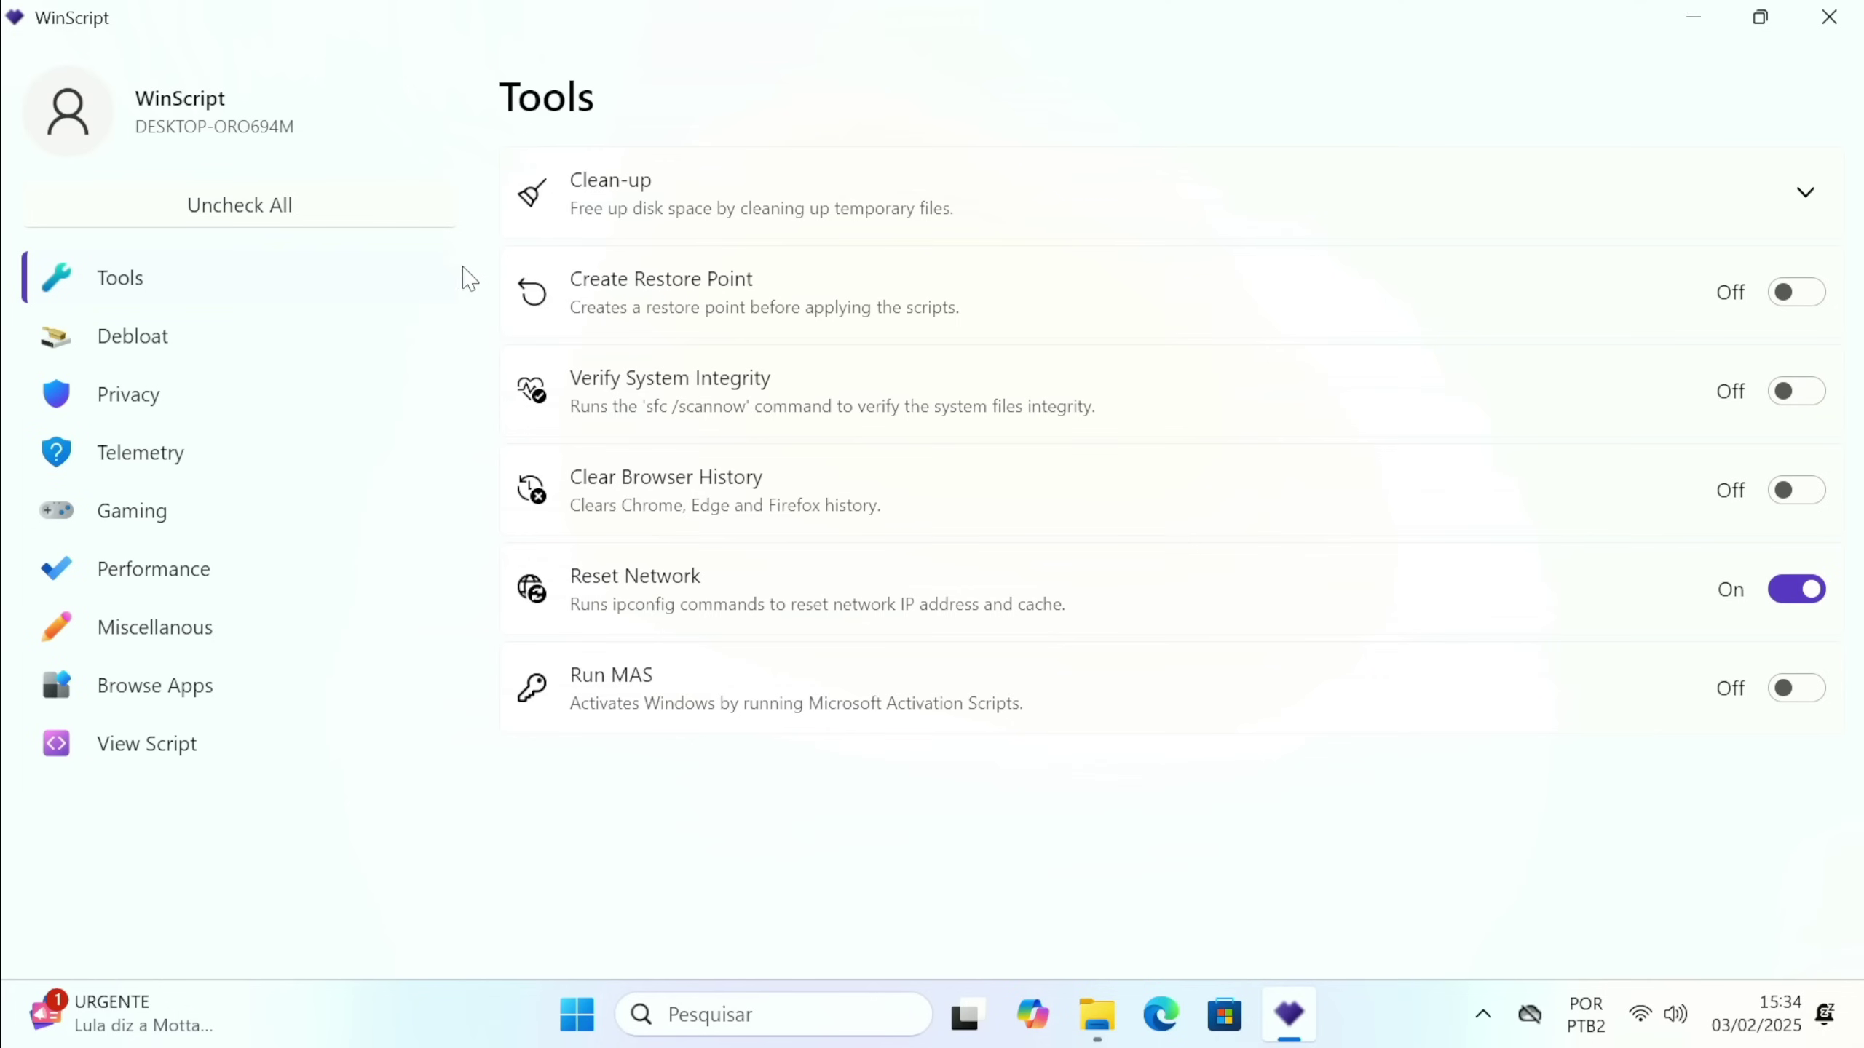
Open the Debloat category, expand the Windows Apps group and review the removal options.
click(163, 341)
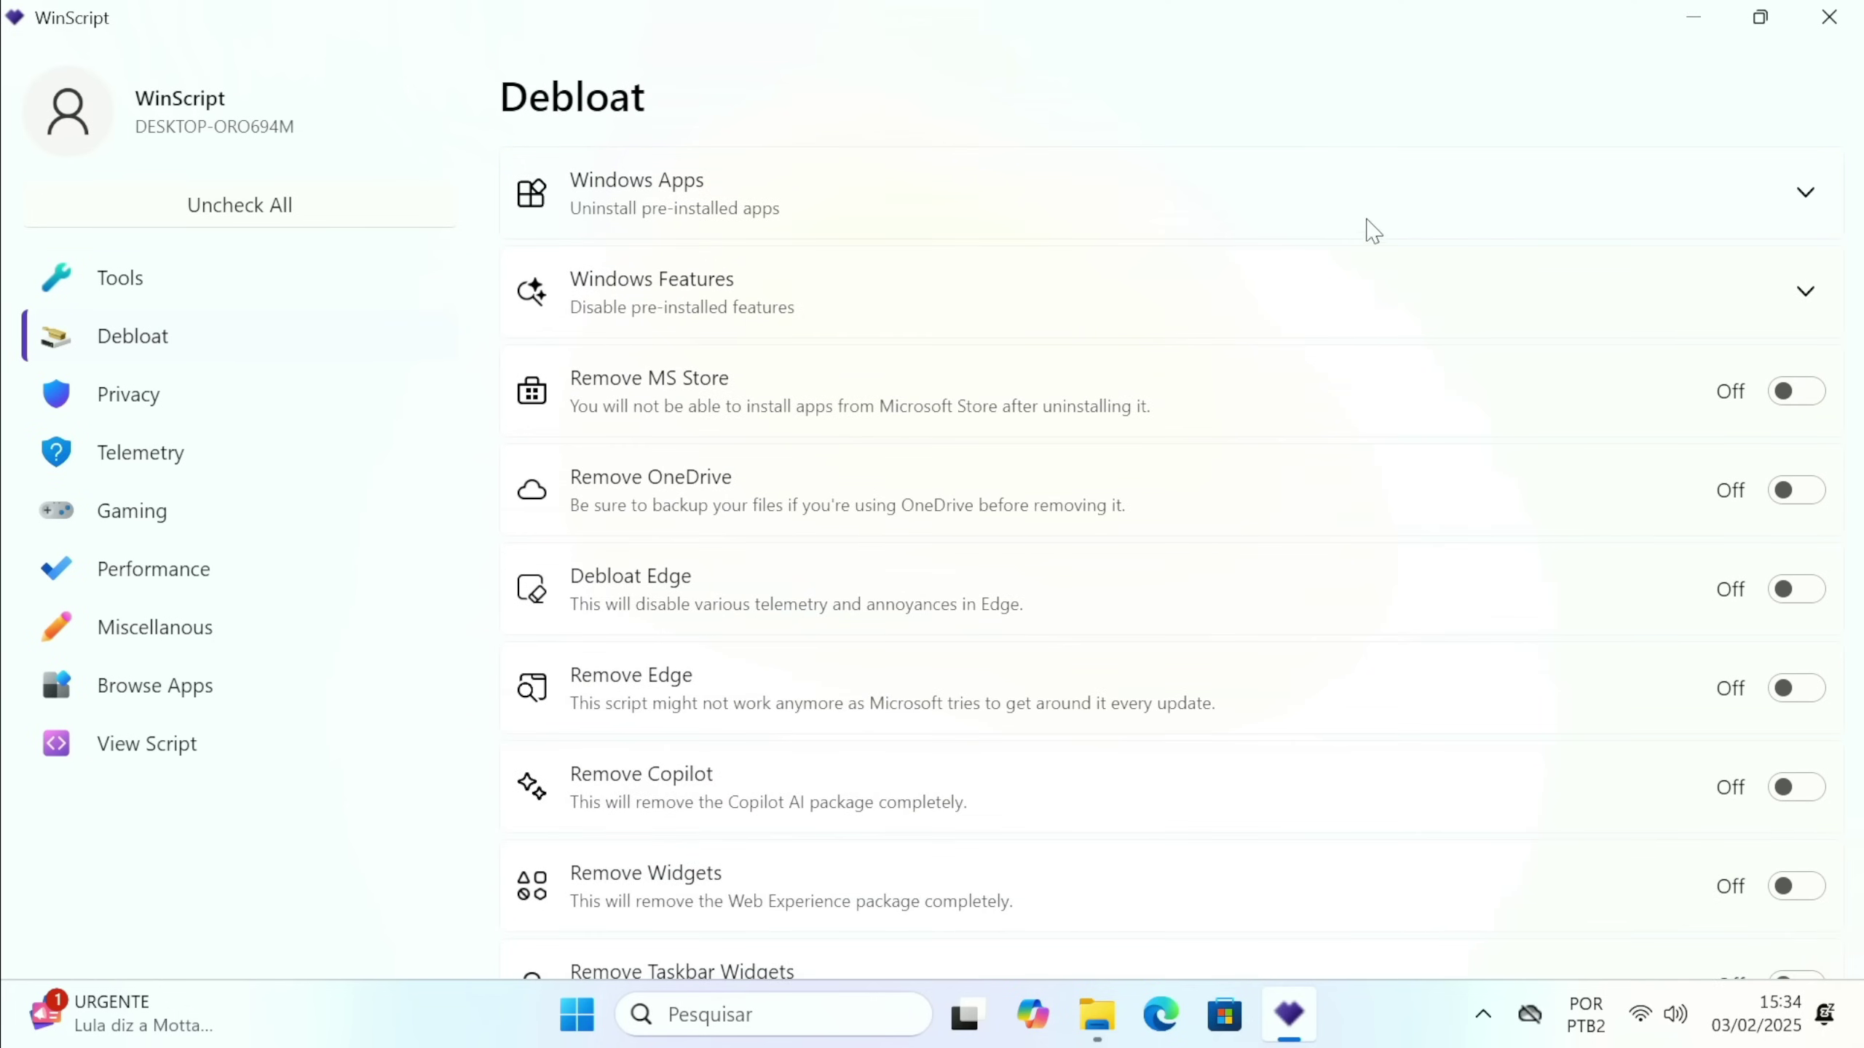
click(1667, 220)
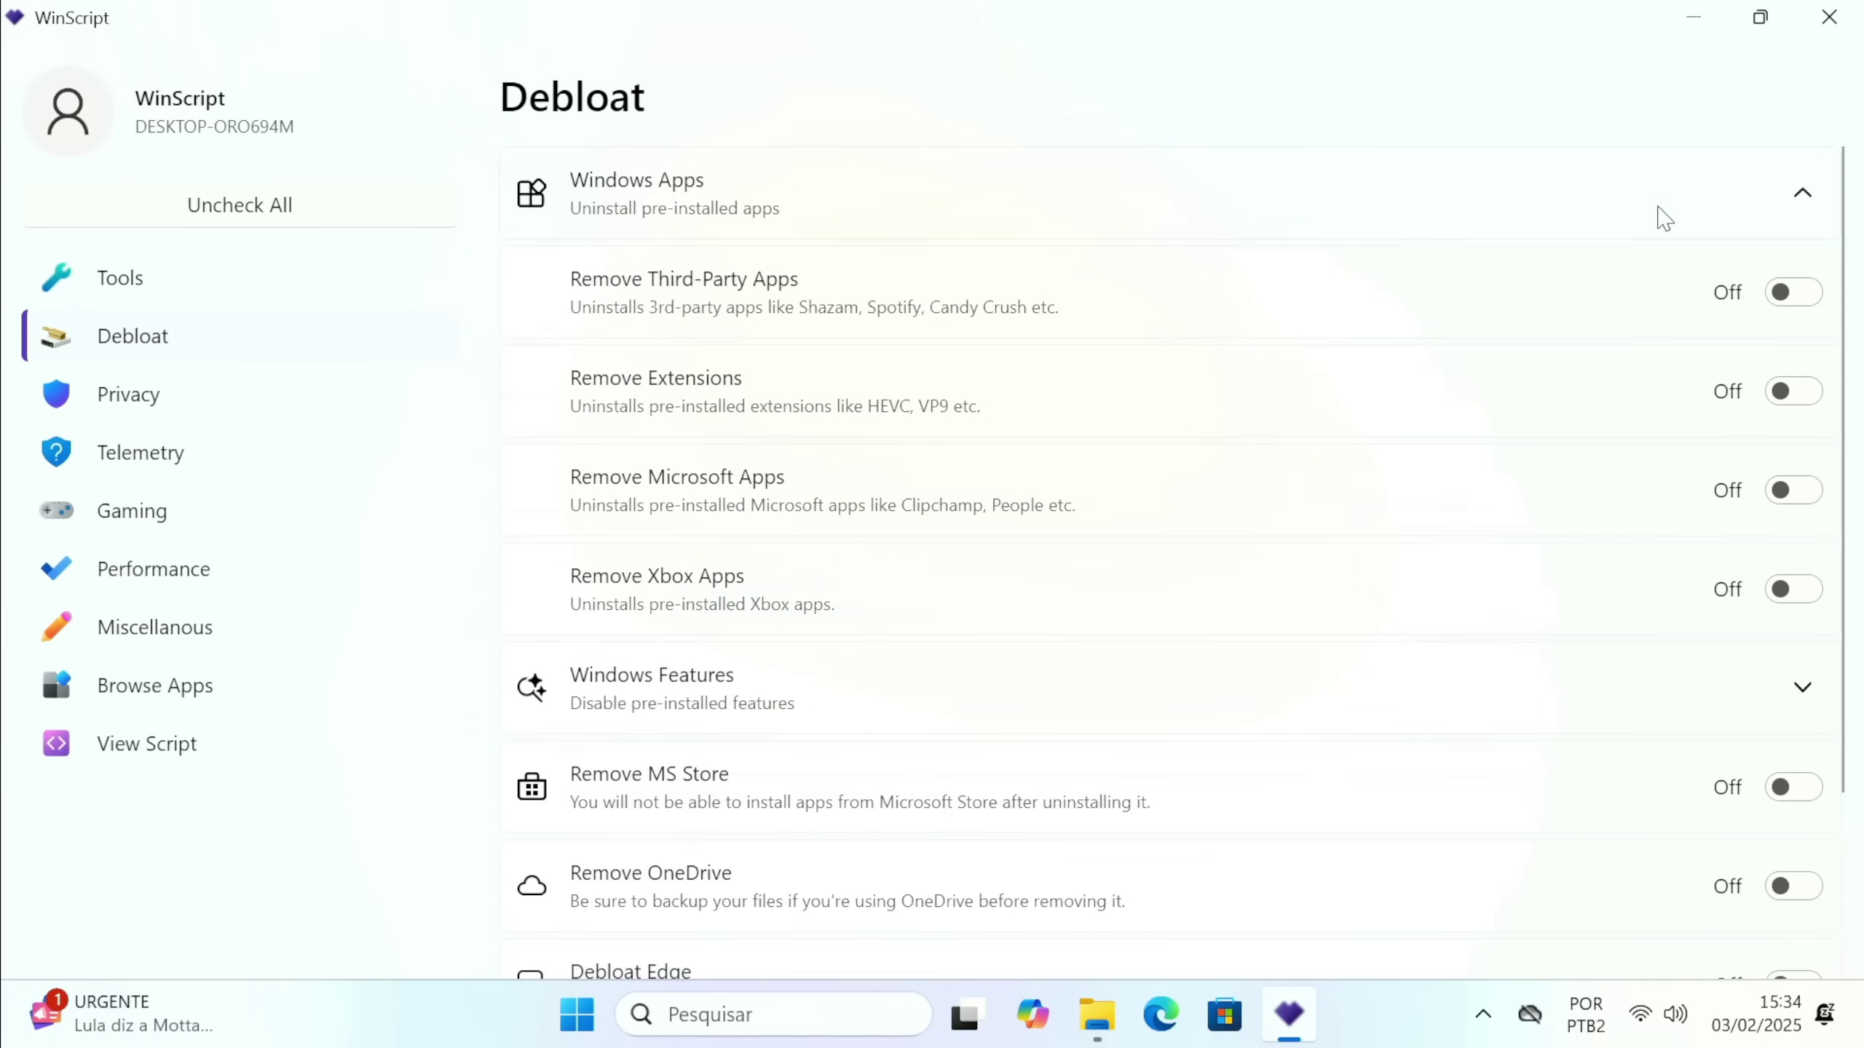
scroll(1113, 875, down, 4)
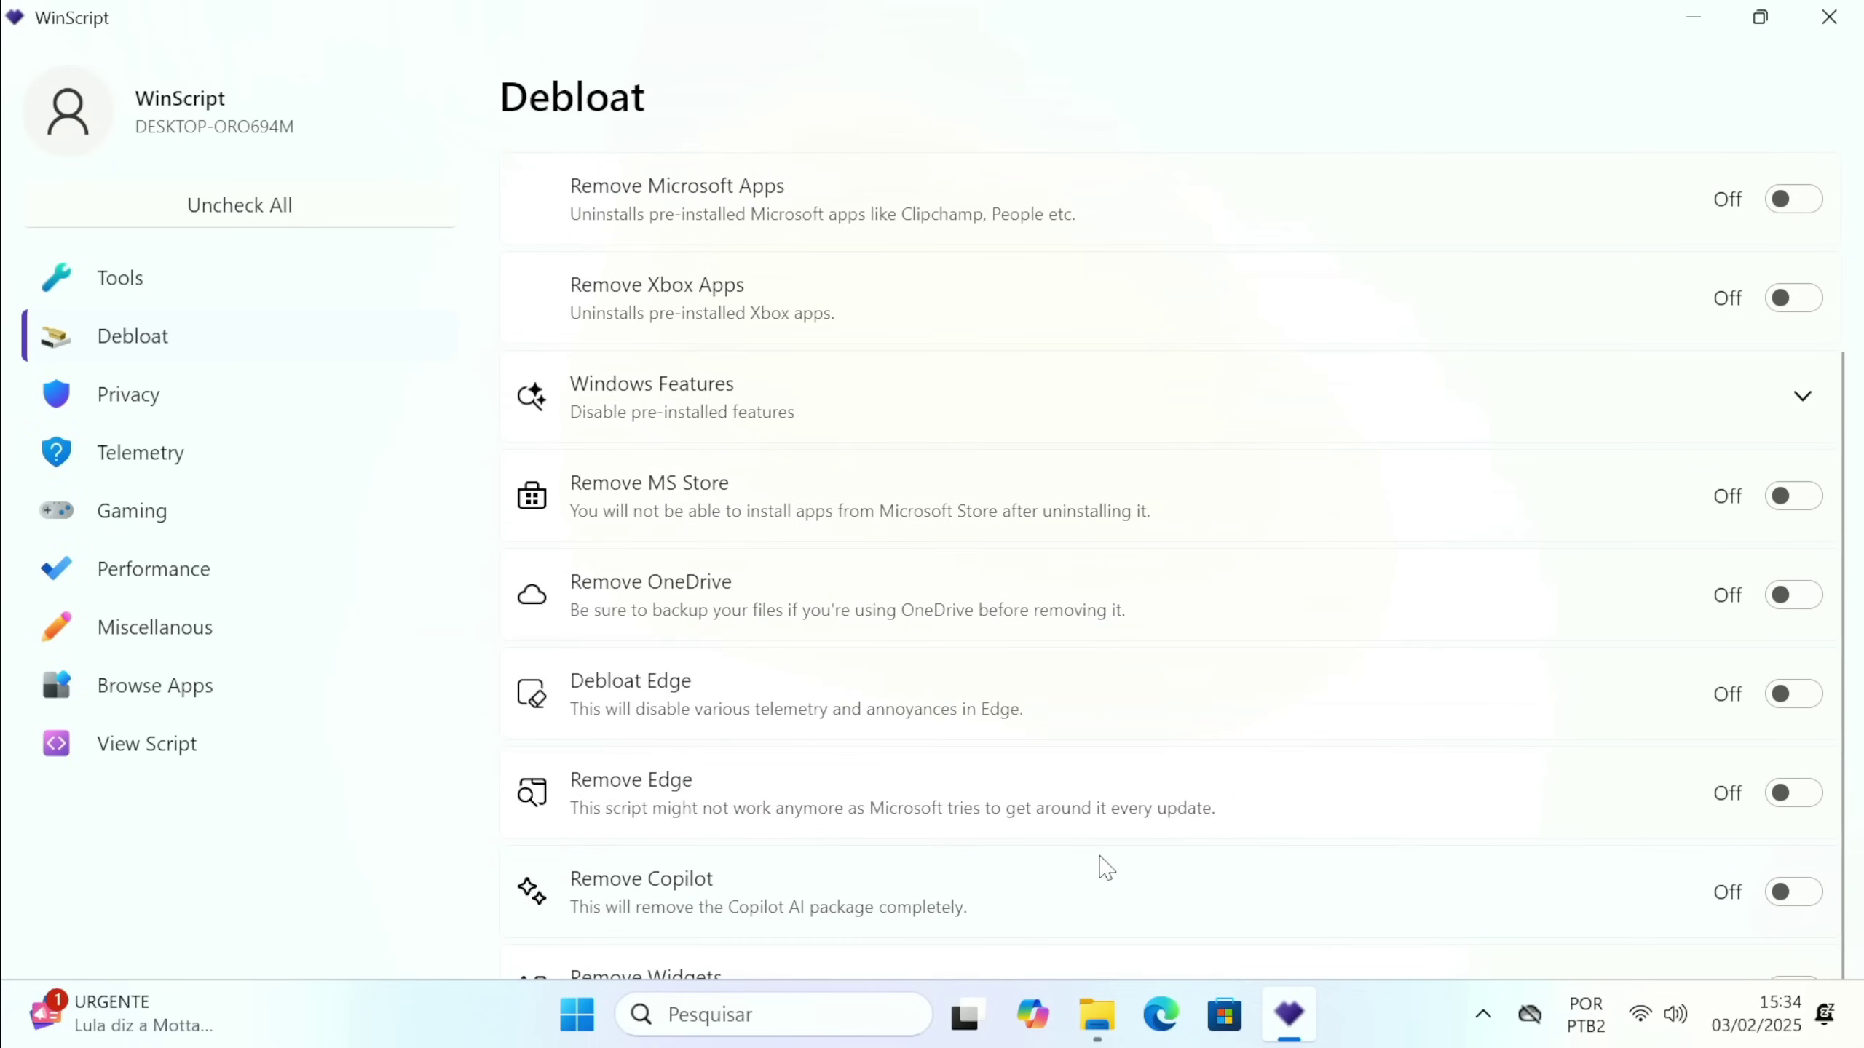
scroll(1003, 790, down, 1)
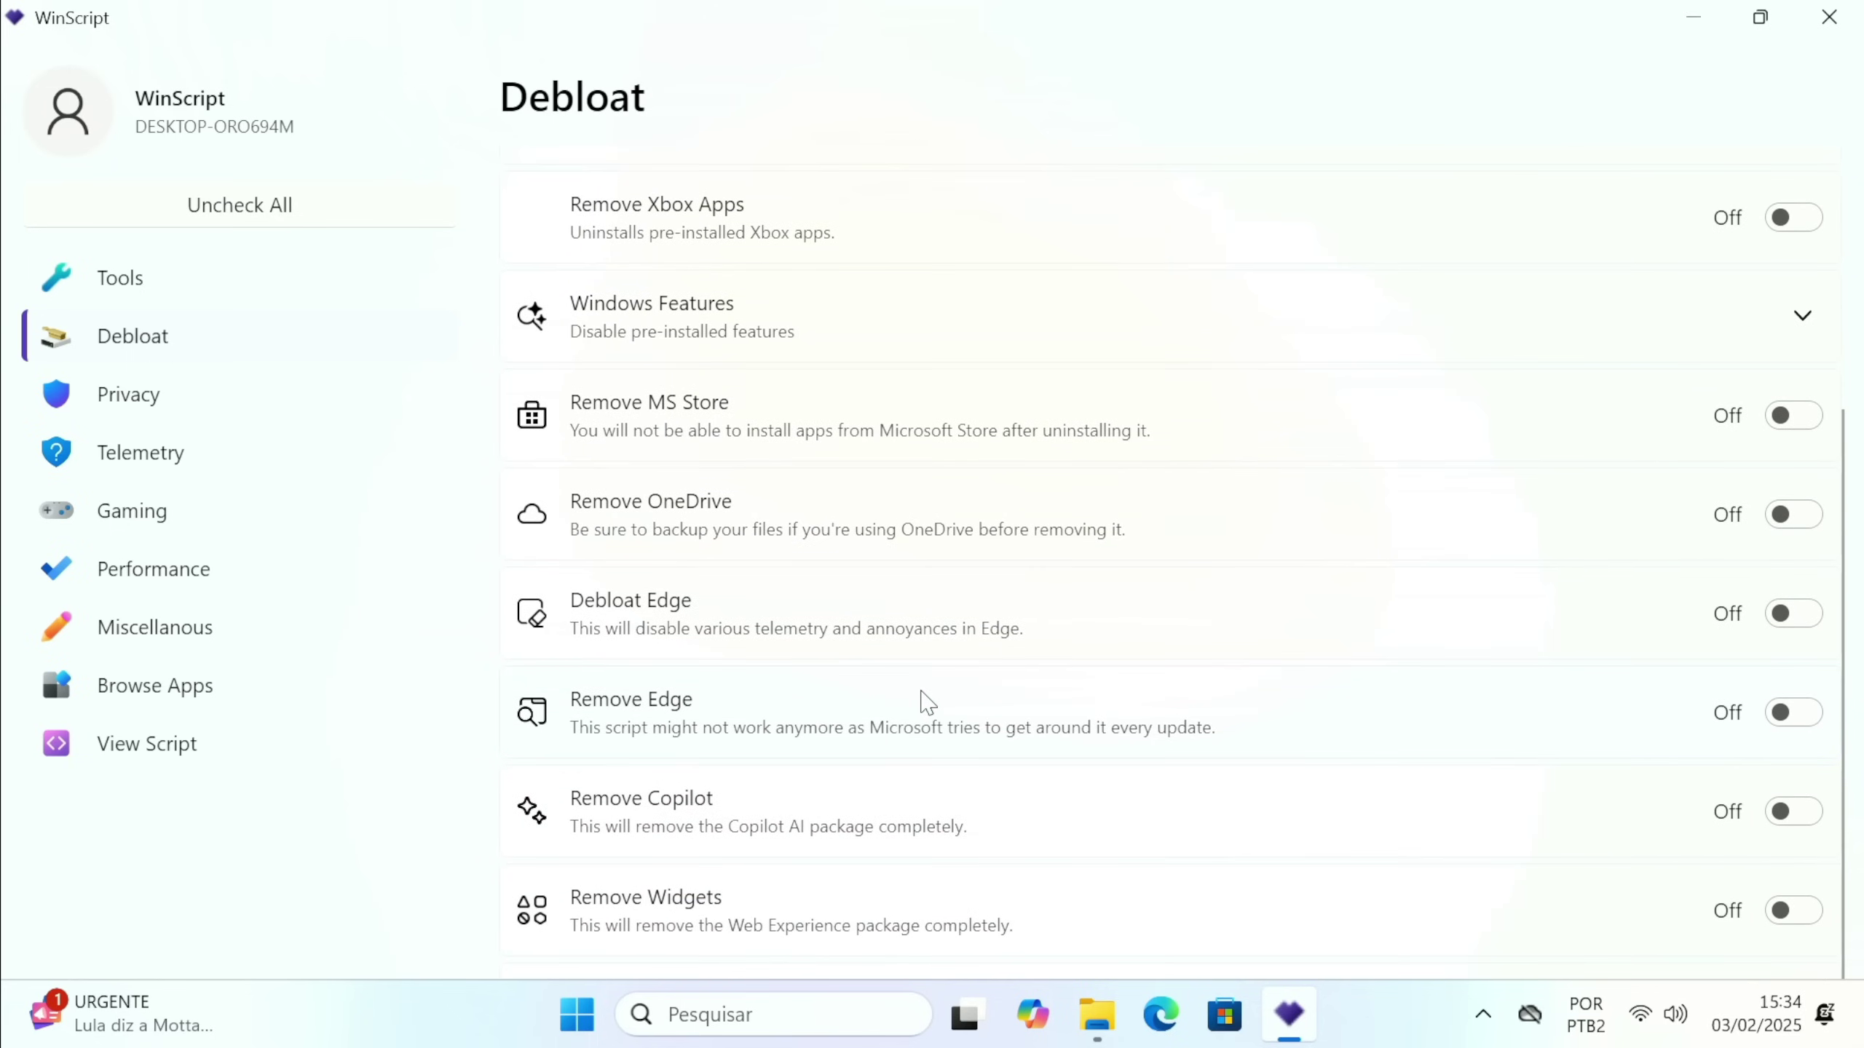
scroll(910, 672, up, 5)
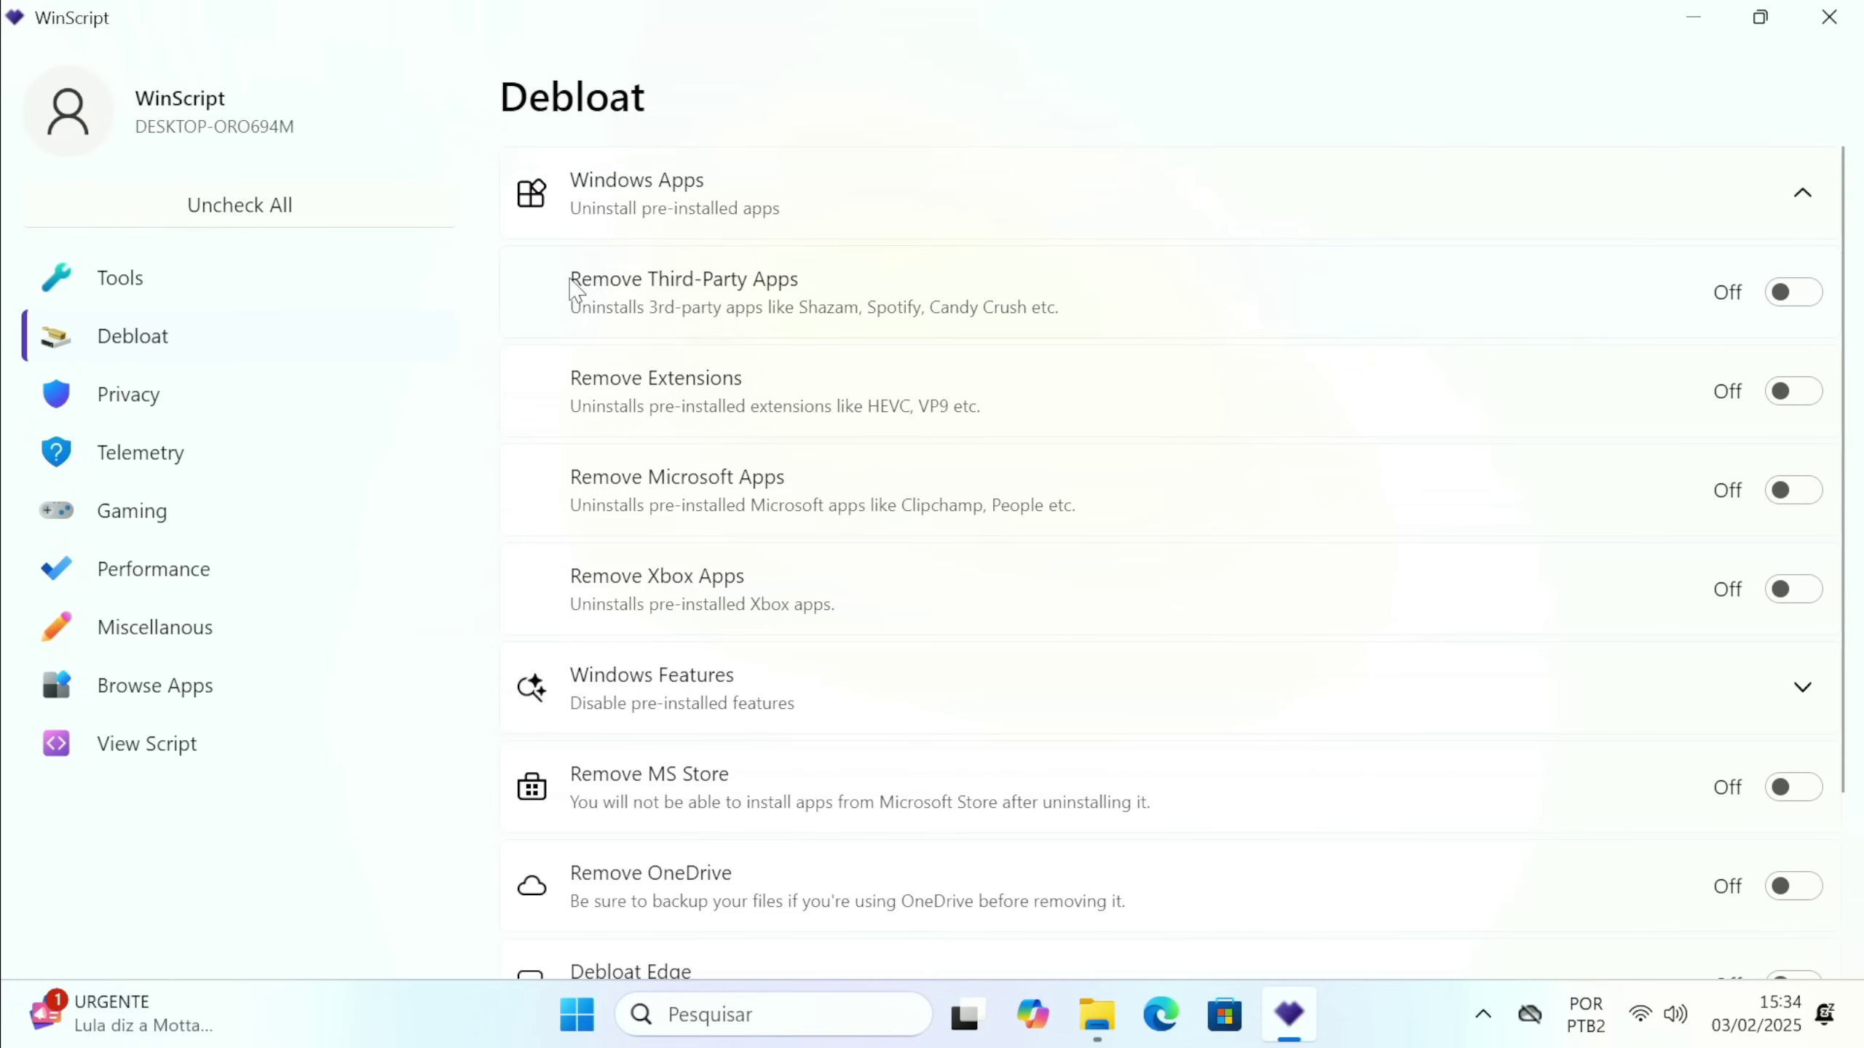
click(686, 204)
click(666, 210)
Turn on Remove Third-Party Apps, Remove Microsoft Apps and Remove Xbox Apps, then collapse the Windows Apps group.
click(1801, 298)
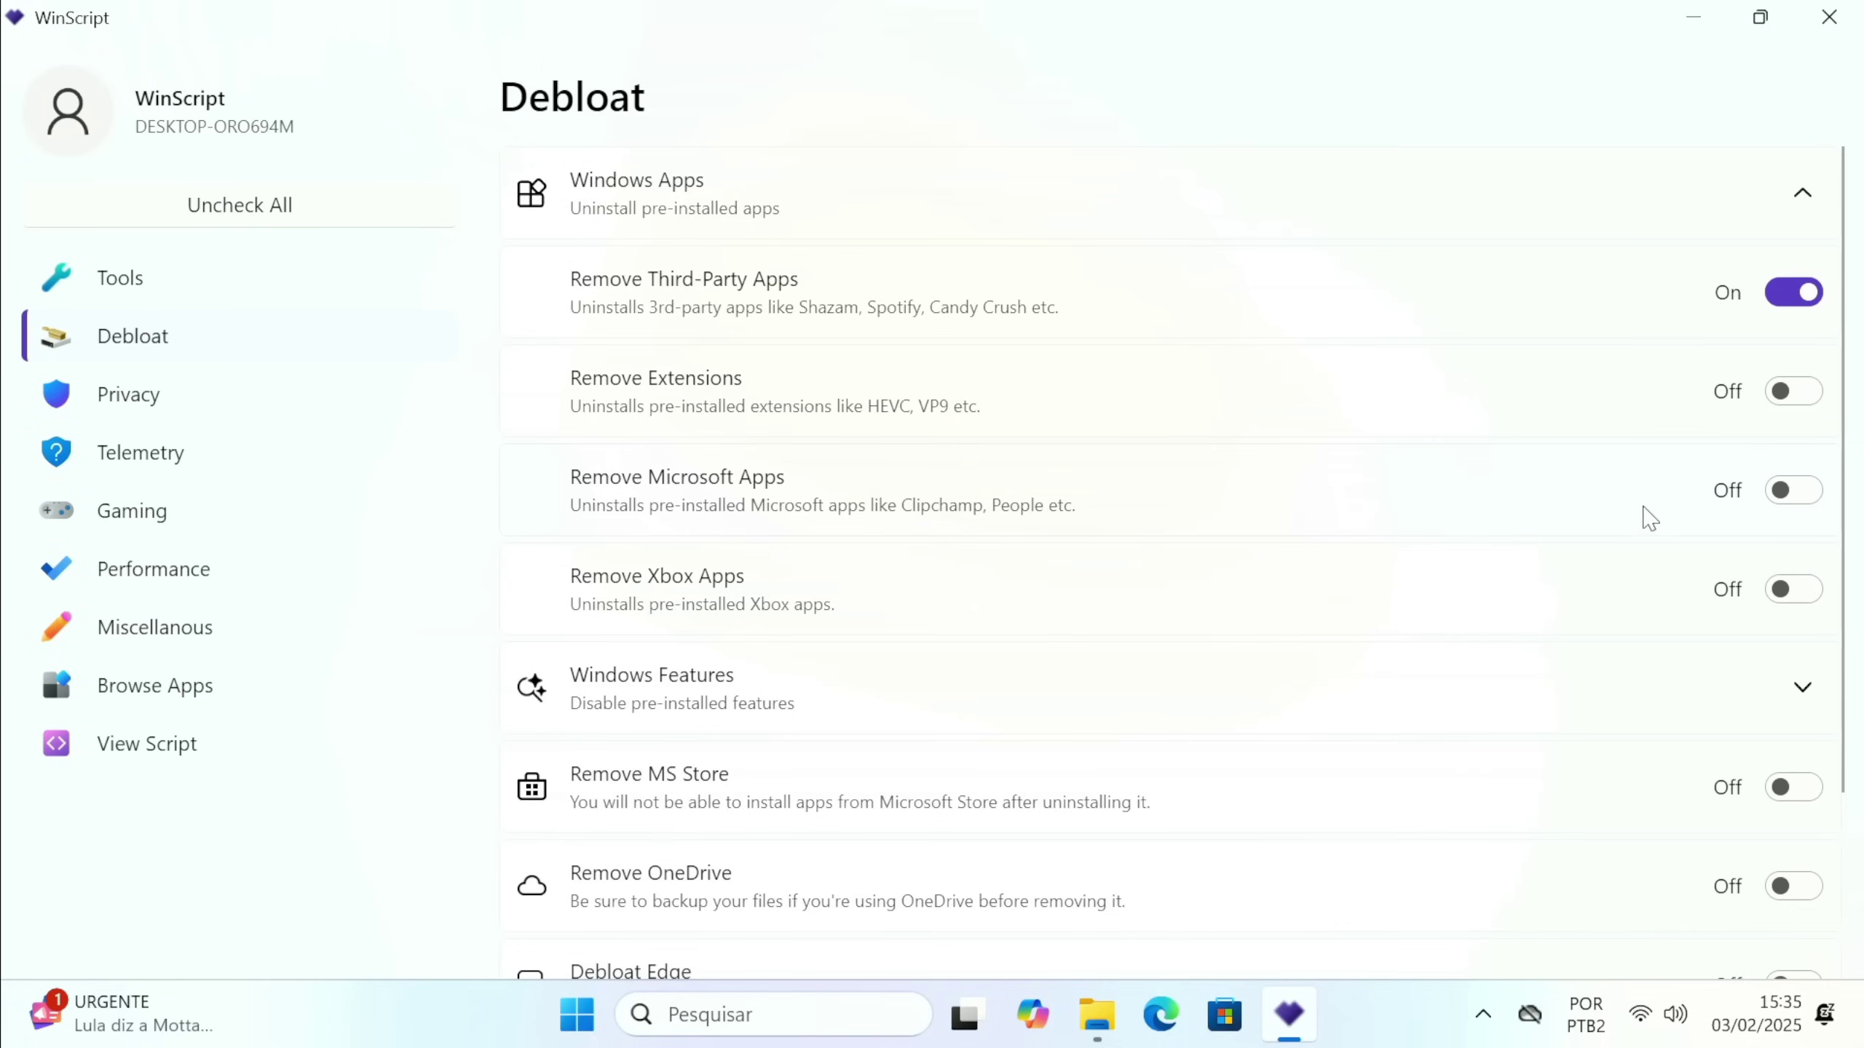
click(1812, 503)
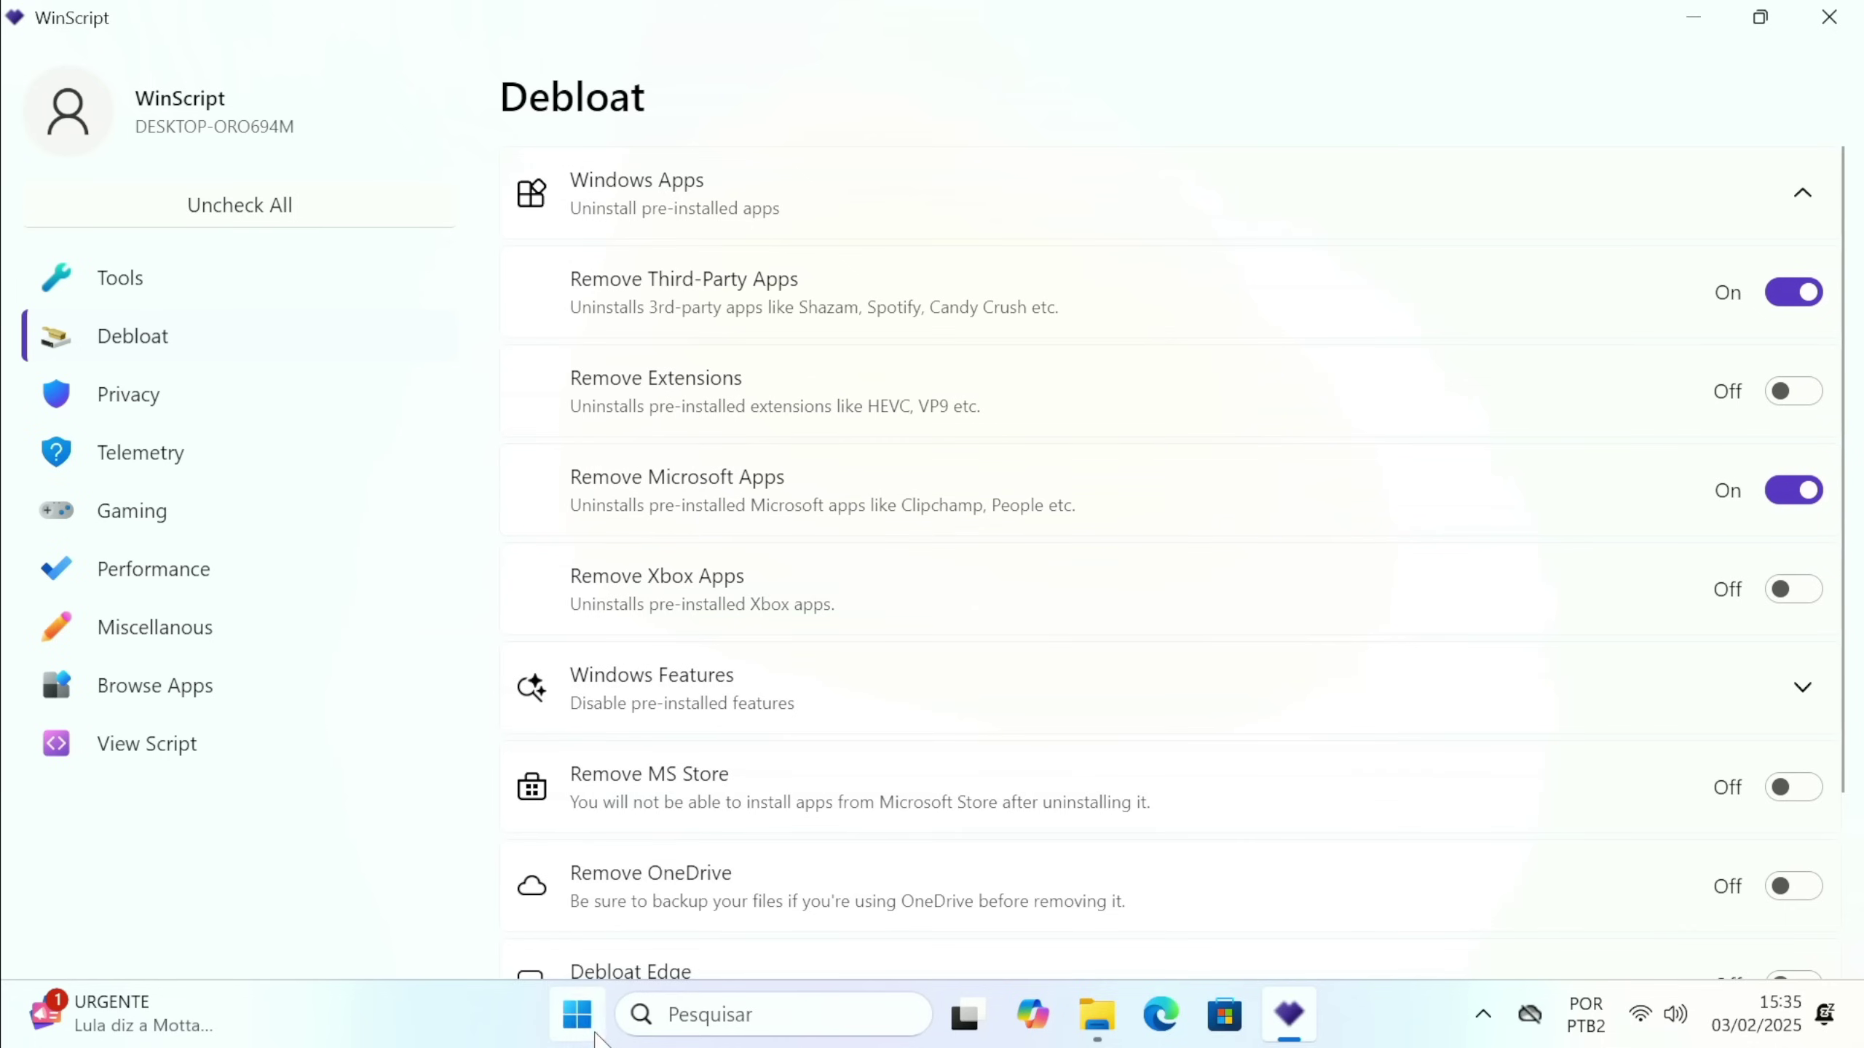
click(577, 1014)
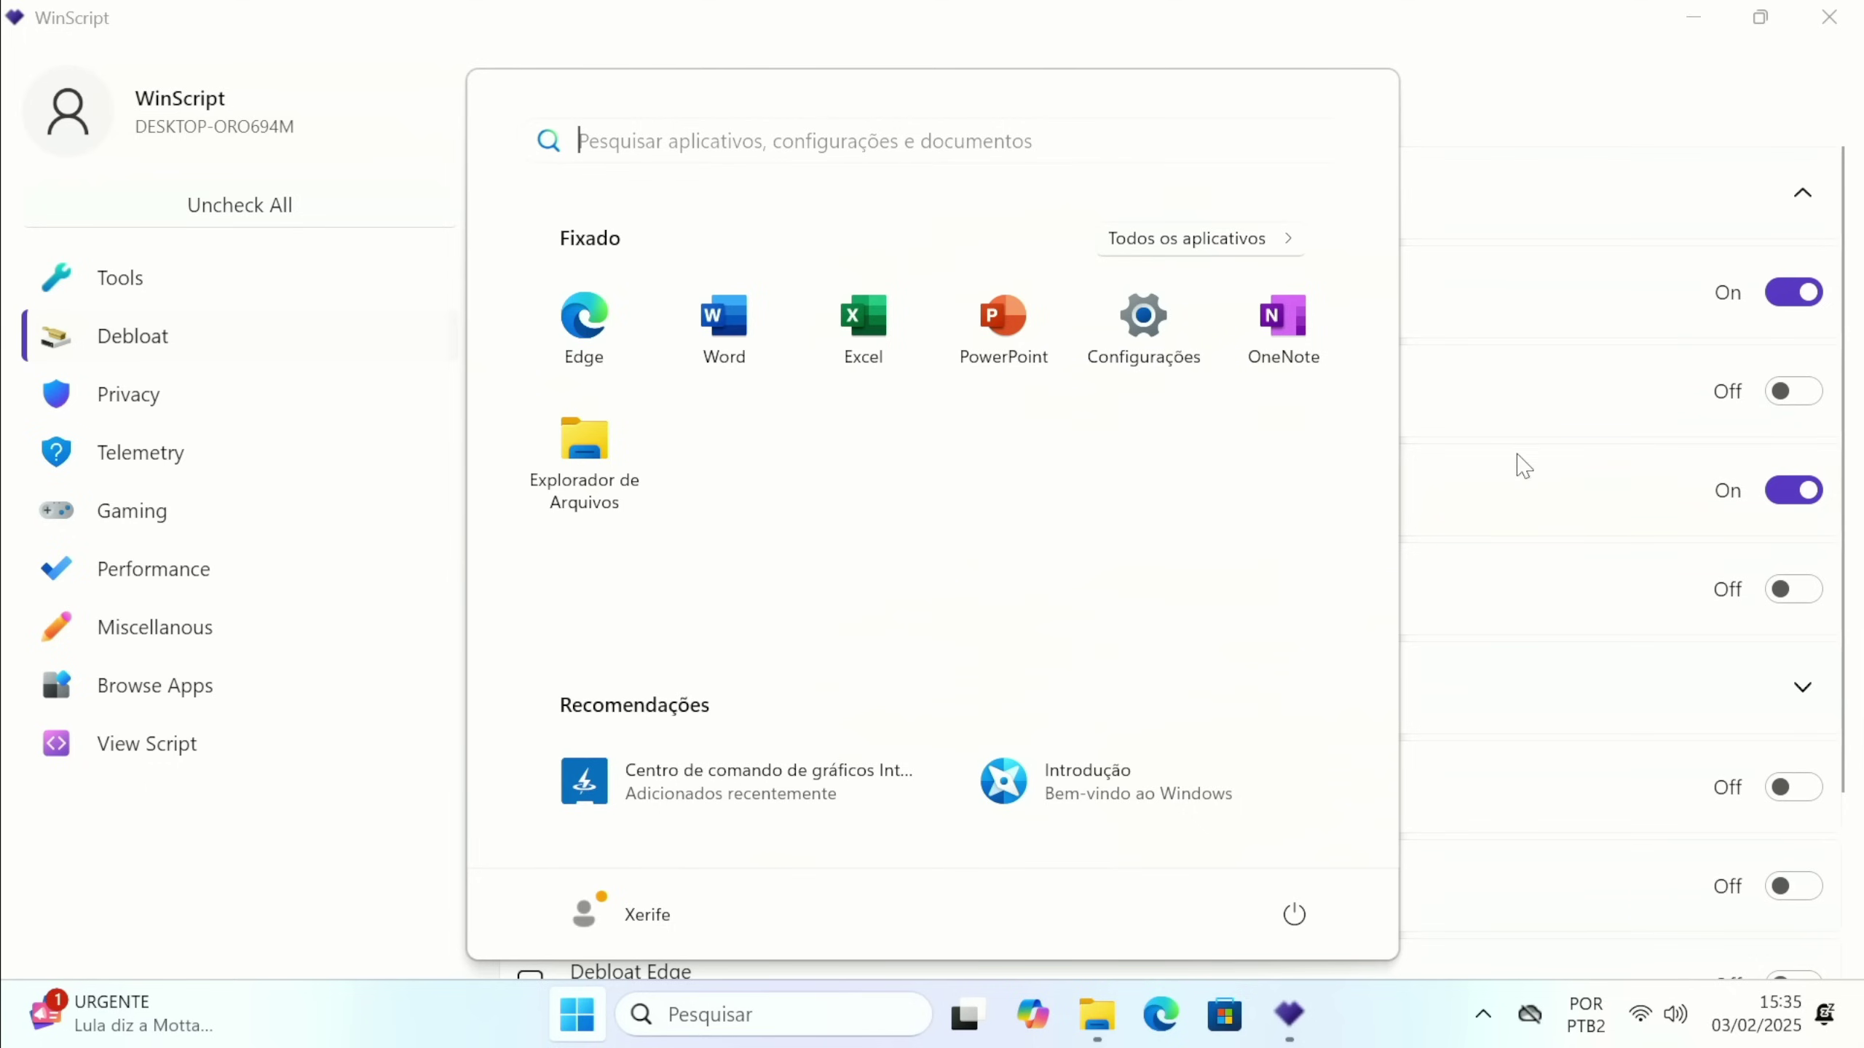
click(1504, 517)
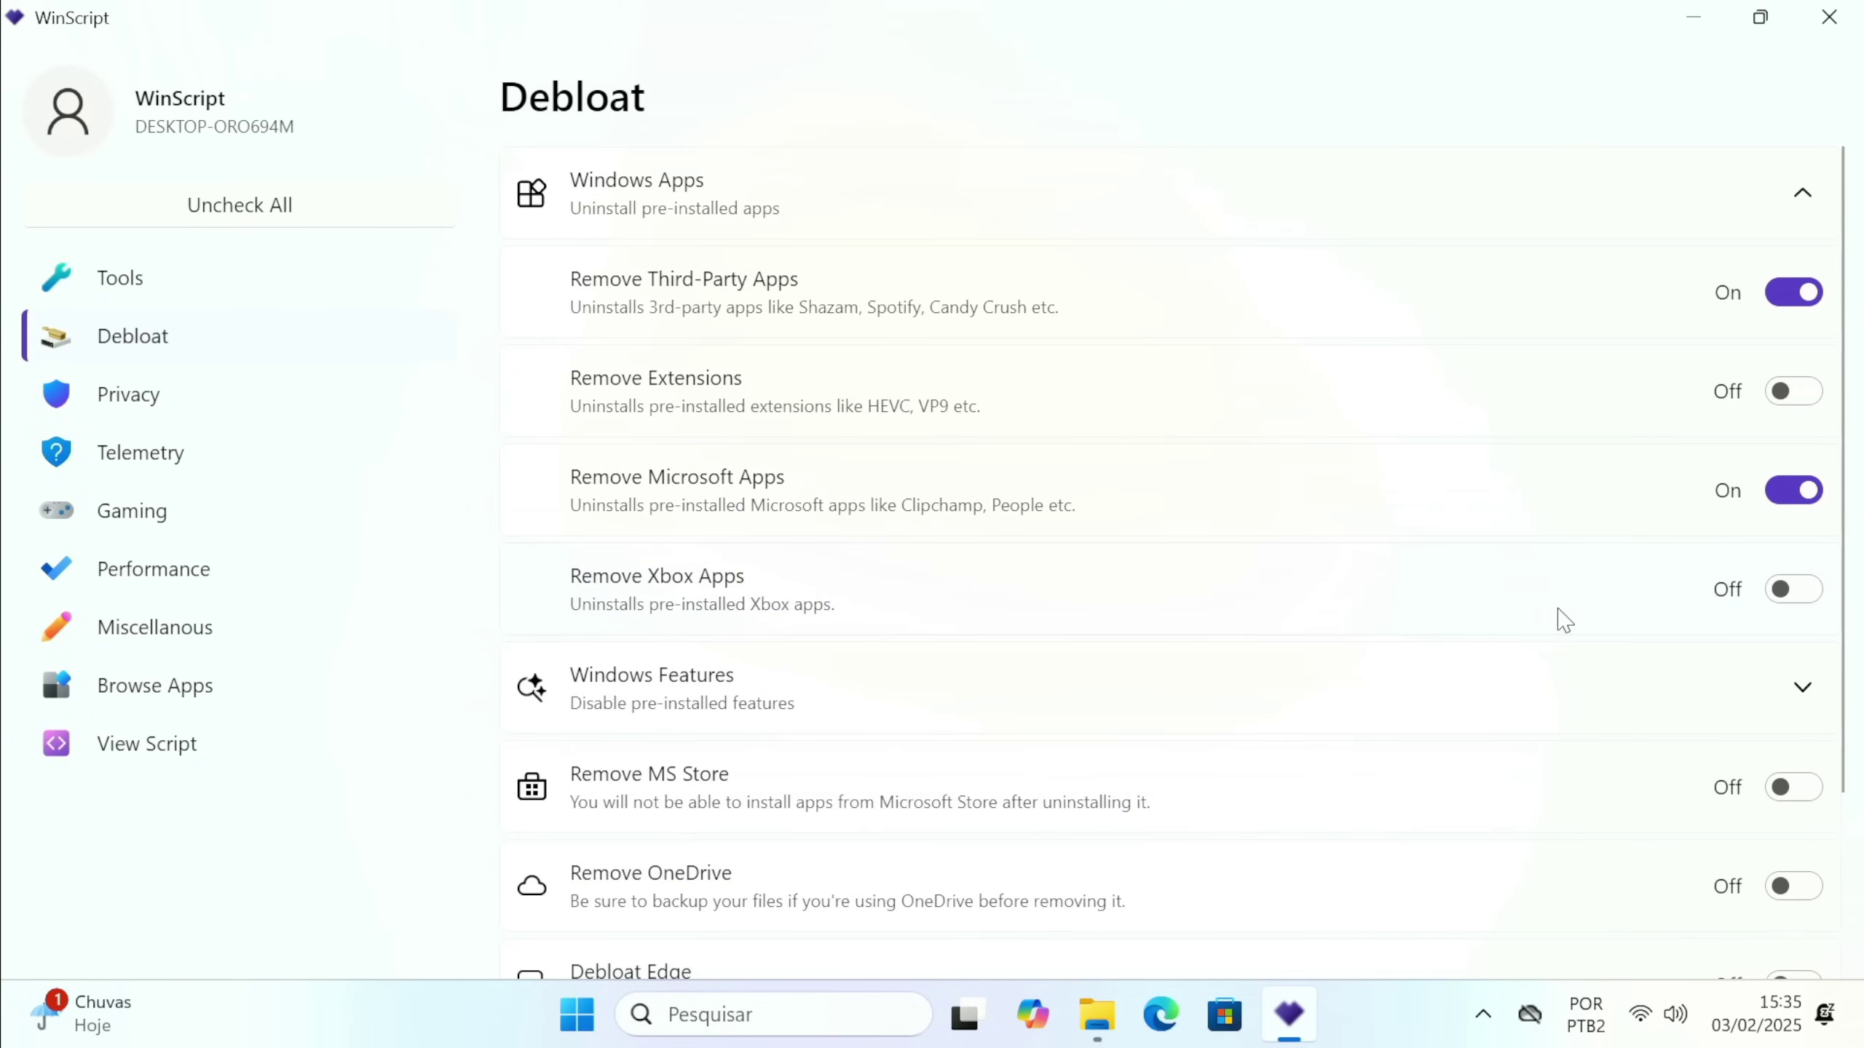
click(1791, 592)
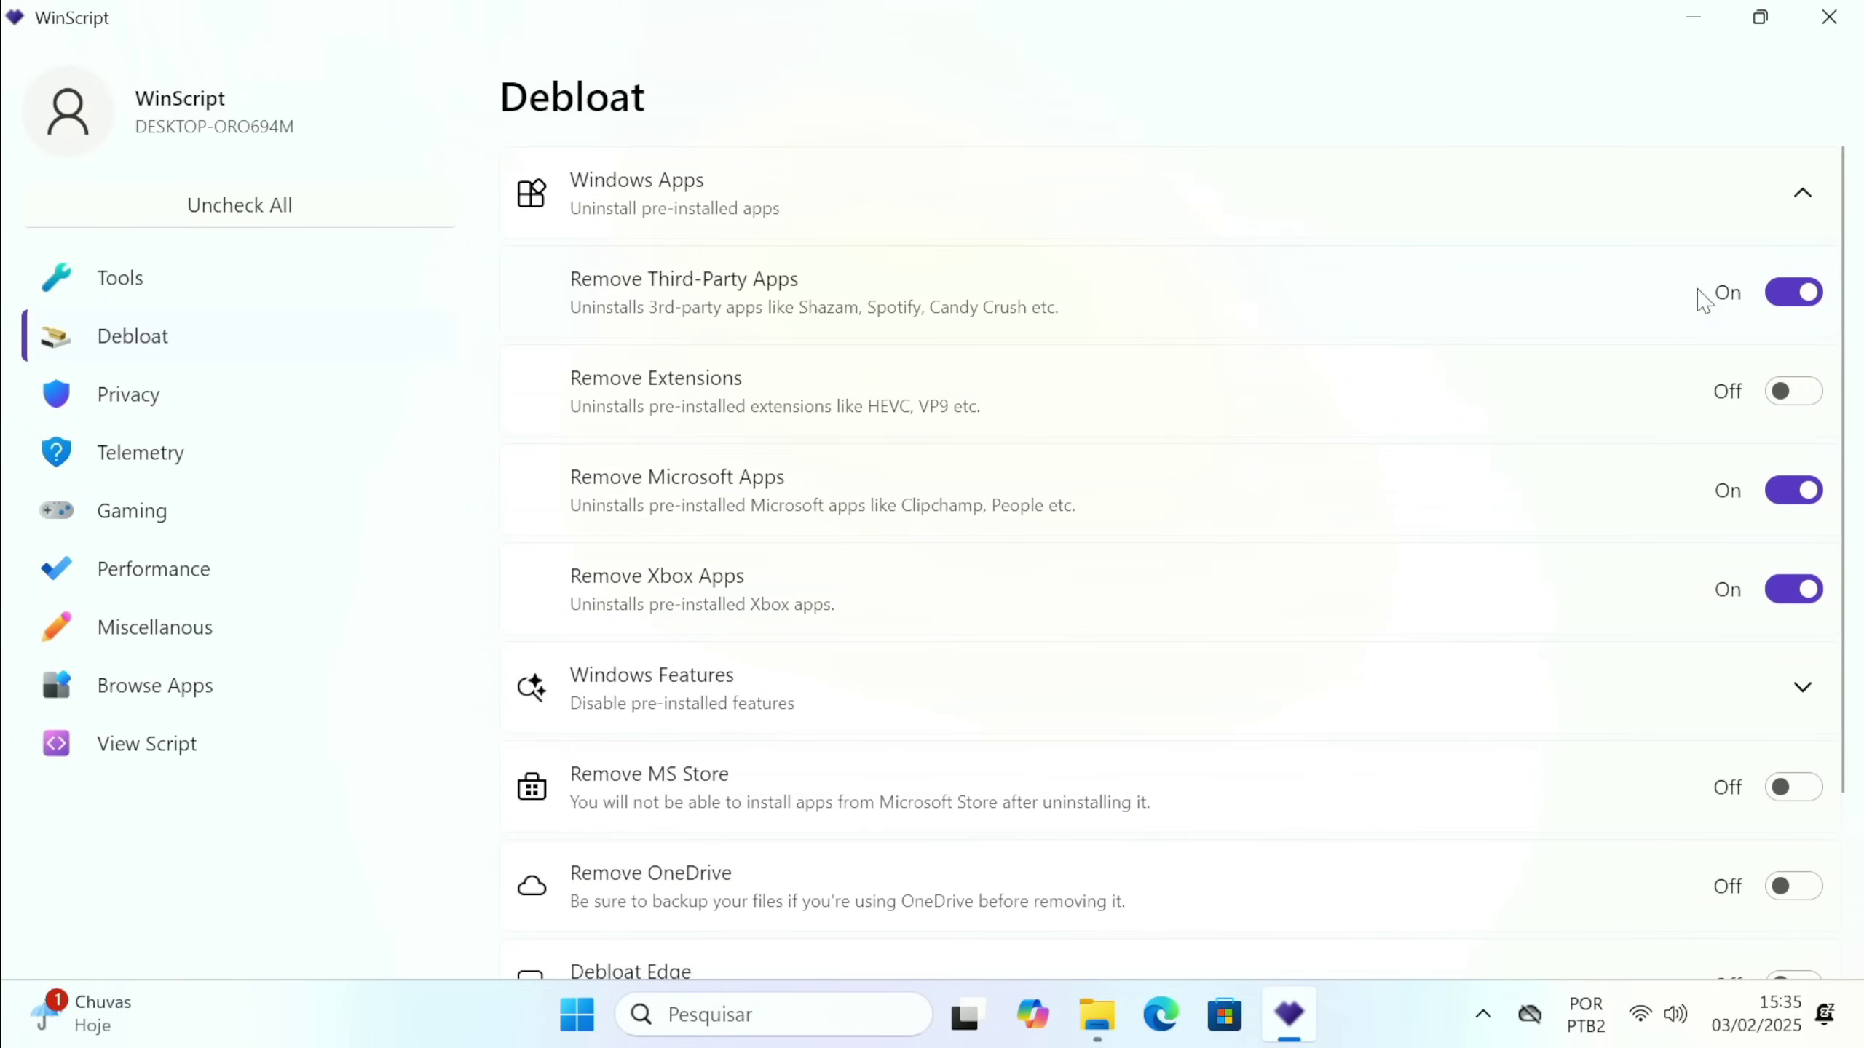
click(1797, 213)
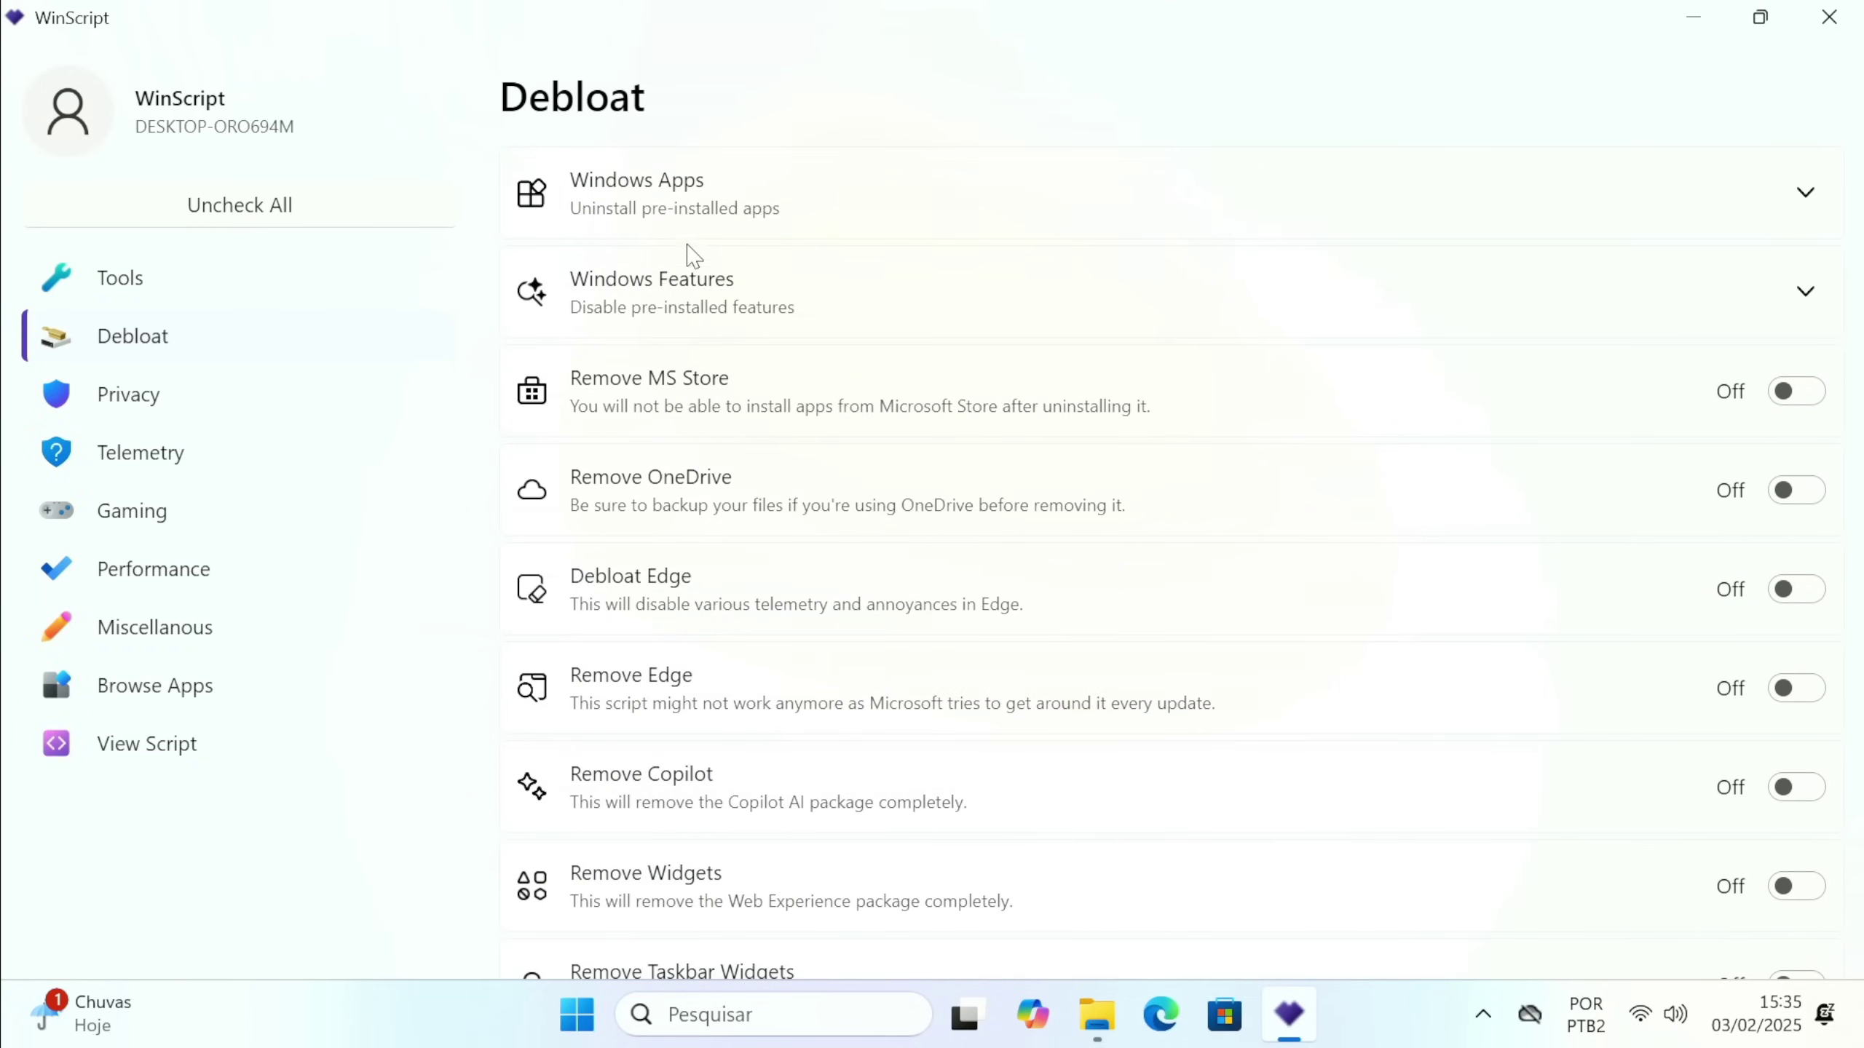
Expand the Windows Features group and turn on Disable Recall, Disable Fax & Scan, Disable Media Player and Disable Consumer Features.
click(1677, 297)
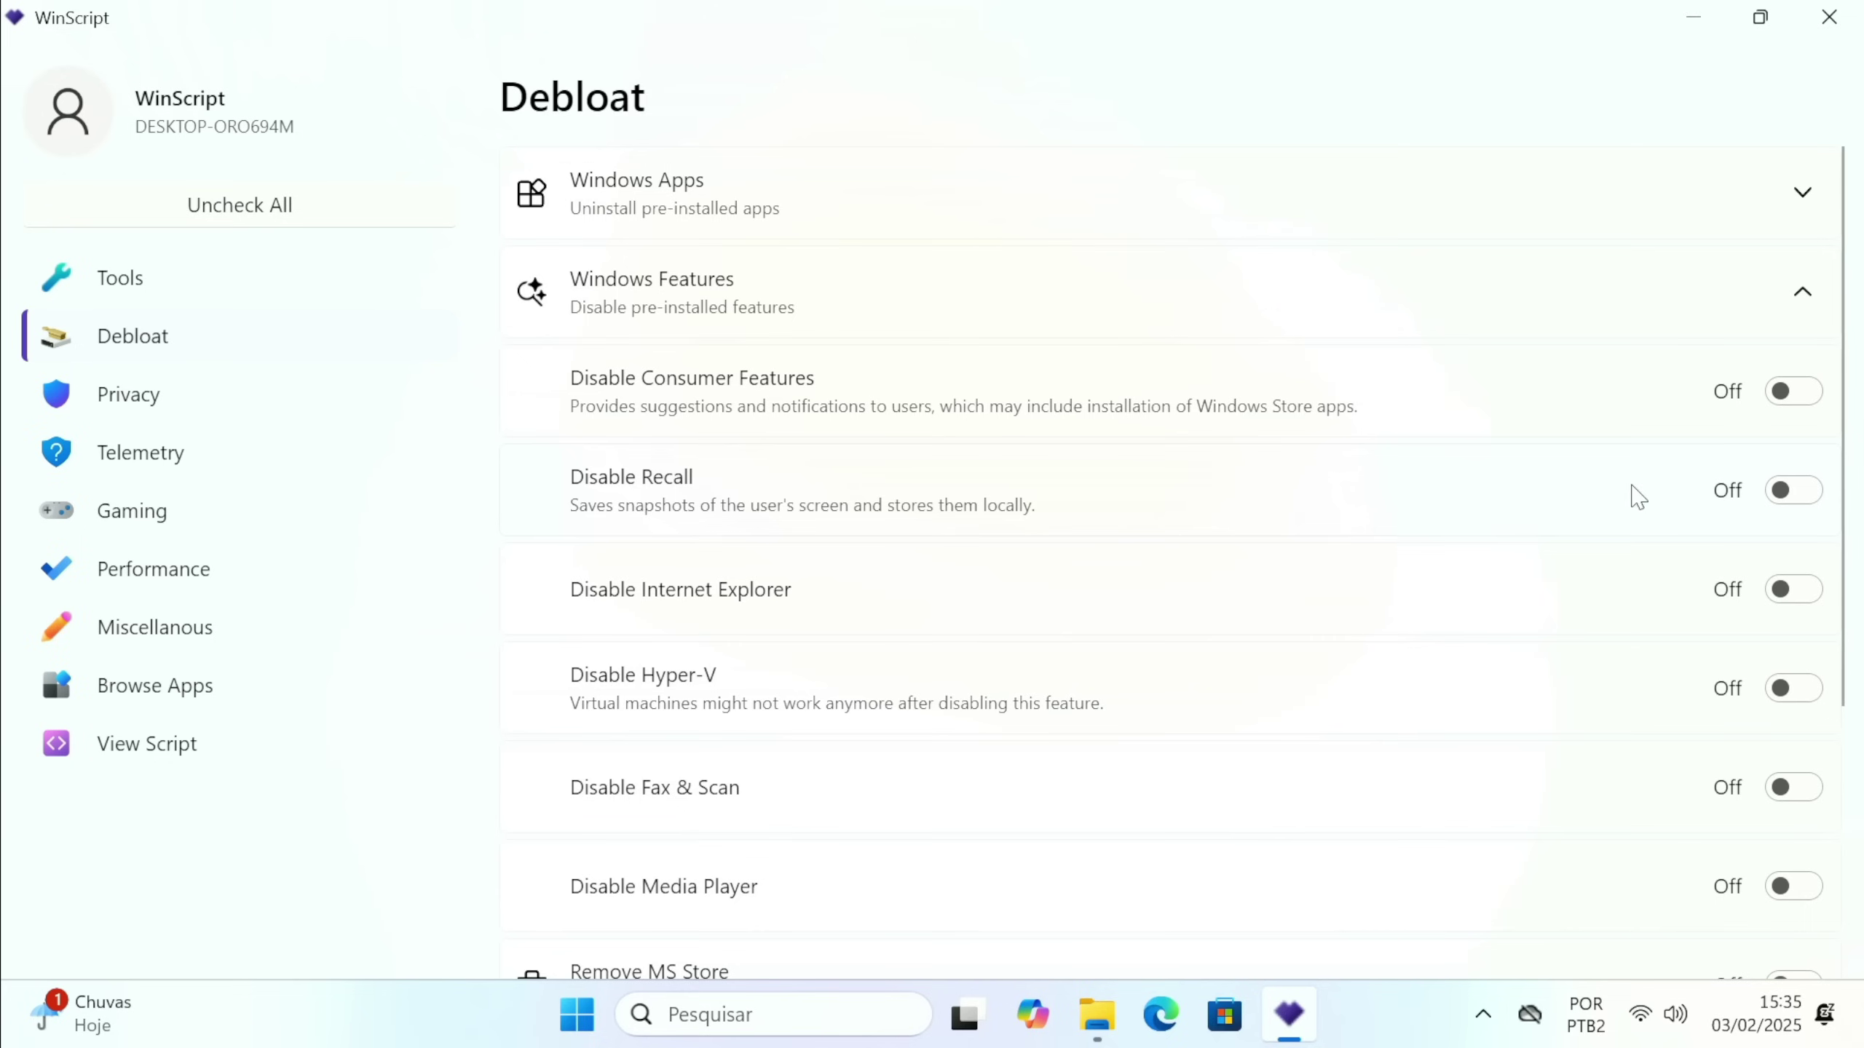
click(1785, 500)
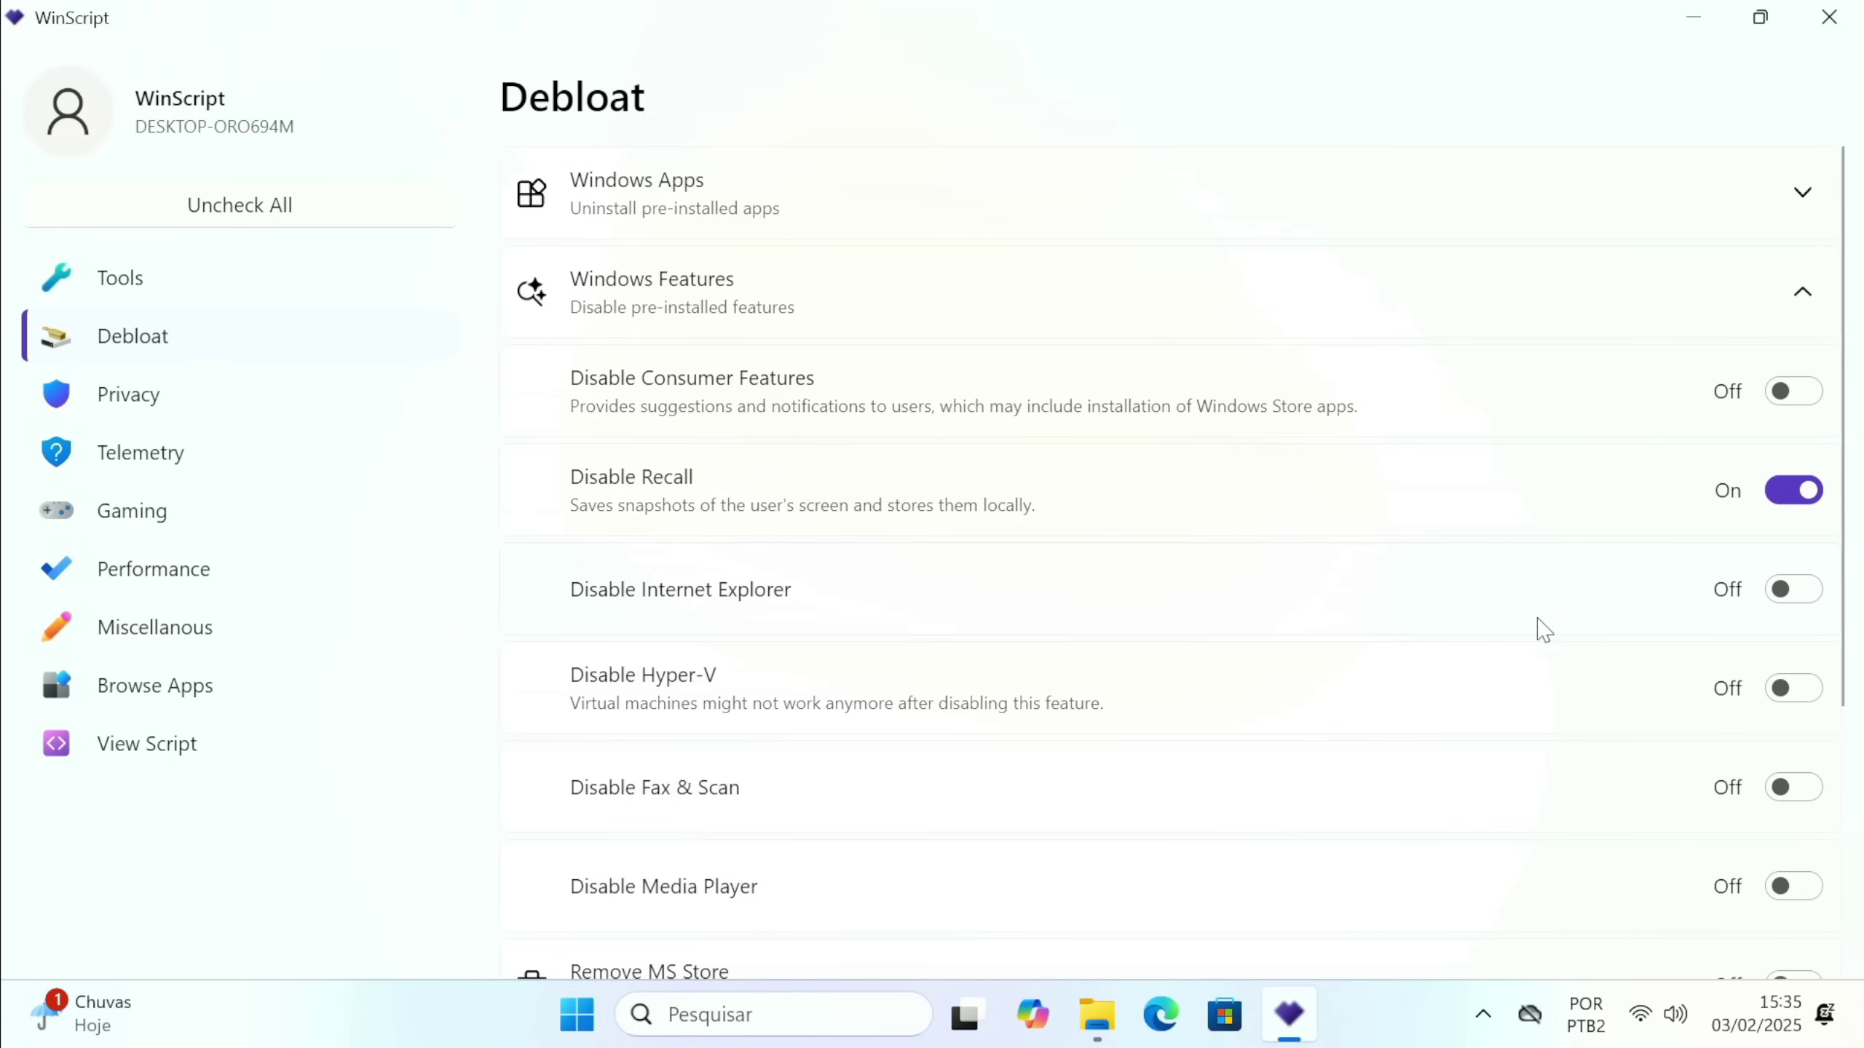
scroll(1167, 624, down, 3)
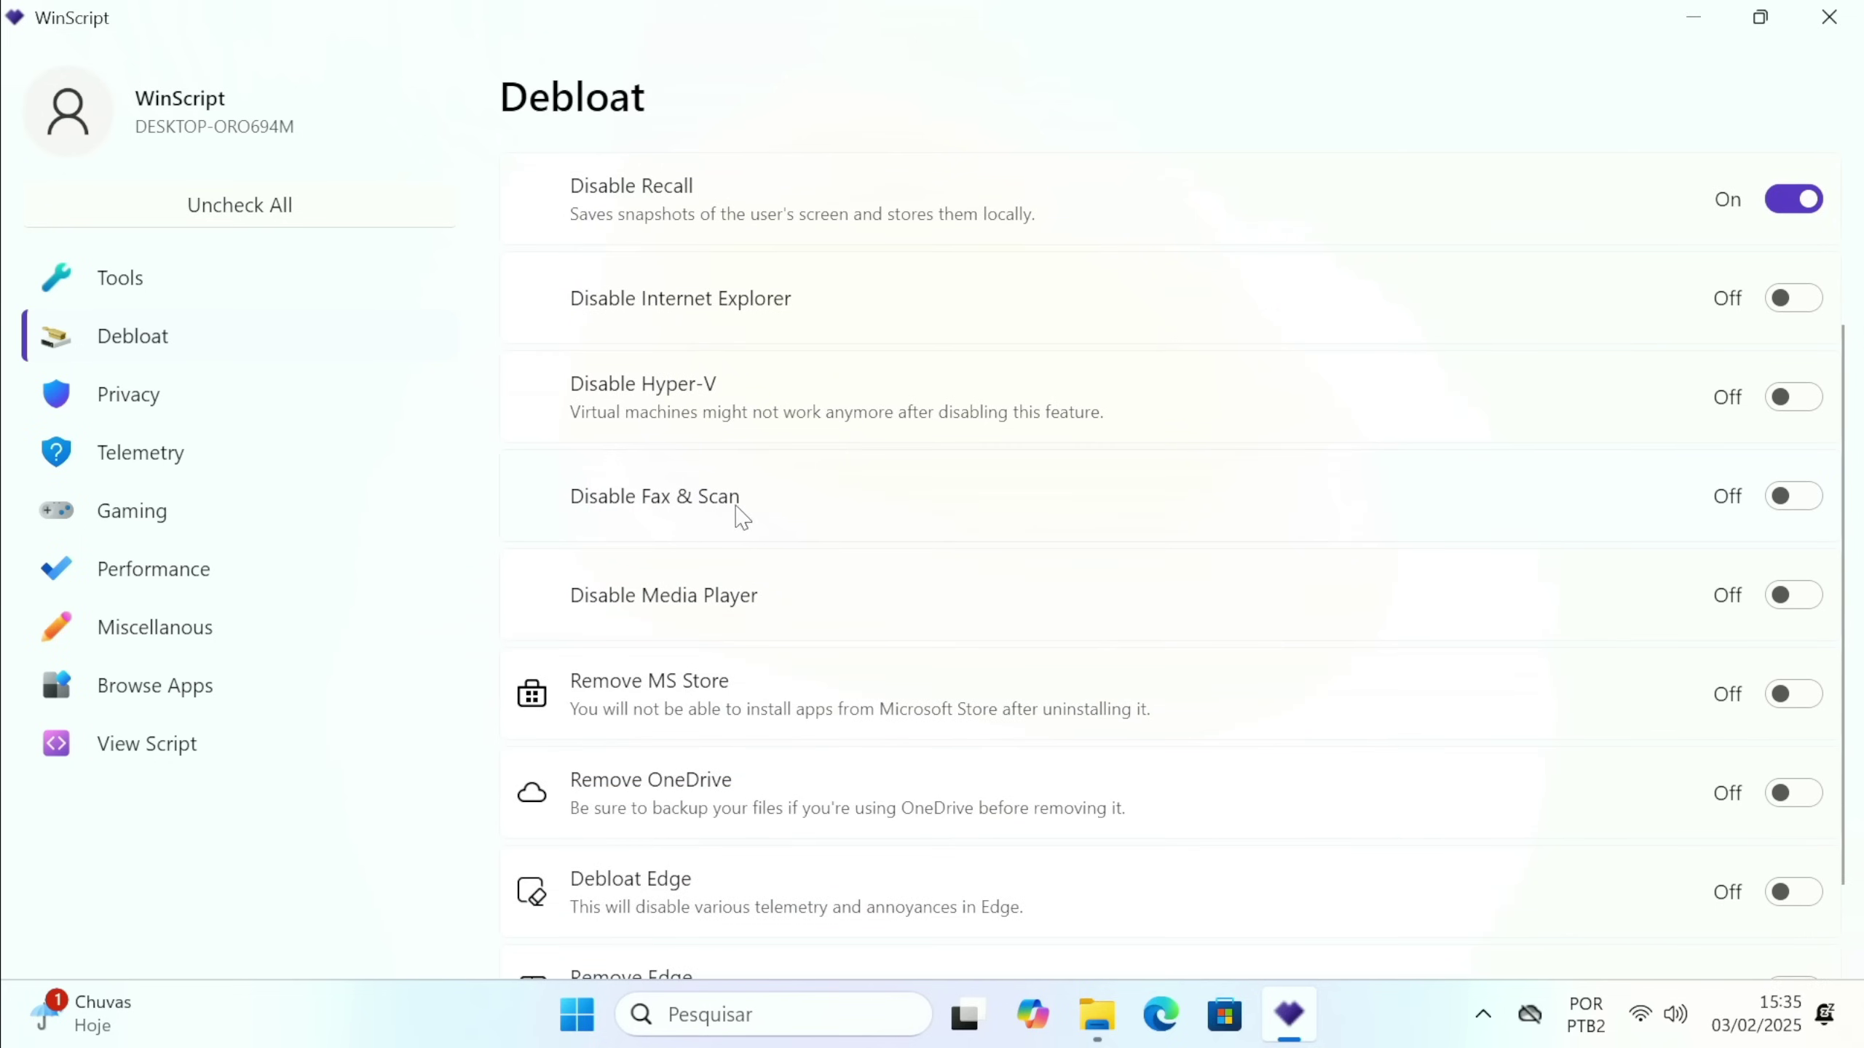
click(1783, 501)
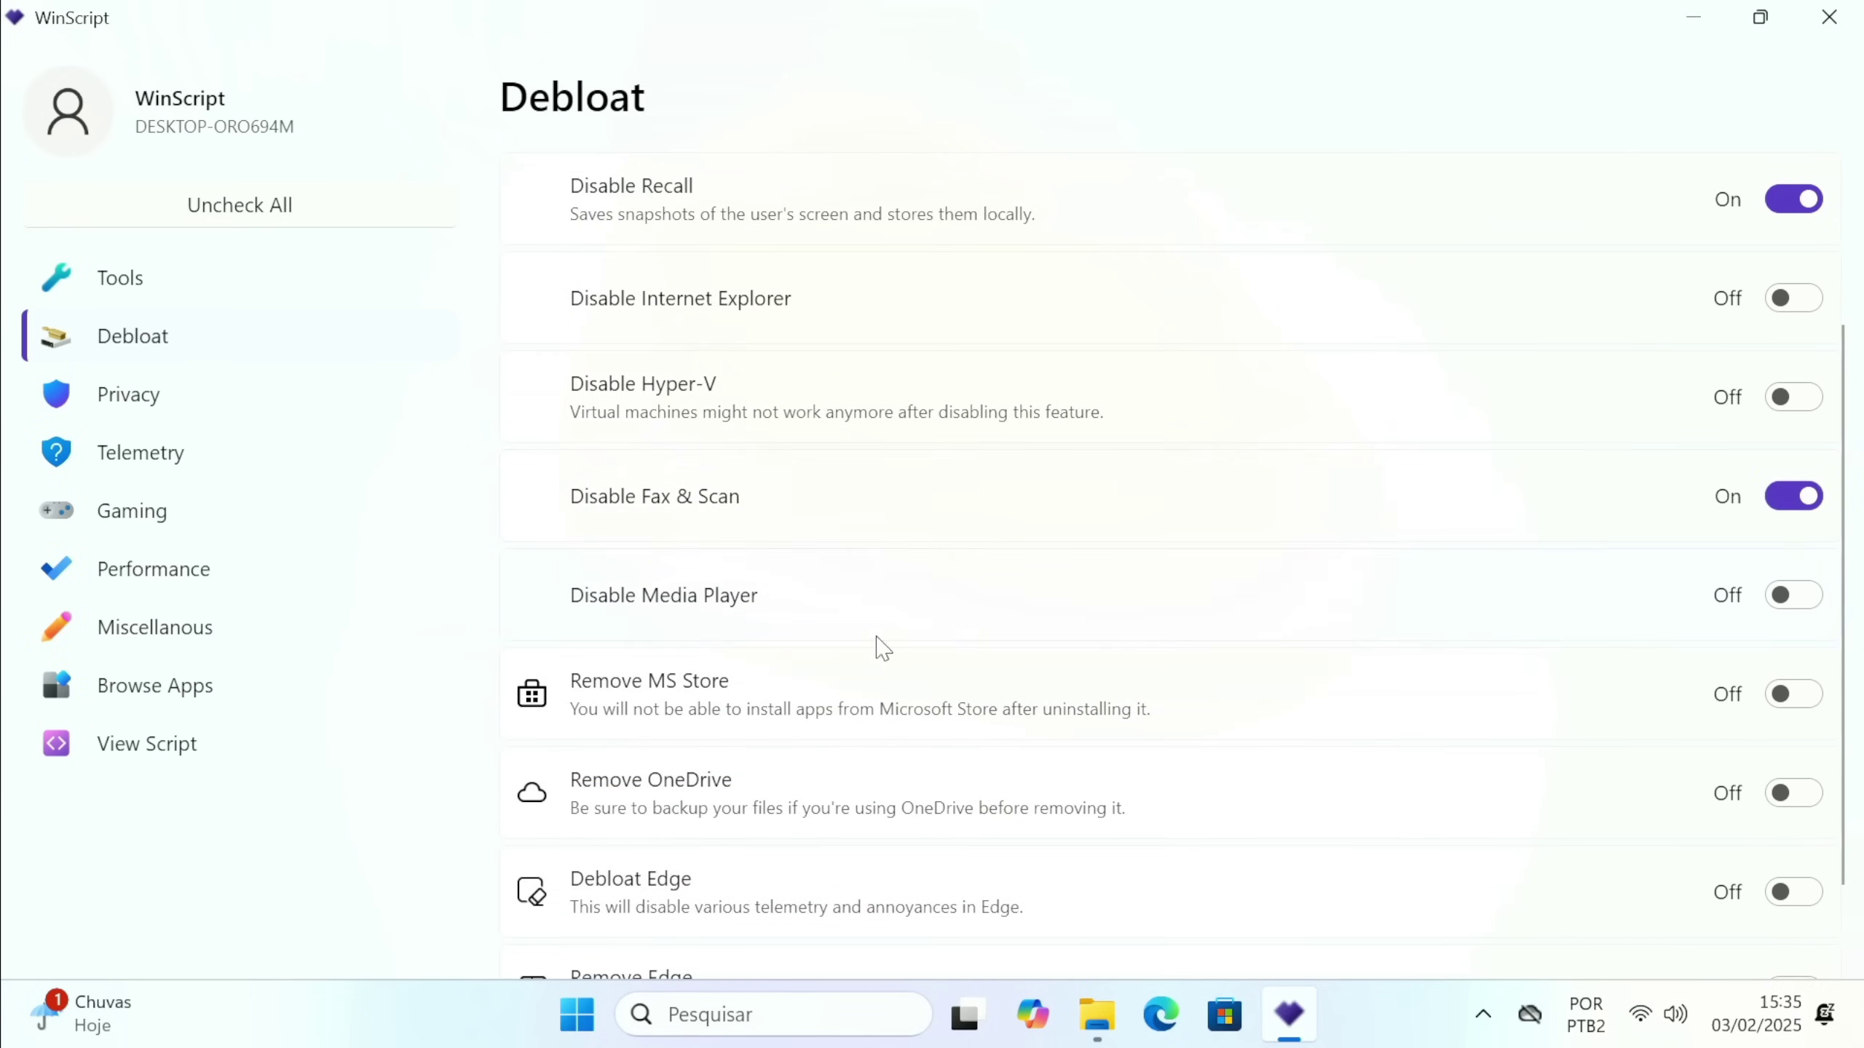
click(1761, 596)
scroll(916, 538, up, 2)
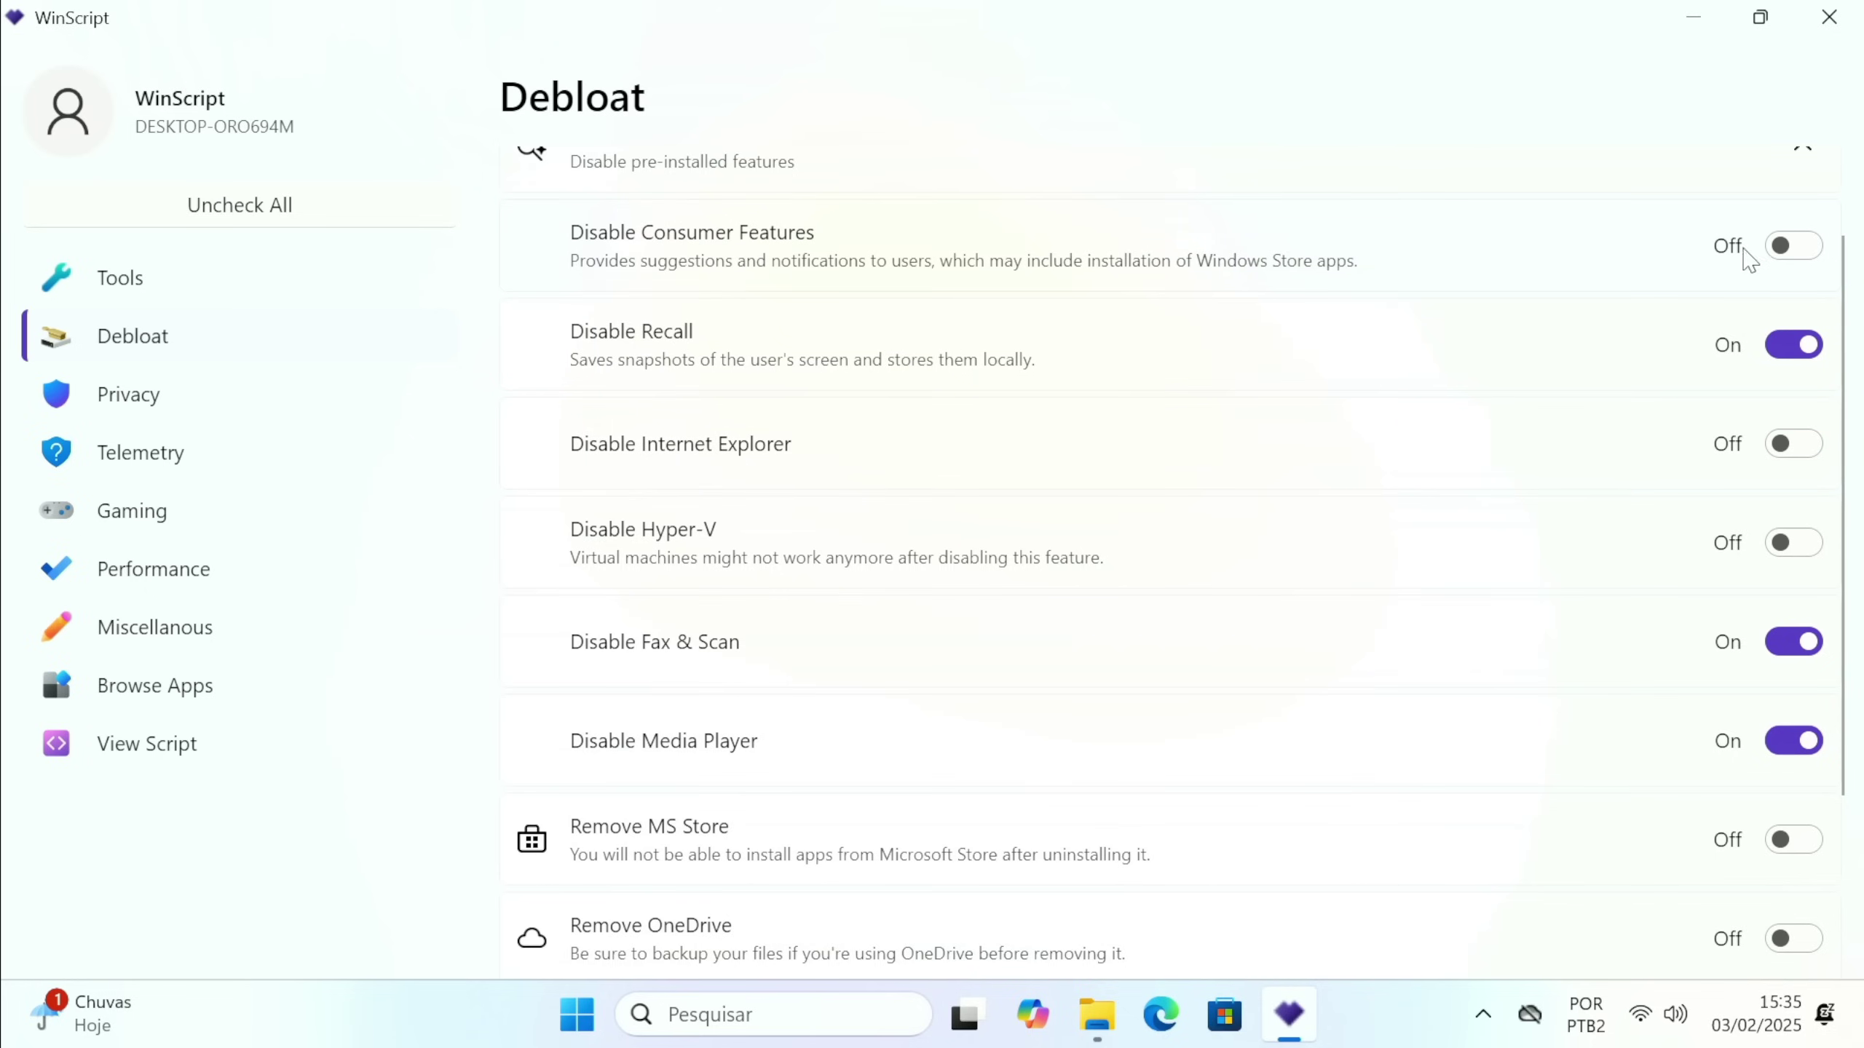
click(1783, 247)
Turn on Remove OneDrive, Debloat Edge and Remove Copilot in the Debloat category.
scroll(1283, 521, down, 2)
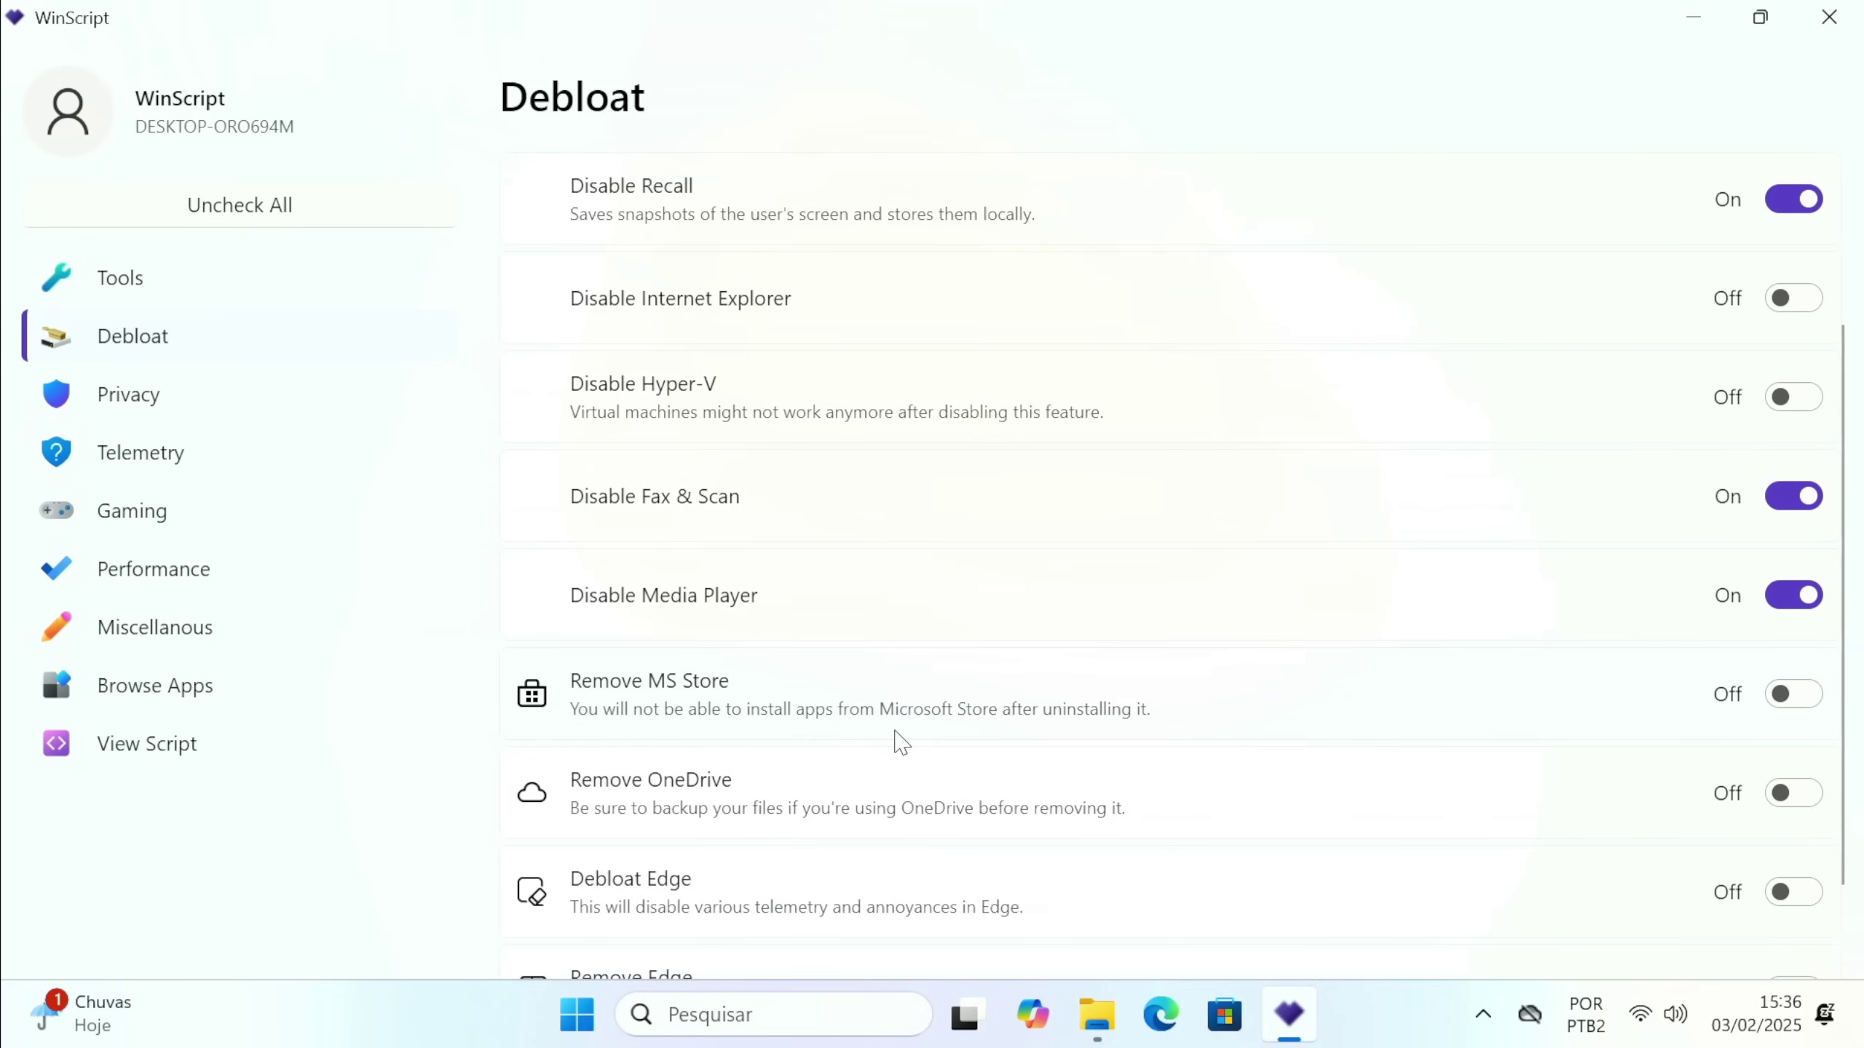
scroll(922, 664, down, 4)
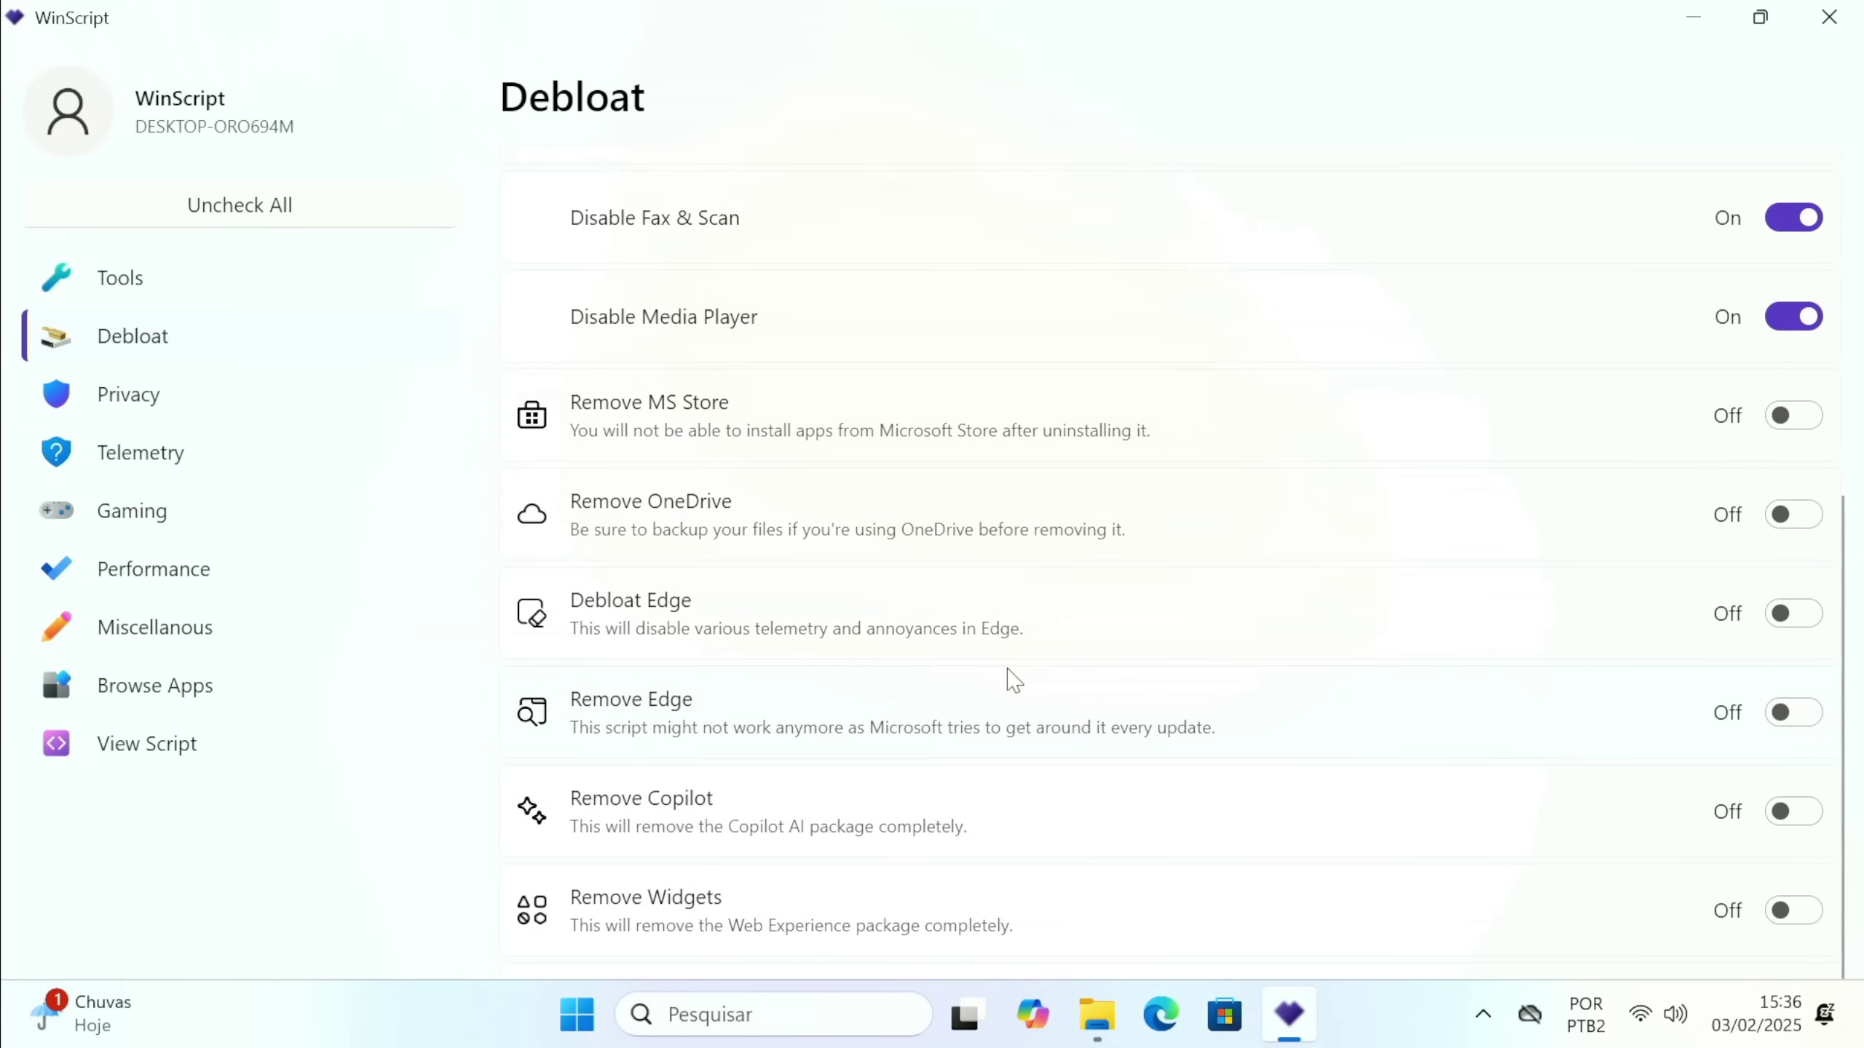
click(1791, 518)
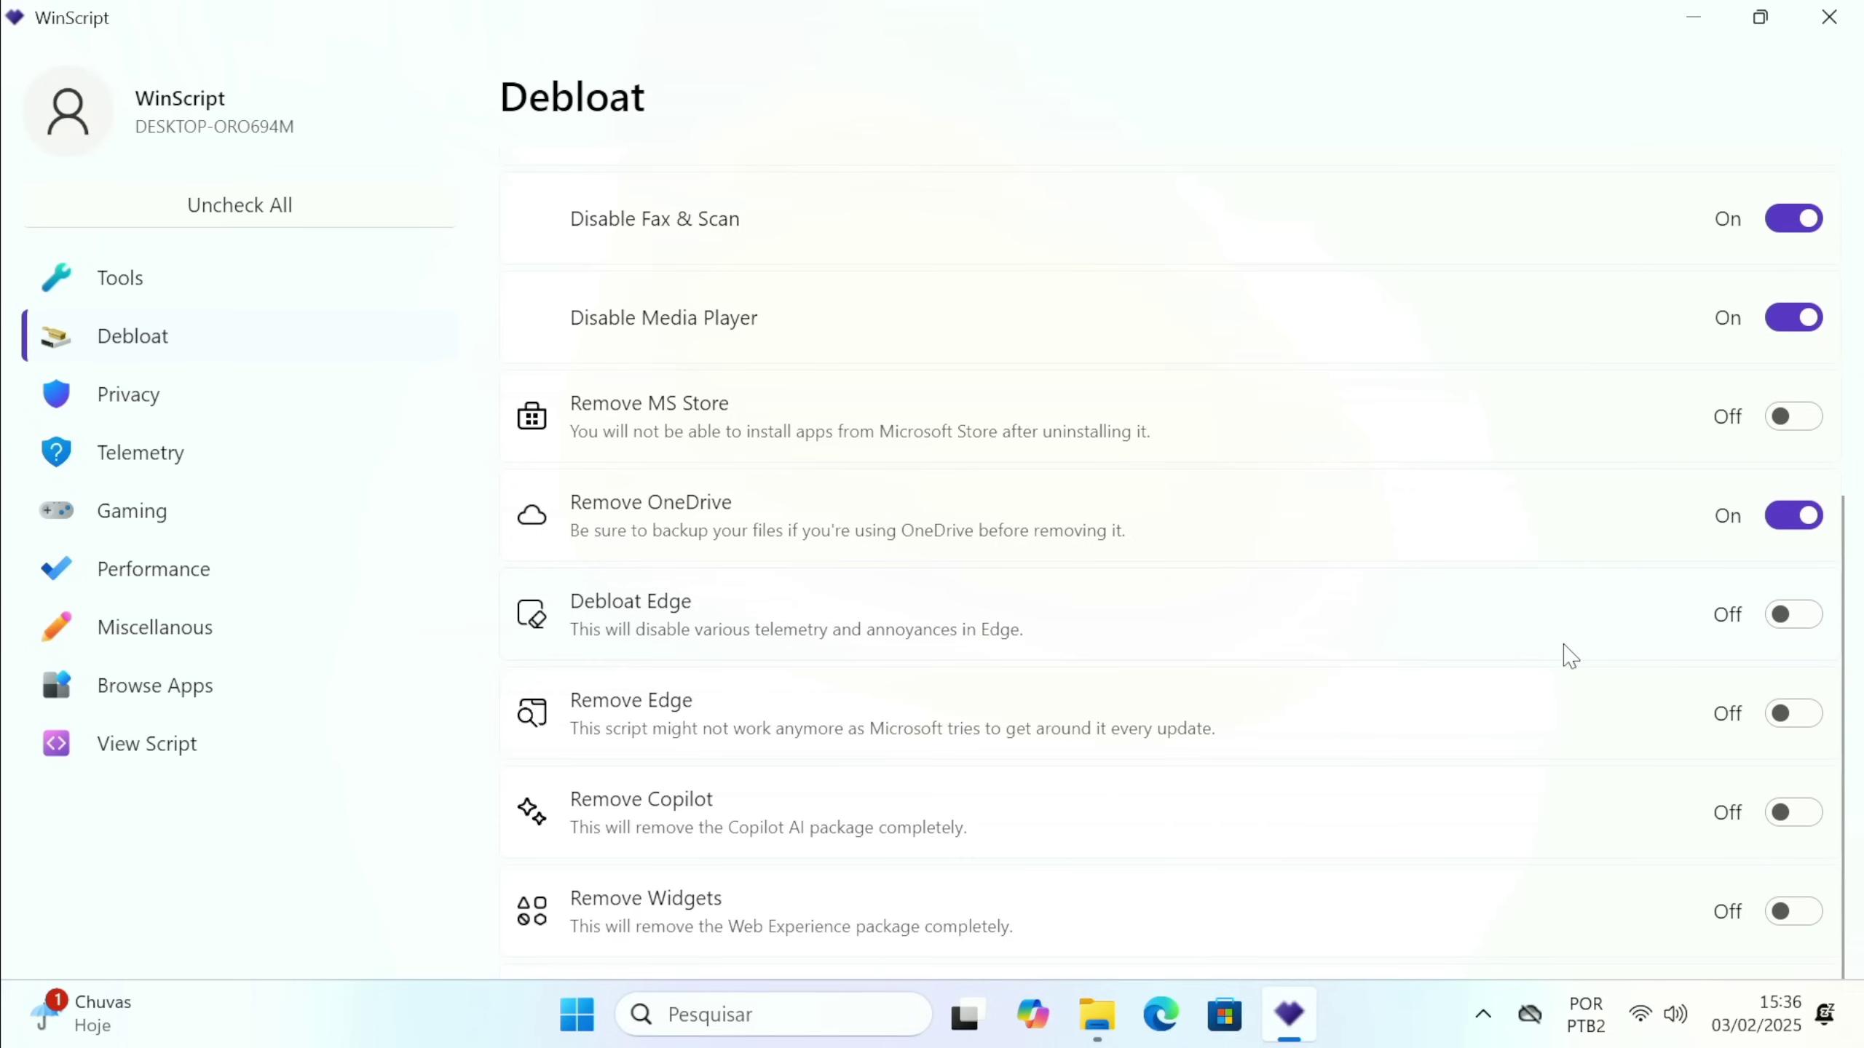
click(1792, 616)
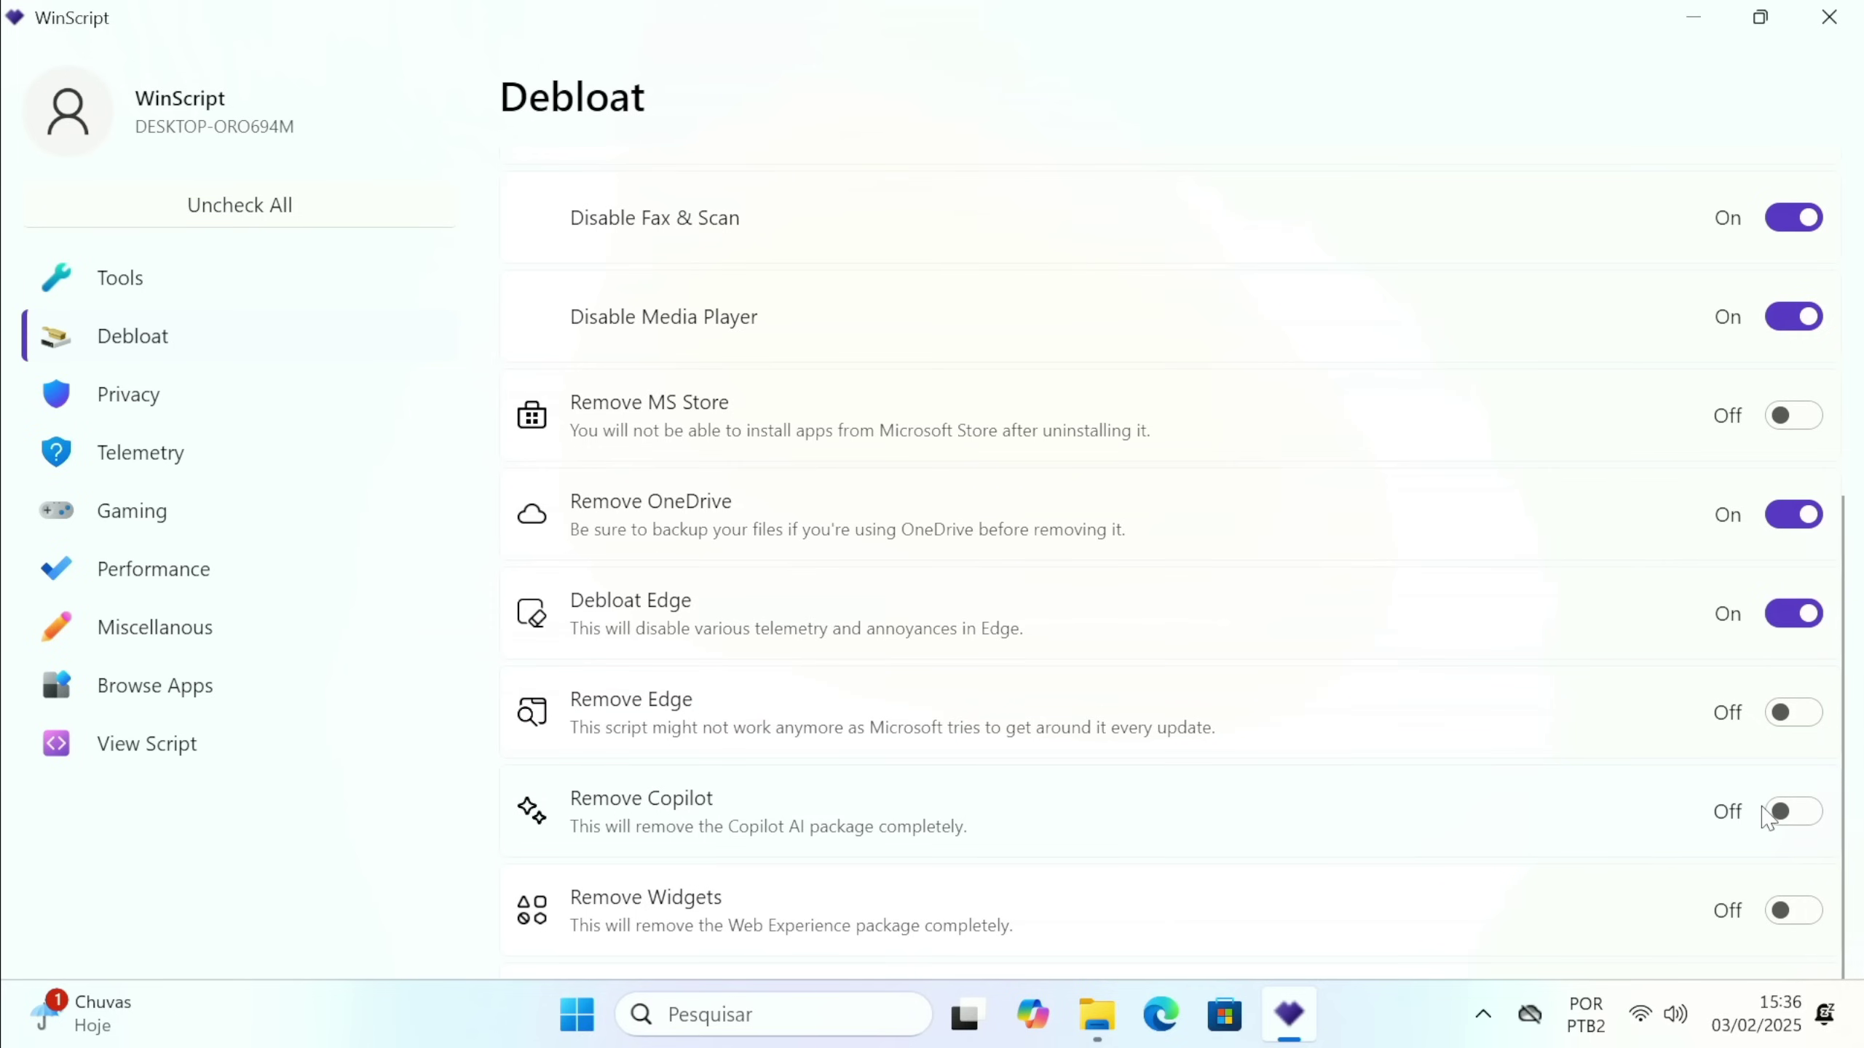
click(1784, 813)
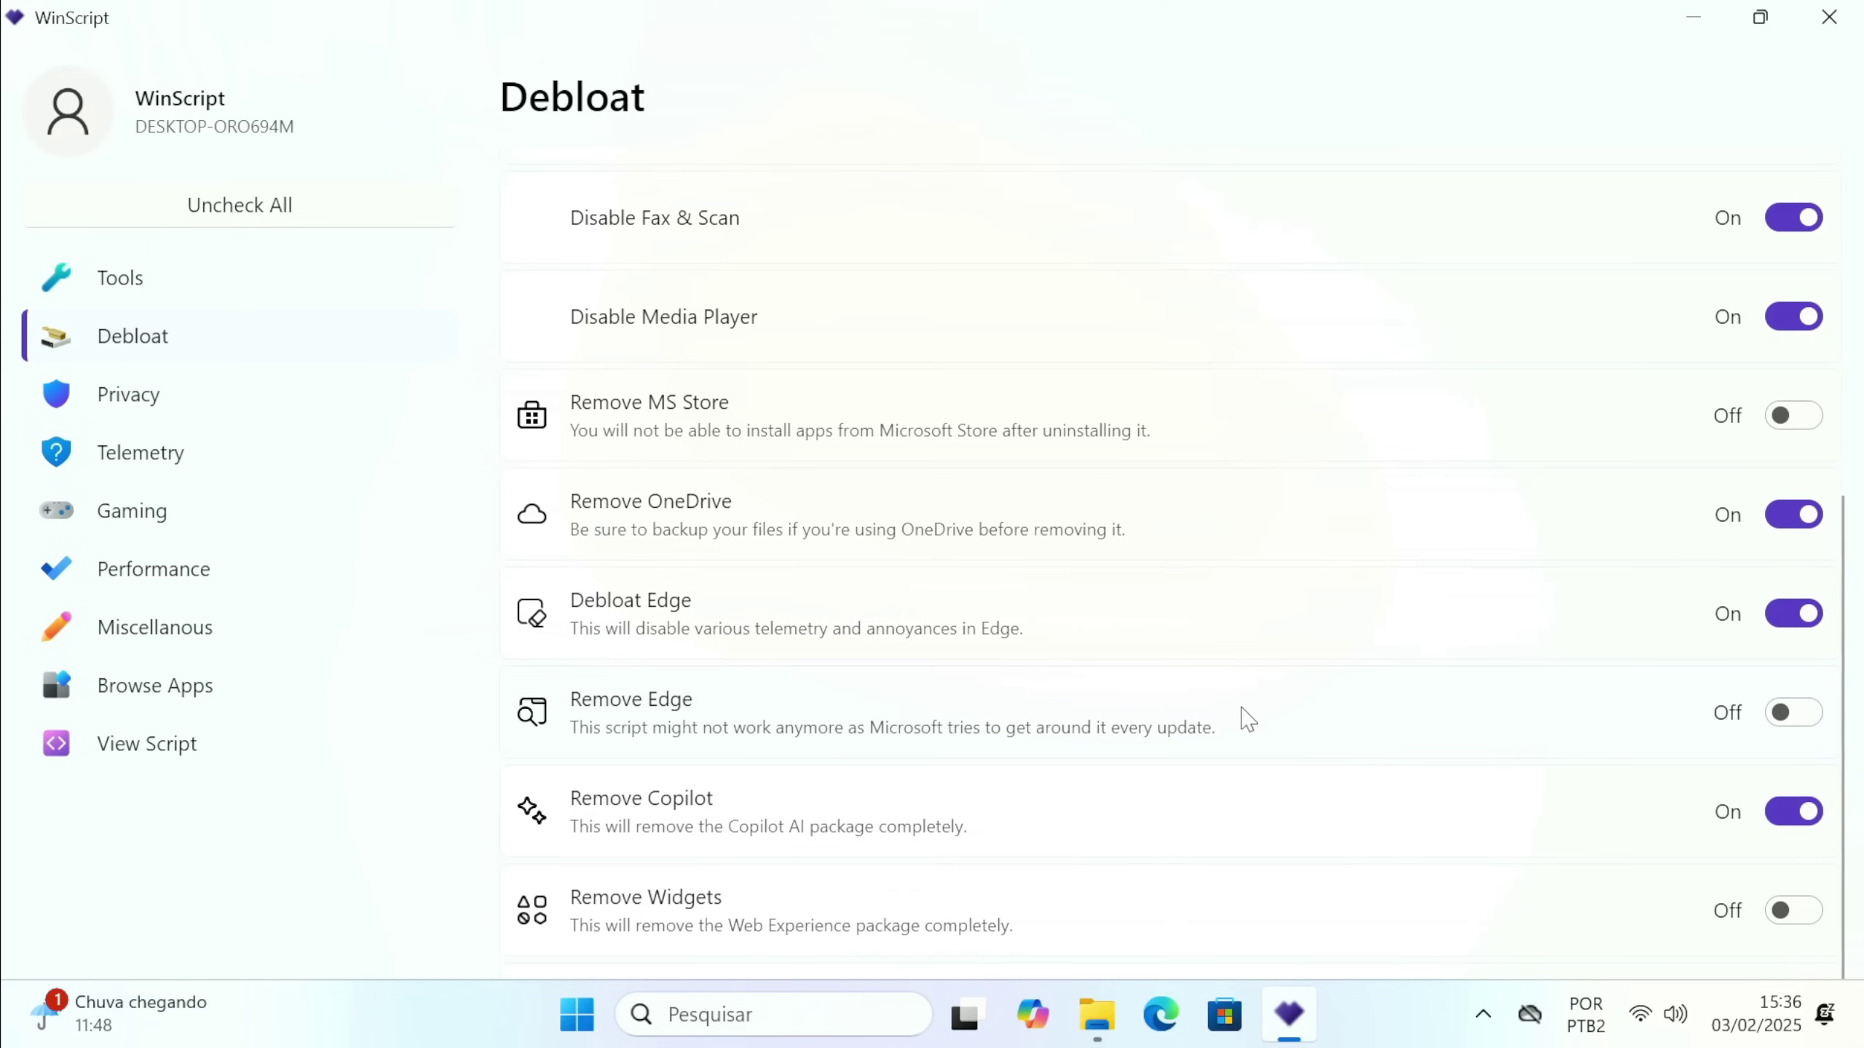
scroll(927, 770, up, 5)
scroll(928, 770, down, 5)
Open the Privacy category and turn on Disable Biometrics, Disable Automatic Map Downloads and Disable Screen Recording.
click(167, 421)
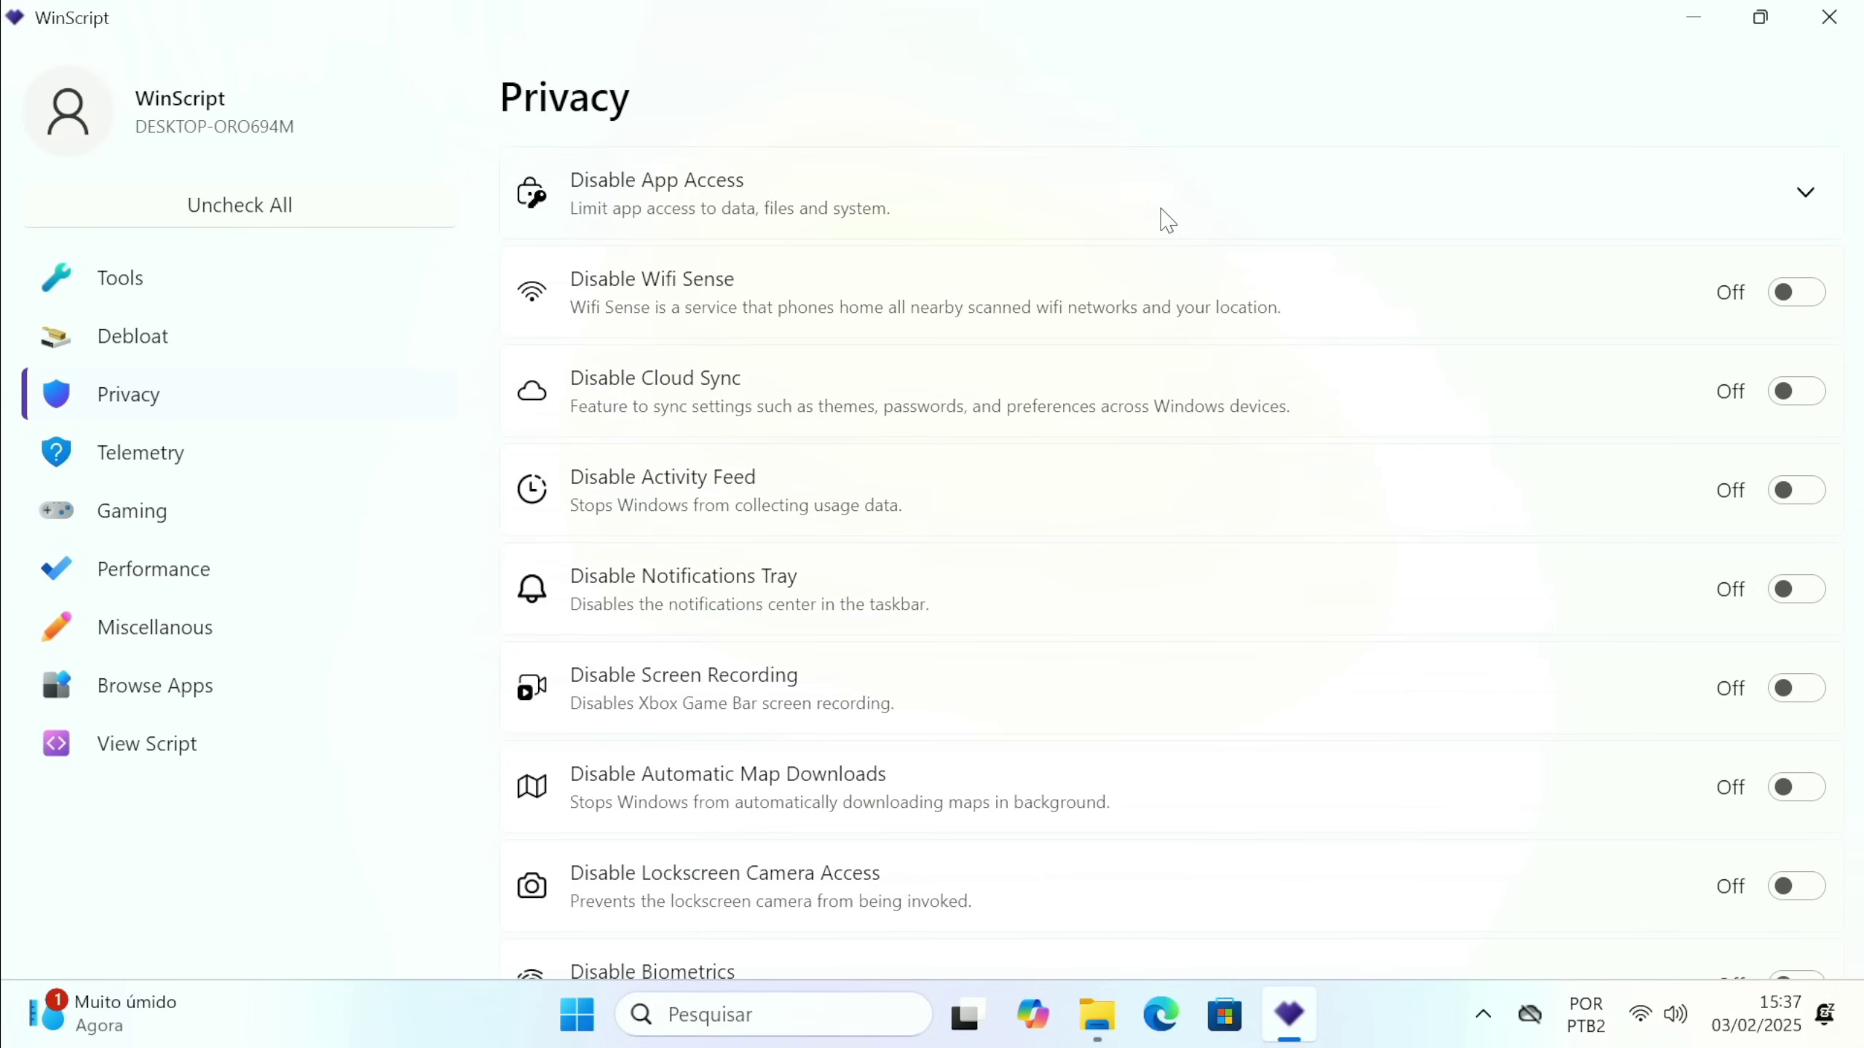
click(1166, 221)
scroll(1144, 321, down, 4)
scroll(940, 254, up, 4)
click(931, 234)
click(1792, 989)
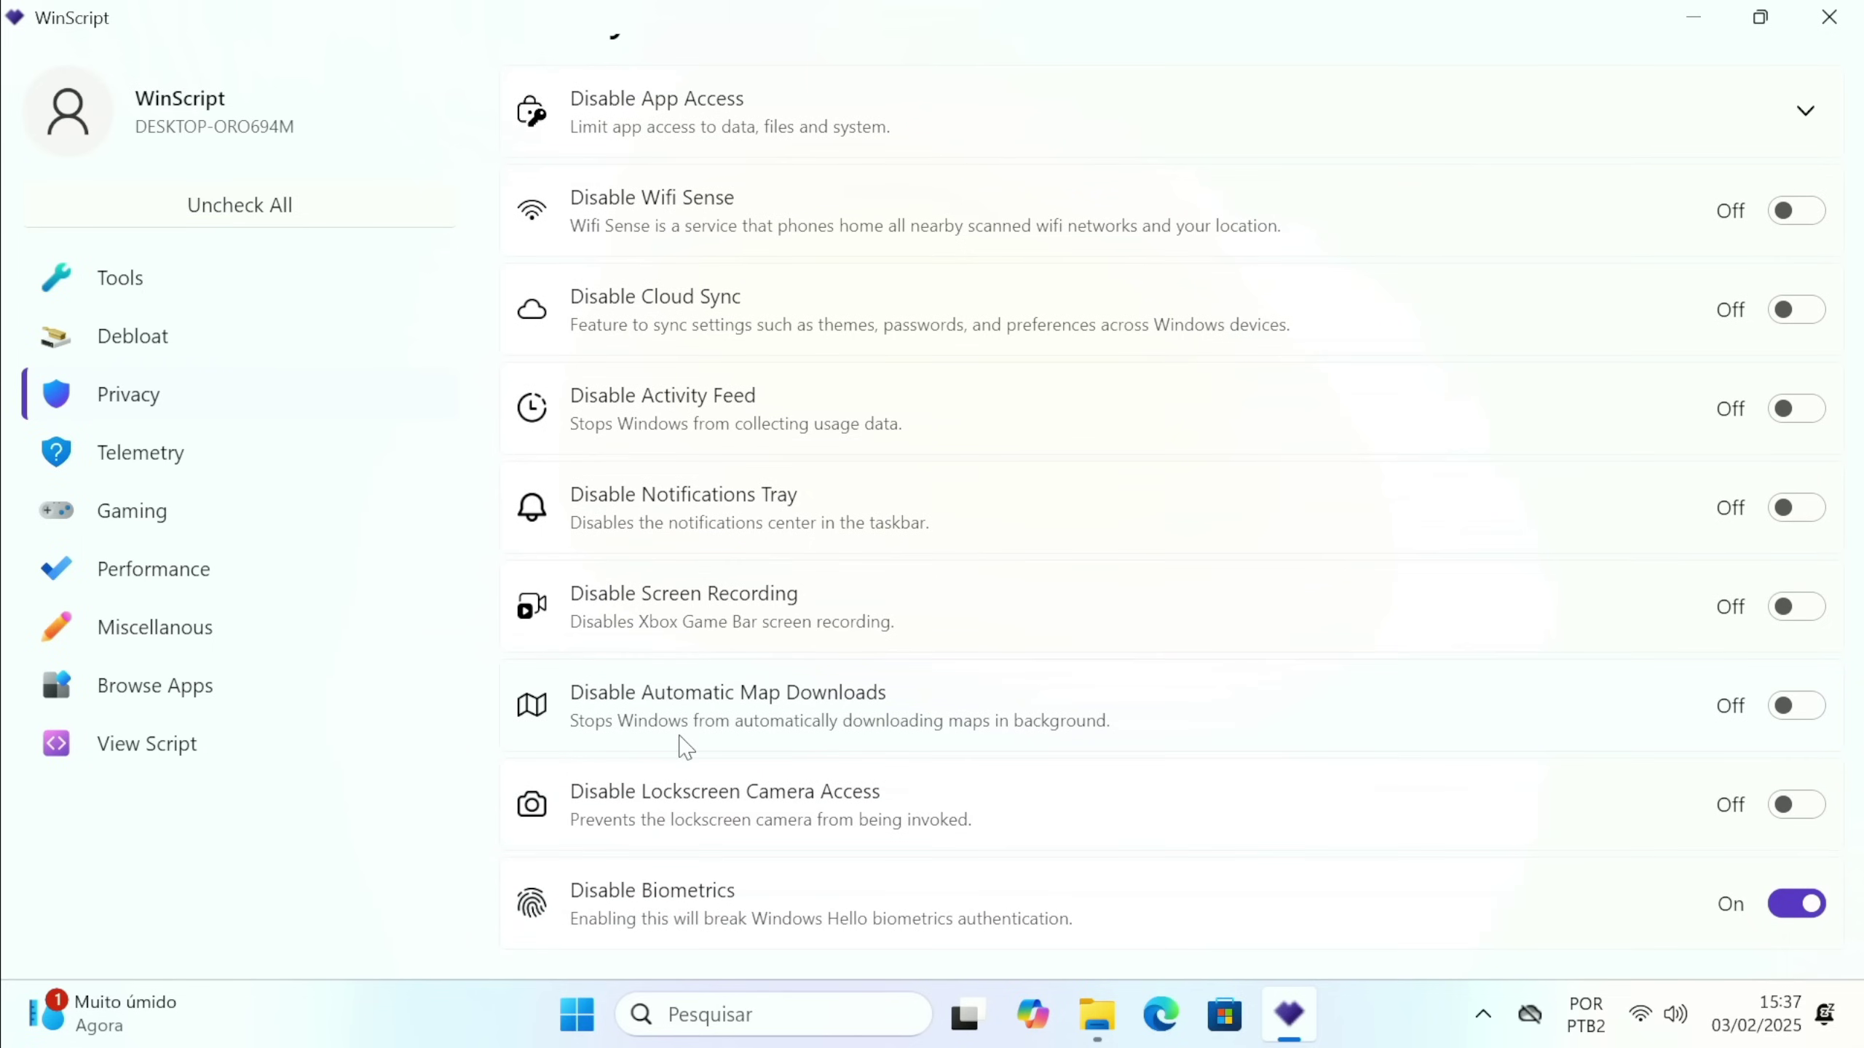
click(1791, 709)
click(1790, 607)
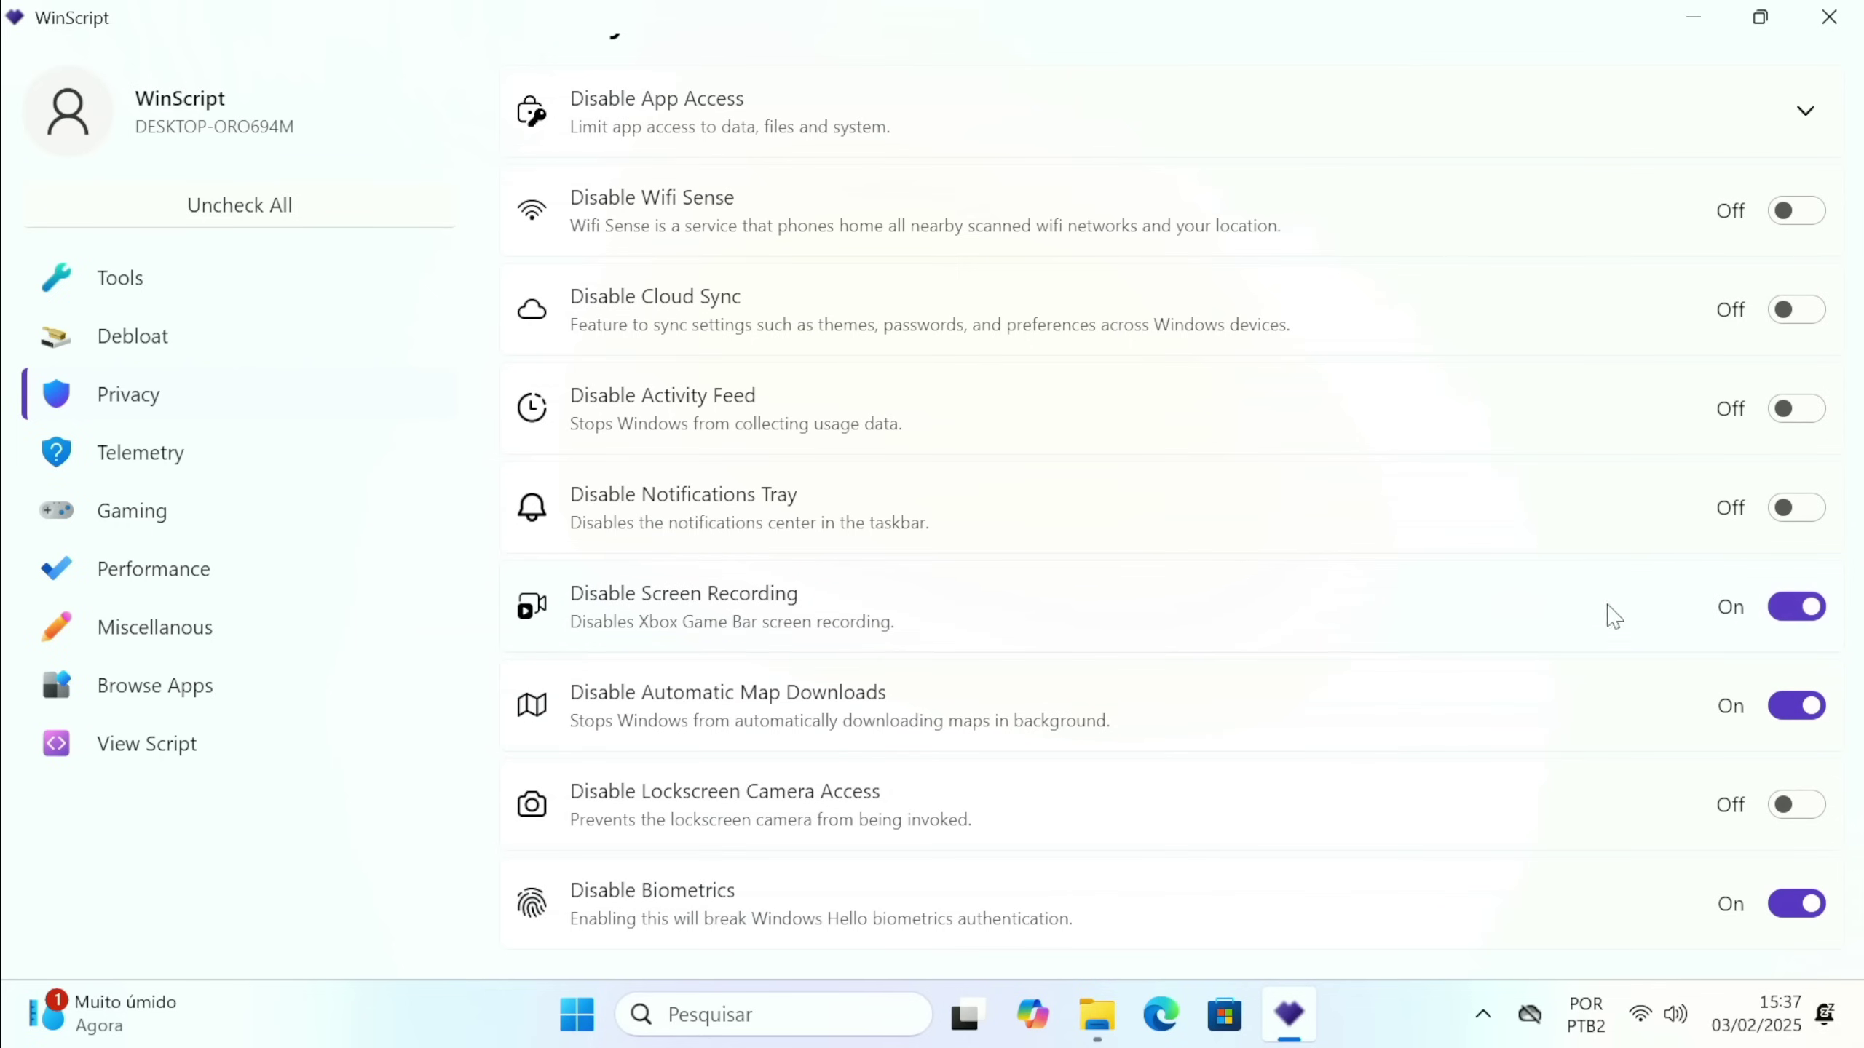
Expand the Disable App Access group and review its list of app permission options.
click(671, 125)
scroll(790, 516, down, 5)
scroll(761, 653, down, 4)
scroll(763, 645, up, 8)
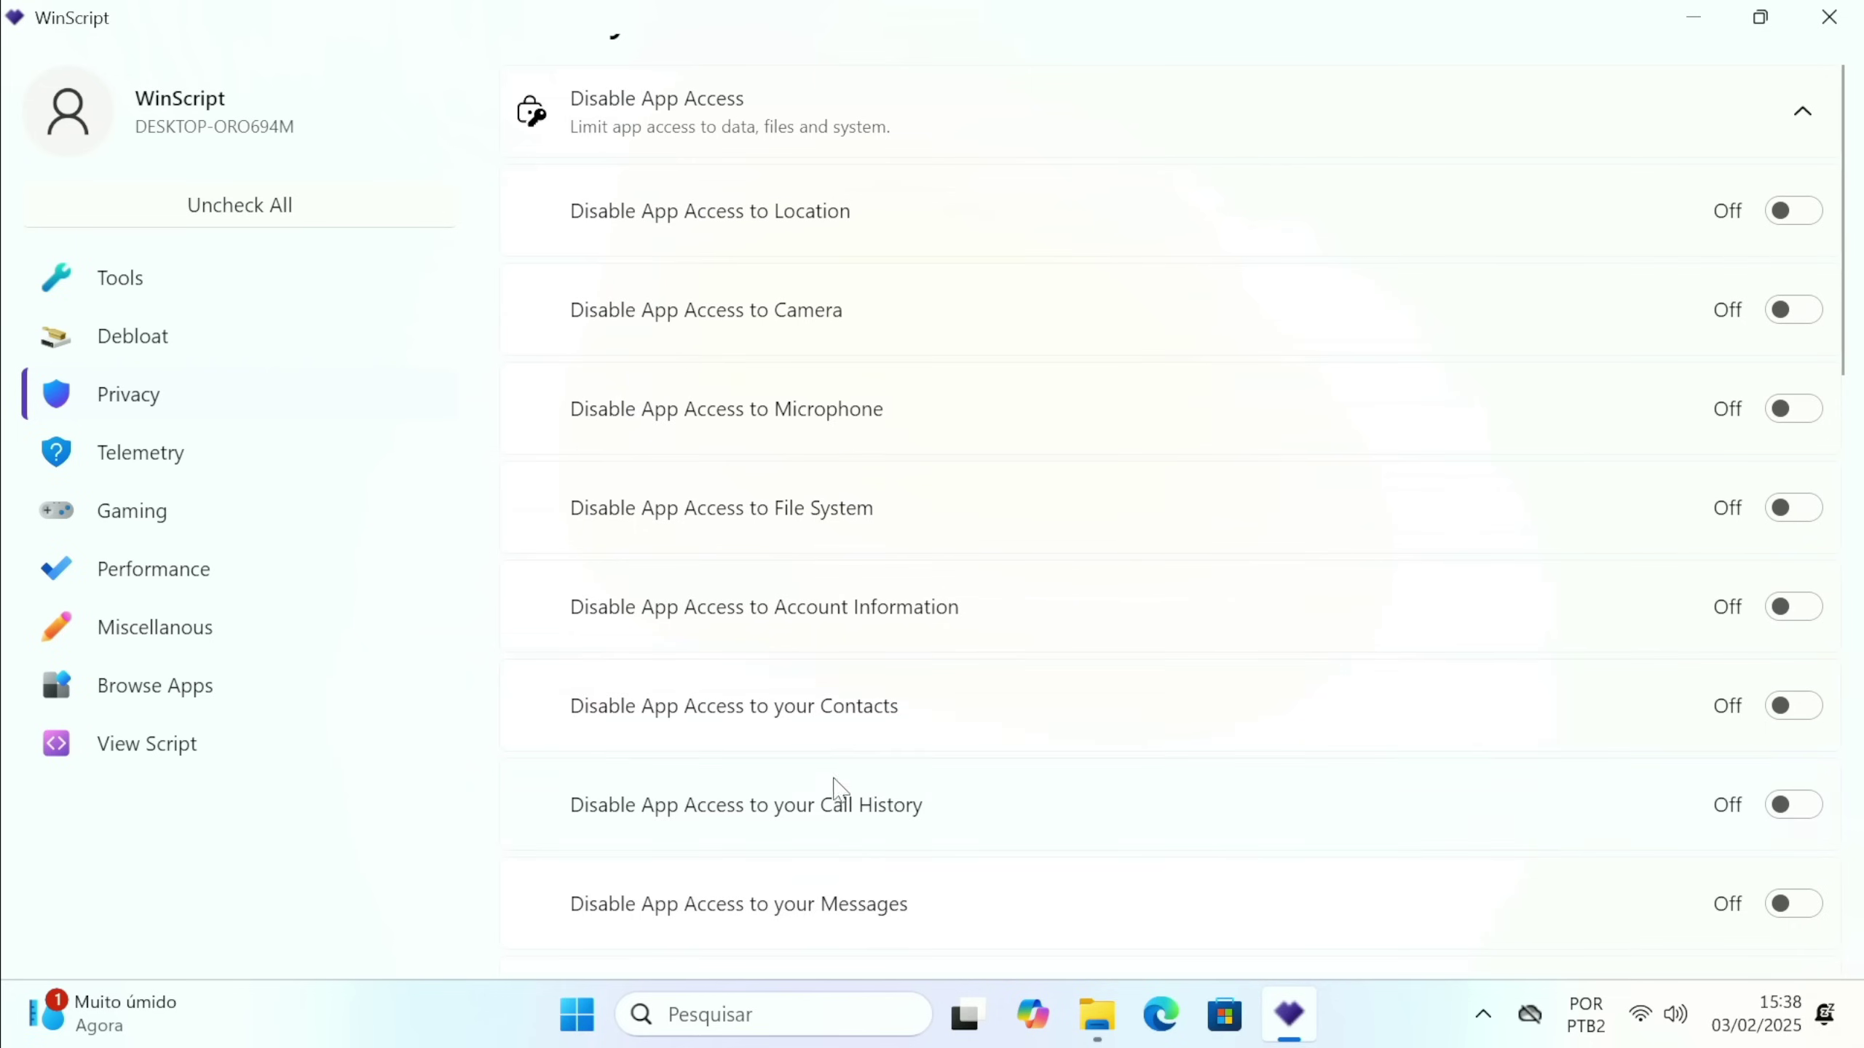
In the Telemetry category, expand Disable Telemetry and turn on the options disabling Windows, Windows Update, Windows Search and Office telemetry.
click(152, 474)
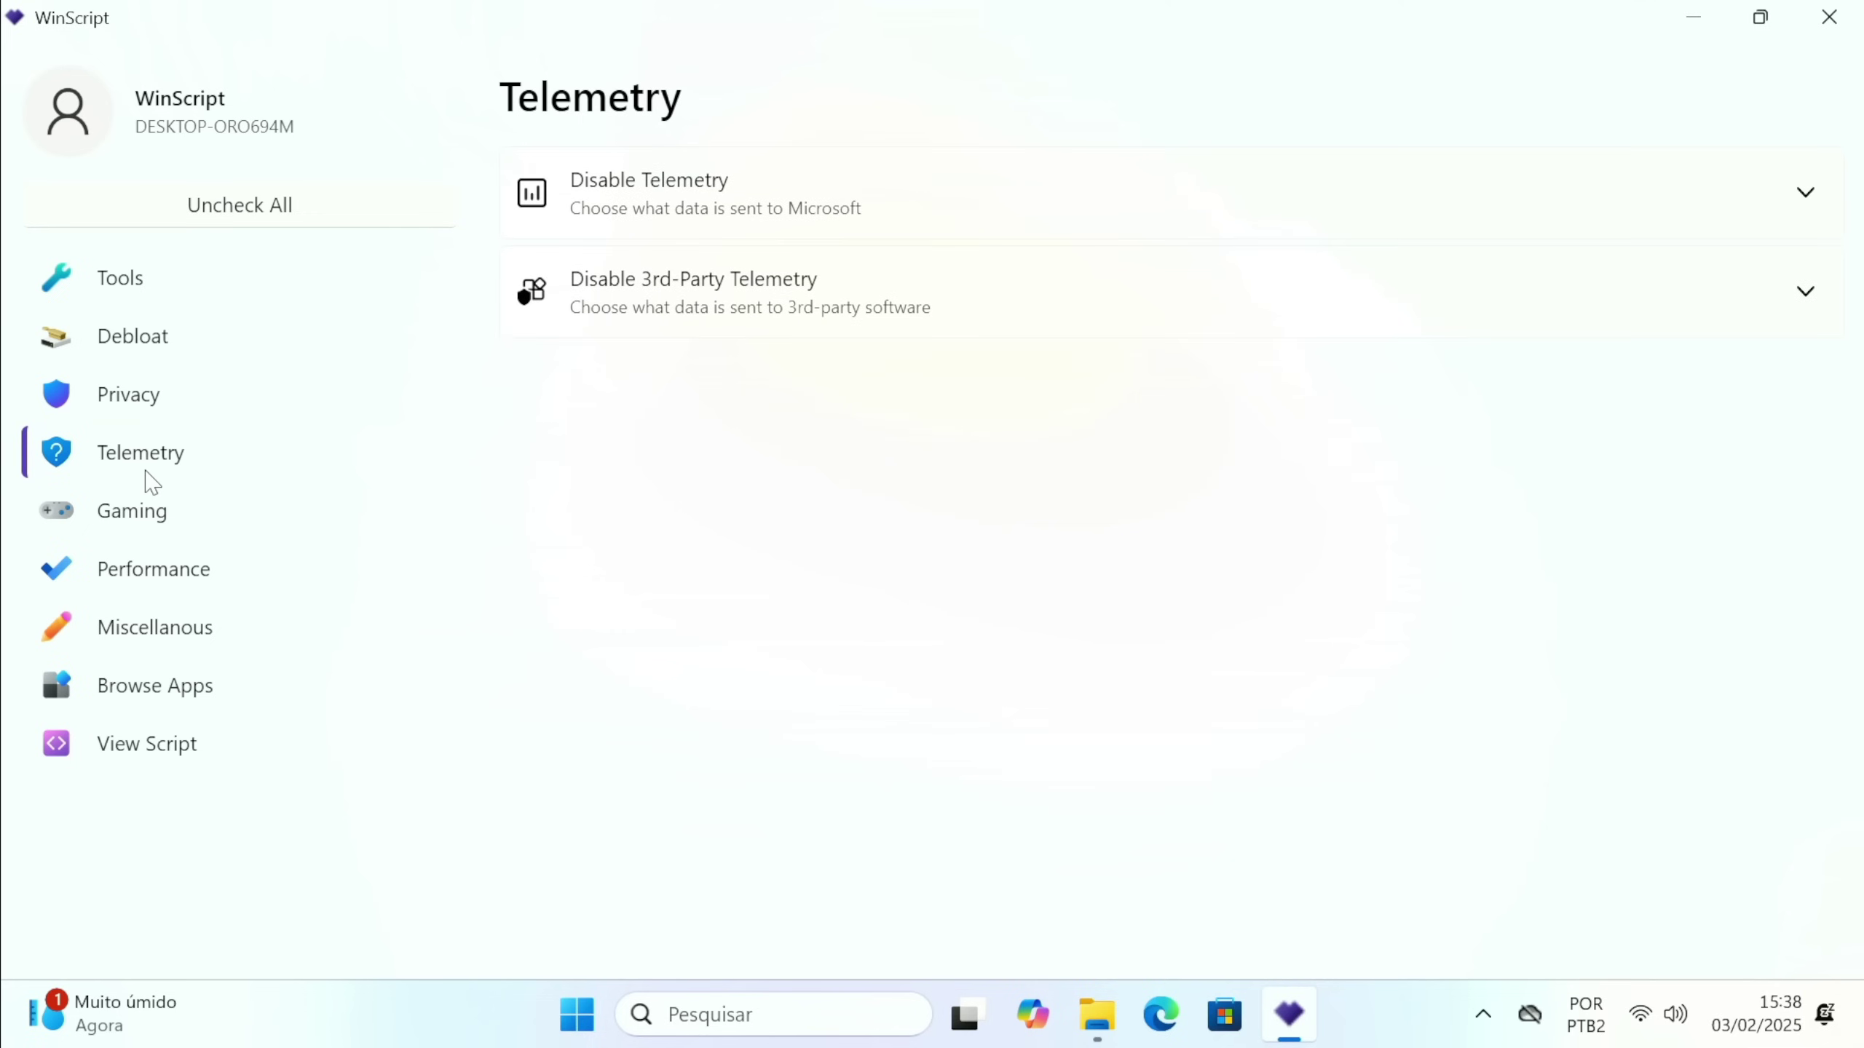
click(1423, 199)
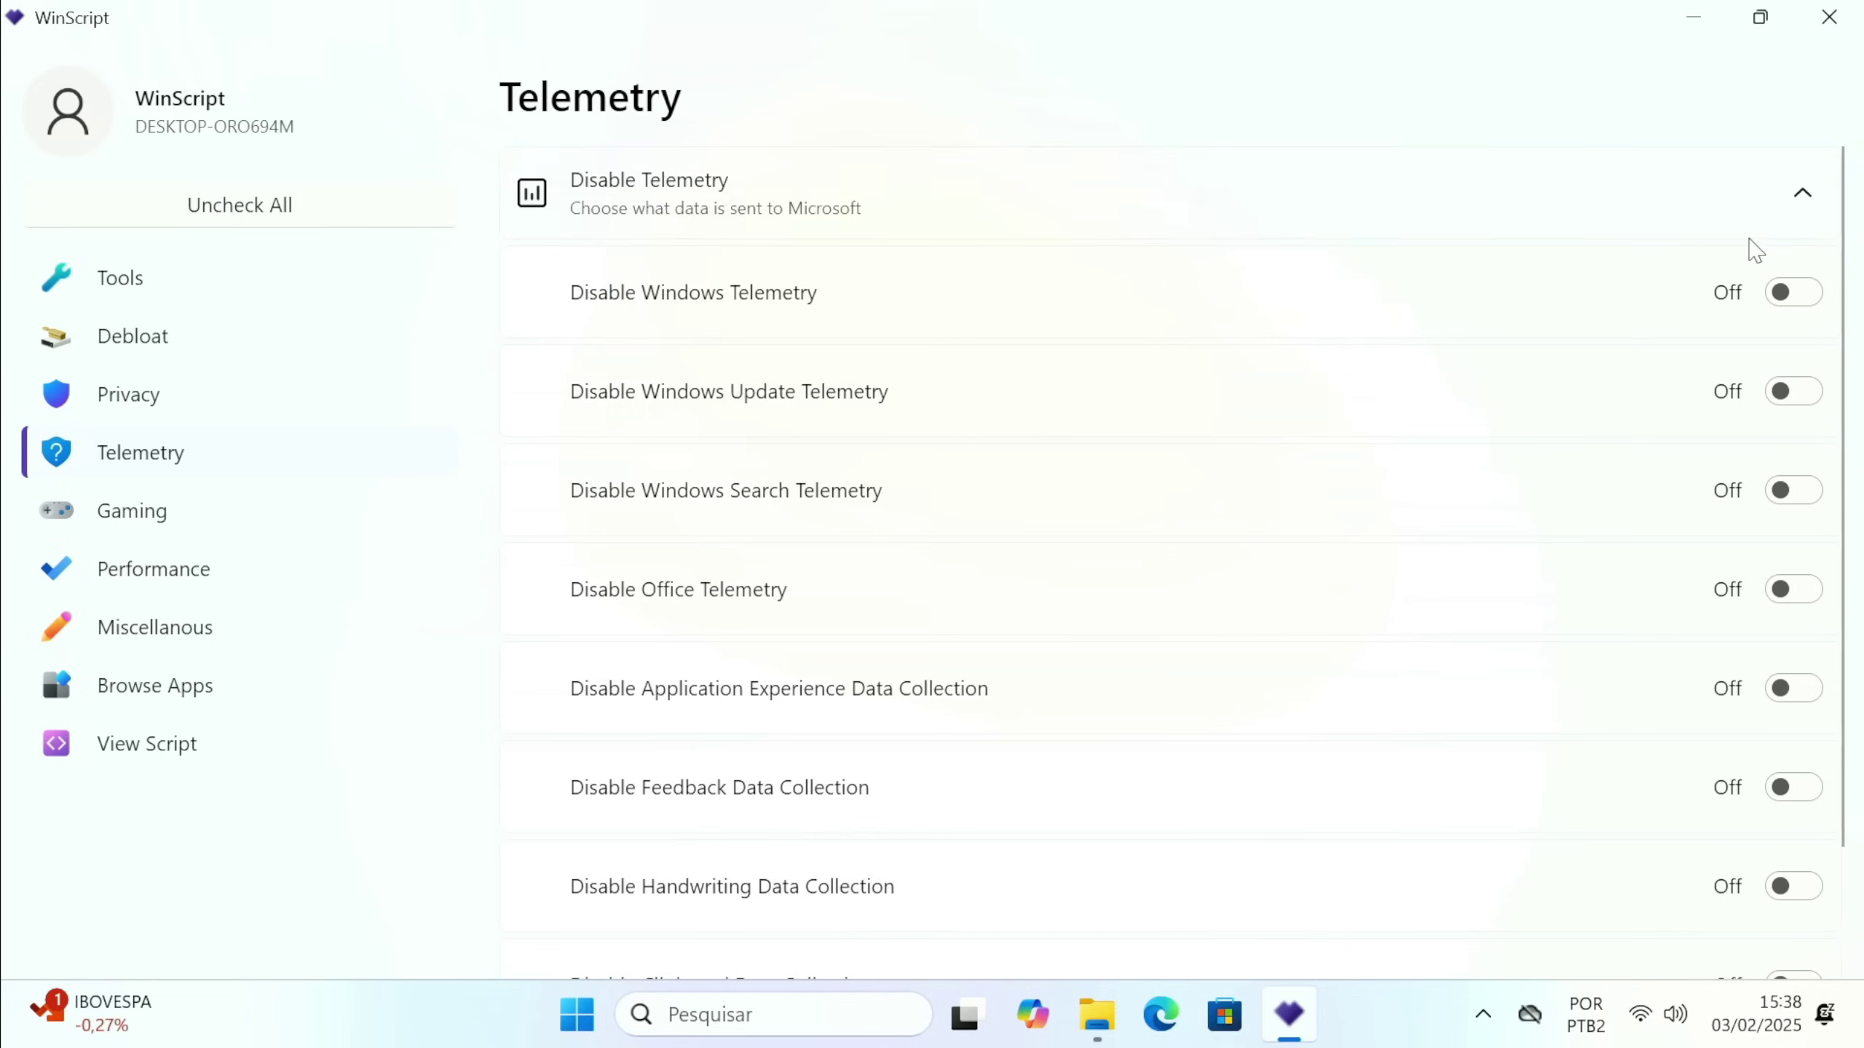
click(1799, 300)
click(1795, 397)
click(1798, 503)
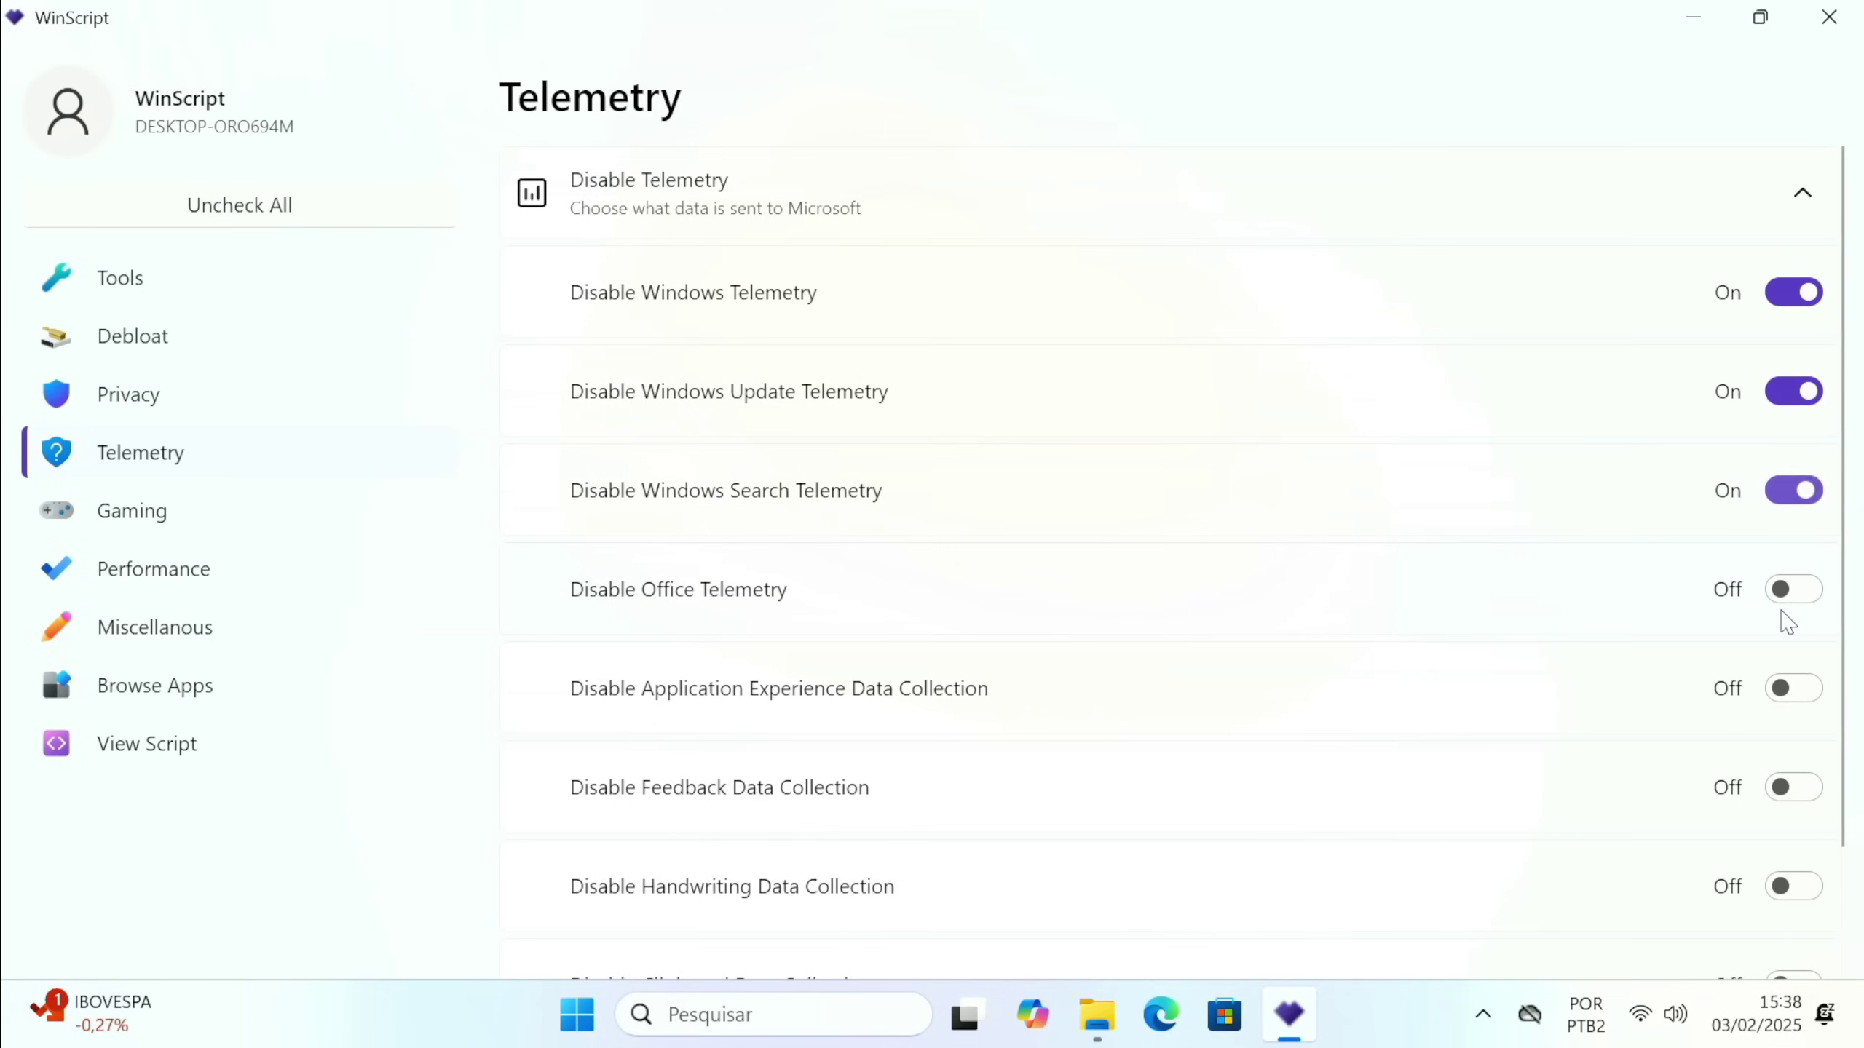
click(1793, 596)
Turn on Opt Out of Privacy Consent, Disable Targeted Ads, and the clipboard, handwriting, feedback and application experience data collection disabling options.
scroll(1516, 665, down, 1)
scroll(1516, 664, down, 2)
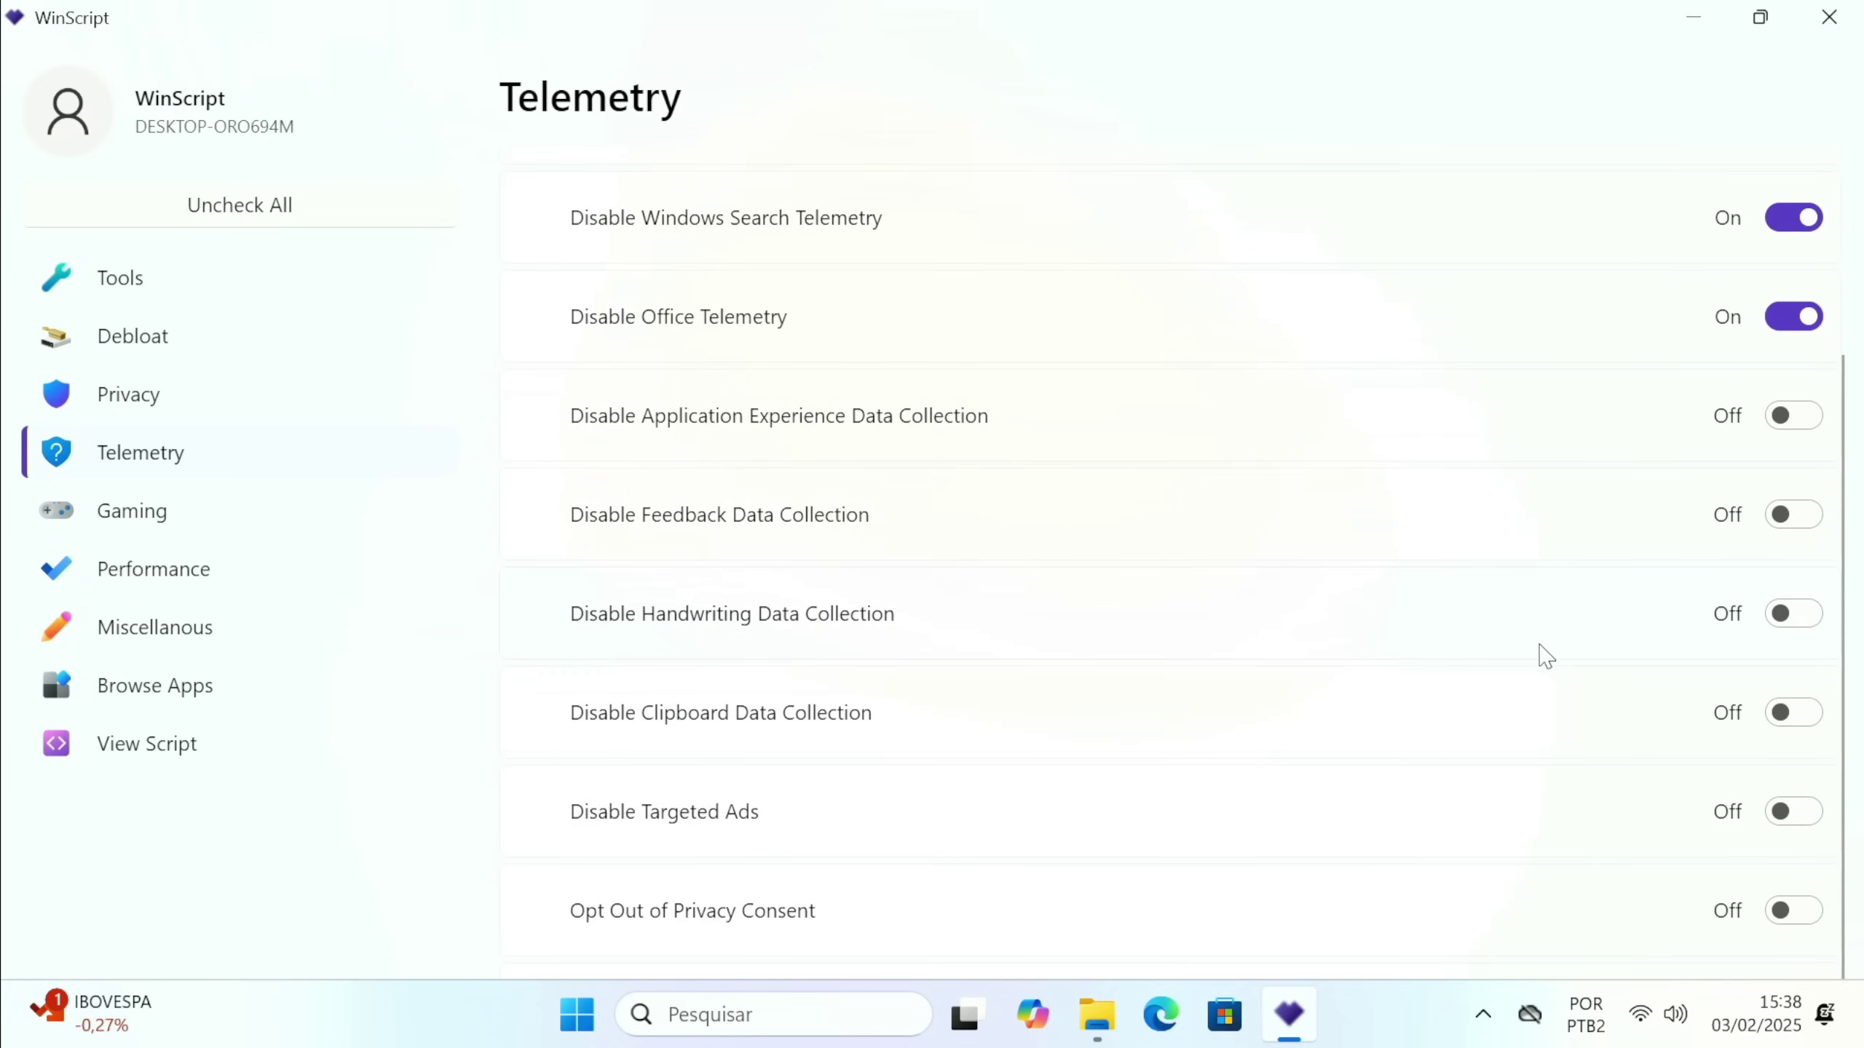
click(1799, 910)
click(1798, 812)
click(1797, 714)
click(1796, 614)
click(1794, 517)
click(1794, 416)
Collapse the Disable Telemetry group and expand Disable 3rd-Party Telemetry to review its options.
scroll(1727, 571, up, 1)
scroll(1614, 602, down, 1)
scroll(1590, 613, up, 3)
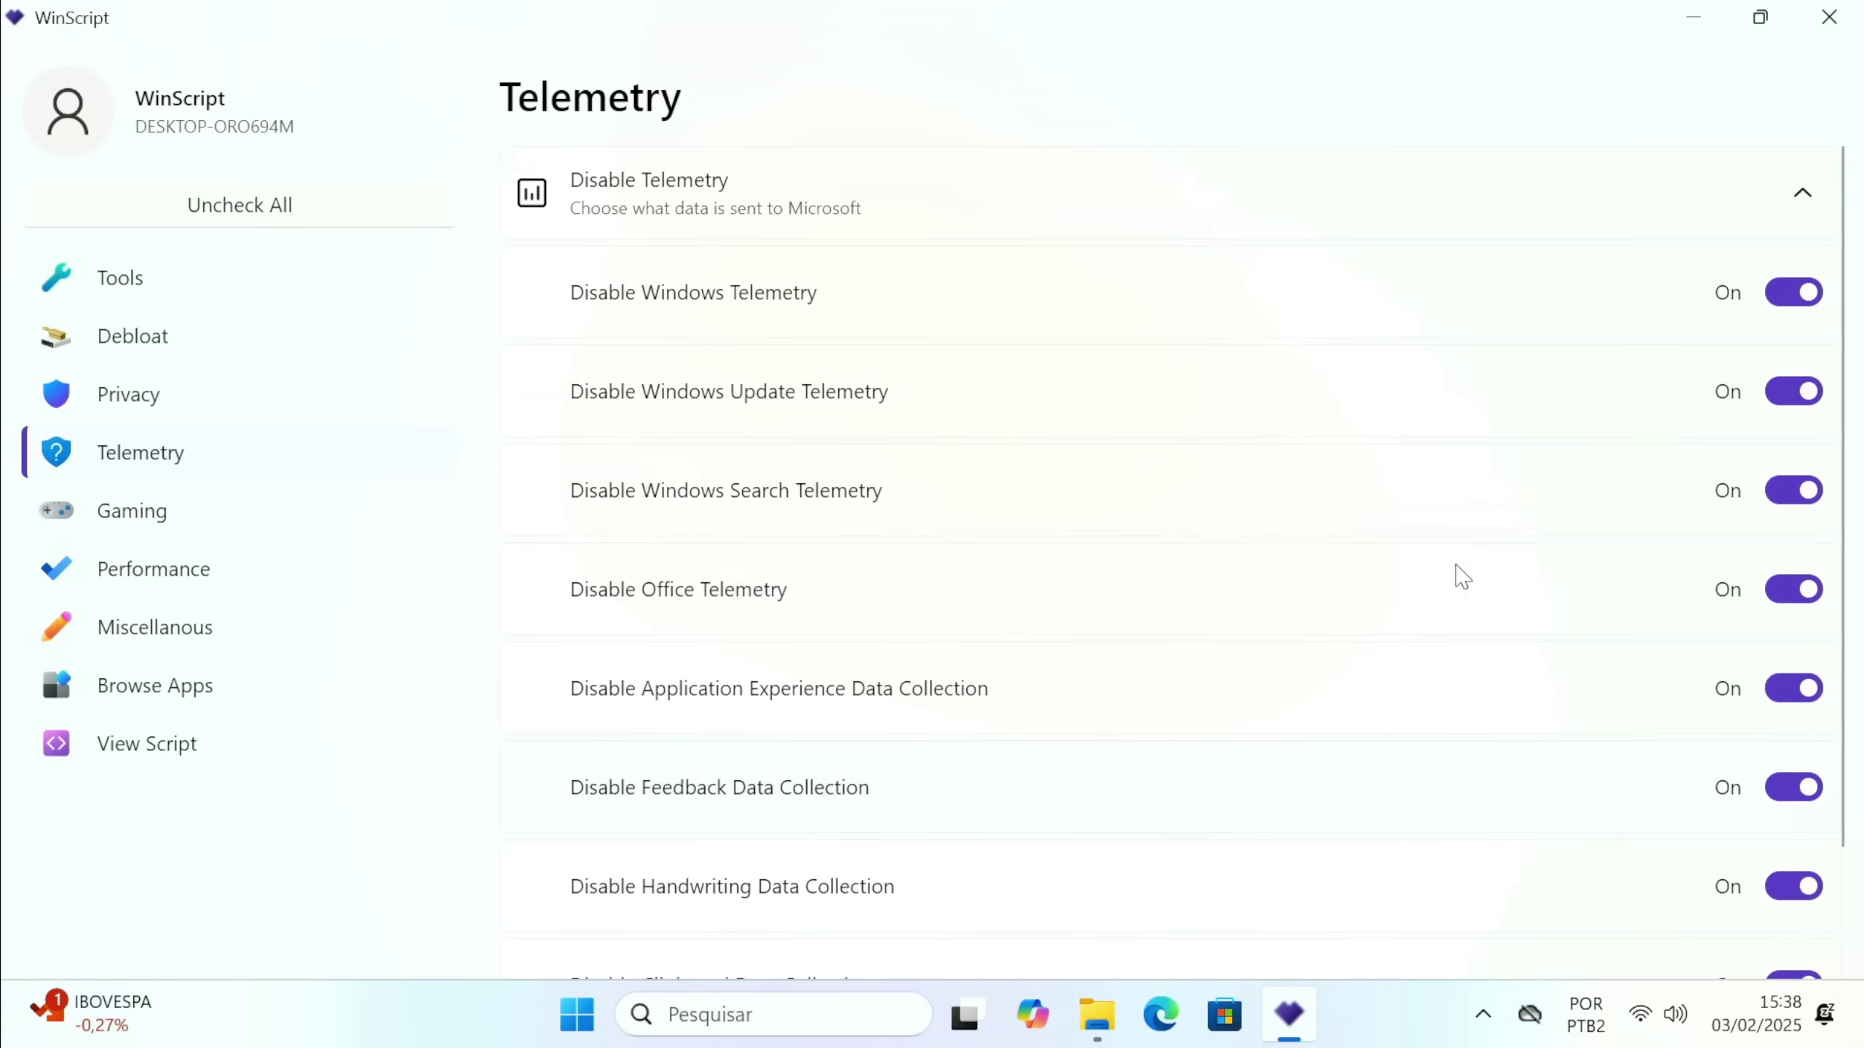
click(1173, 211)
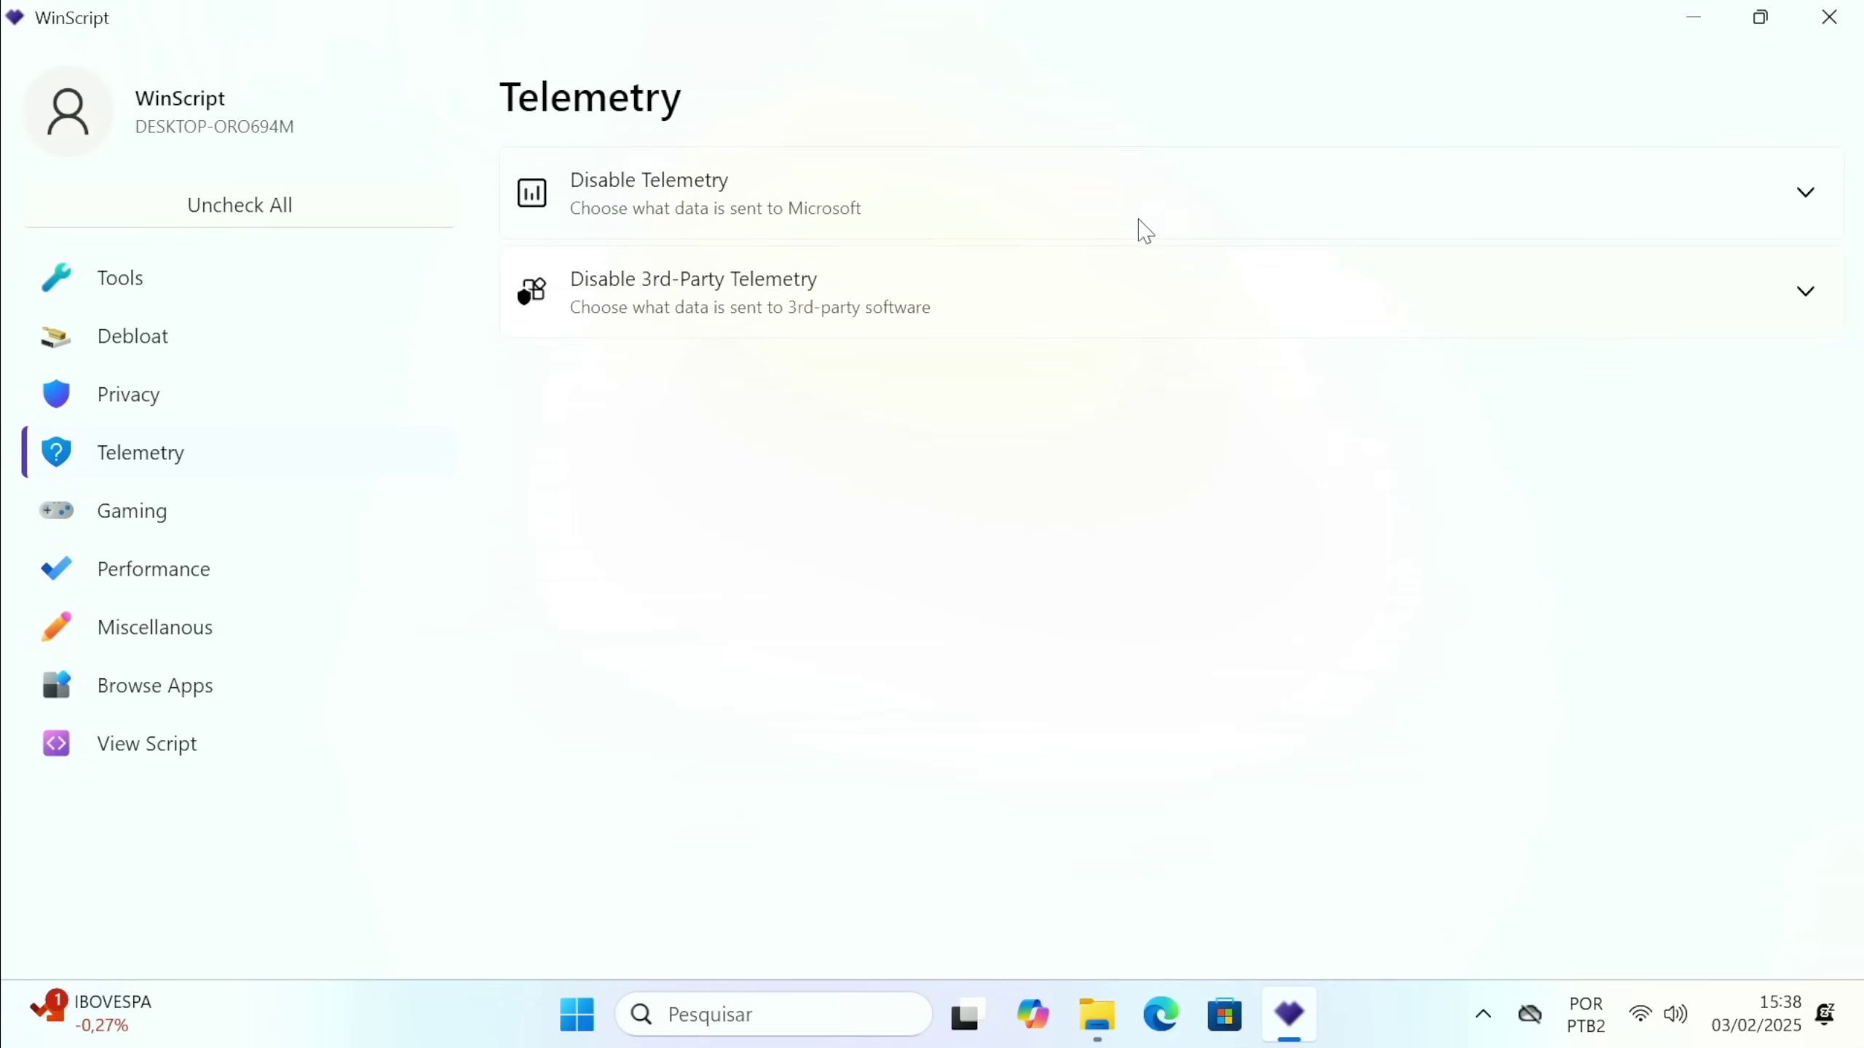
click(882, 290)
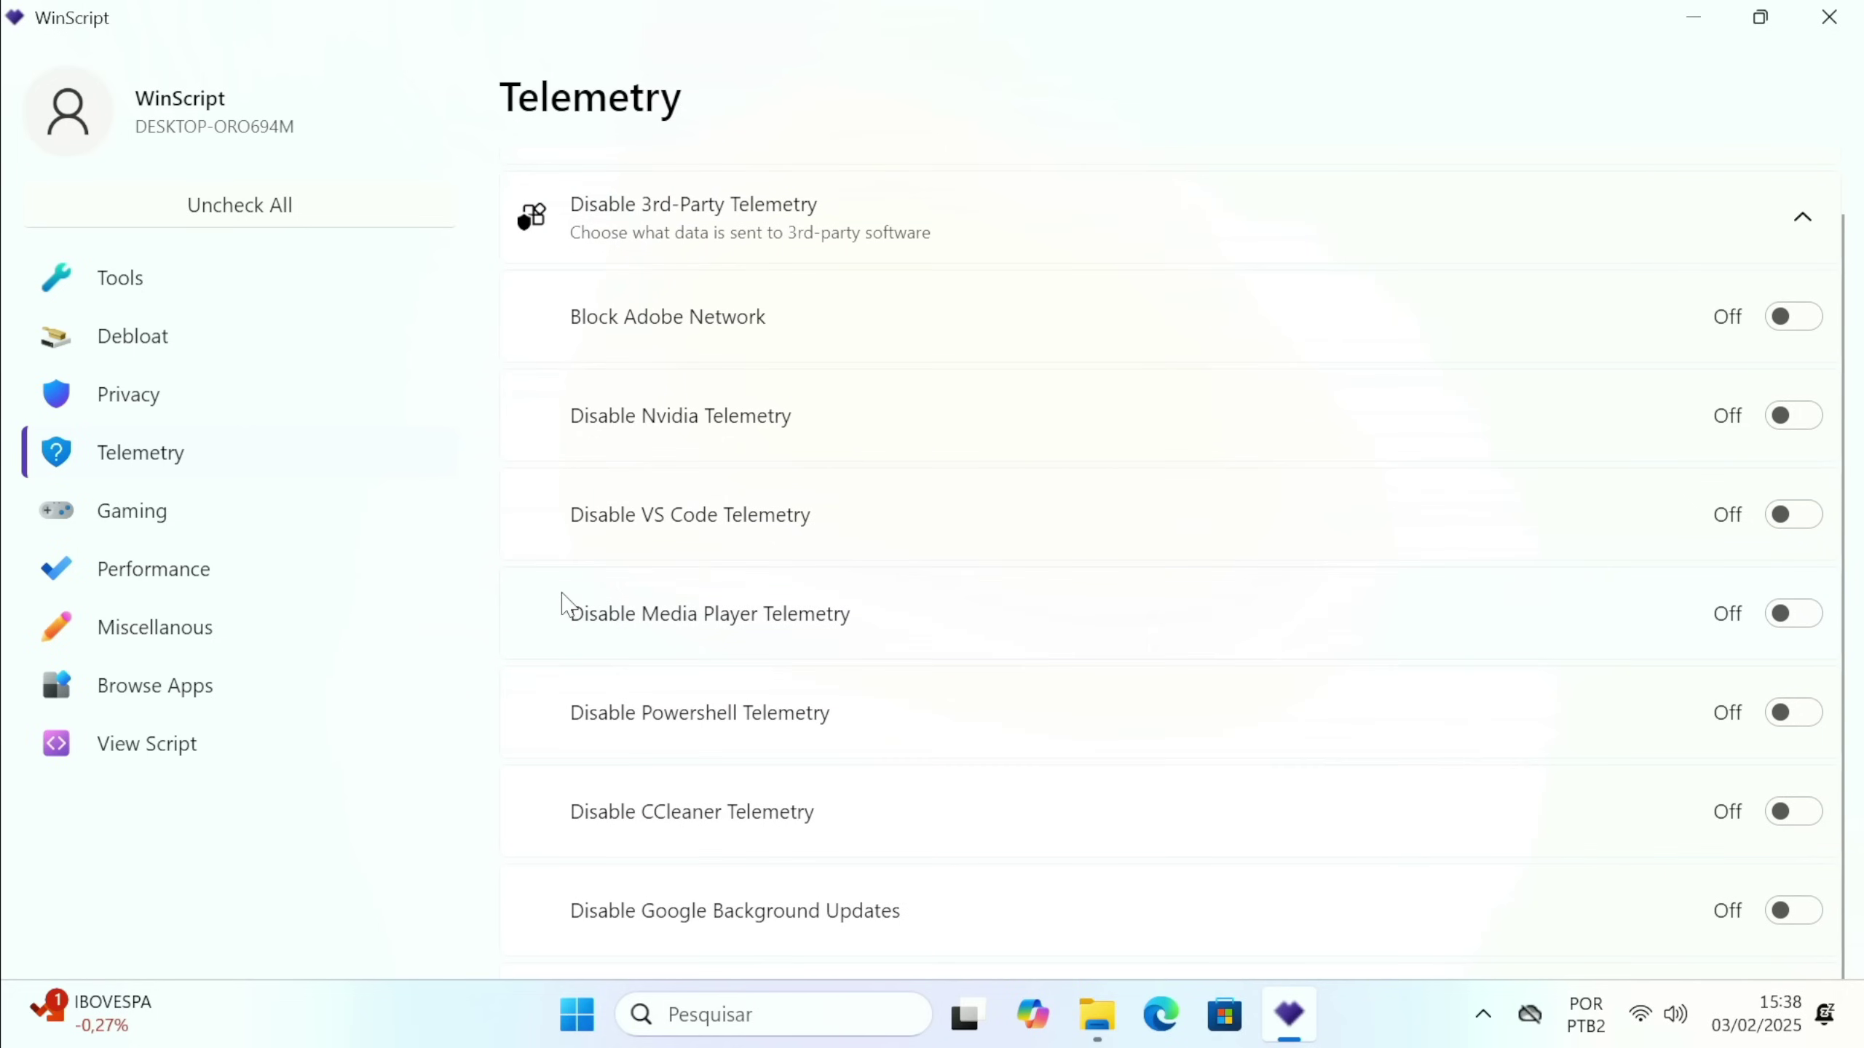
Open the Gaming category and turn on Disable Fullscreen Optimizations, Disable Mouse Acceleration, Disable Game Mode and Disable Game Bar.
click(137, 514)
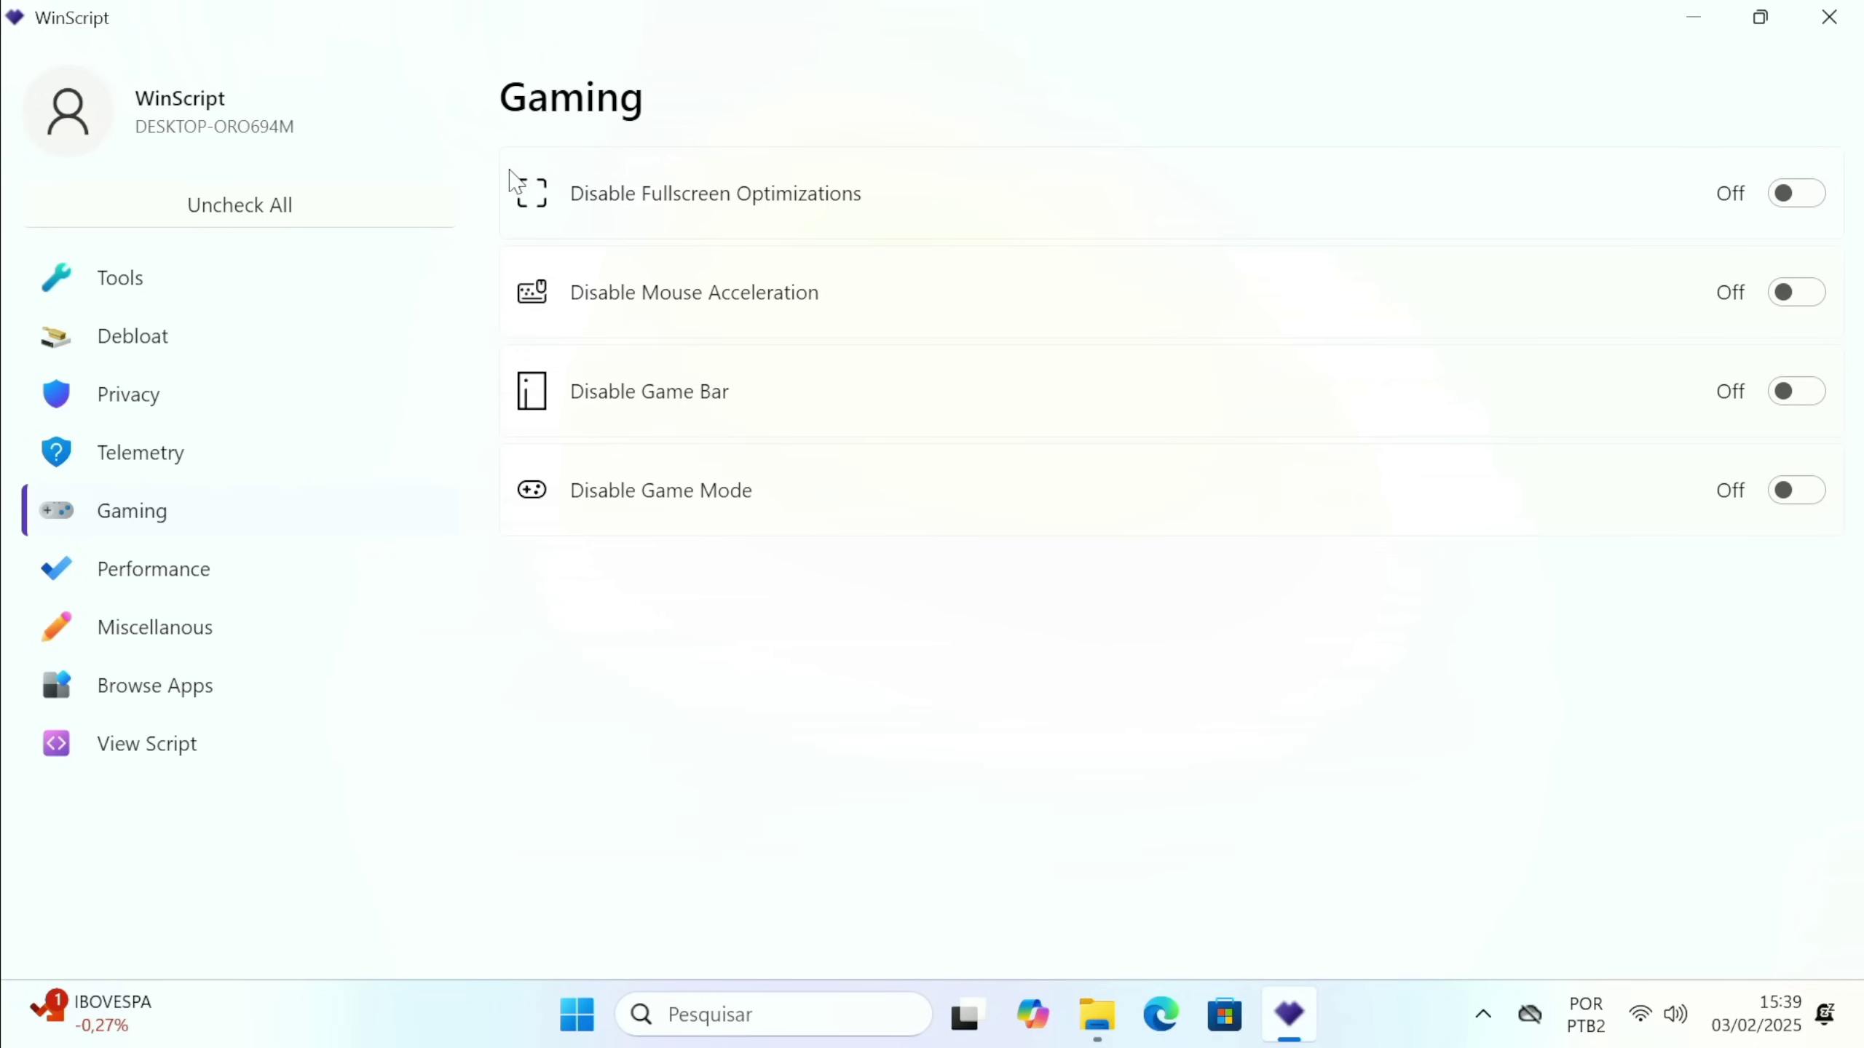
click(1788, 204)
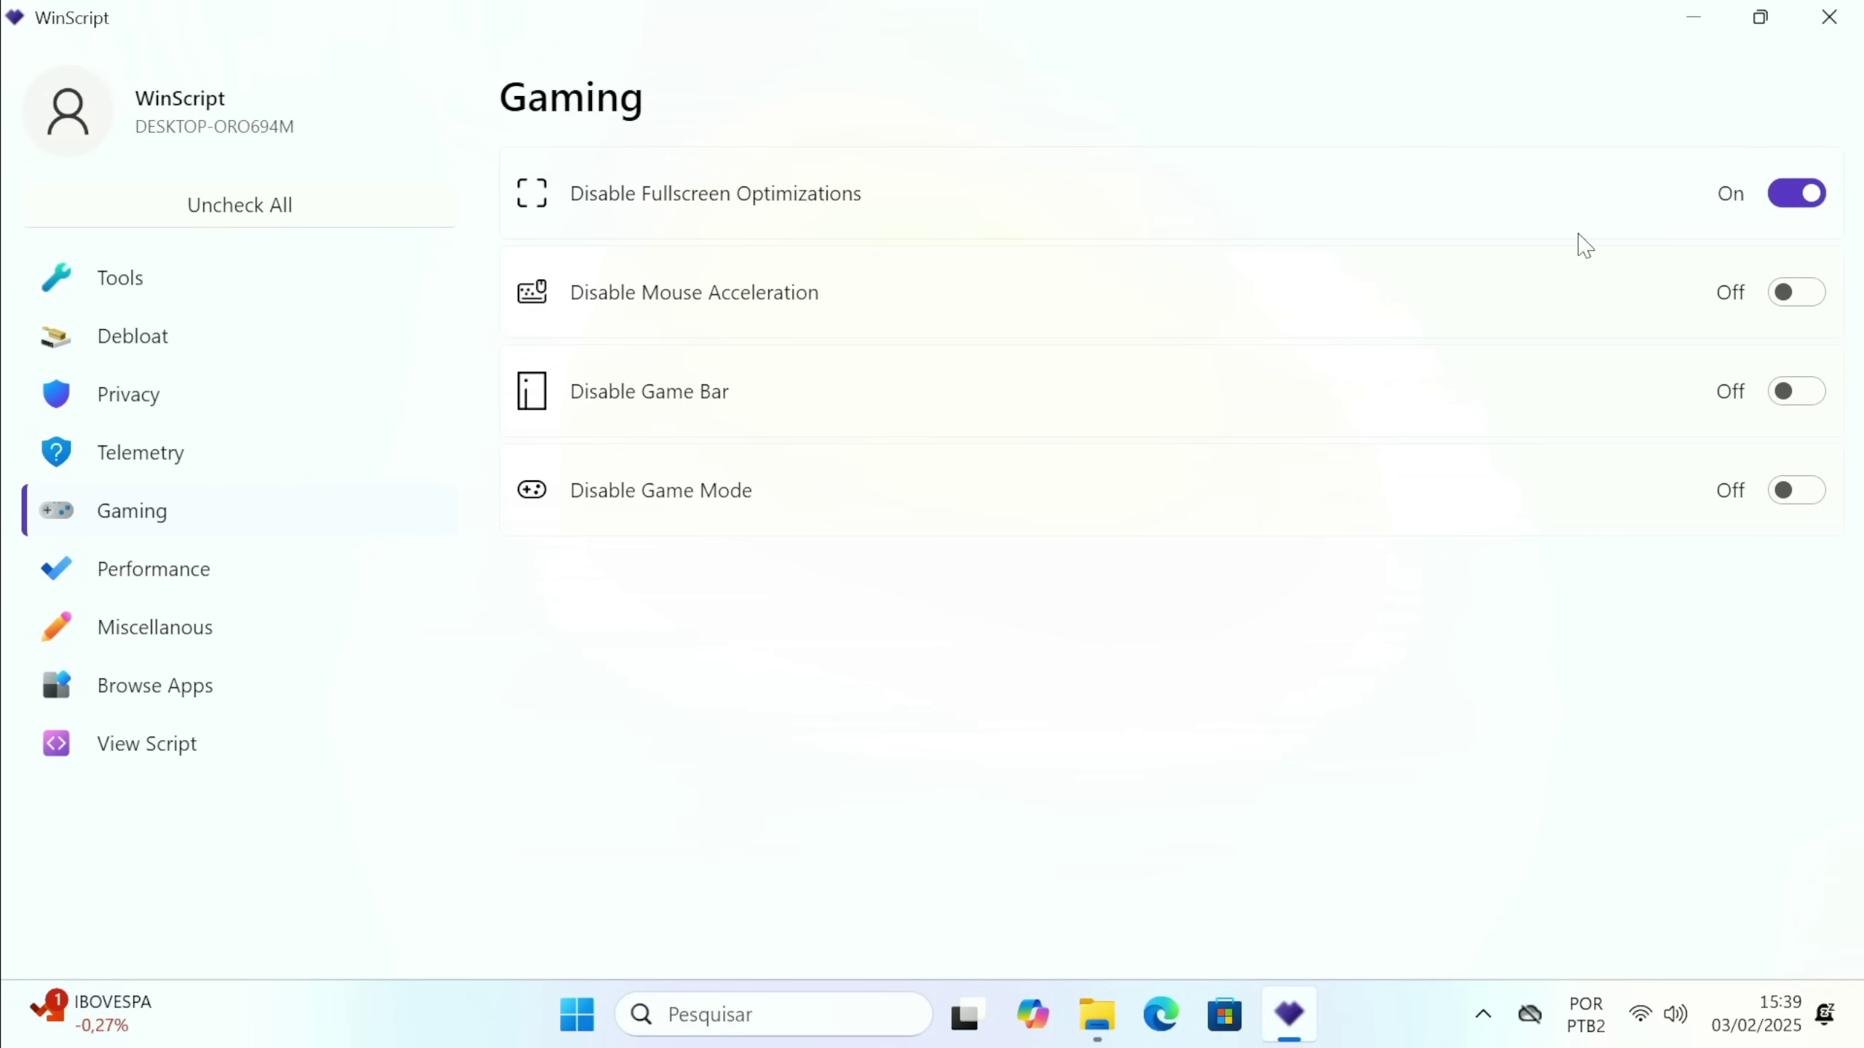
click(1792, 295)
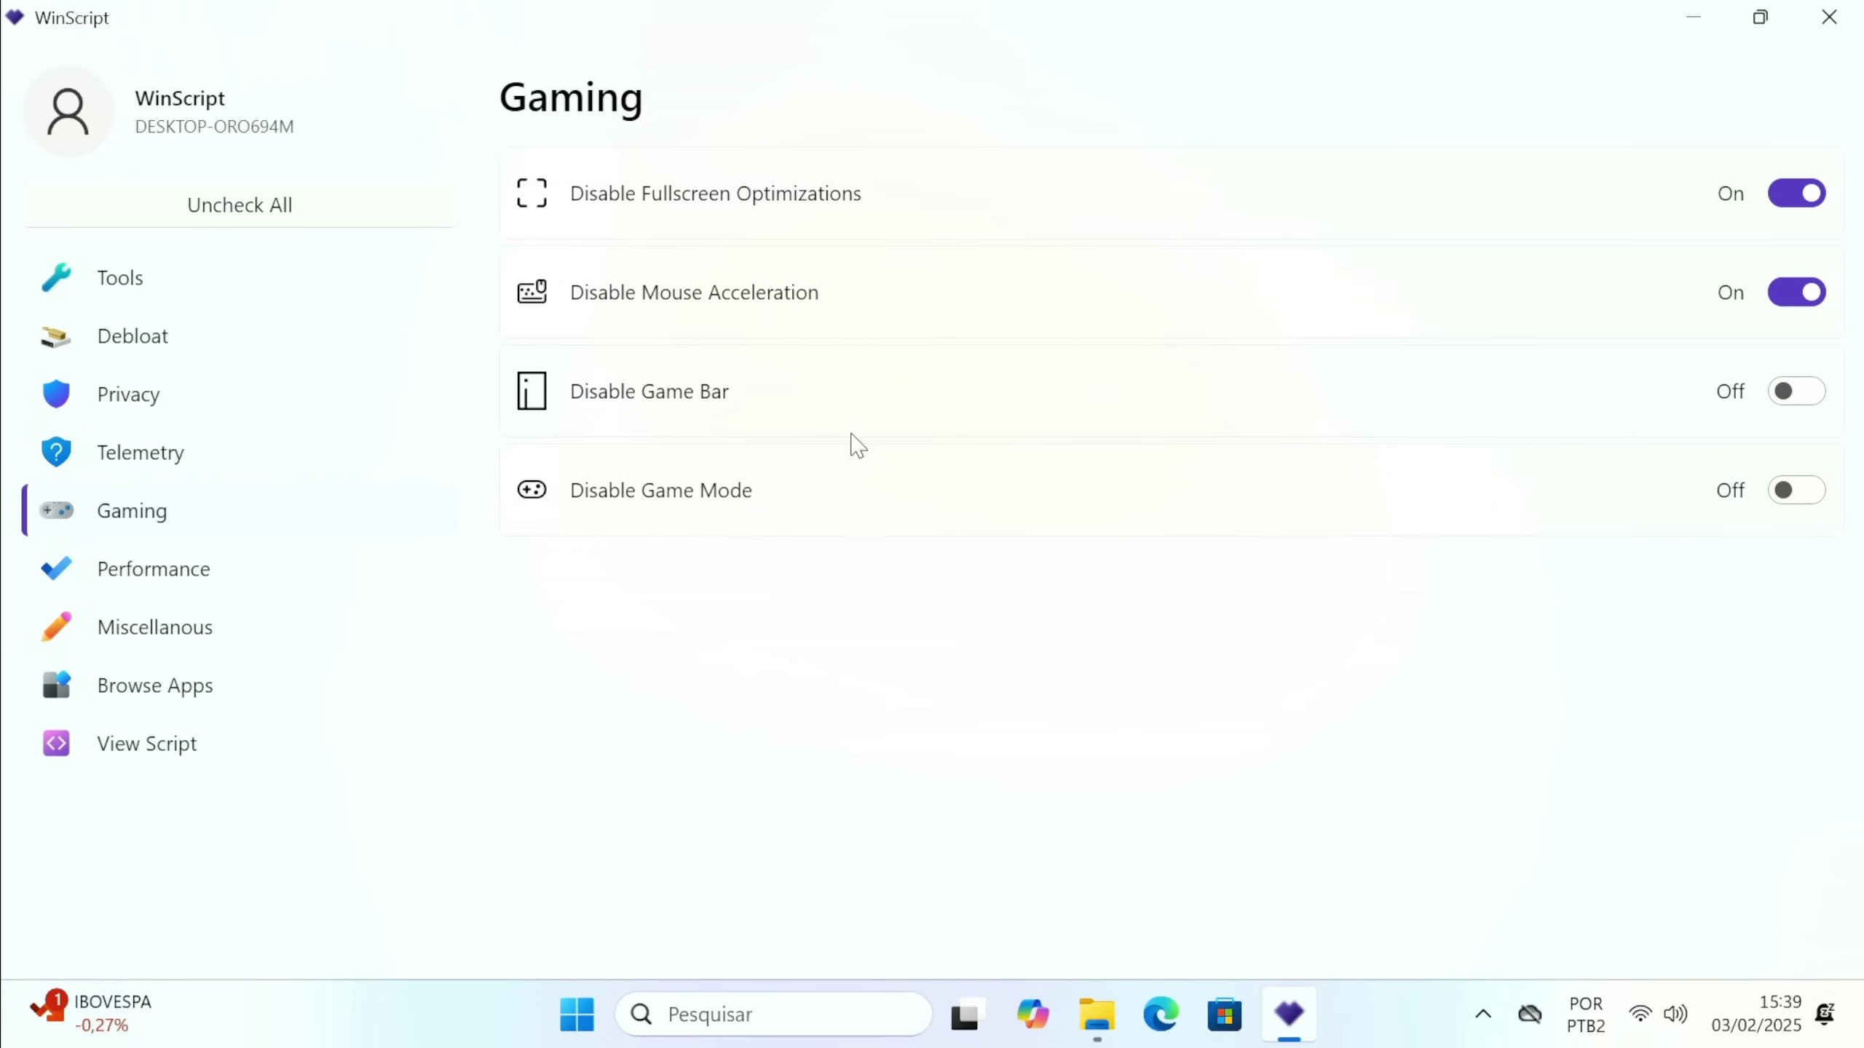
click(1788, 491)
click(1793, 394)
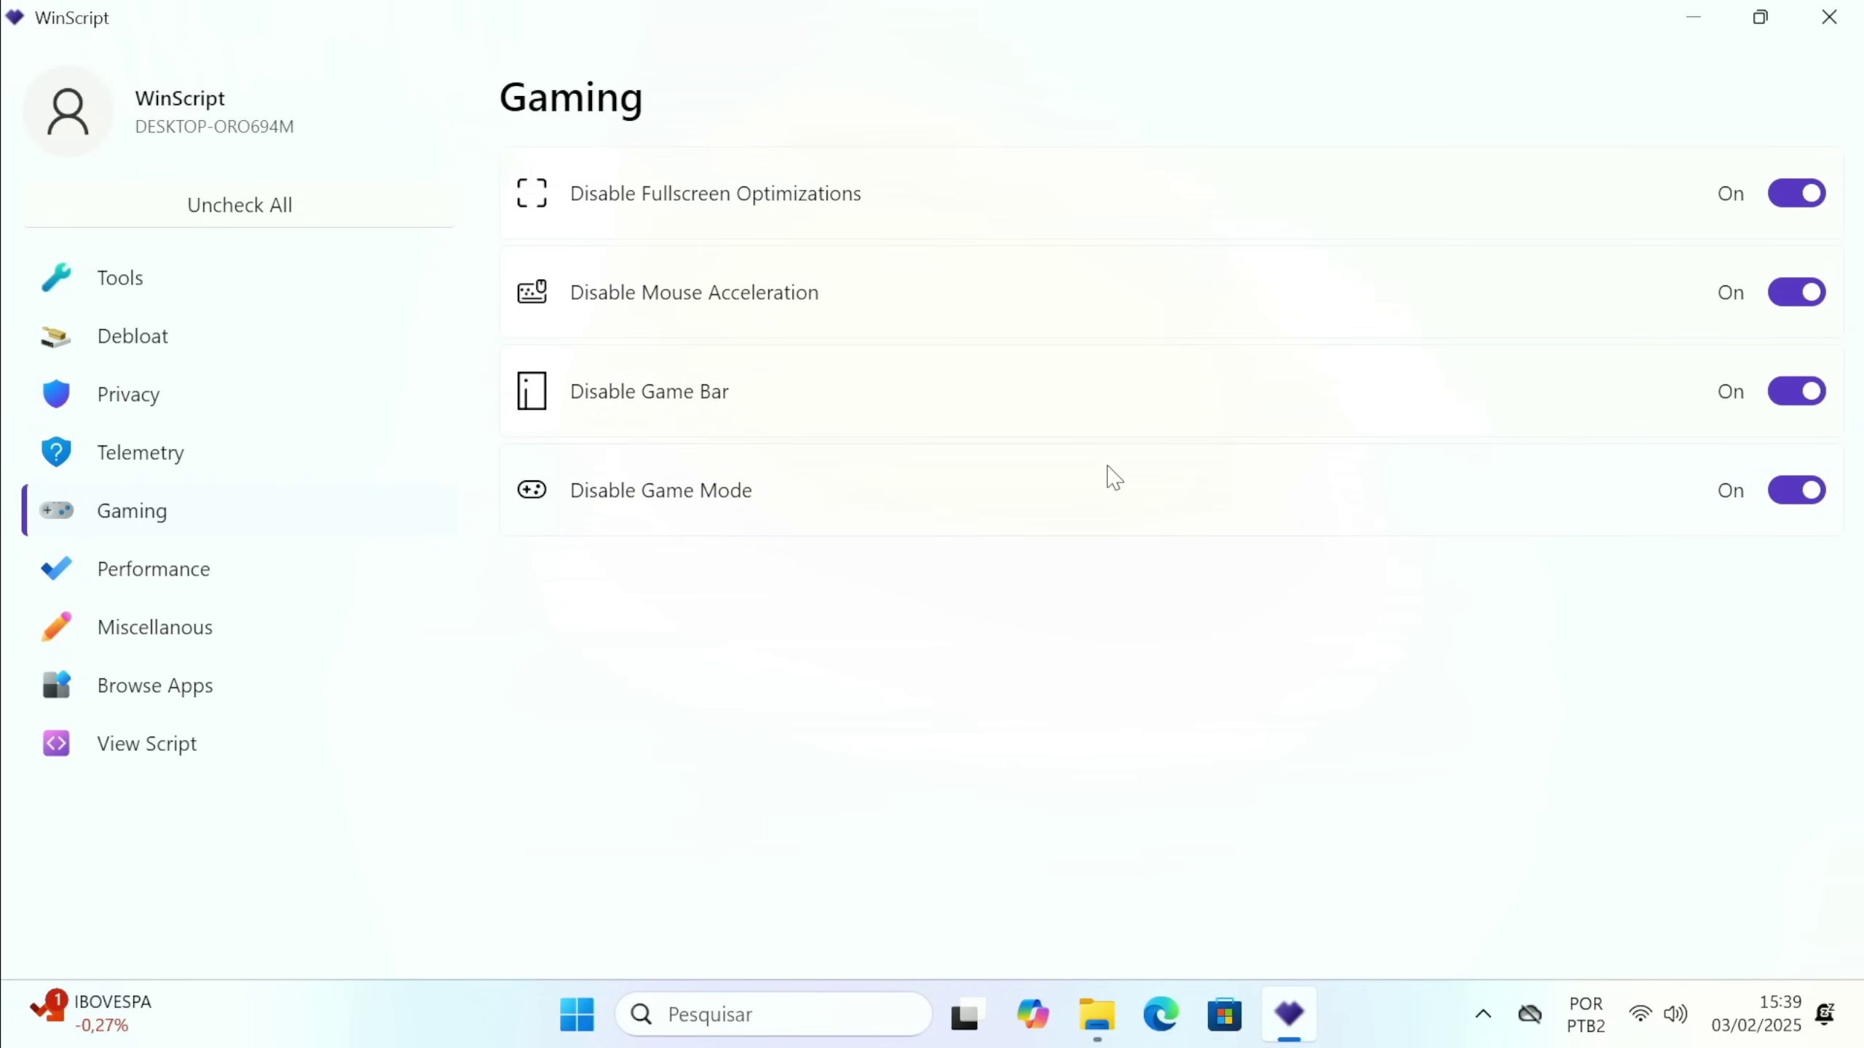
Open the Performance category and turn on Add Ultimate Performance, Disable Core Isolation and Disable Search.
click(163, 571)
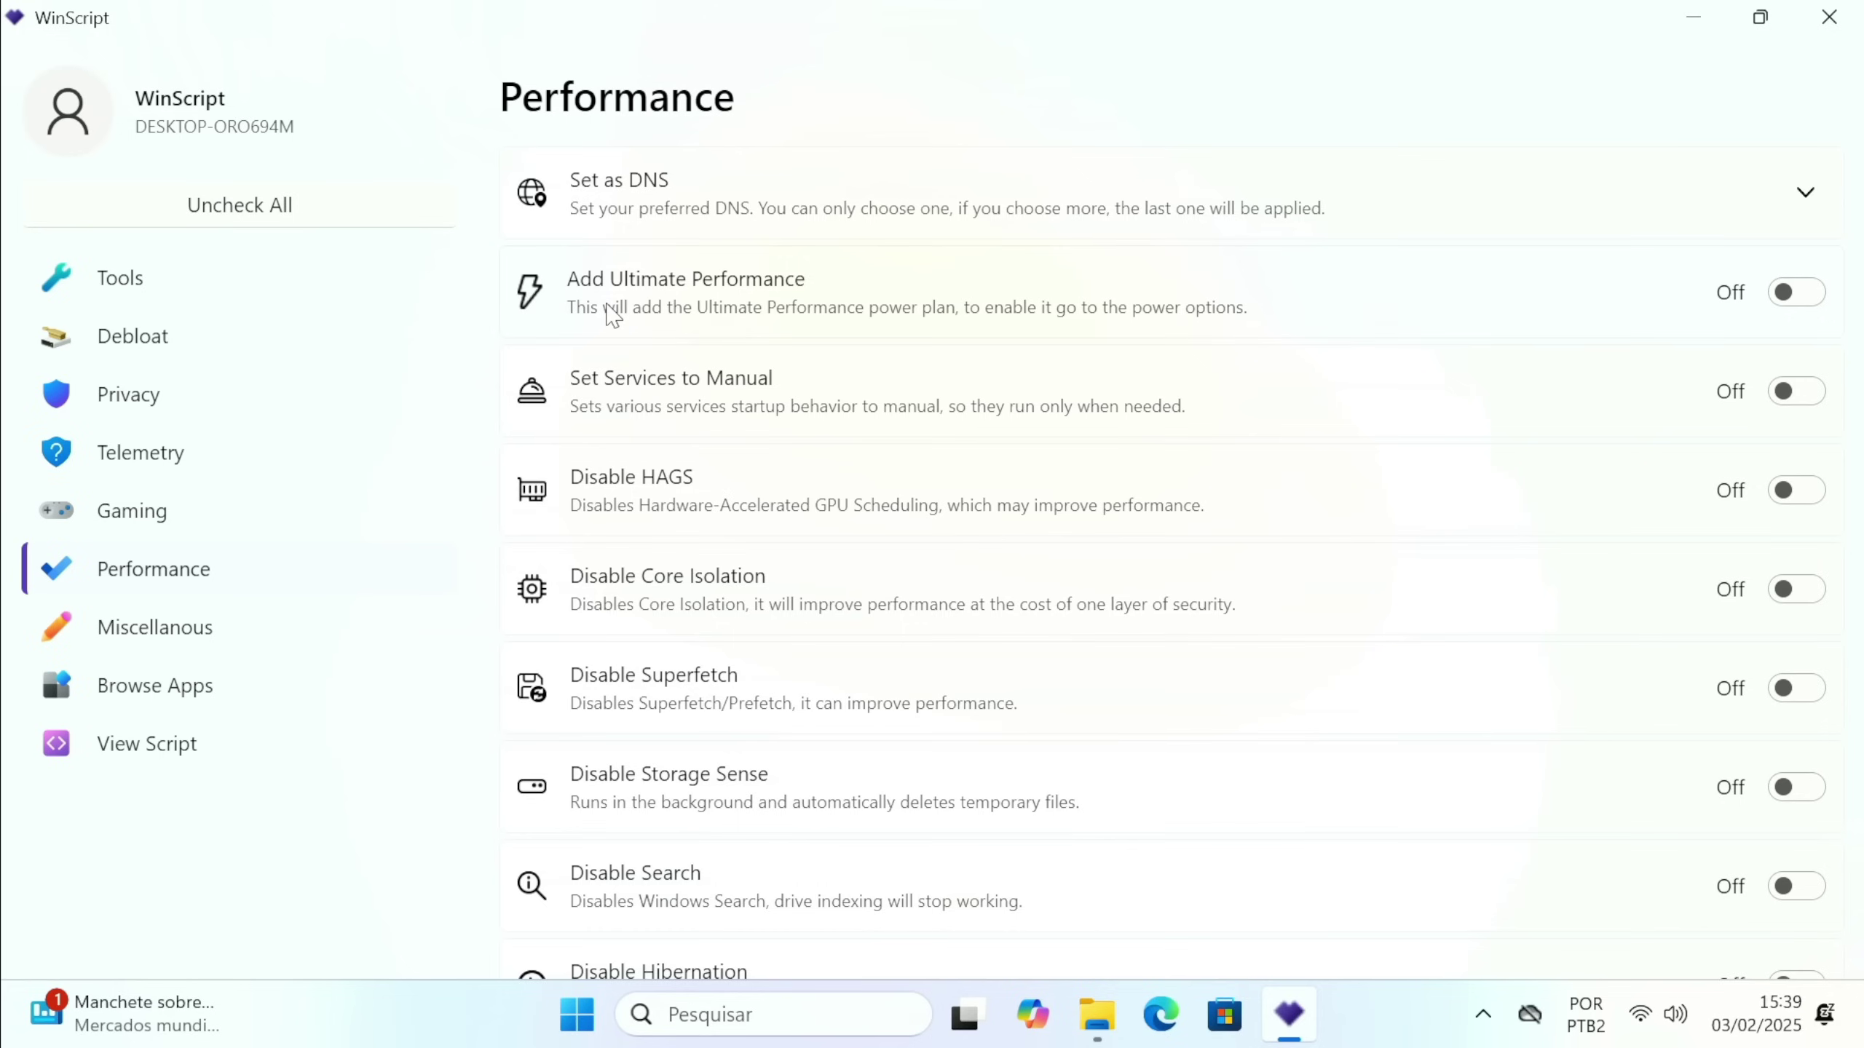
click(1799, 297)
click(1796, 589)
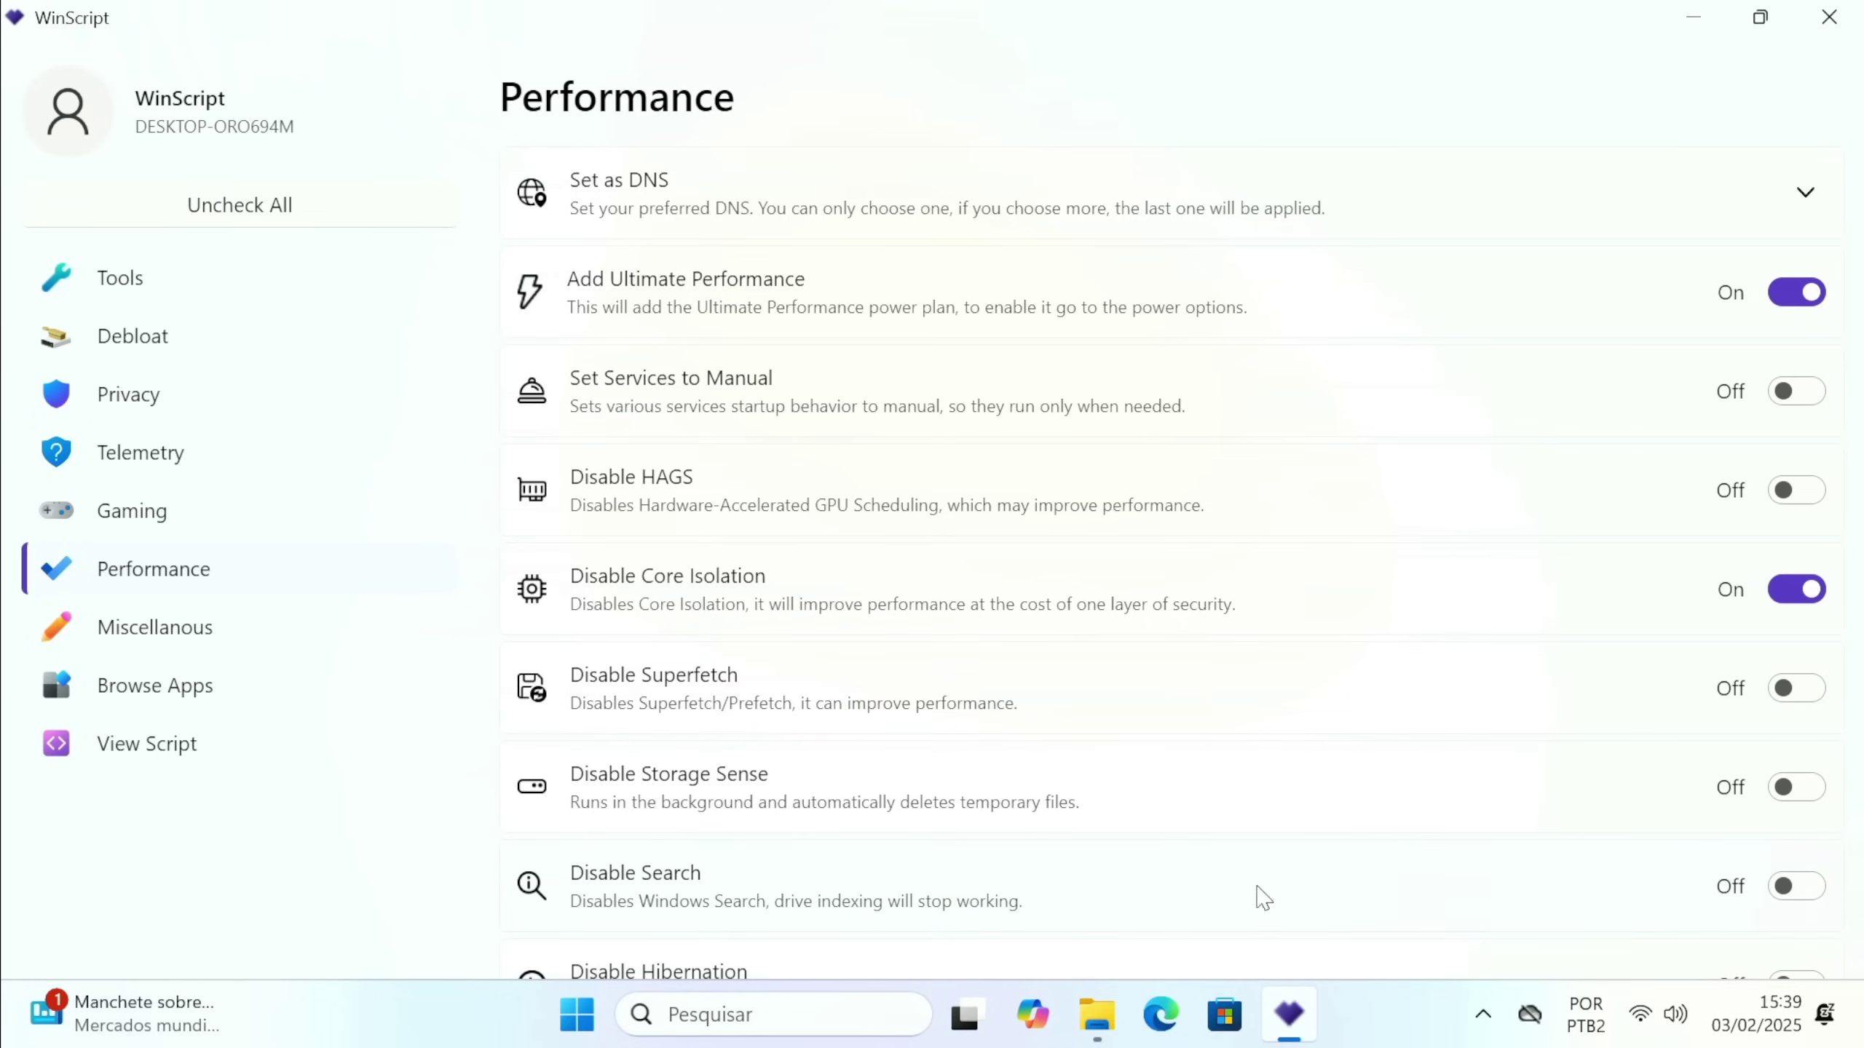
click(1781, 887)
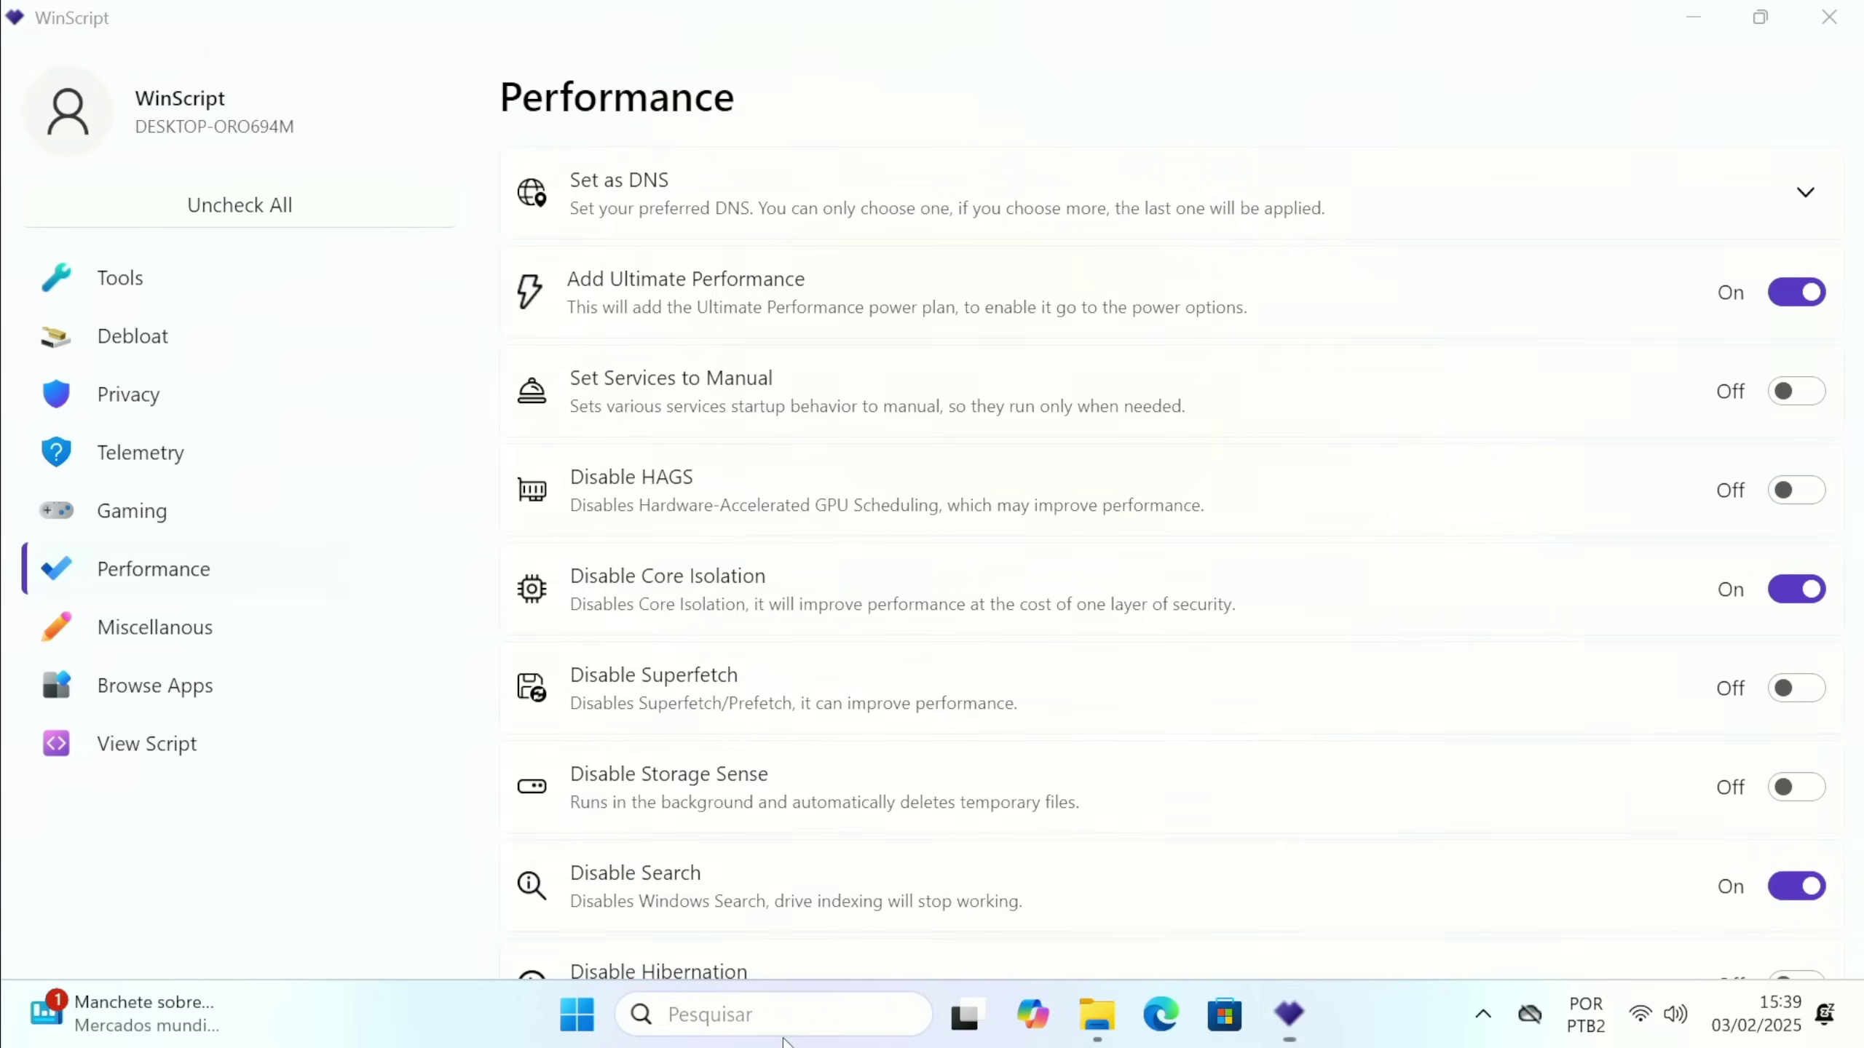
Open the Windows search panel to look at the feature affected by Disable Search, and close it.
click(704, 1013)
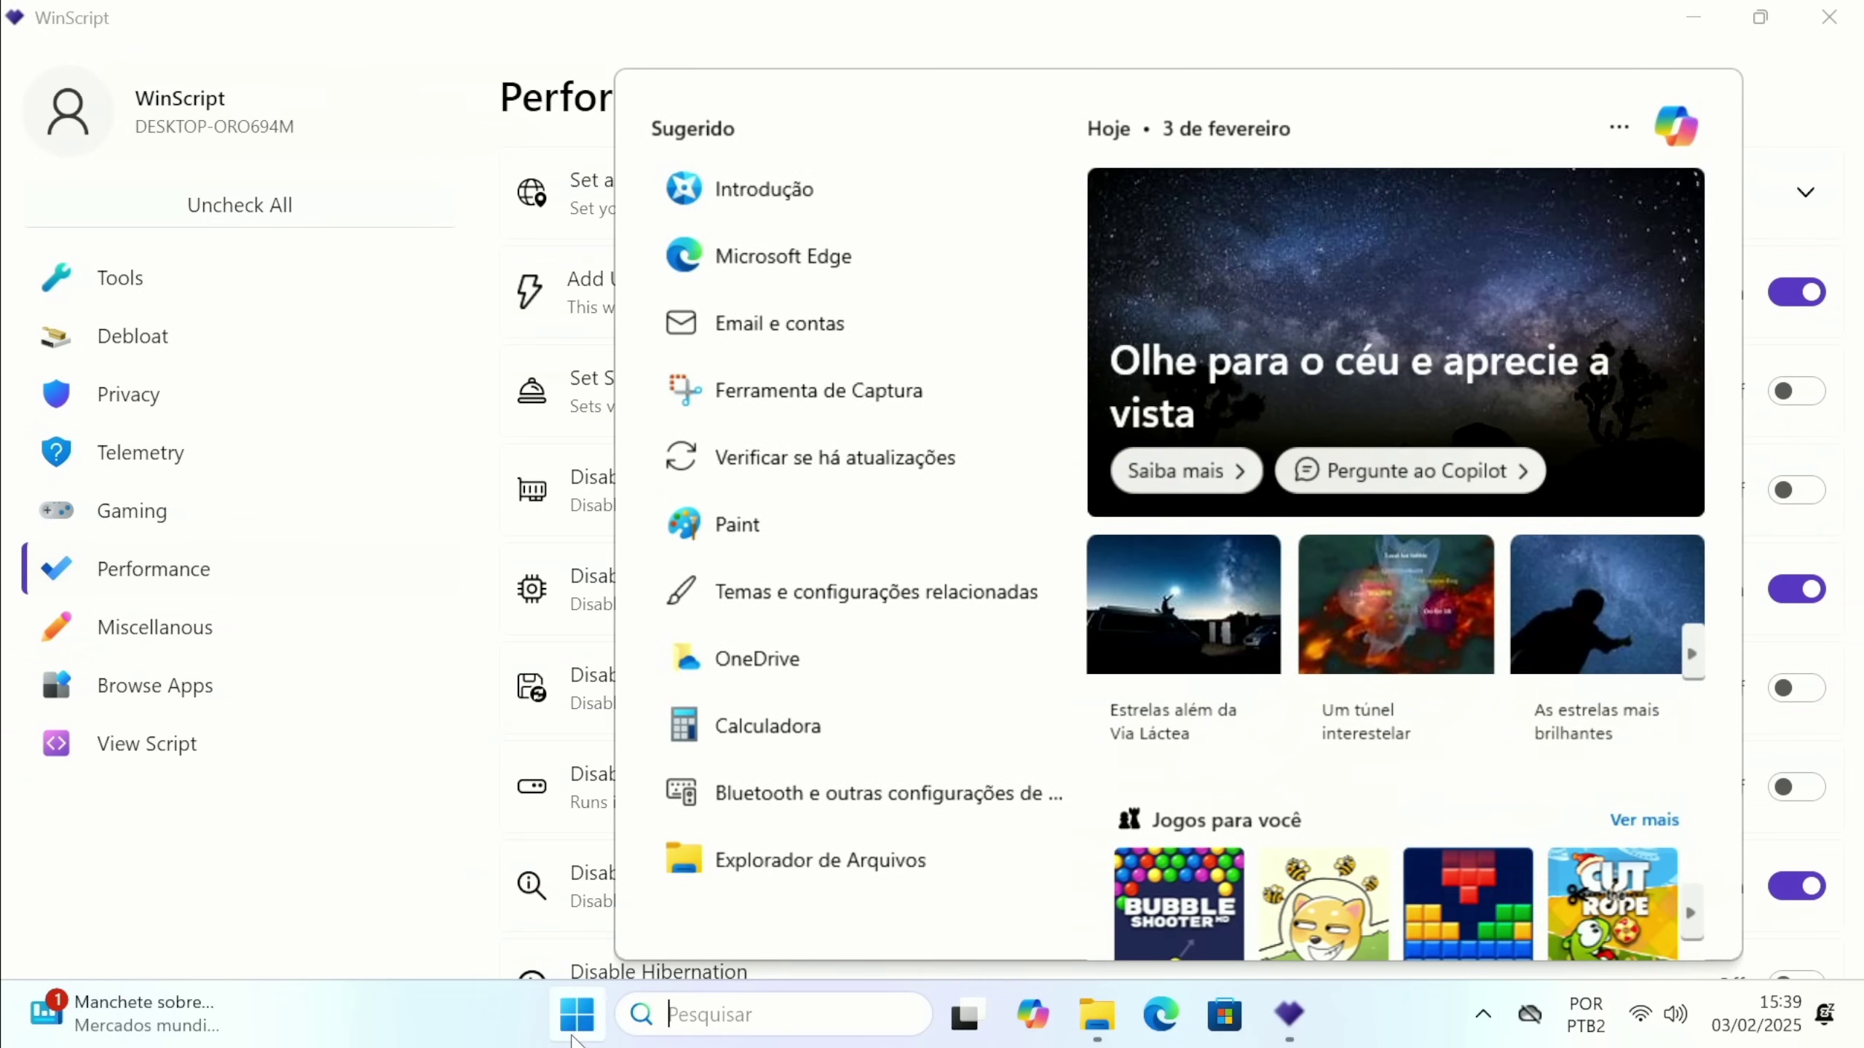
click(577, 1015)
click(727, 1015)
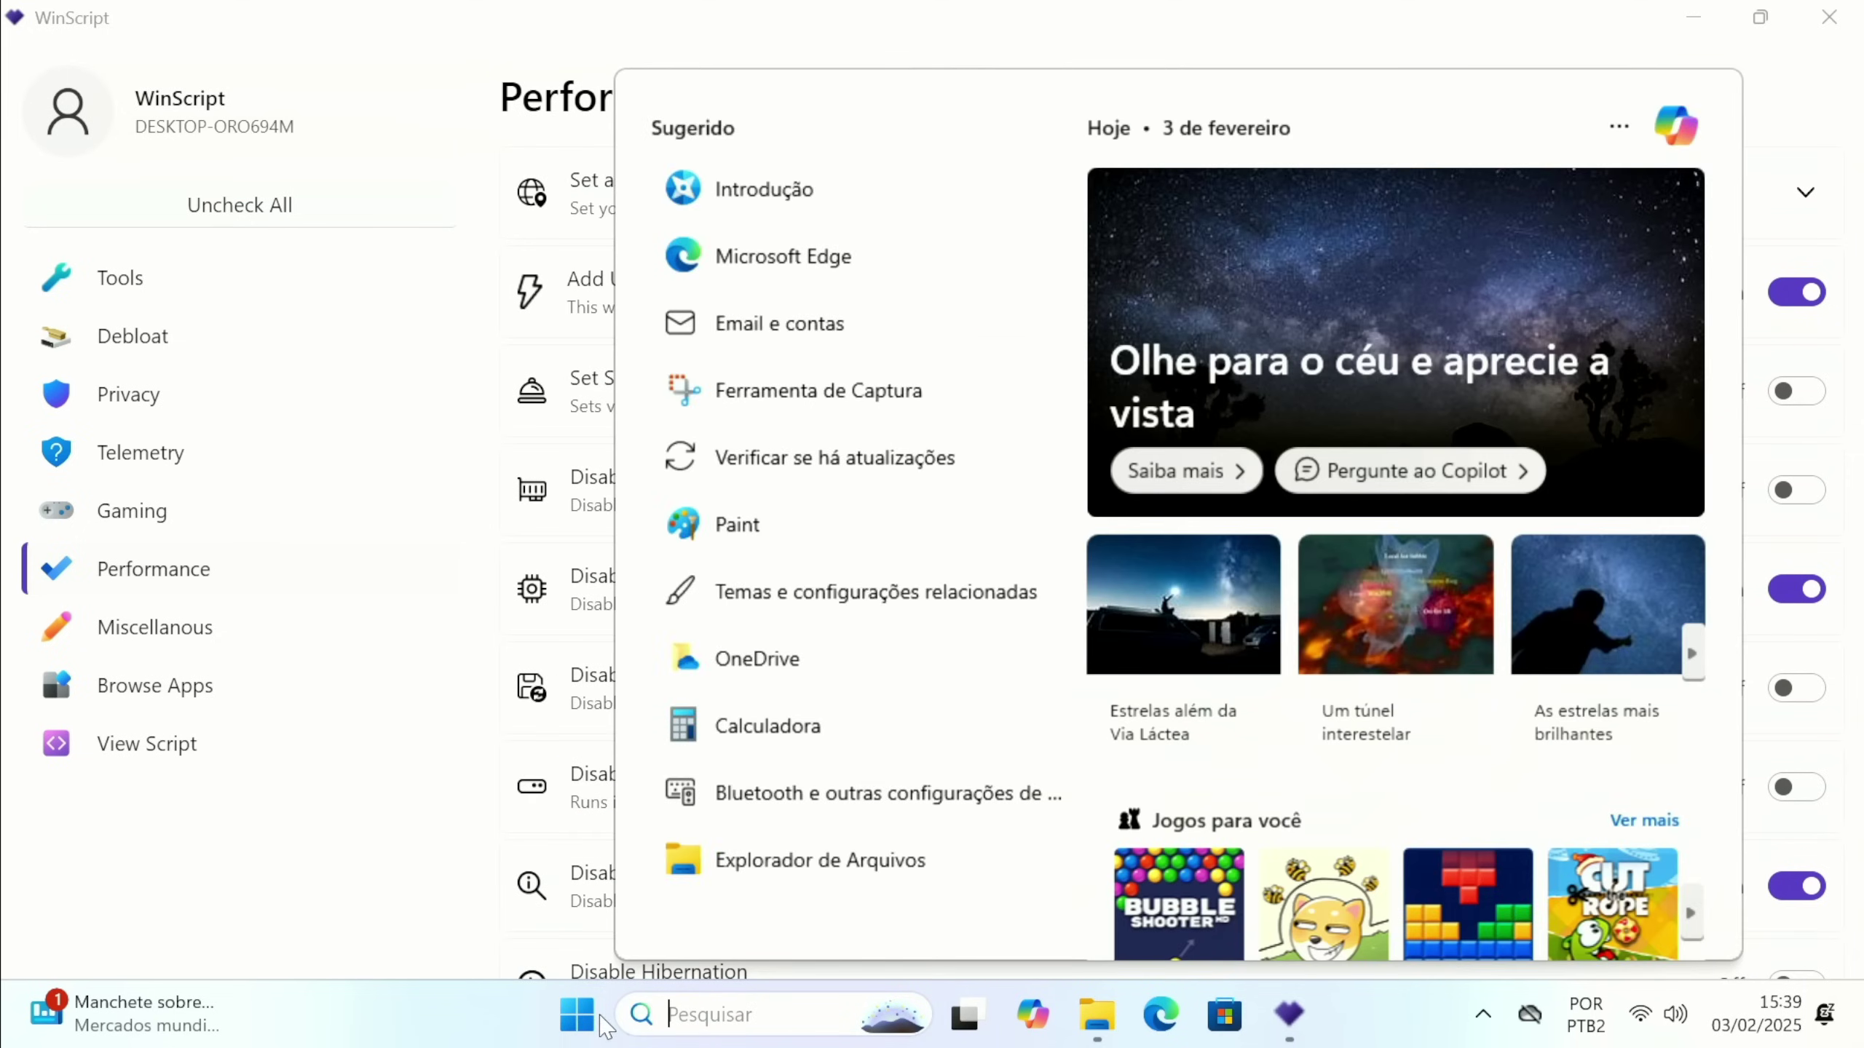
click(590, 1017)
key(Escape)
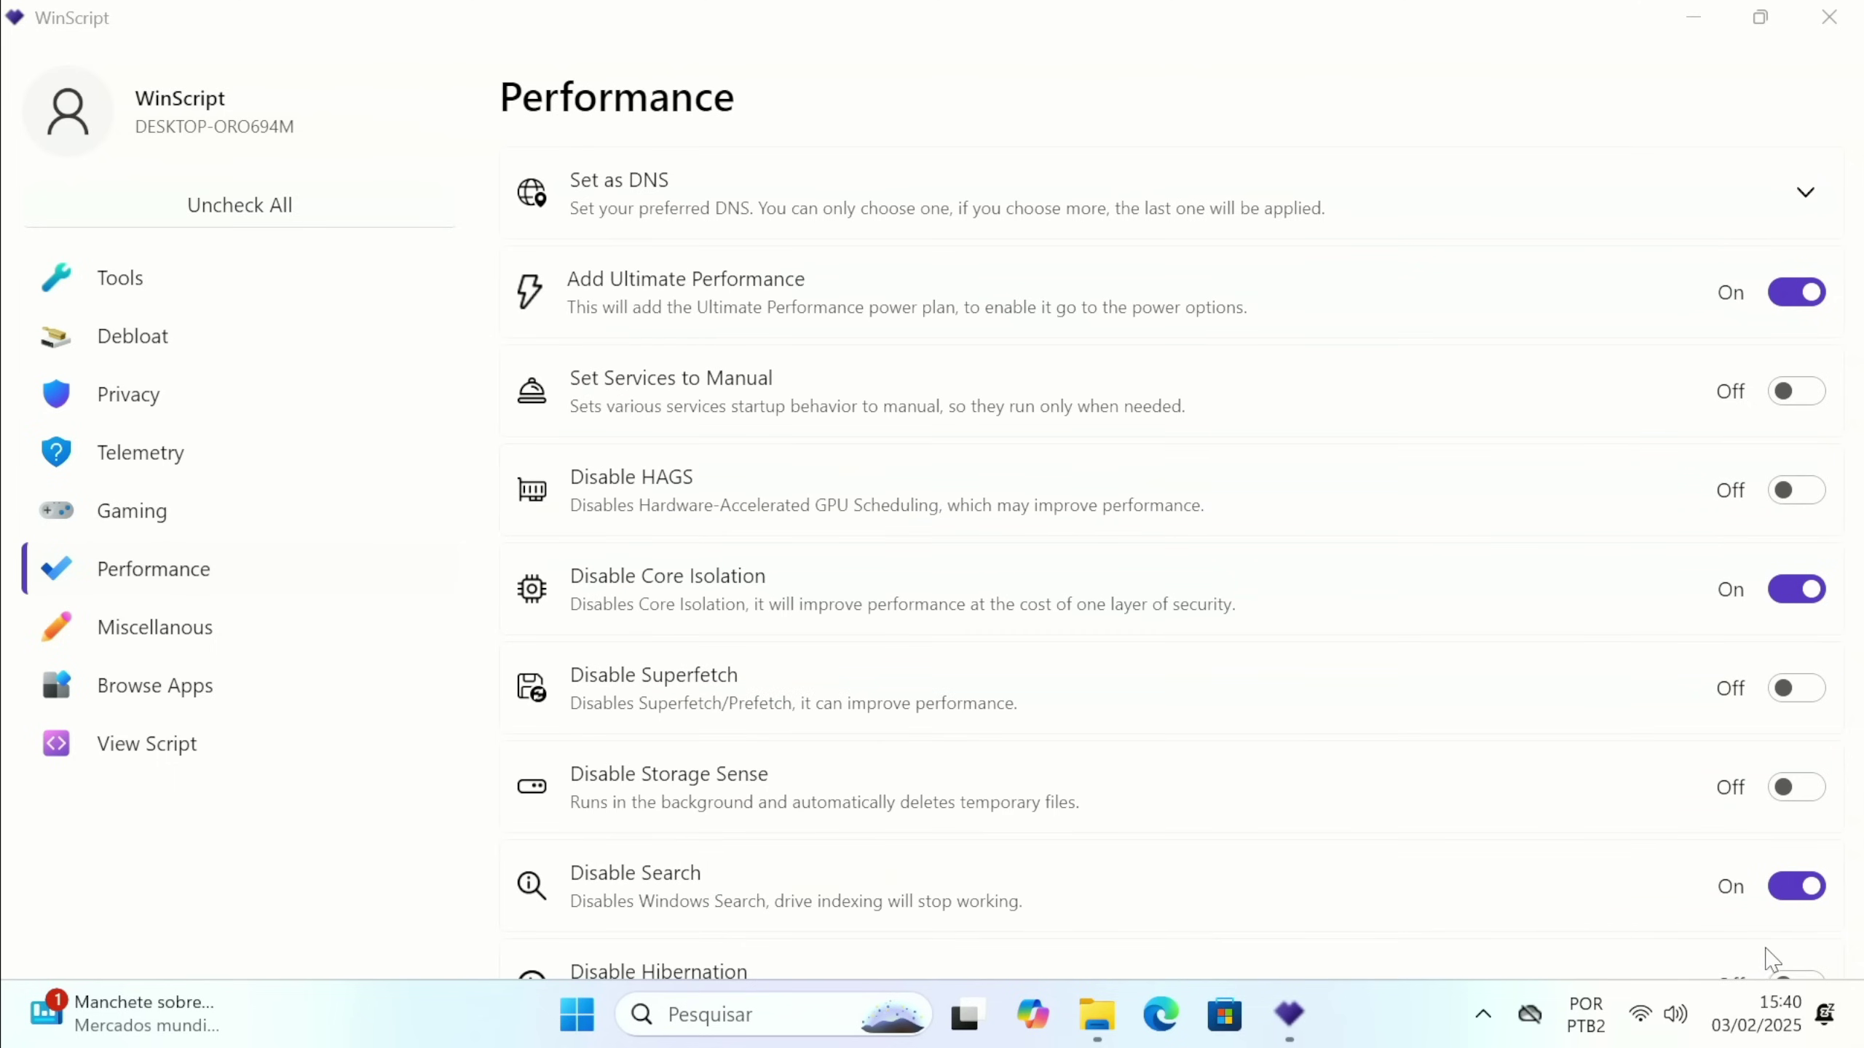
Turn on Disable Hibernation and Disable Storage Sense in the Performance category.
click(1790, 980)
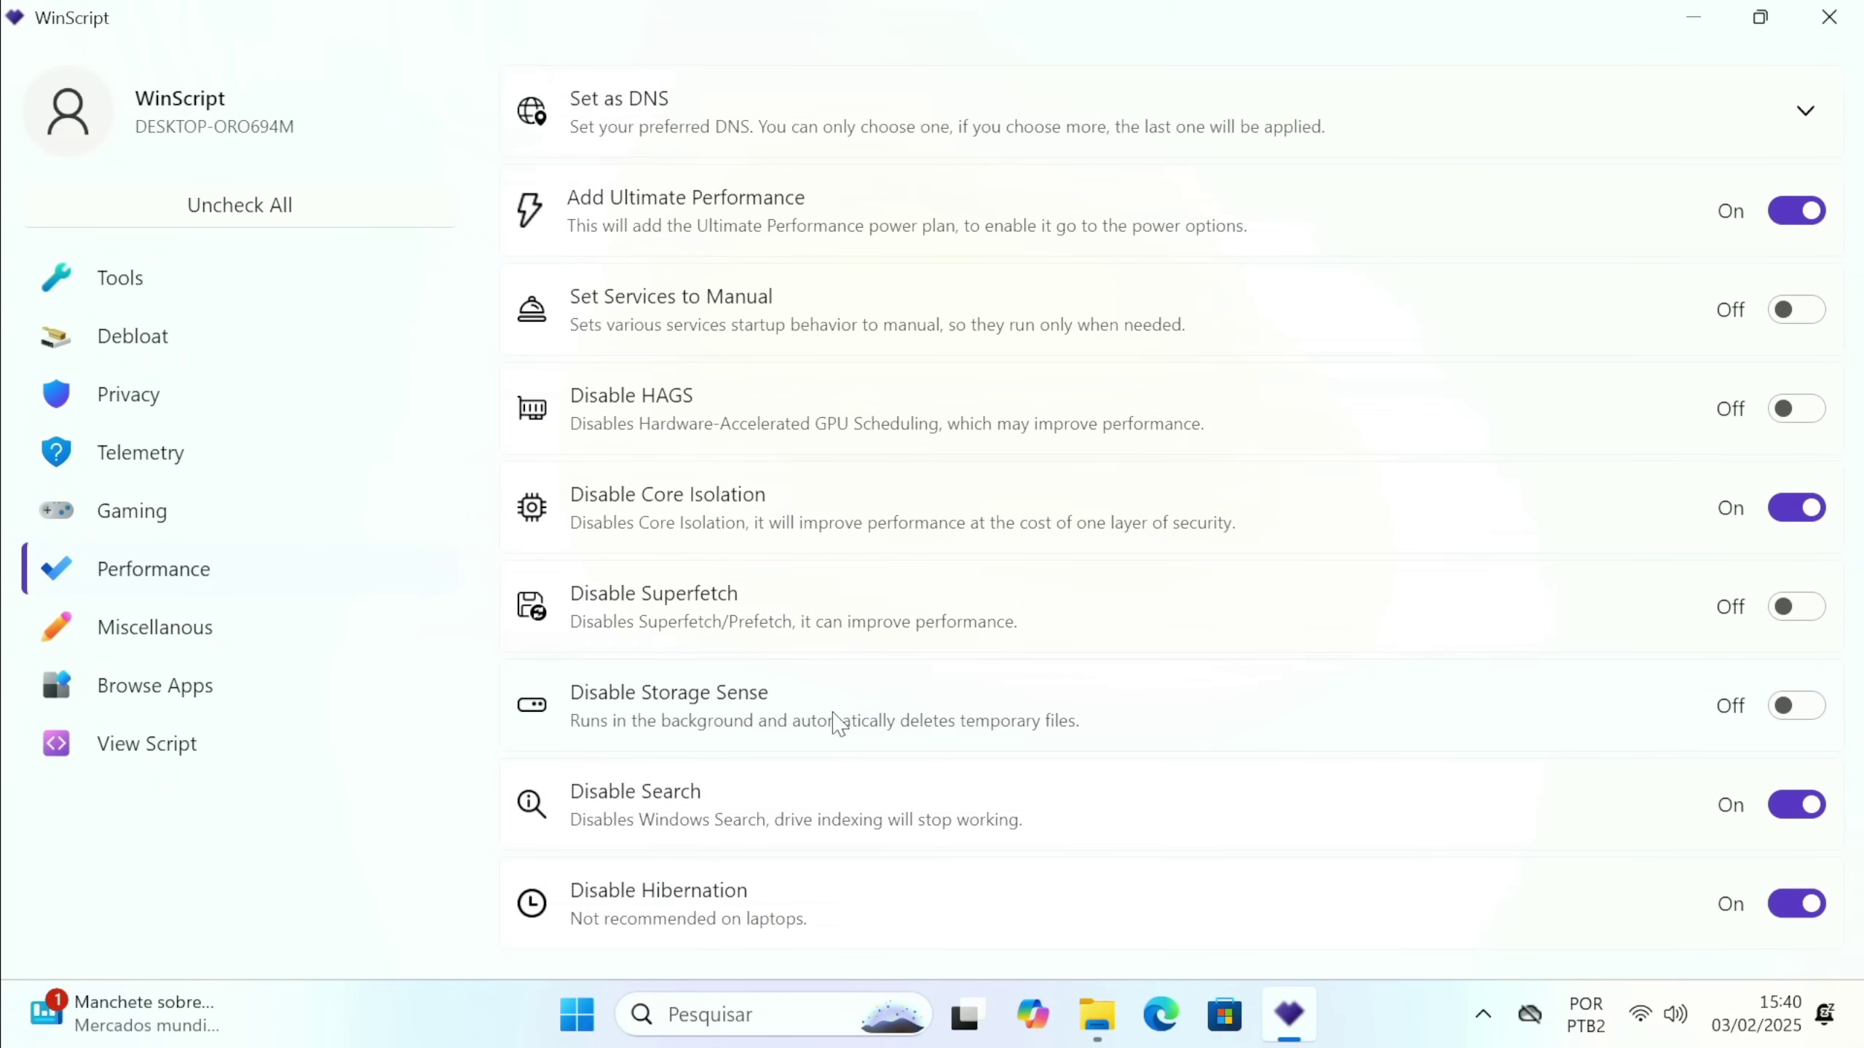
click(1784, 726)
Open the Miscellanous category, restore the window to expose the desktop, and turn on Set Classic Right Click Menu.
click(287, 615)
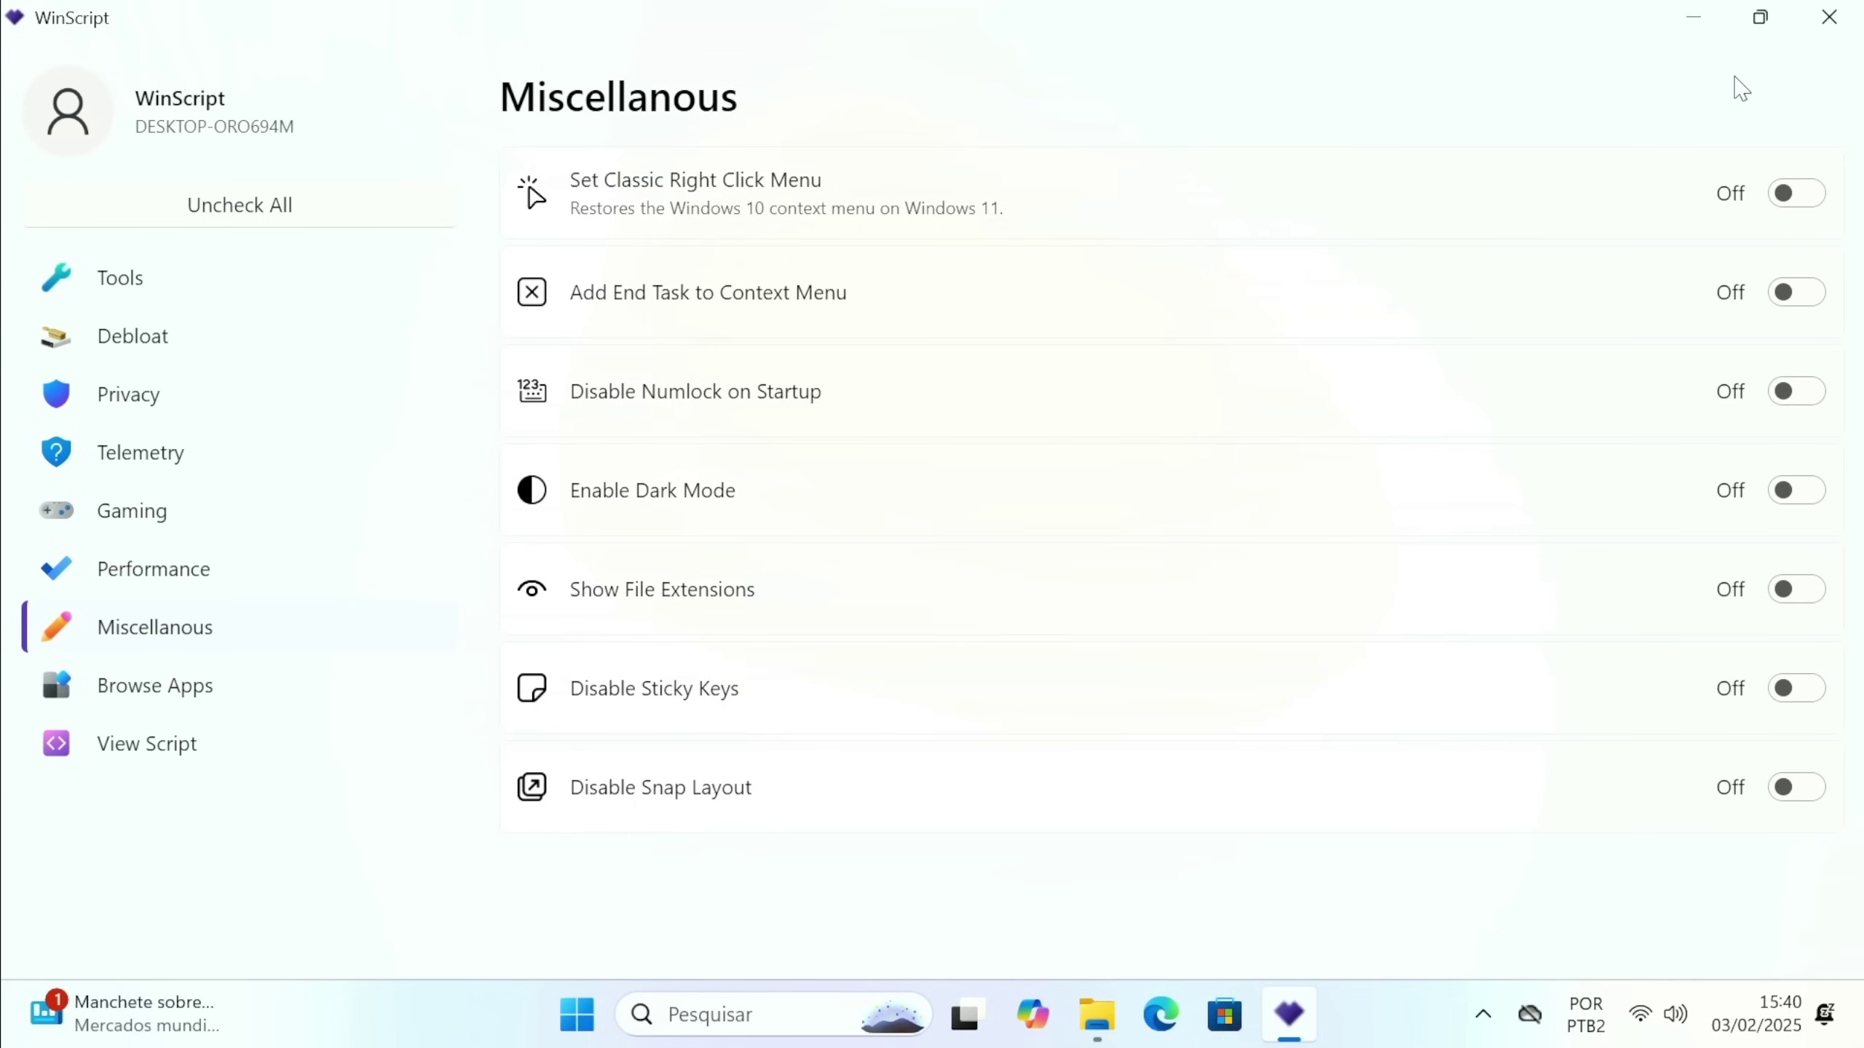
click(1760, 17)
drag(999, 29, 1097, 37)
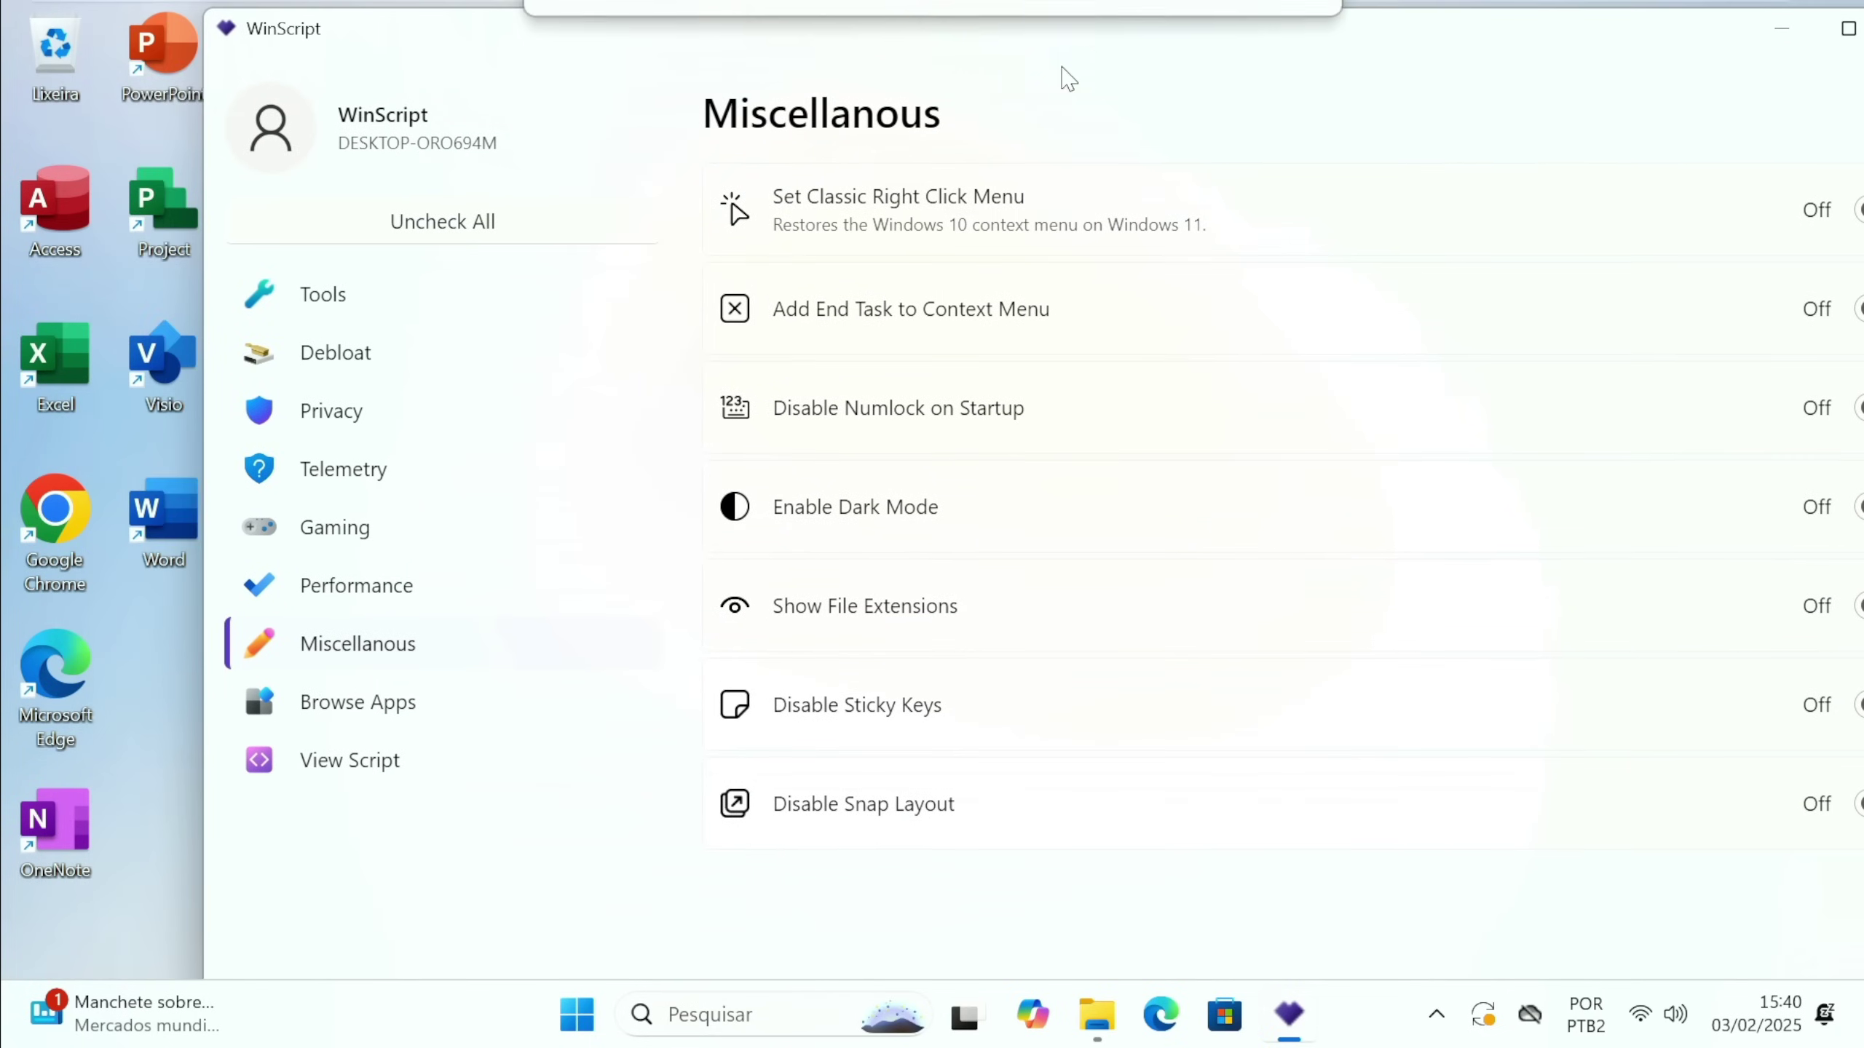
click(1854, 212)
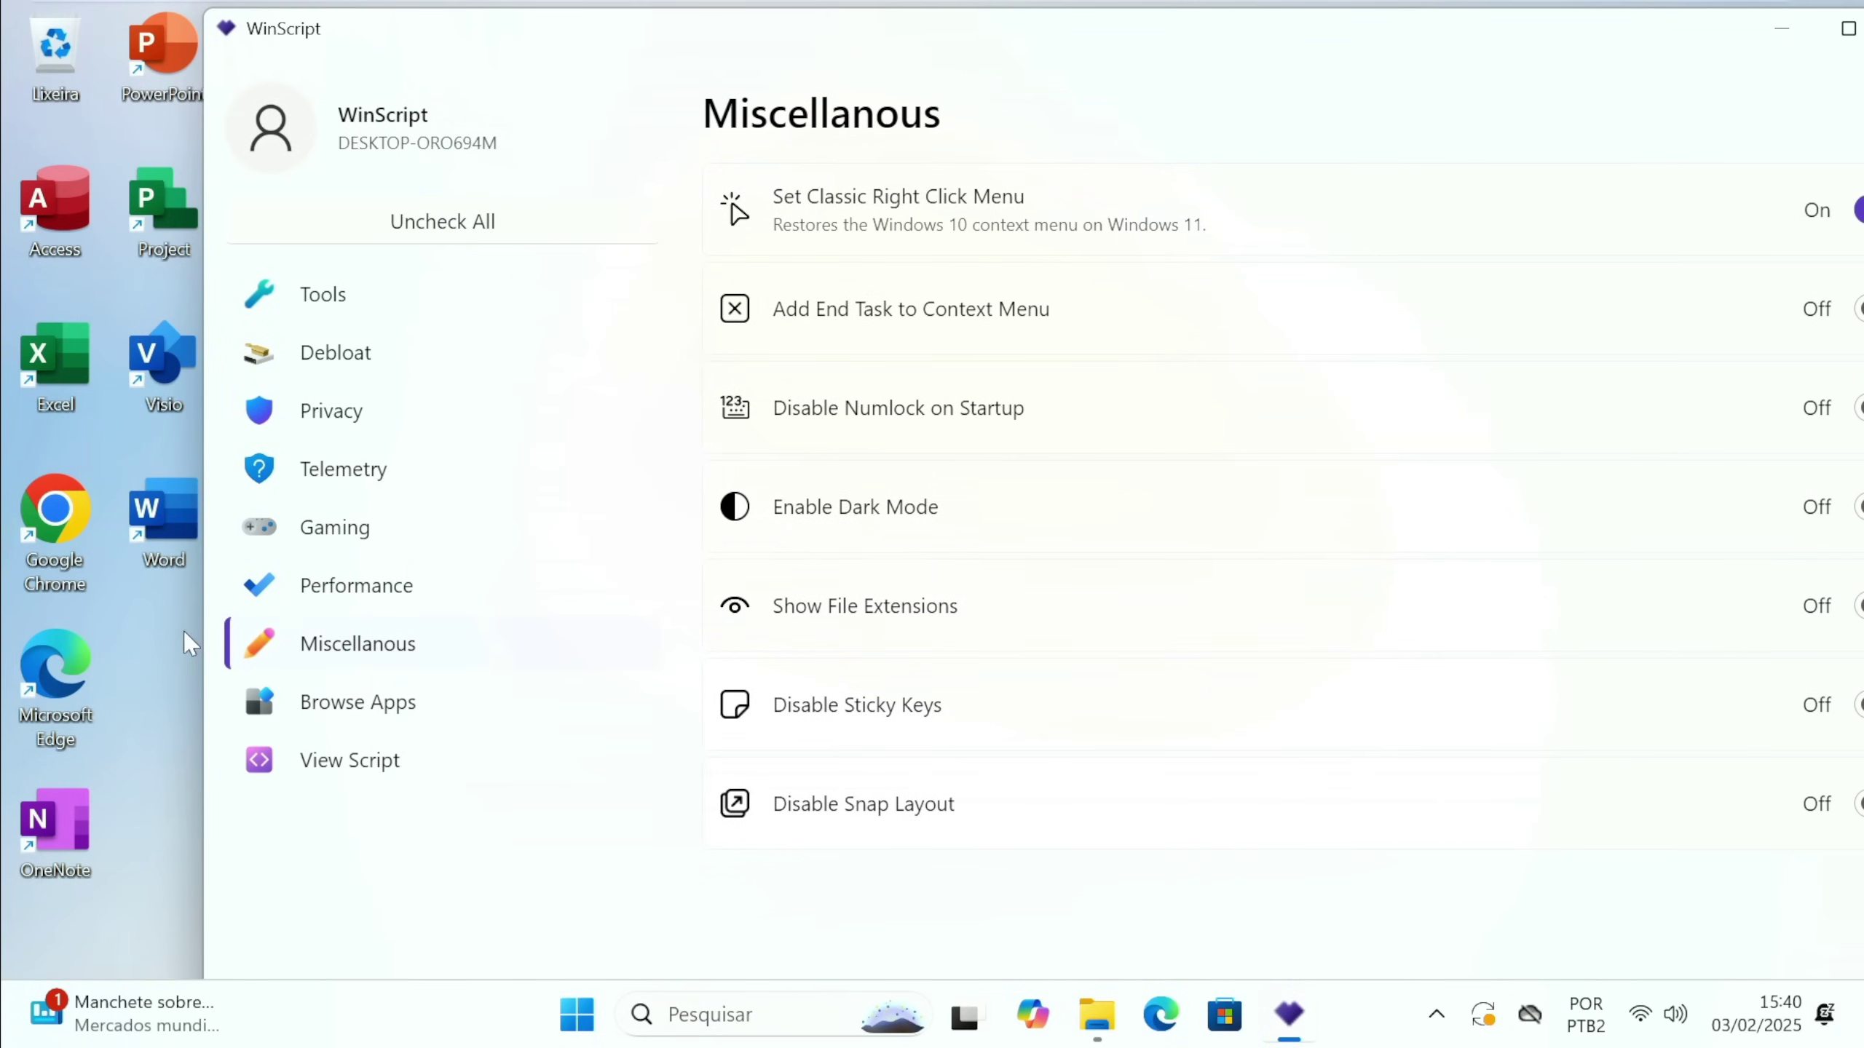
Show the desktop's context menu and its extended classic version, and maximize the WinScript window again.
right_click(142, 615)
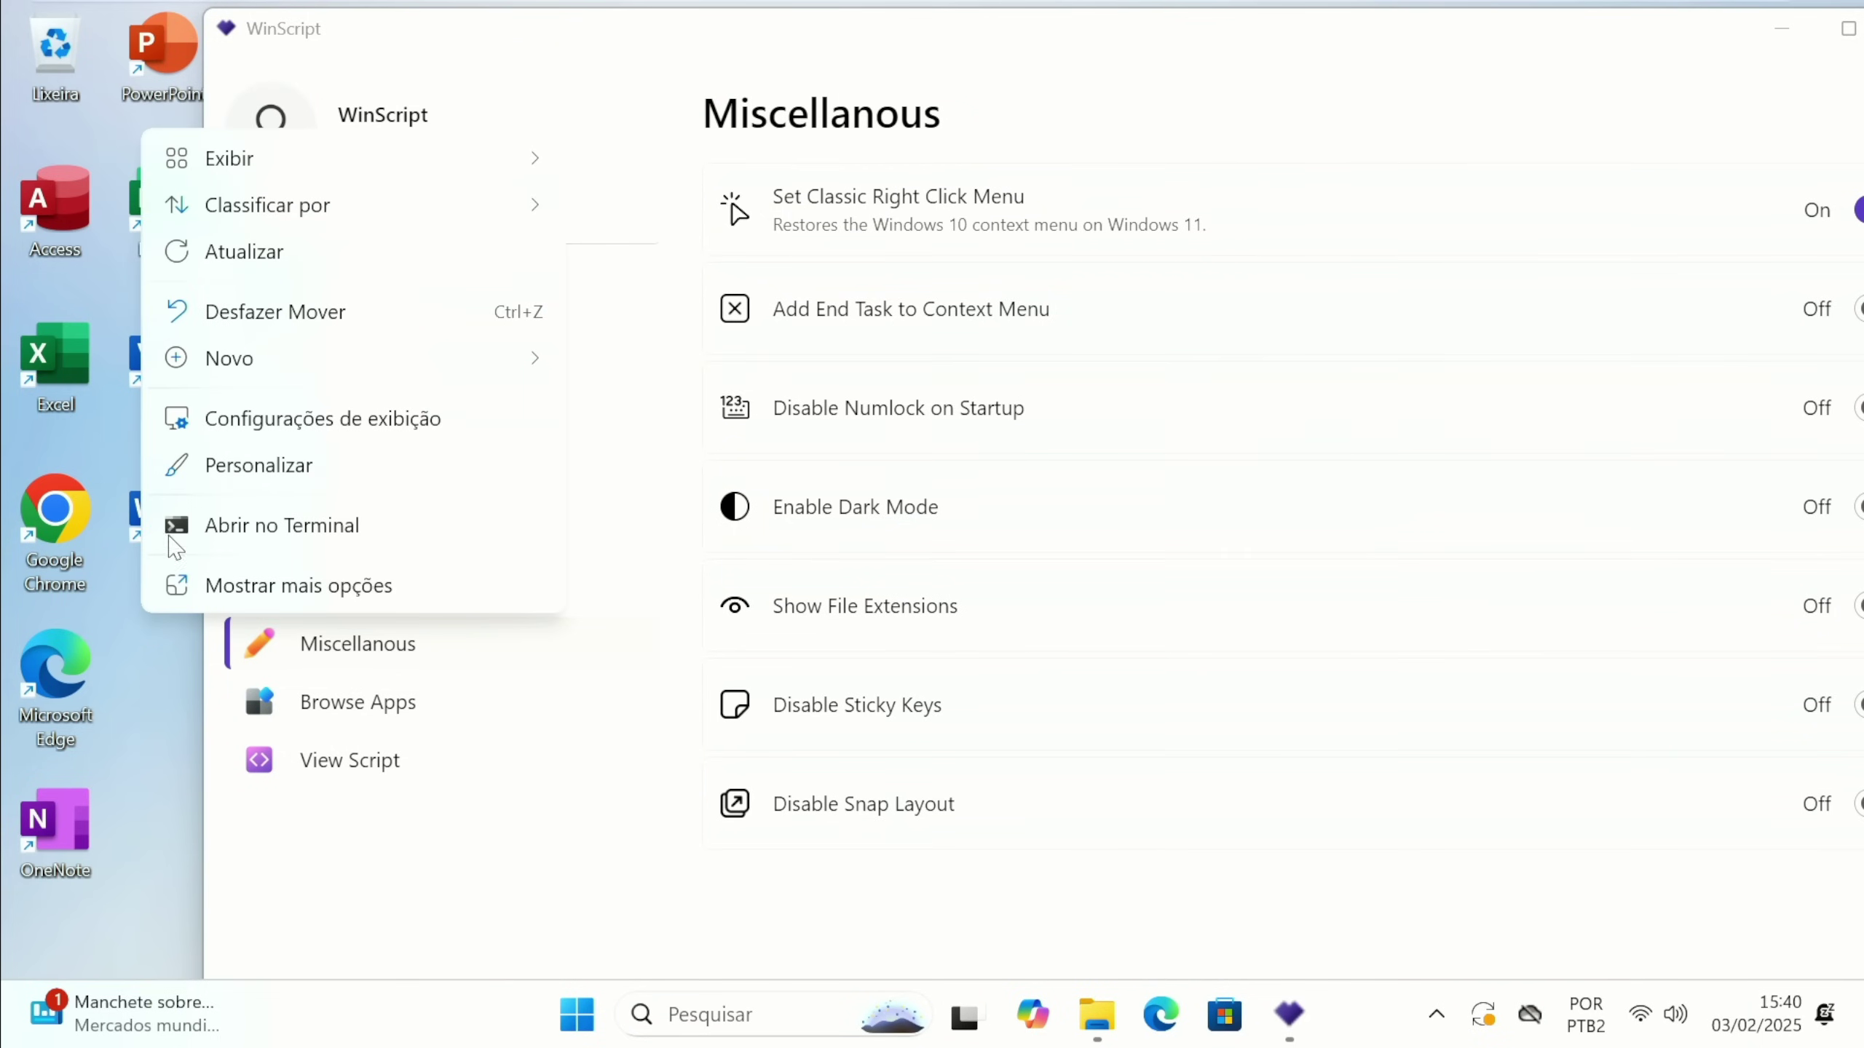
click(191, 585)
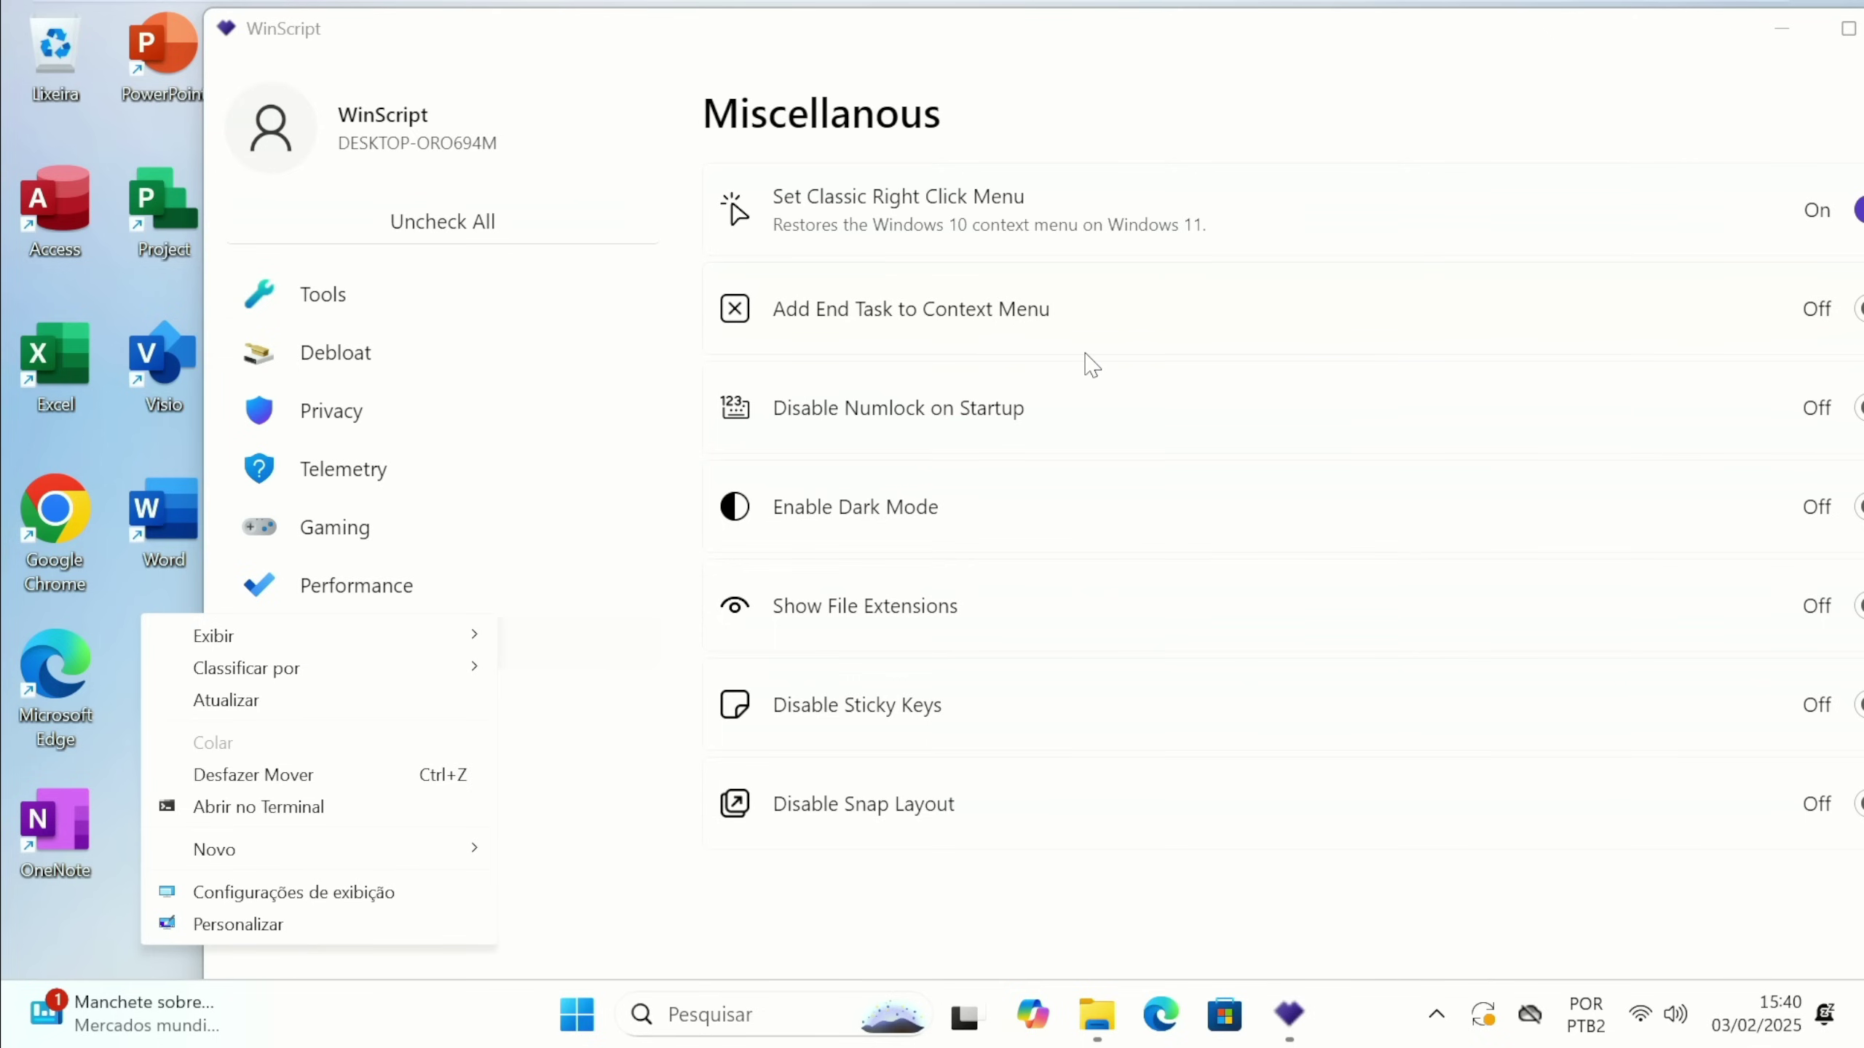
double_click(1180, 32)
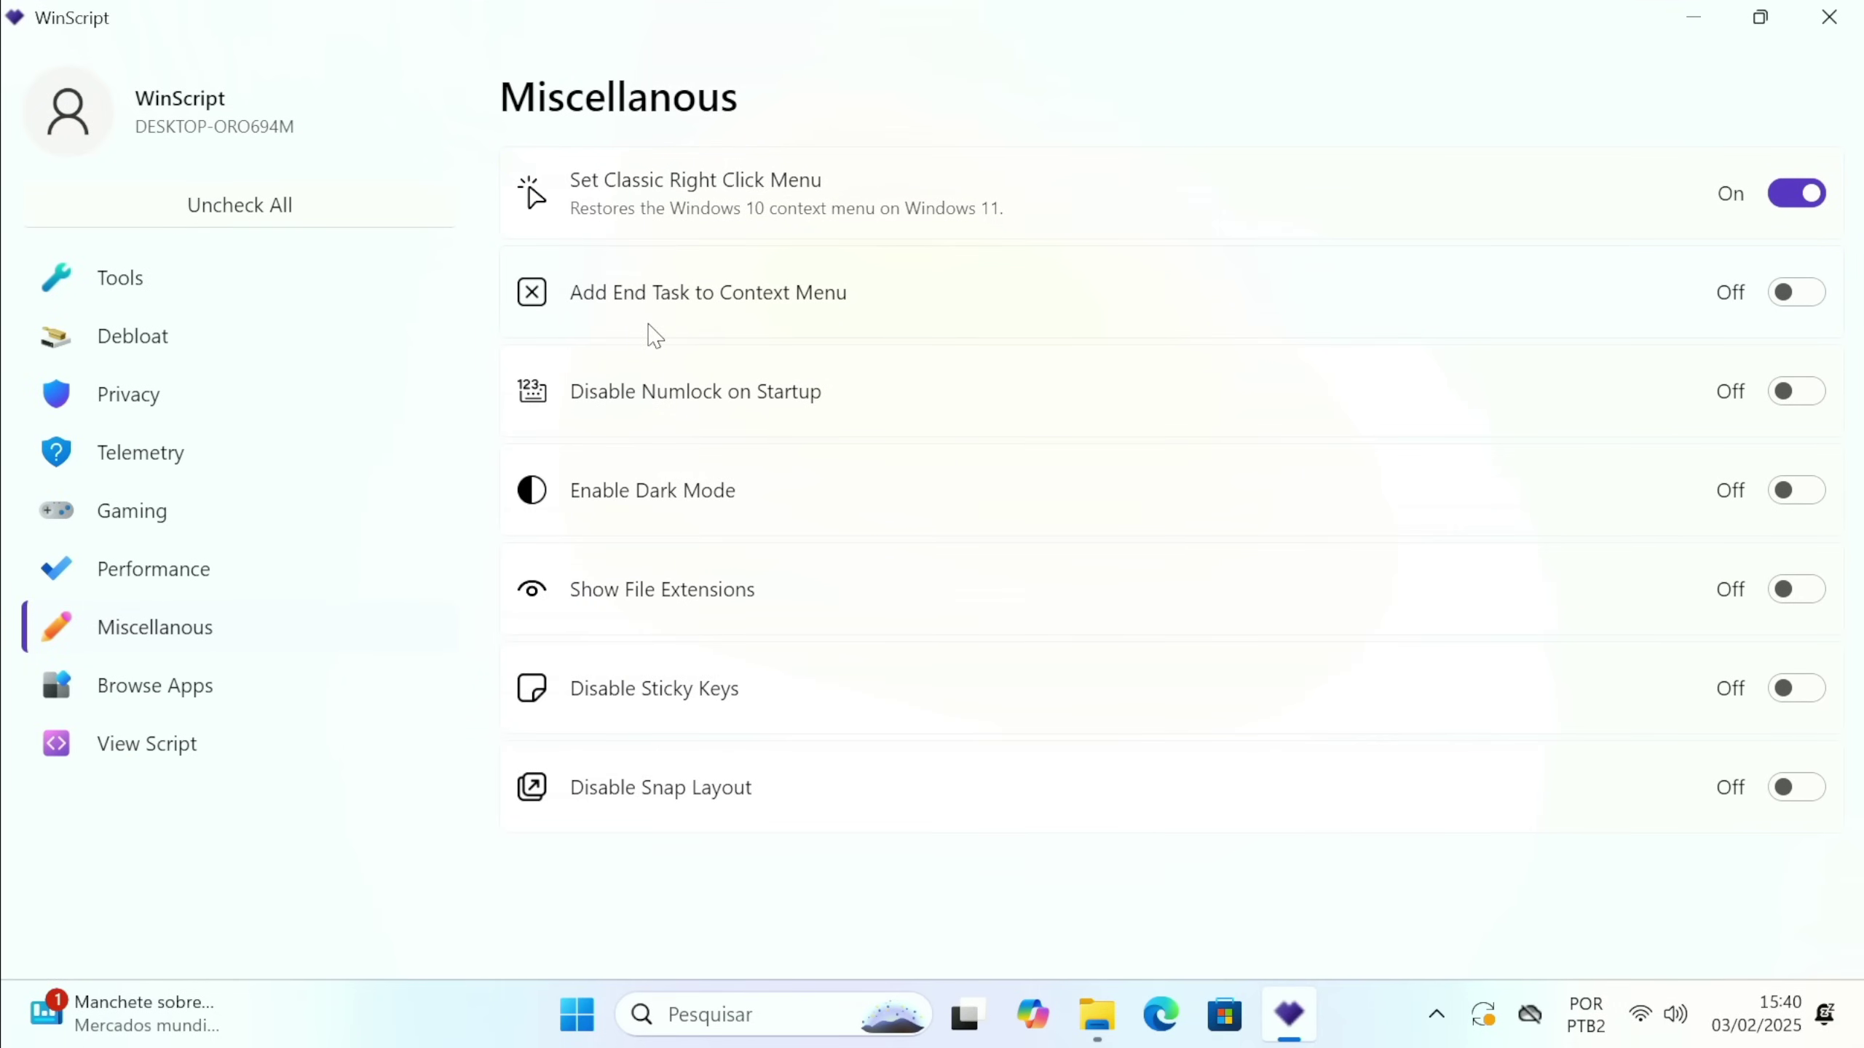
Turn on Add End Task to Context Menu and Show File Extensions in the Miscellanous category.
click(1783, 292)
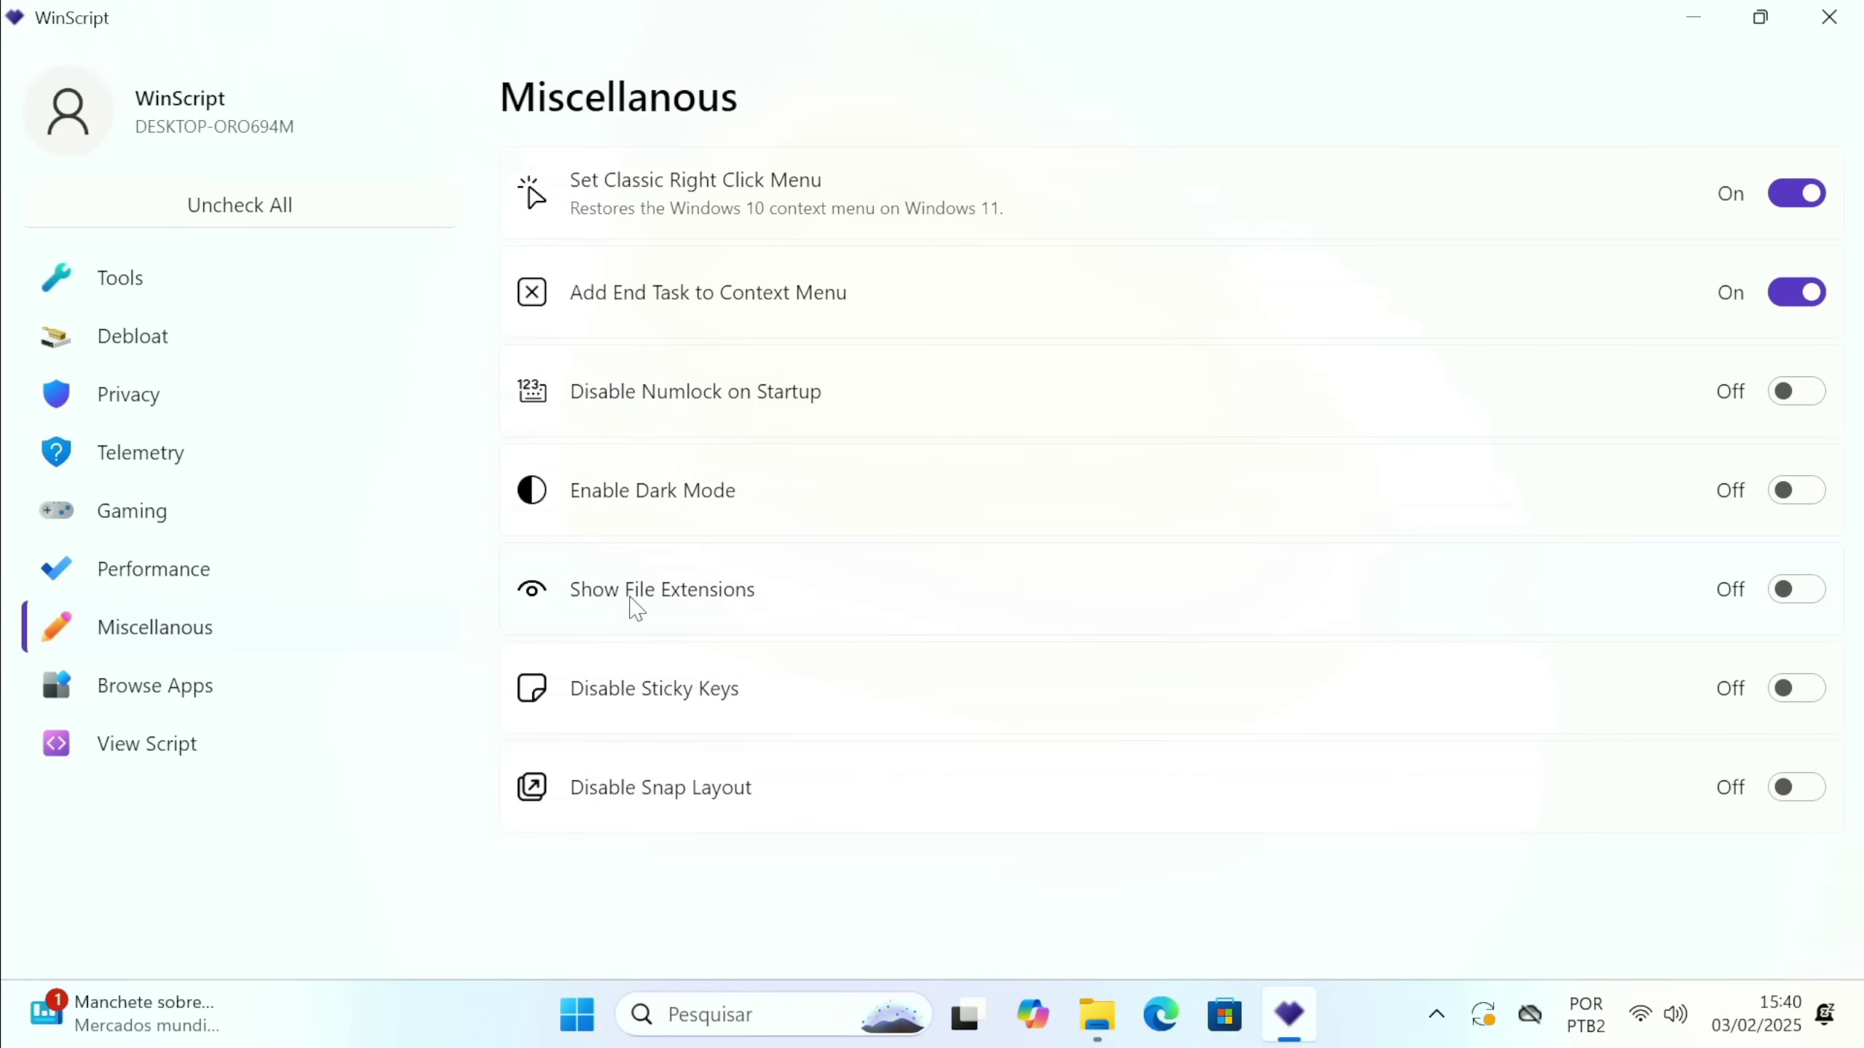
click(1799, 602)
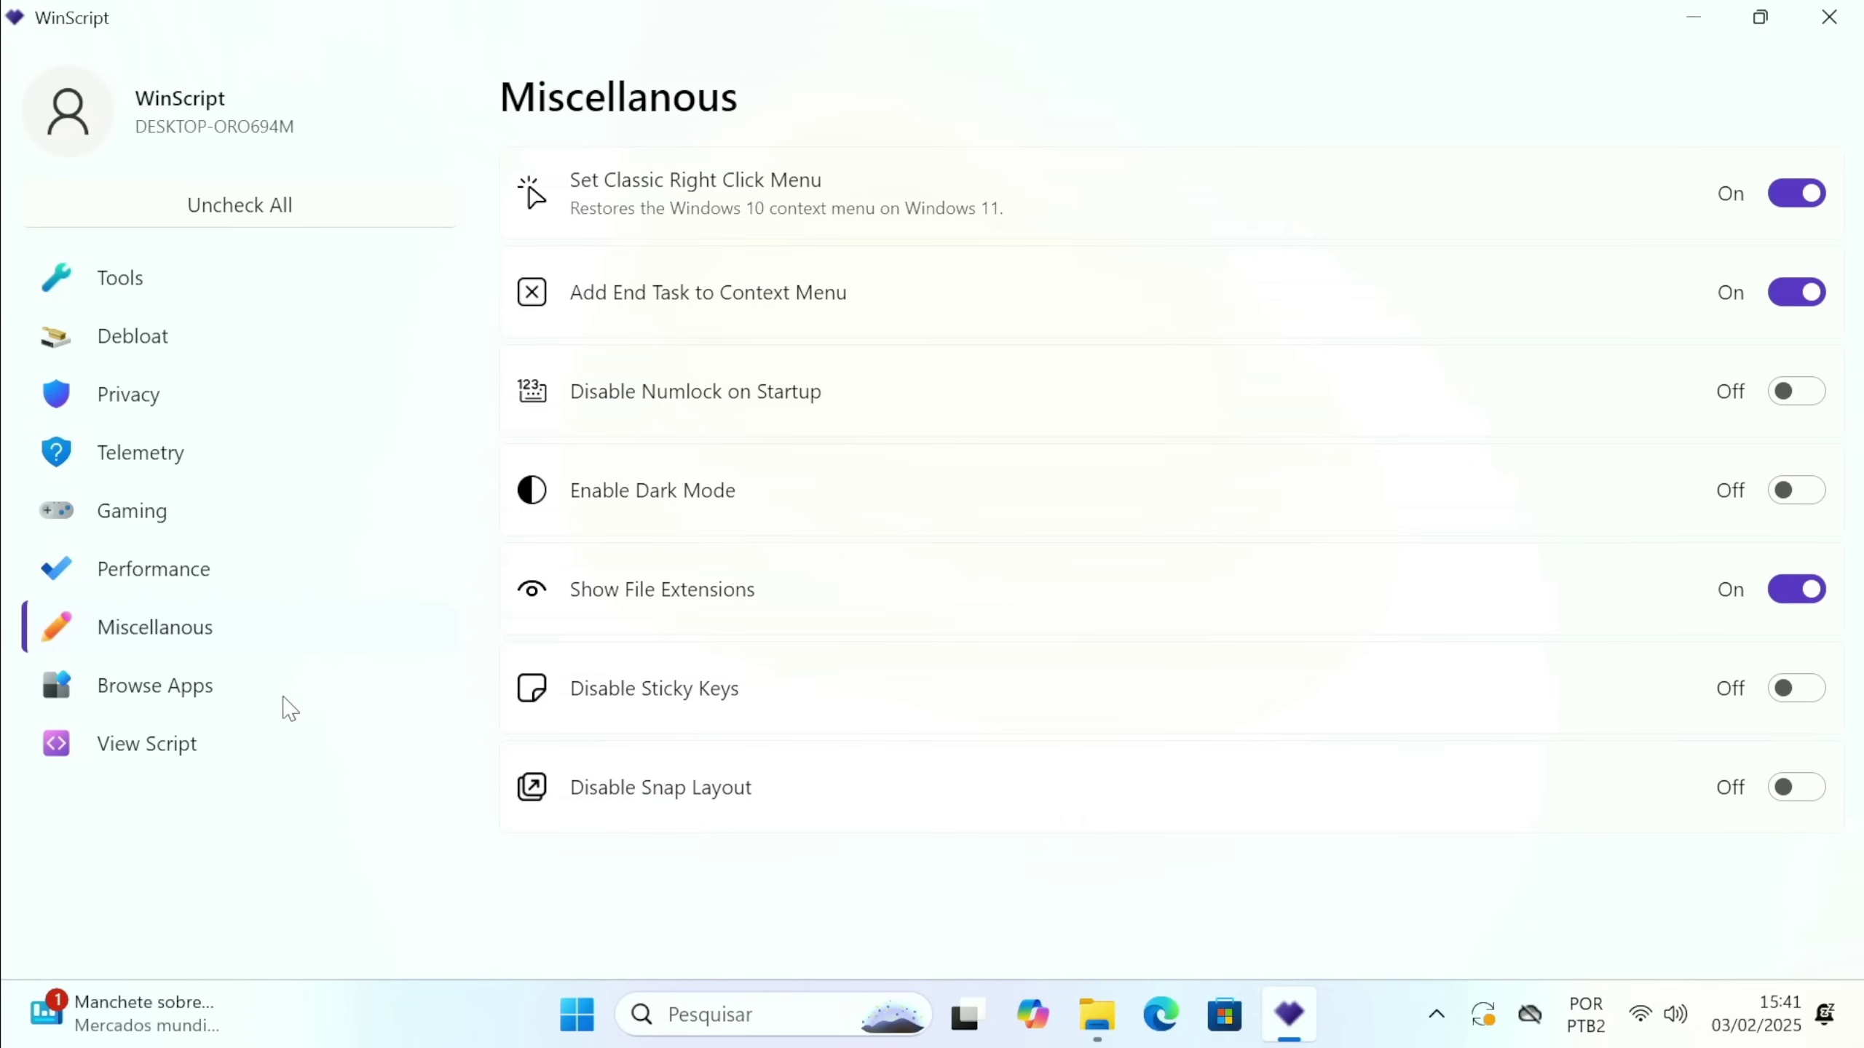
Open the Browse Apps category and look through the installable programs in groups such as Drivers, Security and Documents.
click(180, 706)
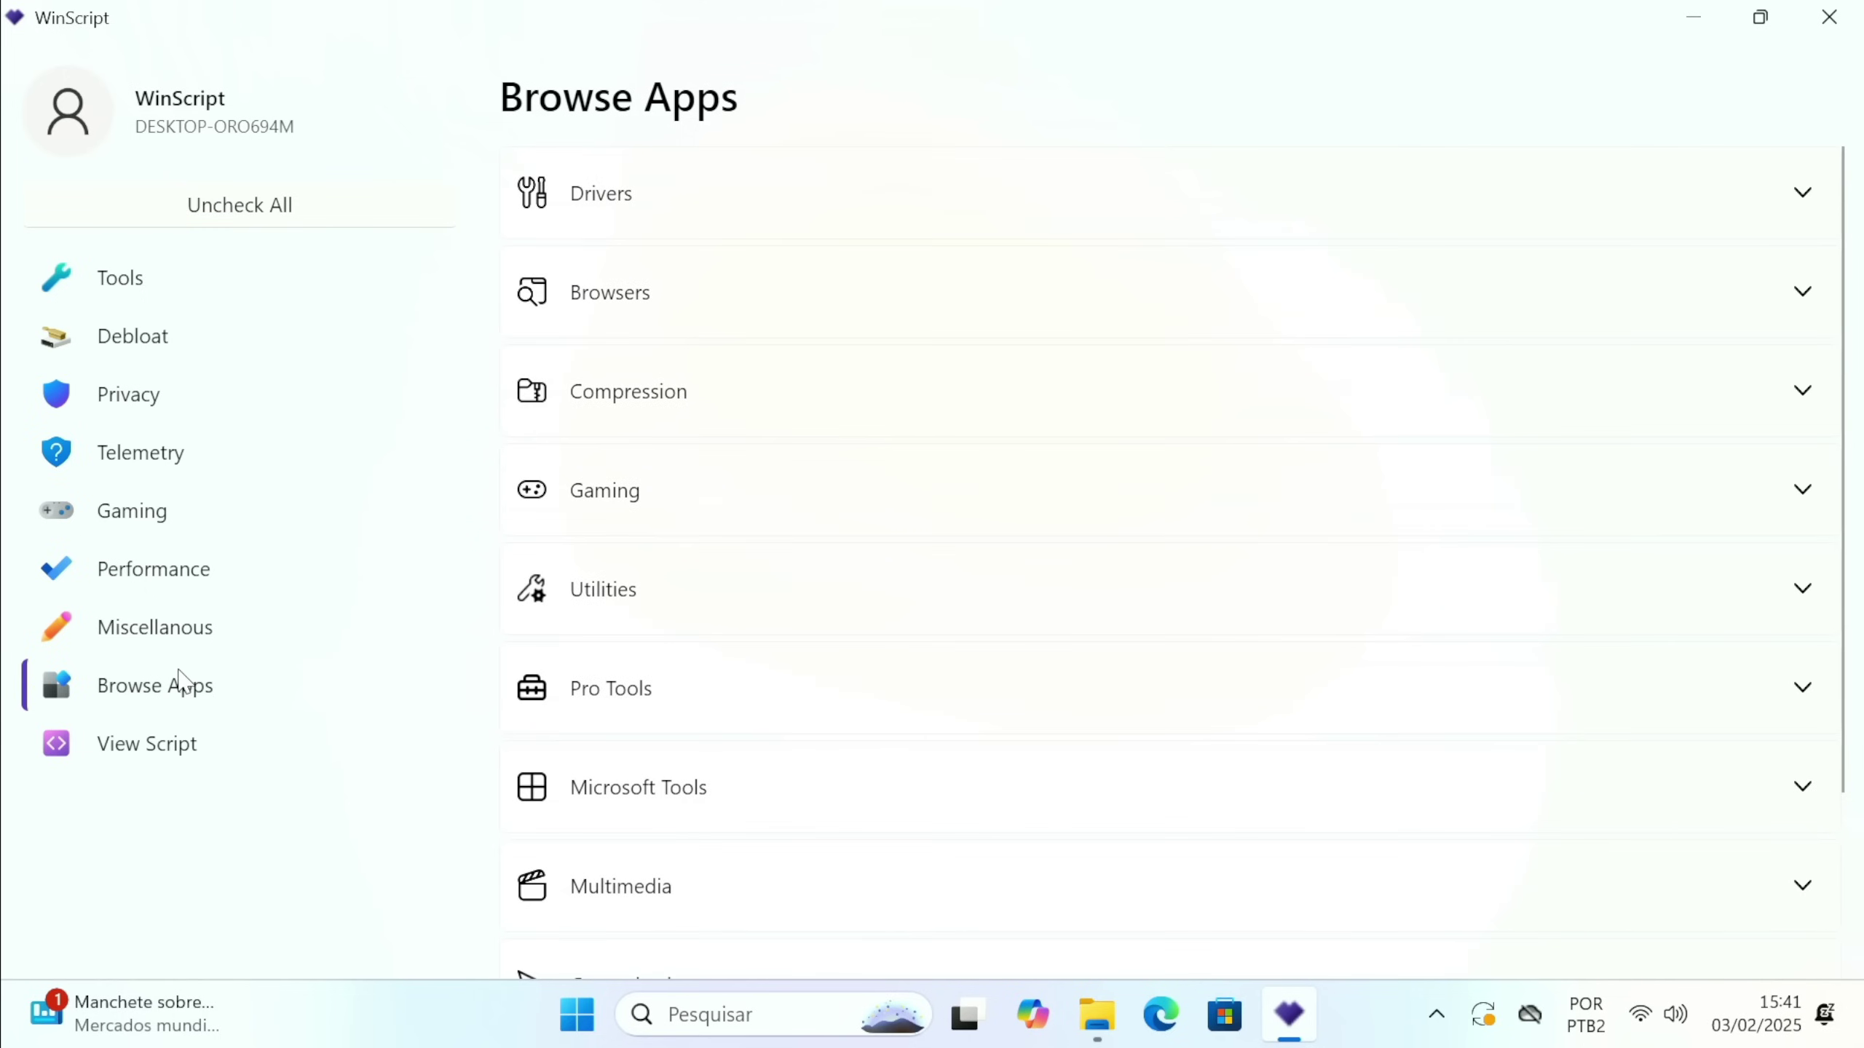
click(1020, 200)
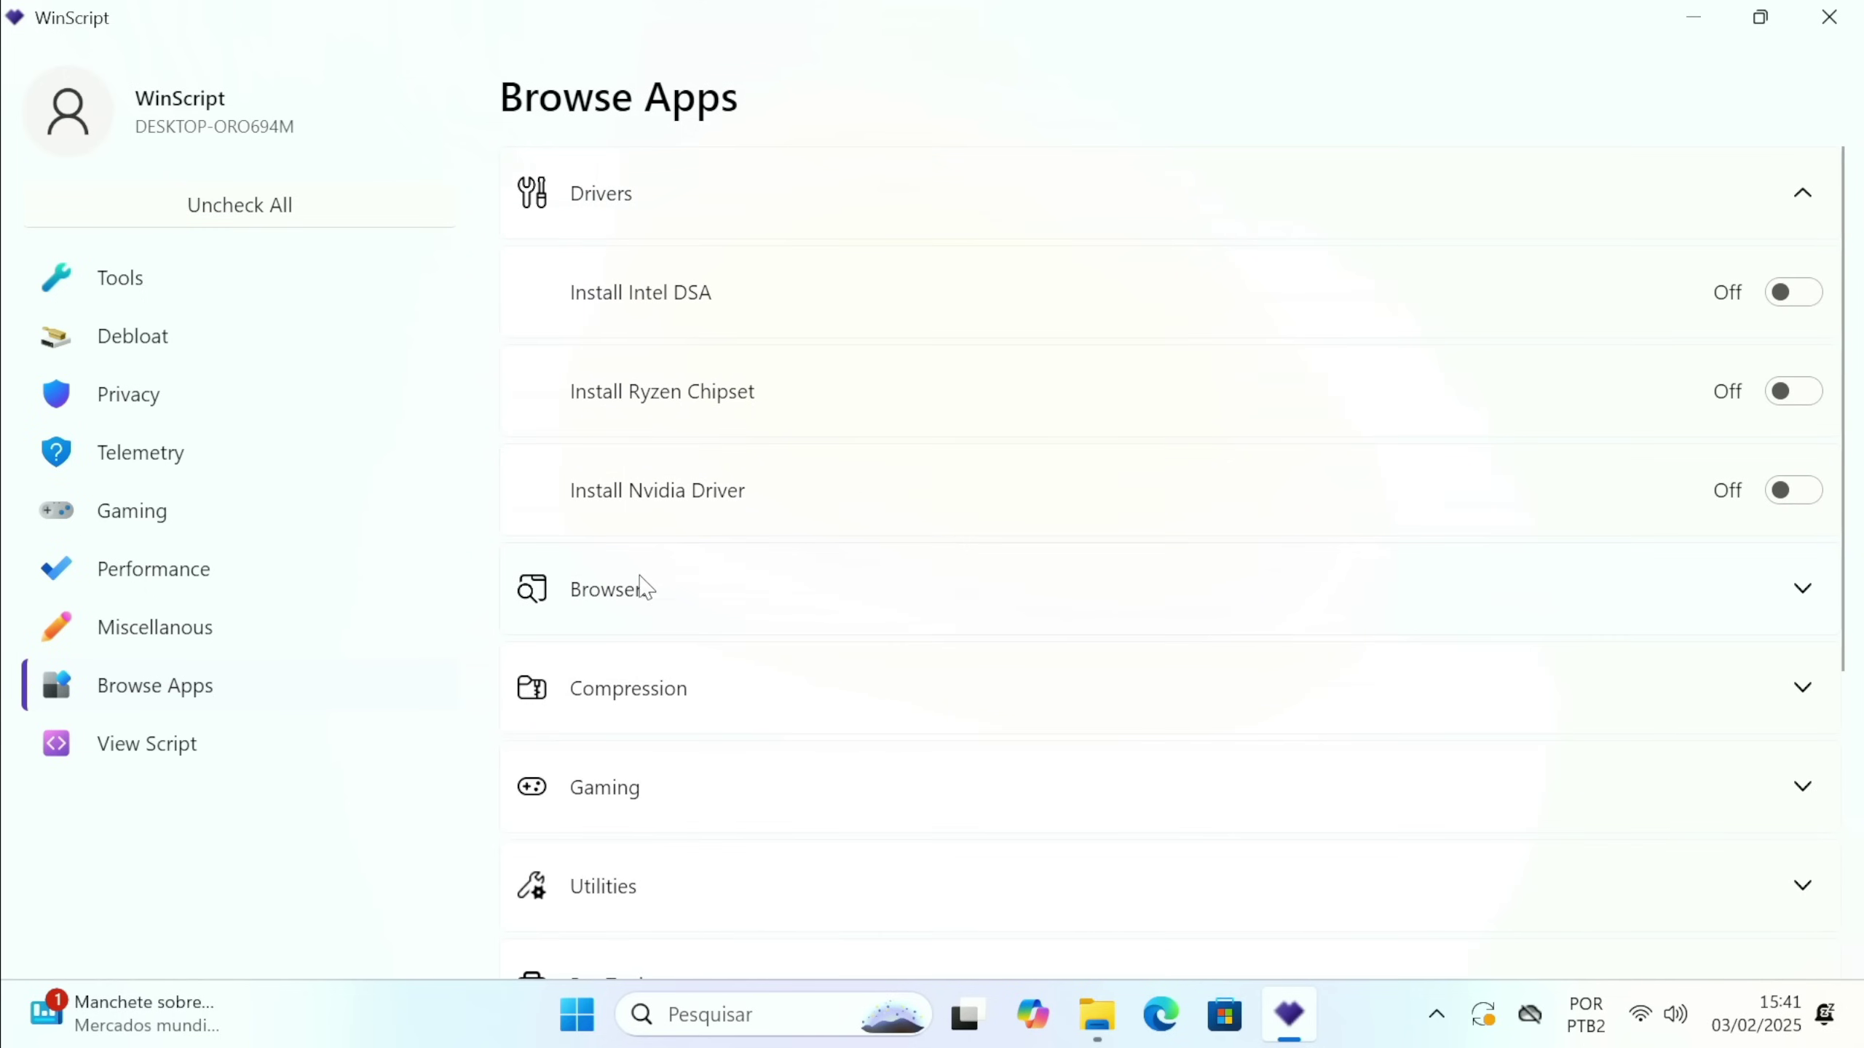
scroll(674, 603, down, 7)
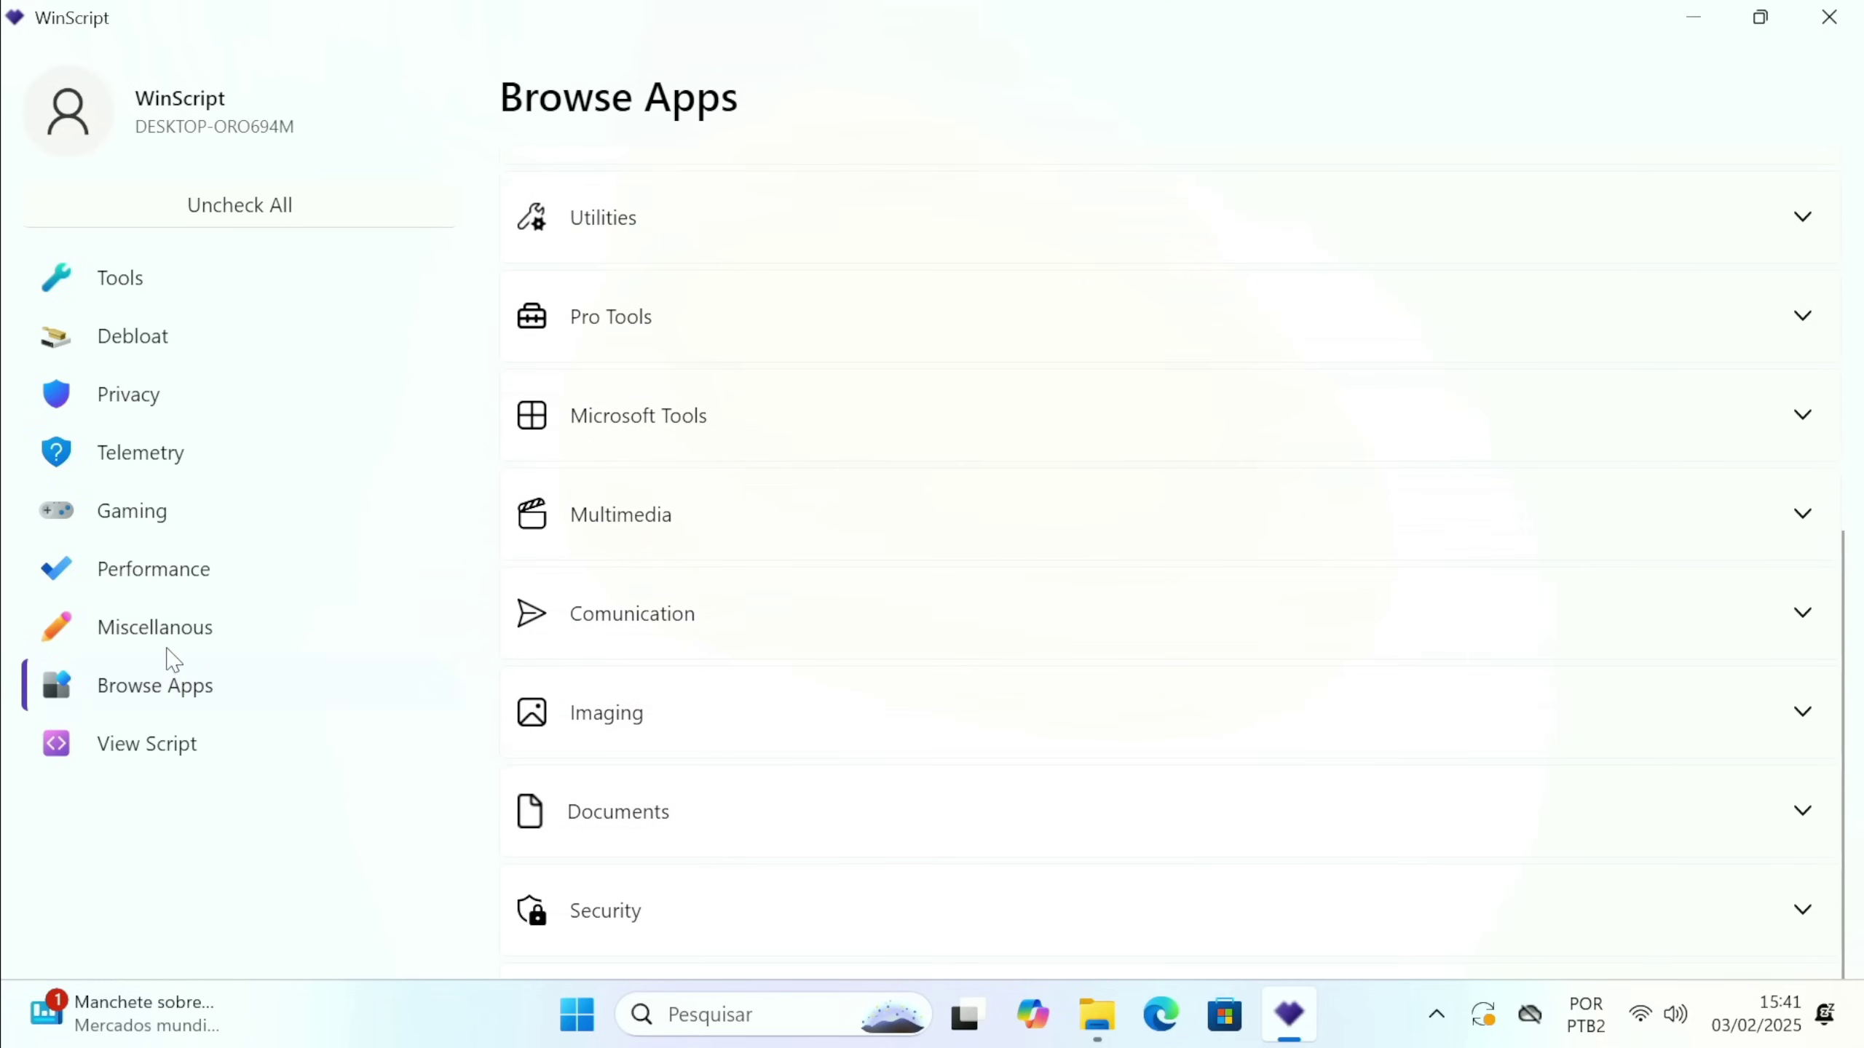
click(678, 888)
scroll(683, 782, down, 3)
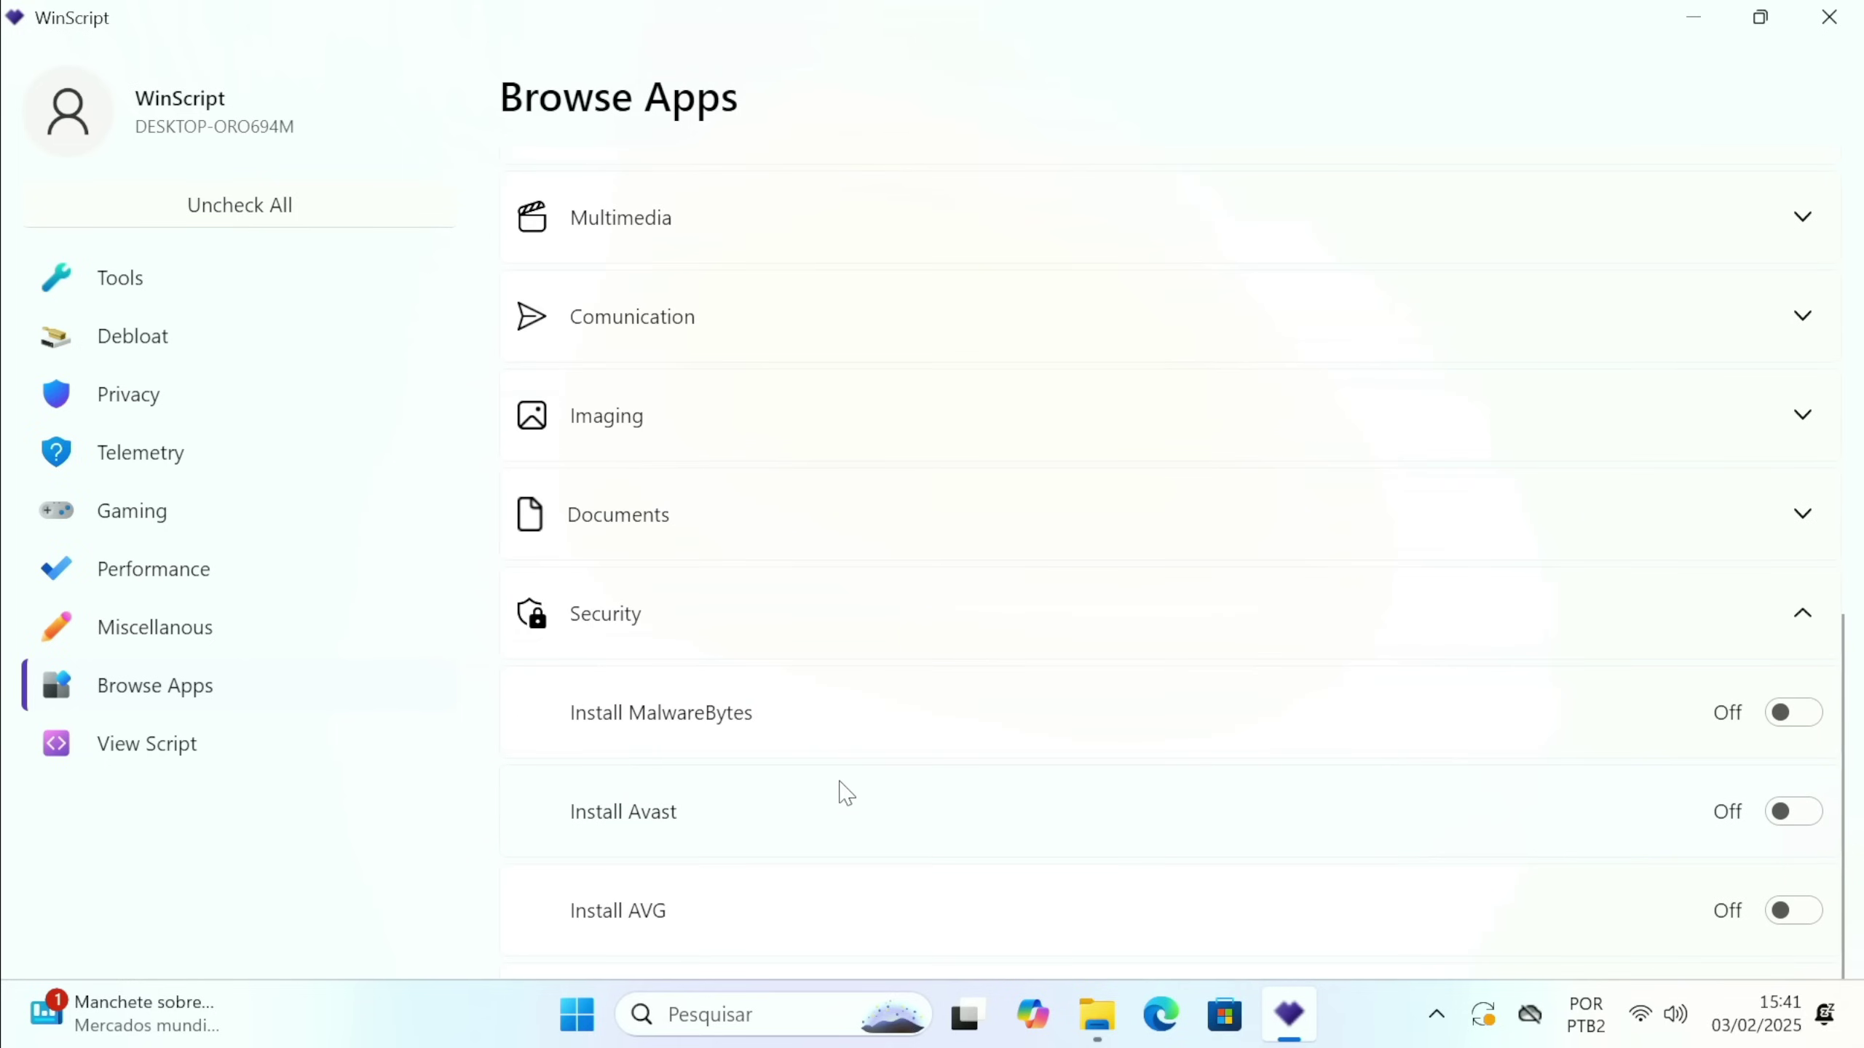
click(764, 555)
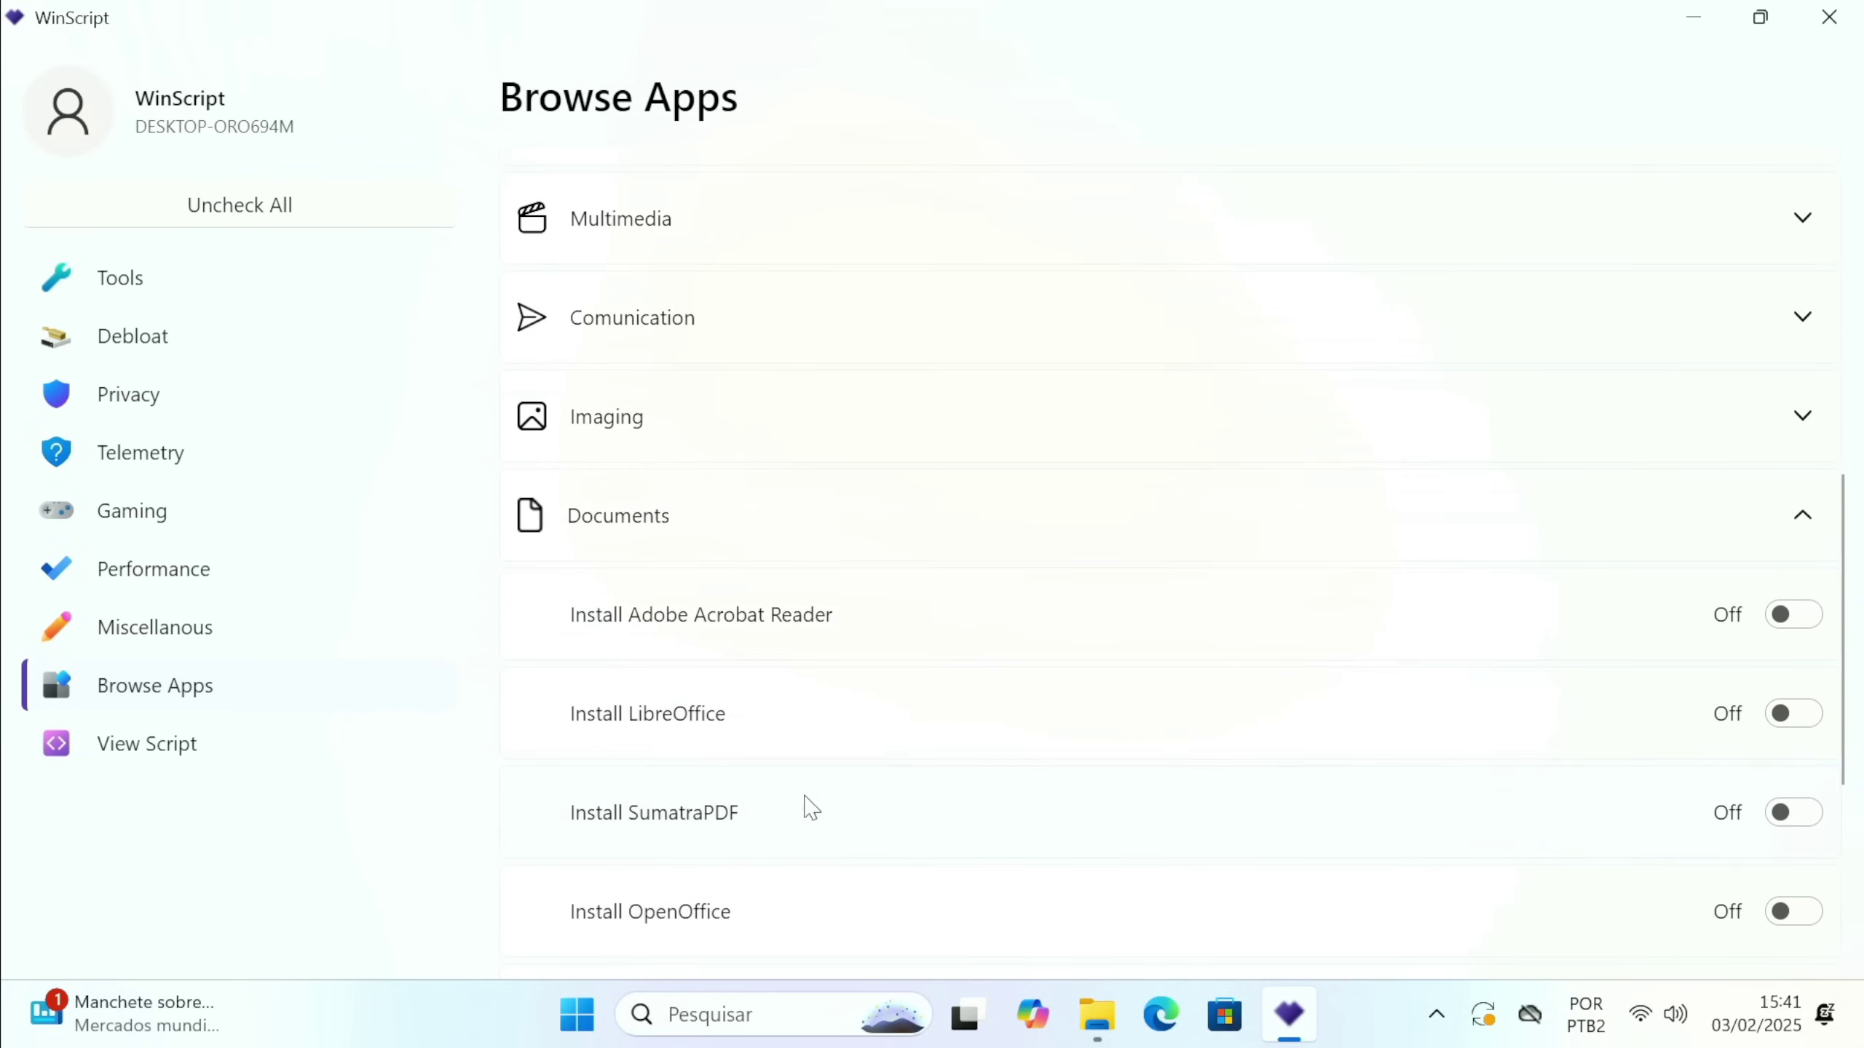
scroll(753, 733, up, 3)
click(750, 732)
scroll(744, 734, down, 3)
scroll(777, 705, up, 4)
Expand the Multimedia group in Browse Apps and turn on Install VLC.
click(765, 608)
click(743, 547)
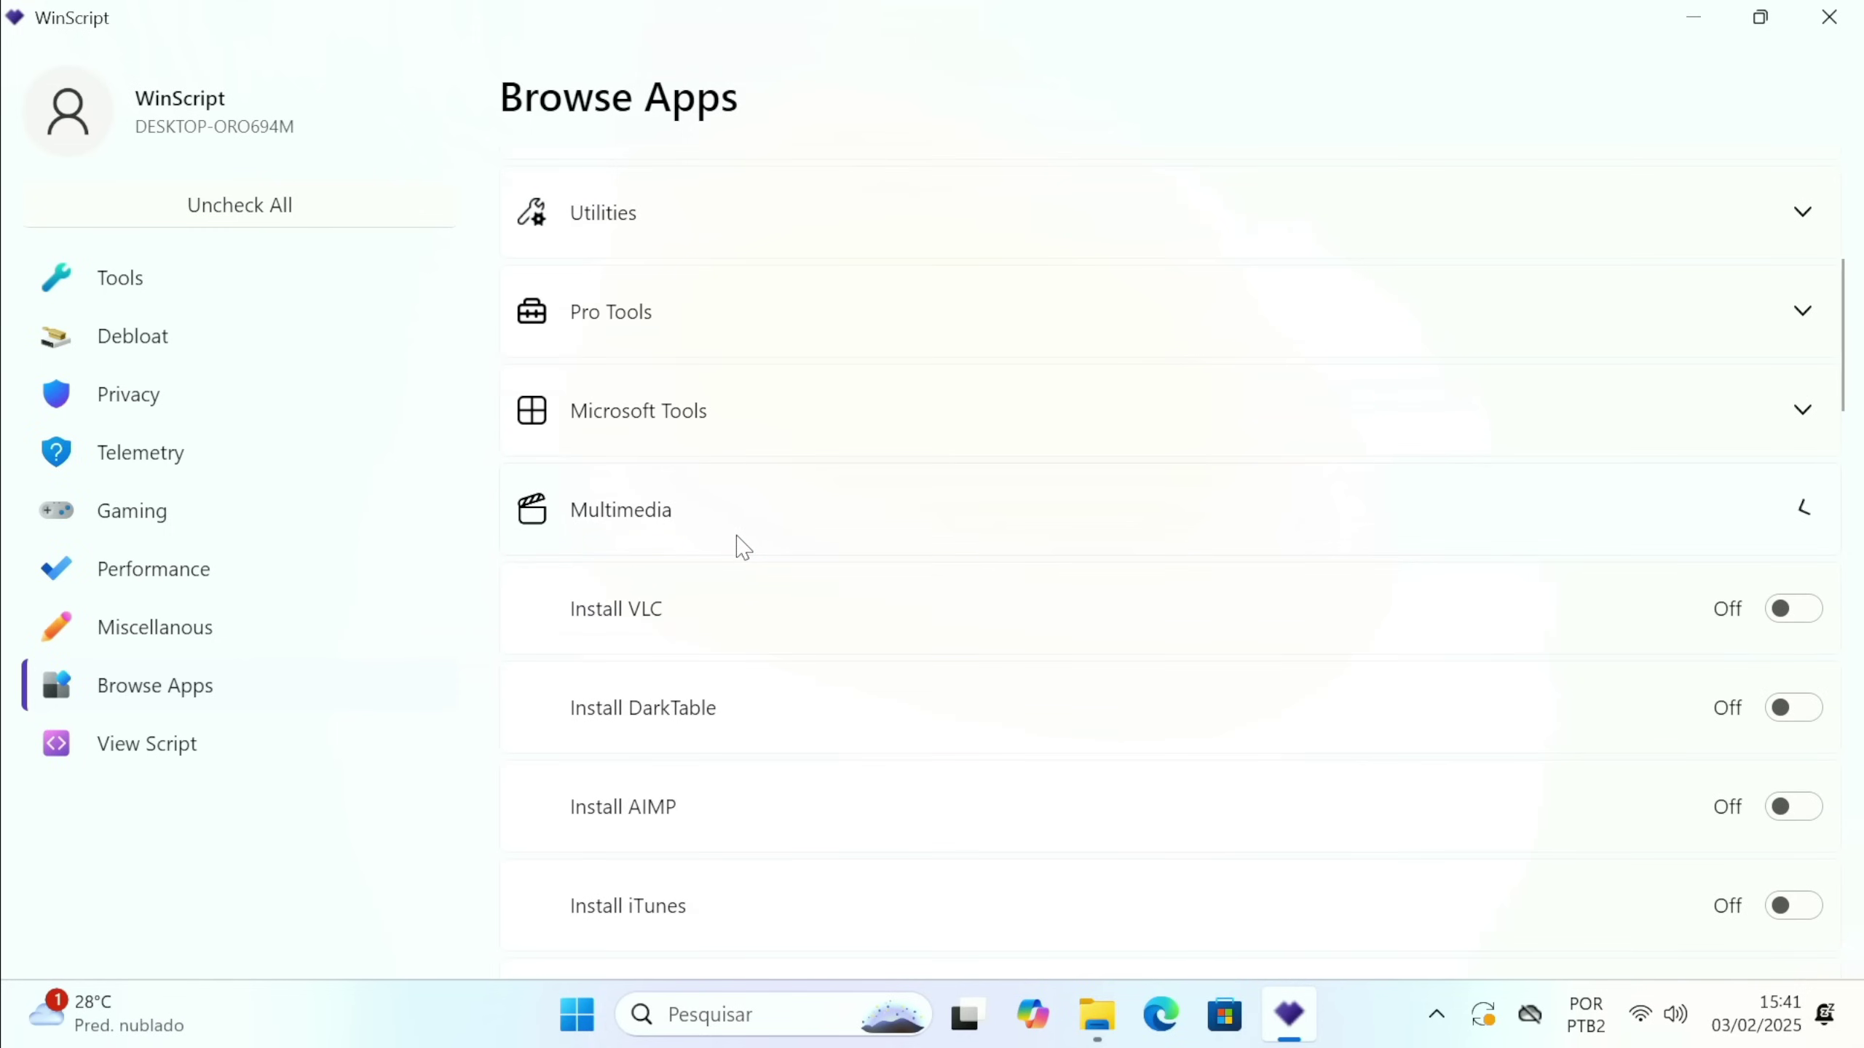
click(1783, 609)
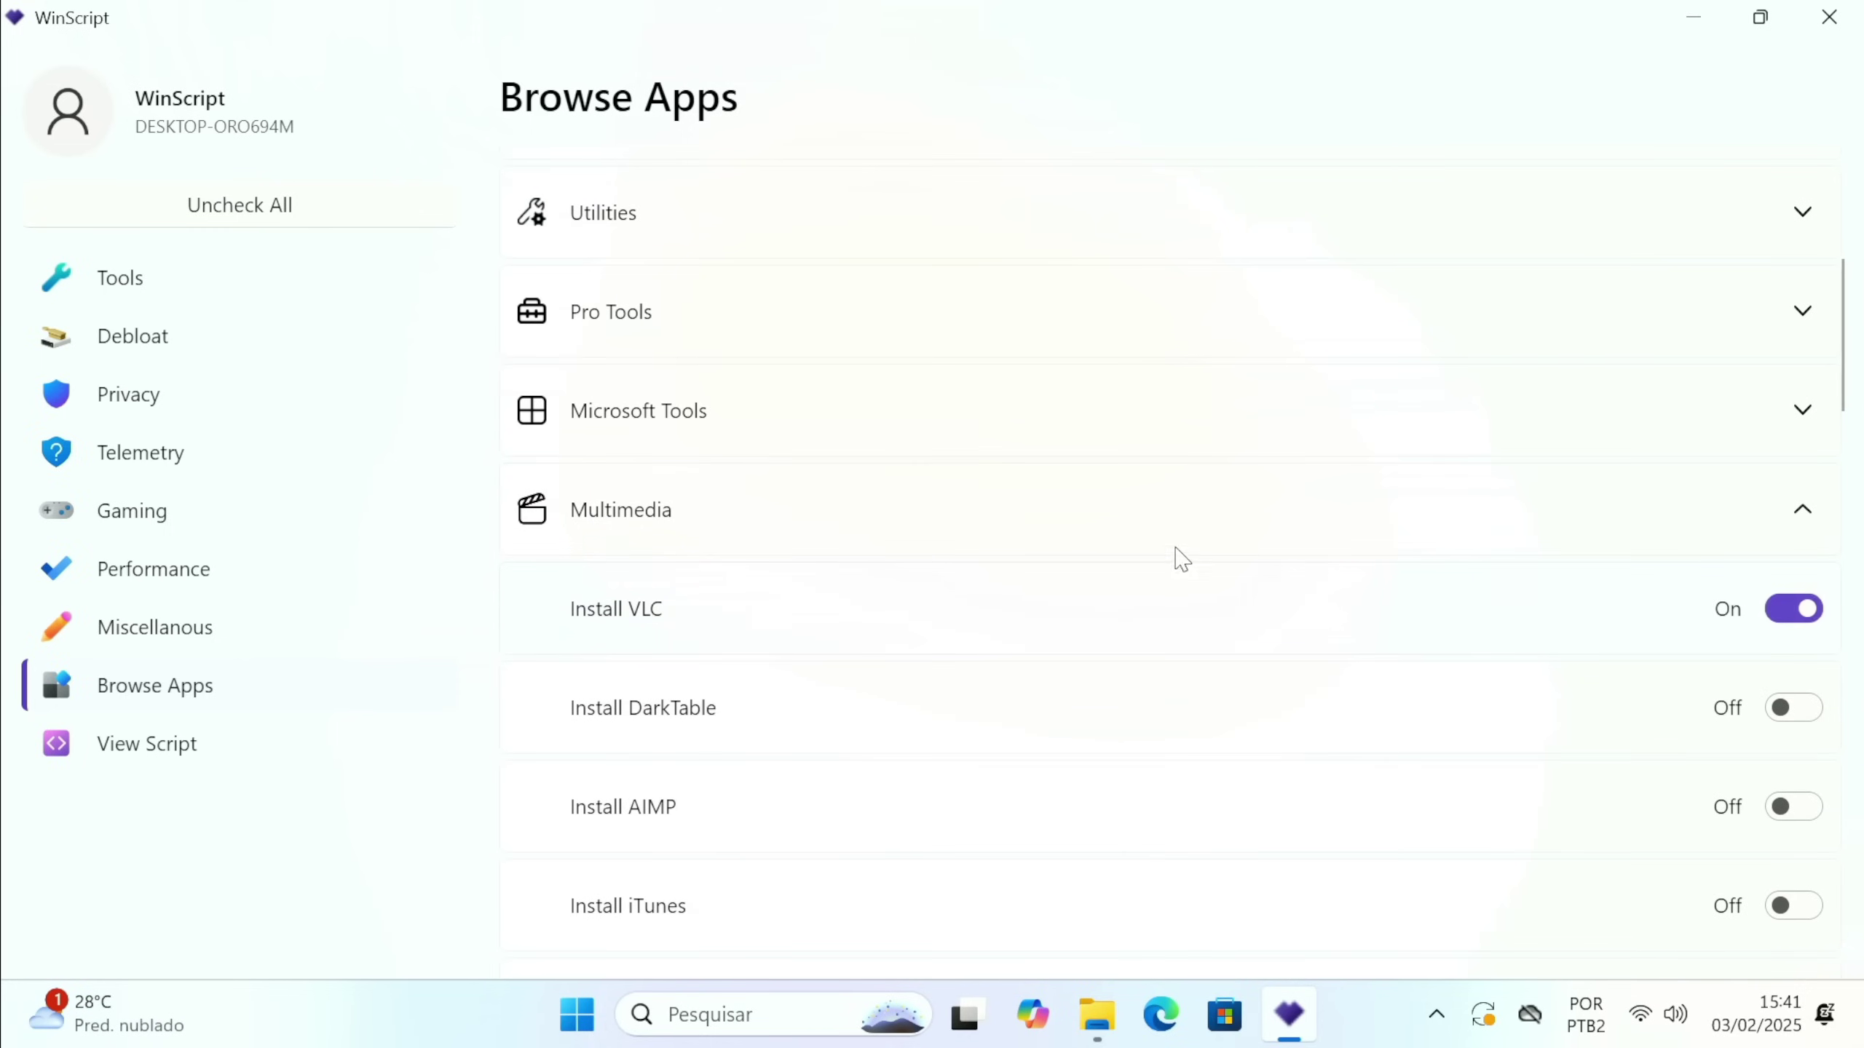
scroll(1064, 576, up, 3)
Open View Script and read through the commands of the generated script.
click(156, 744)
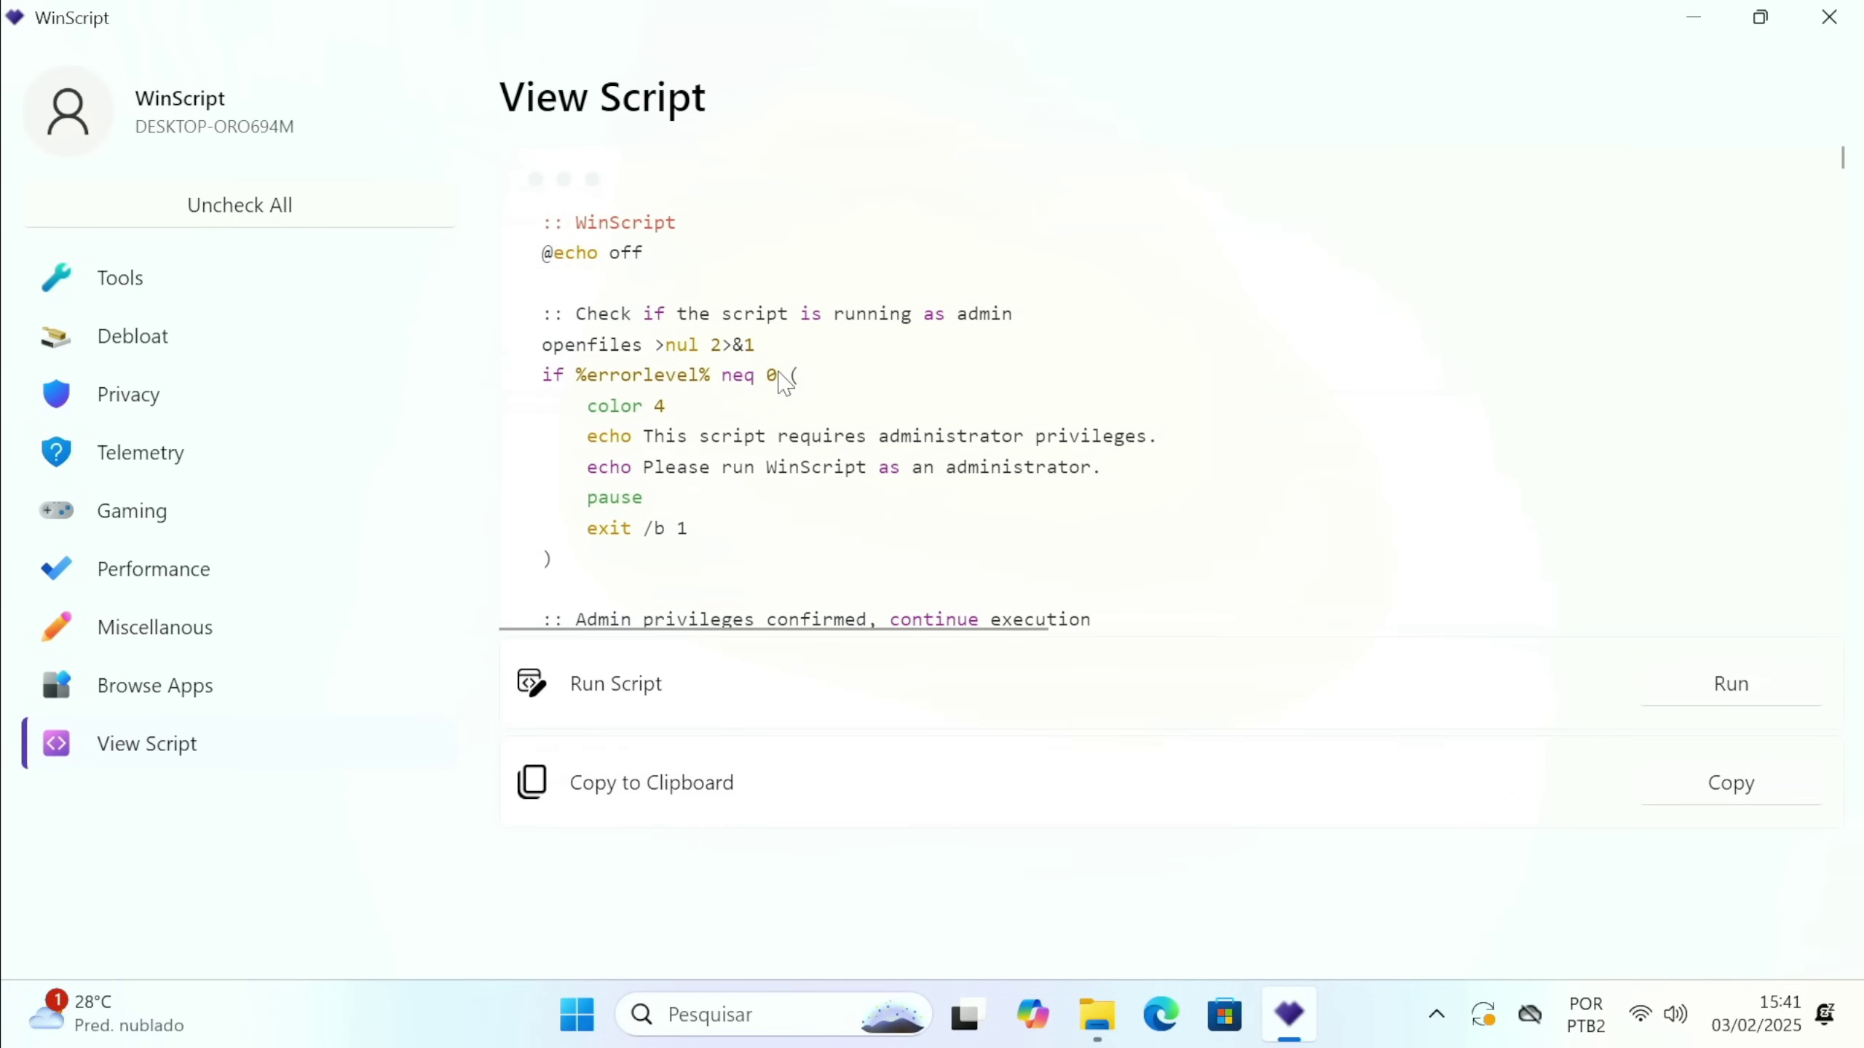
scroll(767, 399, down, 15)
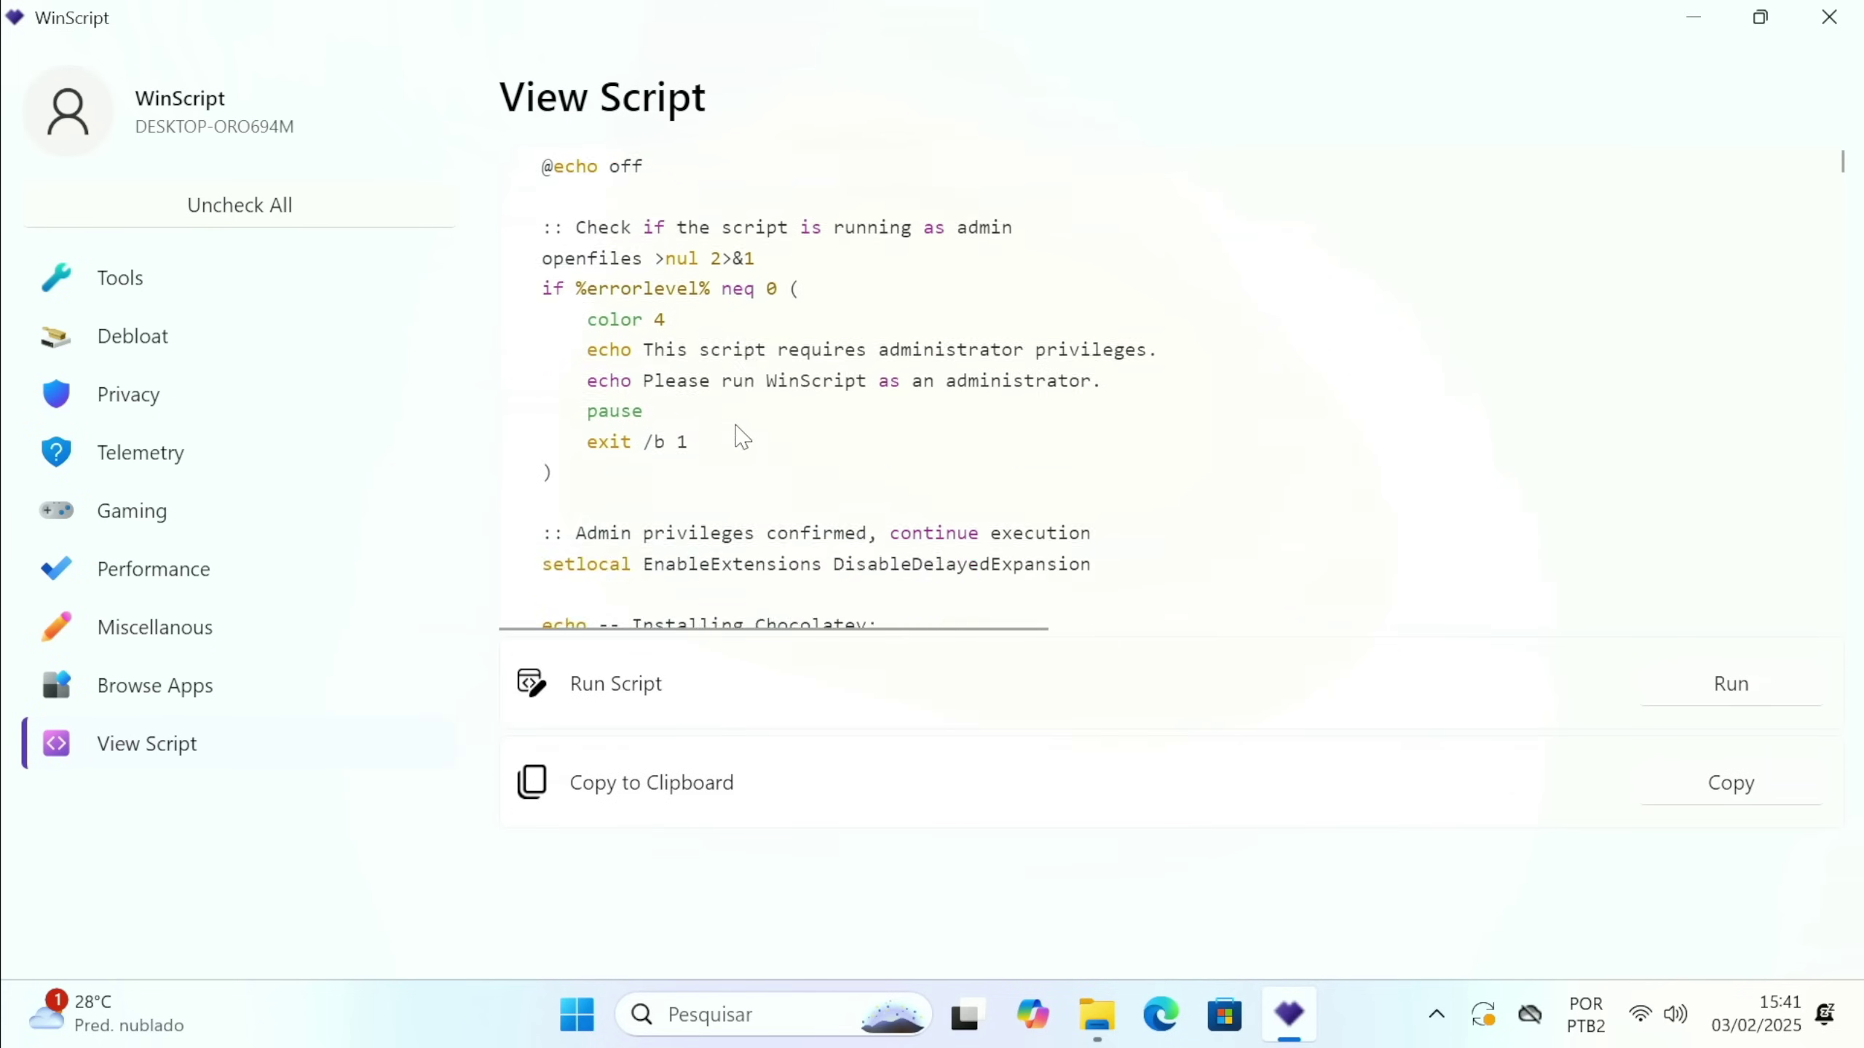
scroll(723, 450, up, 5)
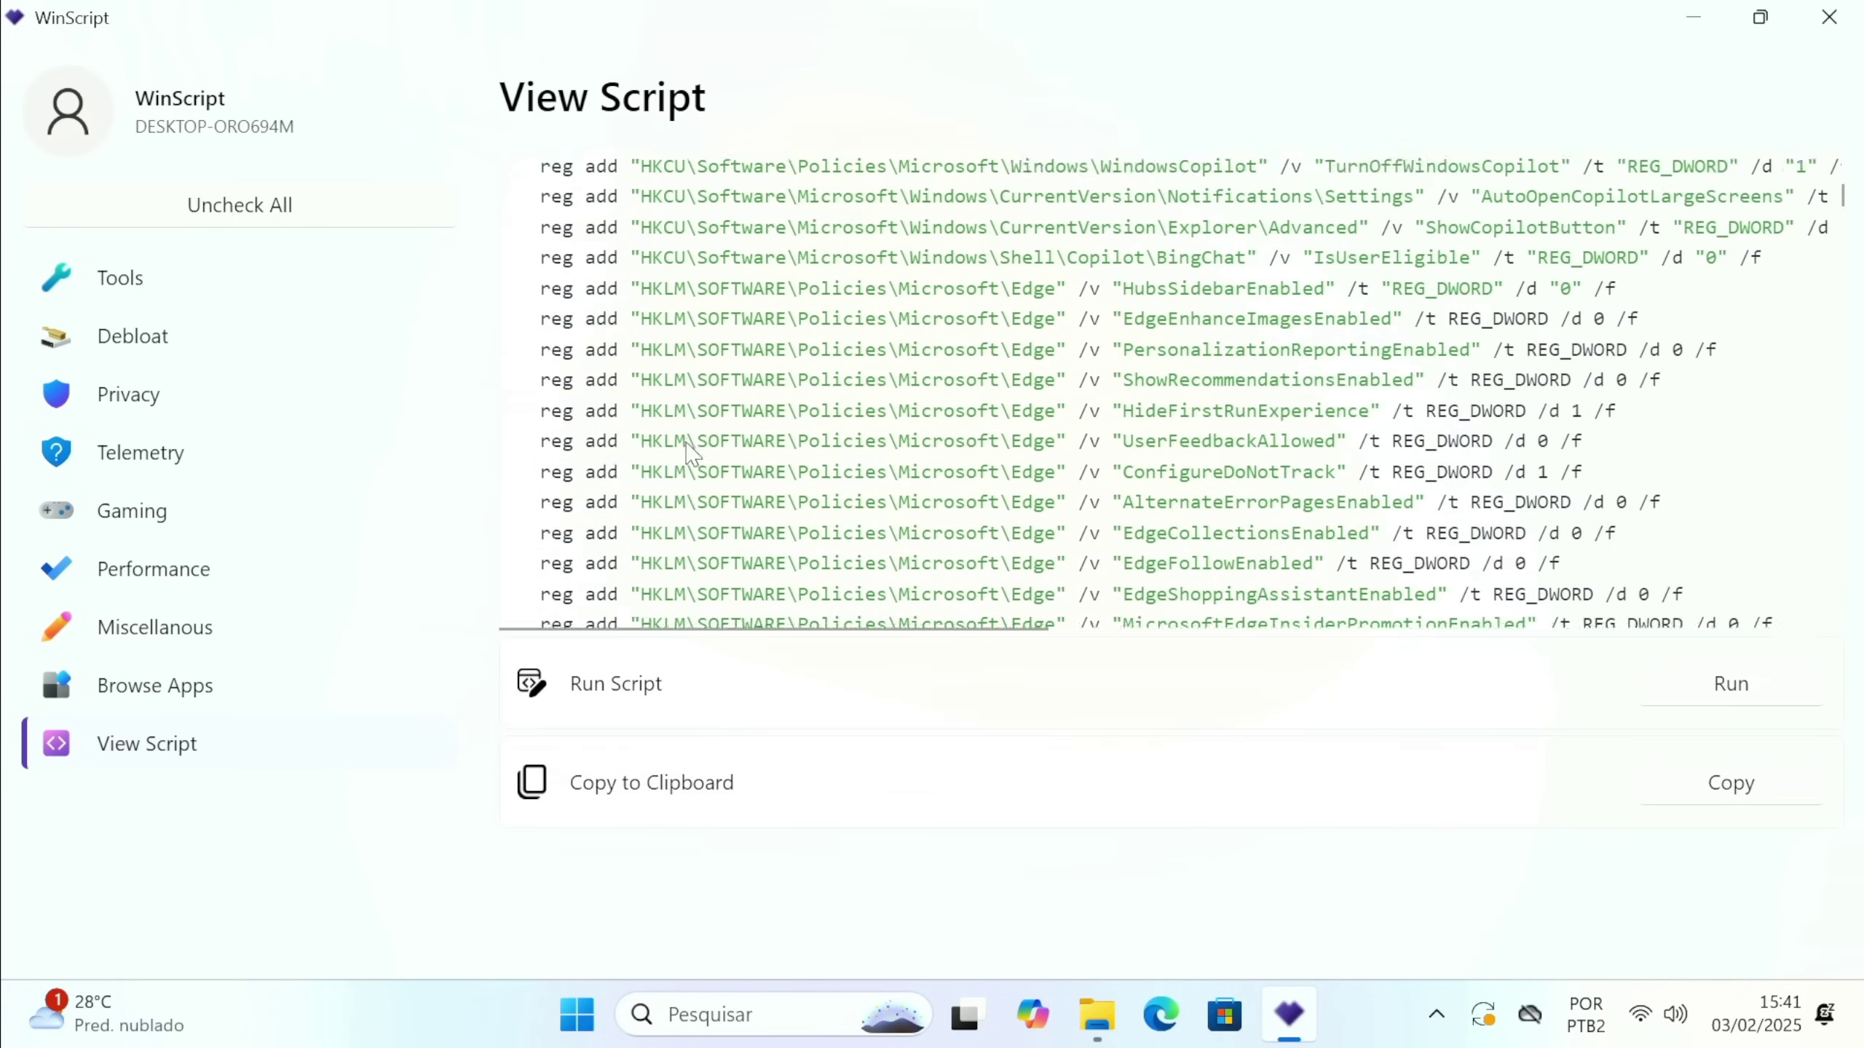
Try to run the generated script directly from View Script, and close the console window it opens.
click(1722, 699)
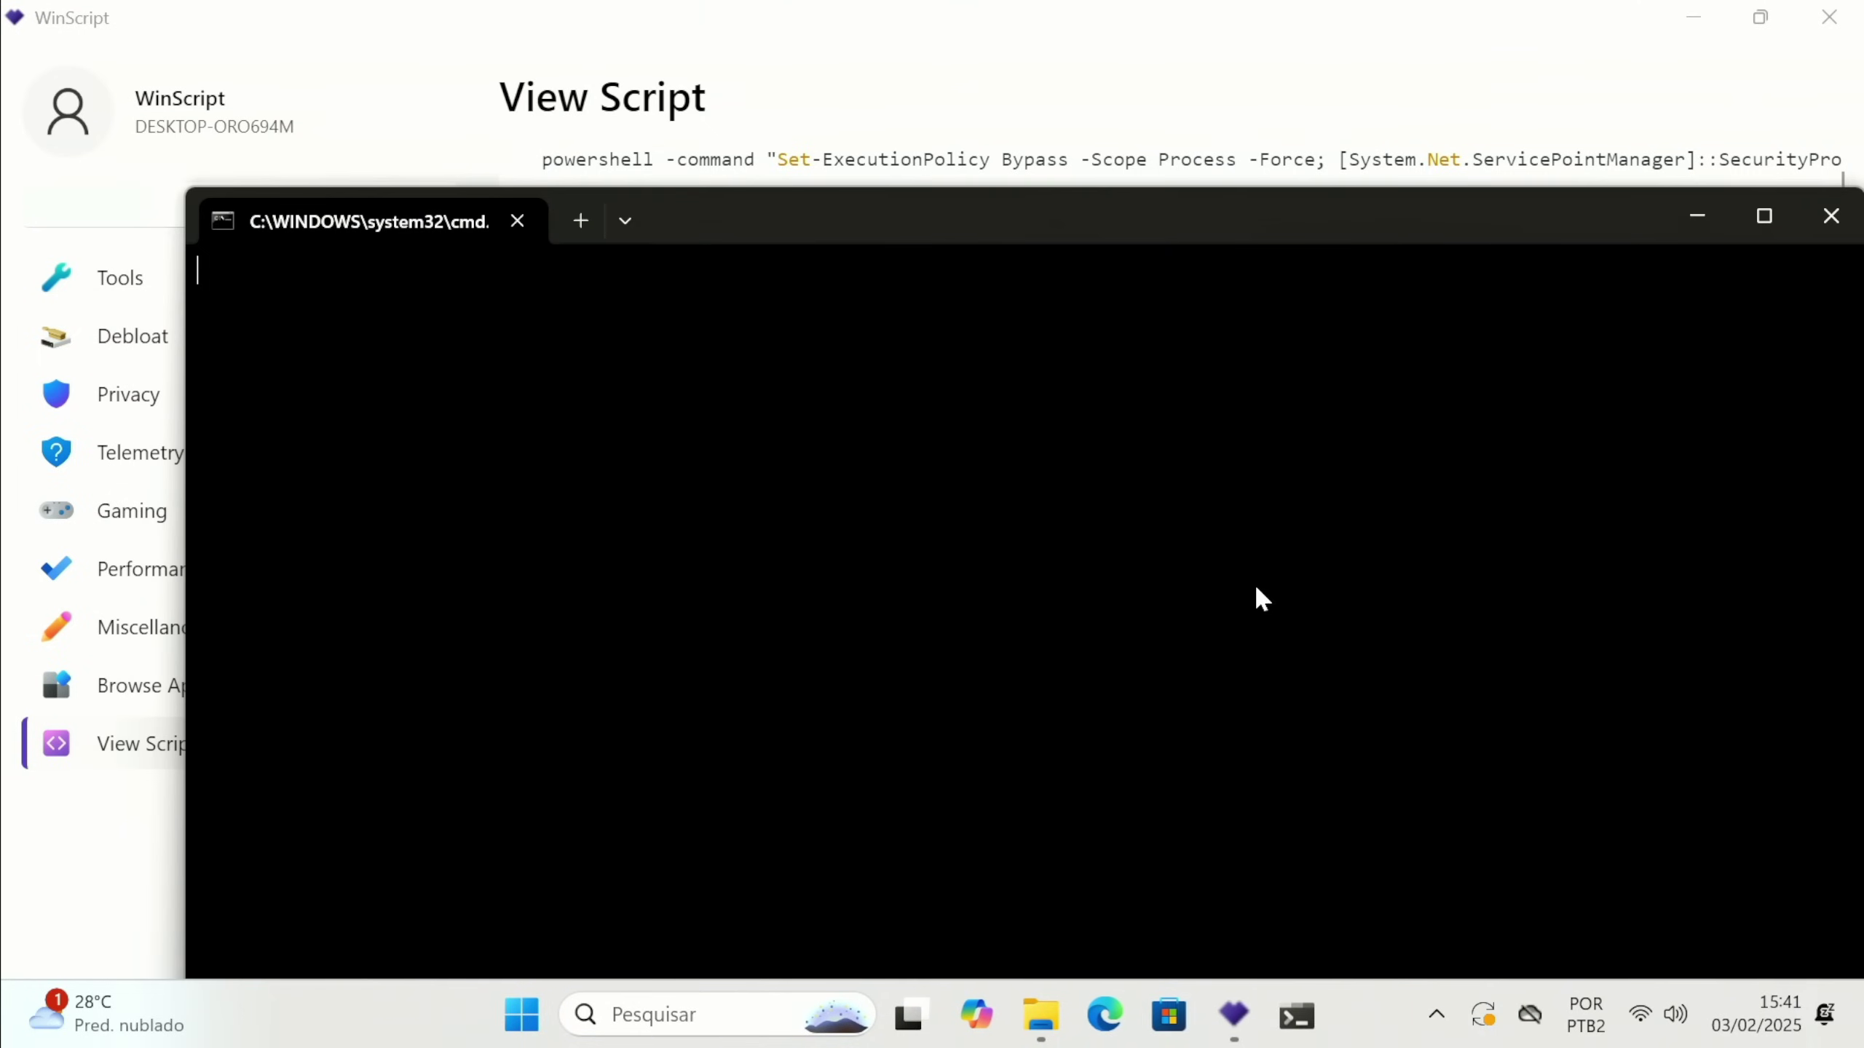
drag(942, 231, 927, 165)
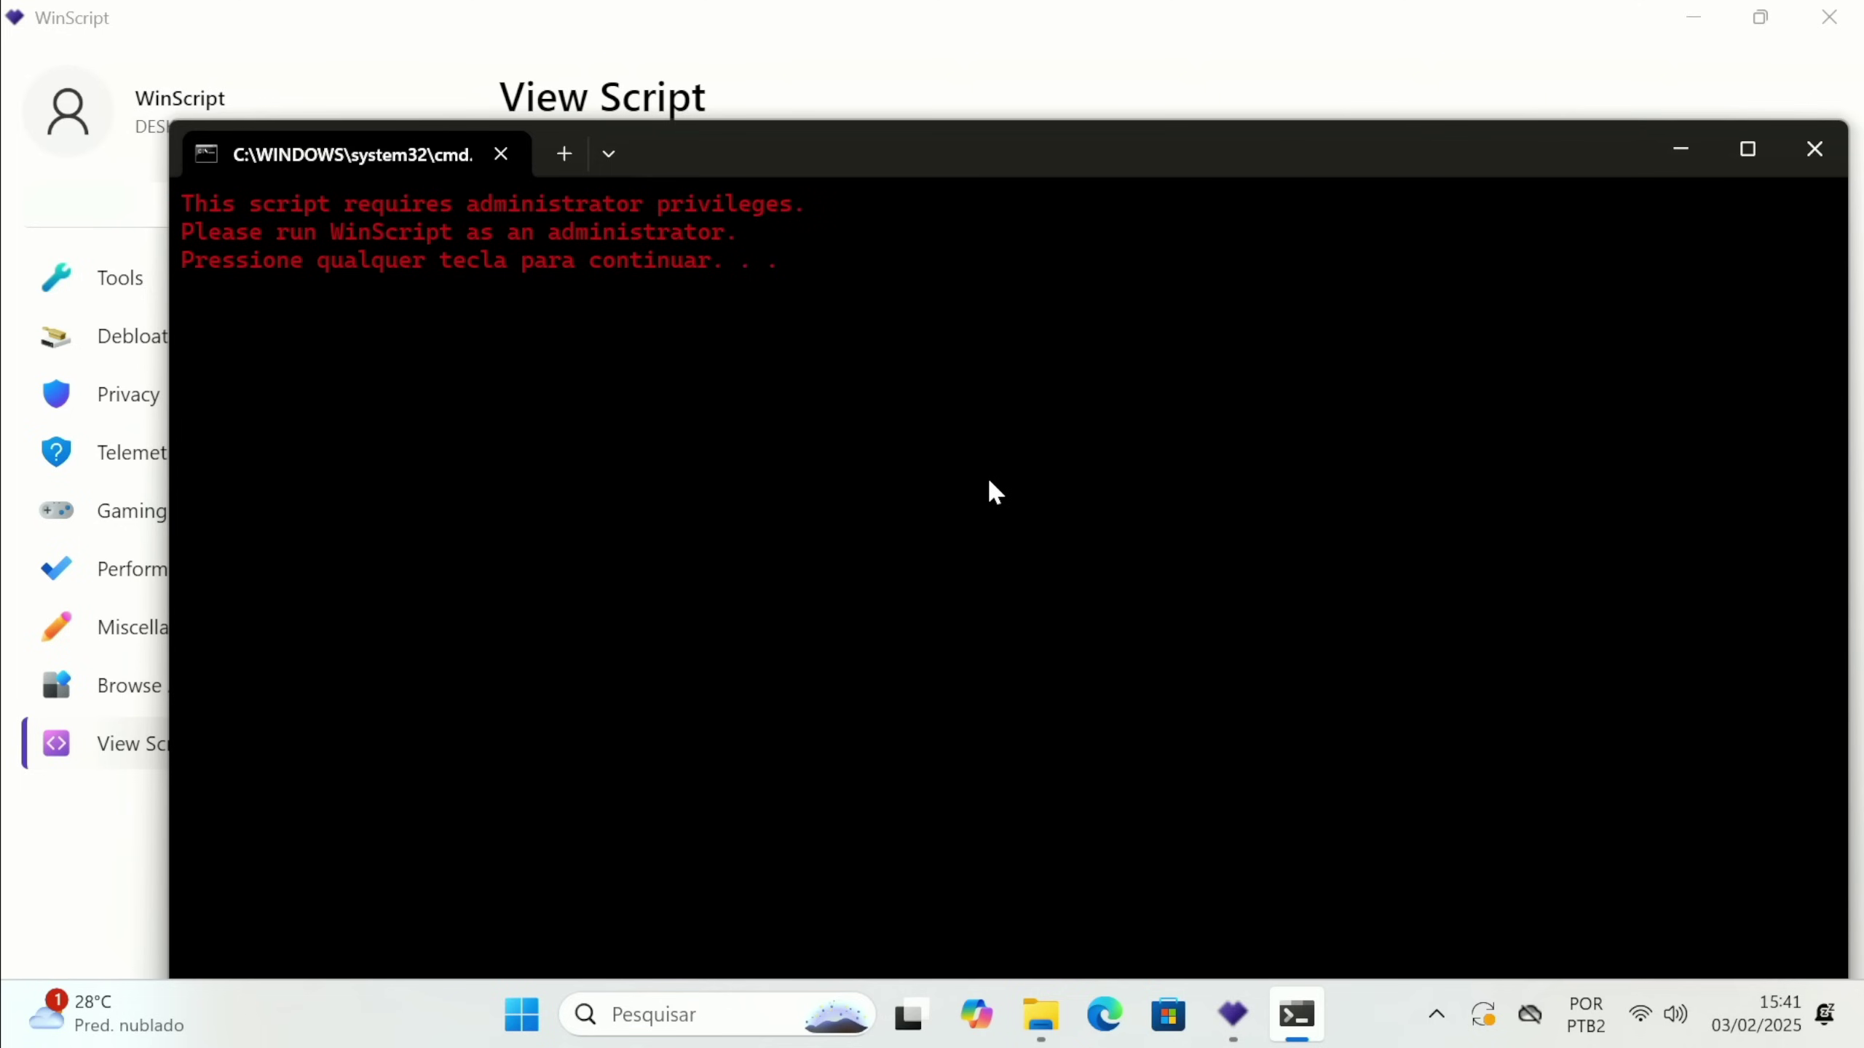
click(1814, 149)
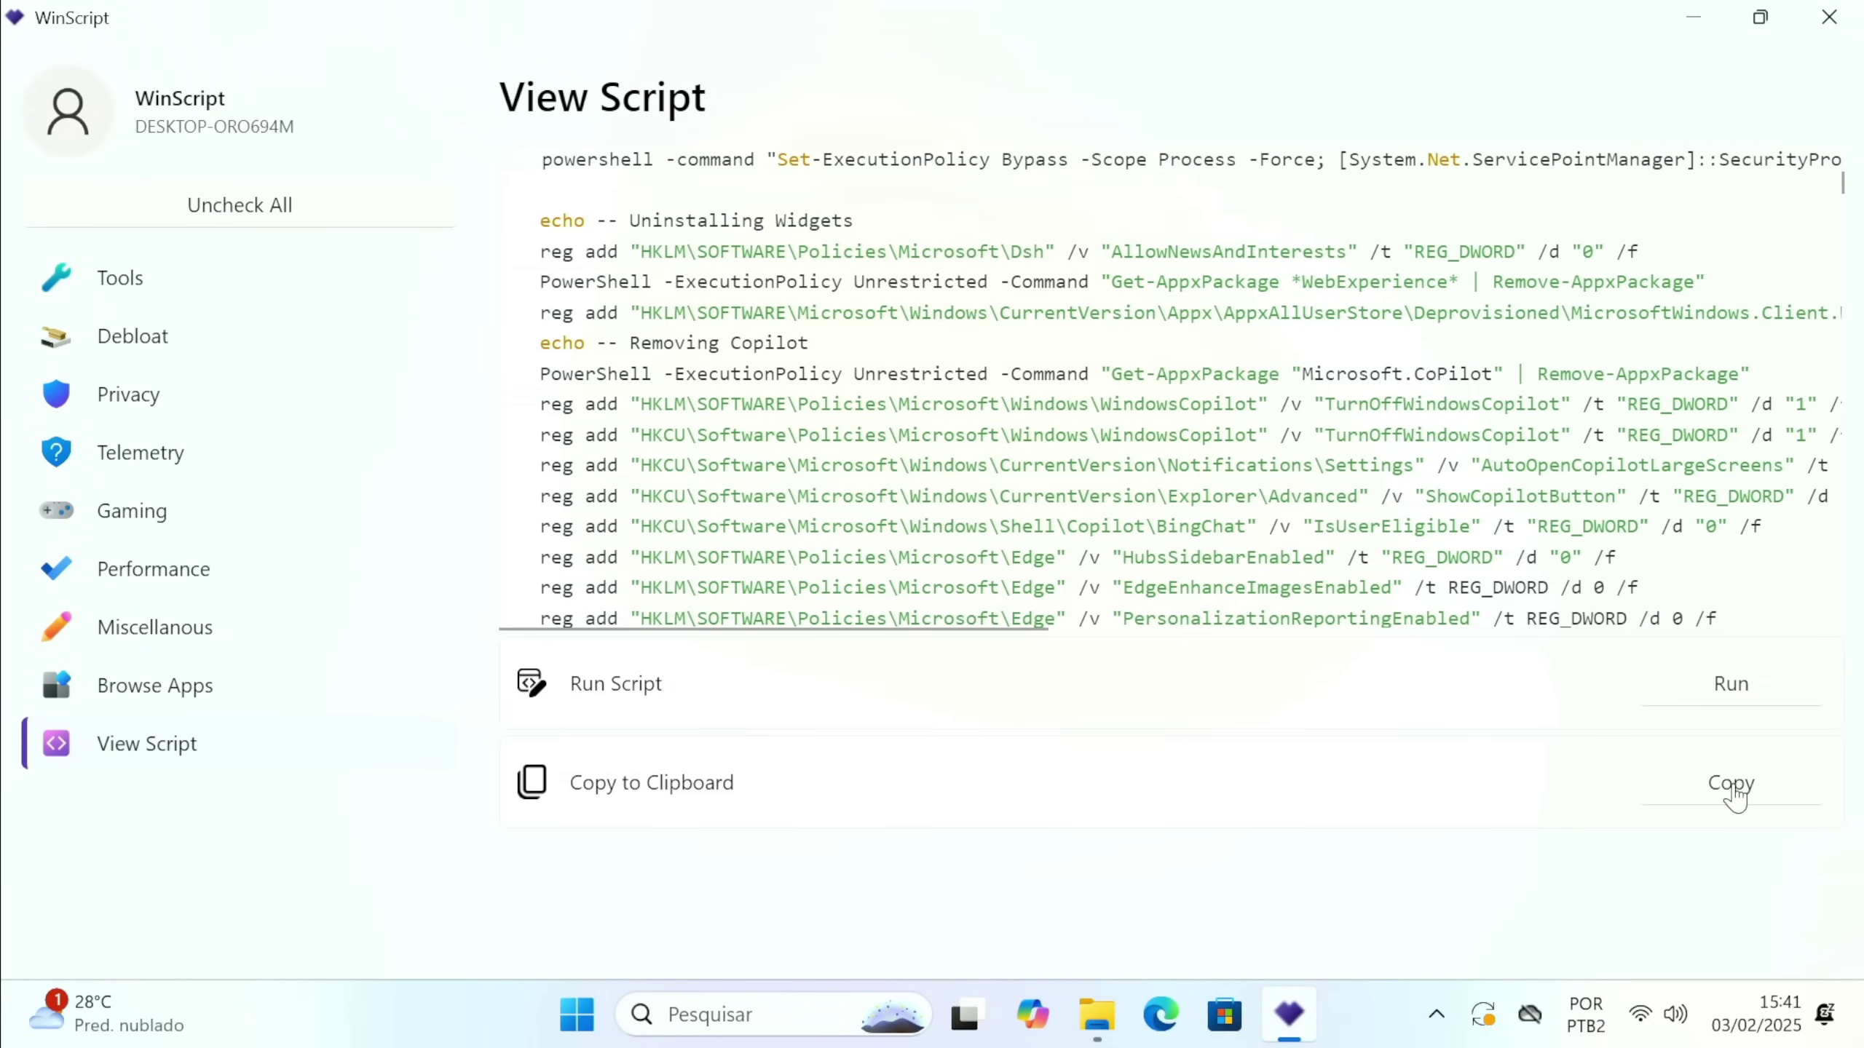
Copy the generated script to the clipboard and run it in a Command Prompt opened as administrator.
scroll(1393, 576, down, 10)
scroll(1306, 441, up, 10)
click(706, 1015)
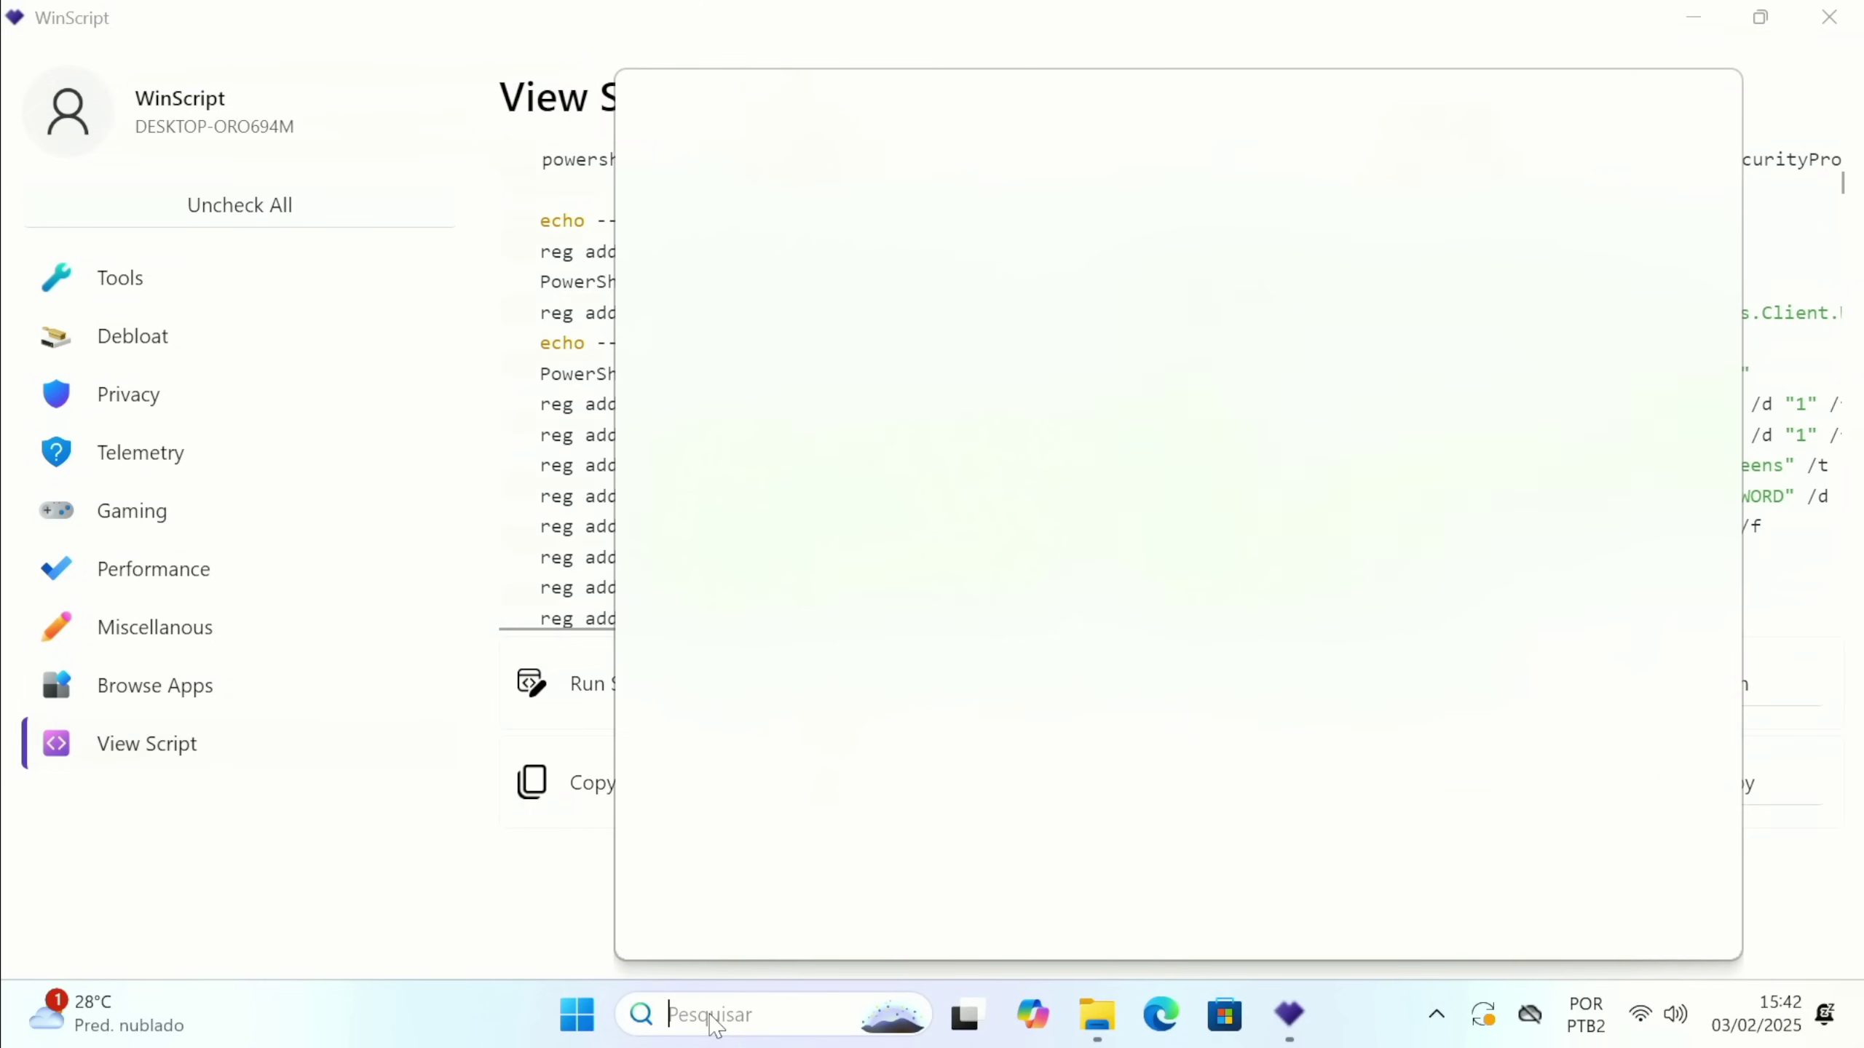
text(cmd)
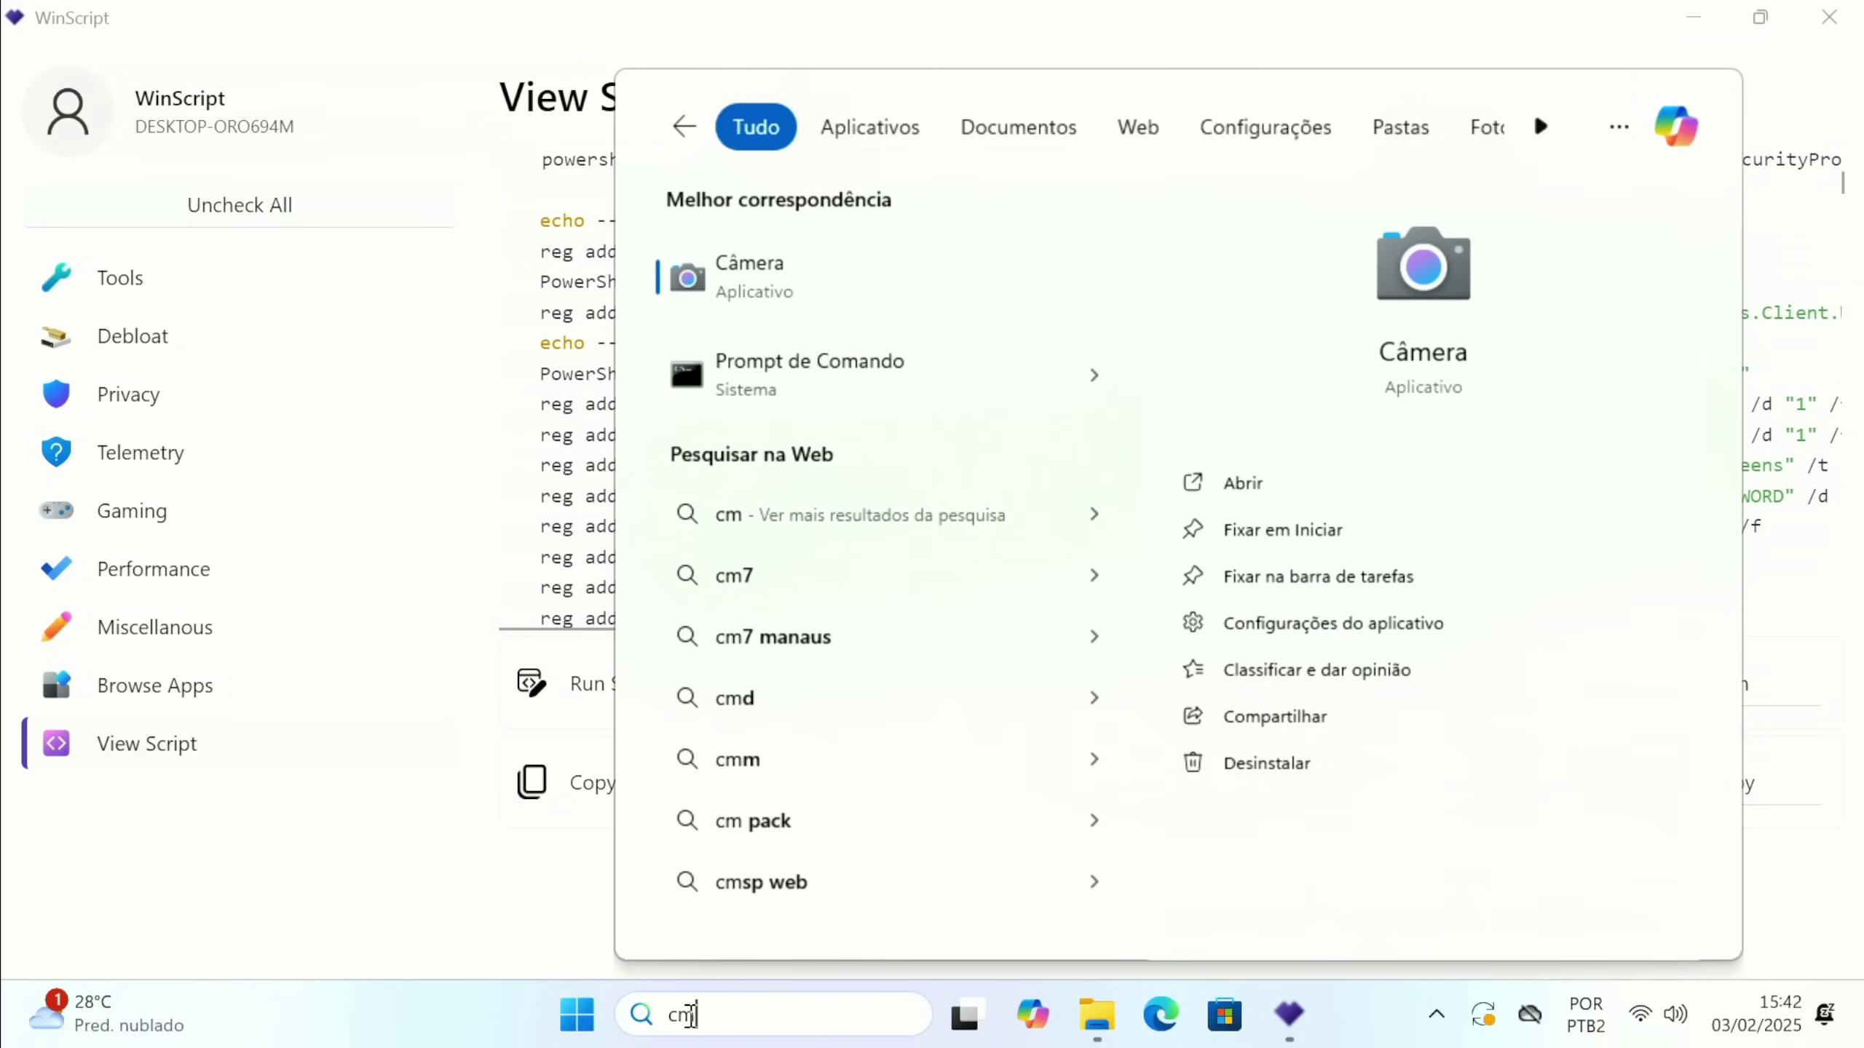
right_click(770, 279)
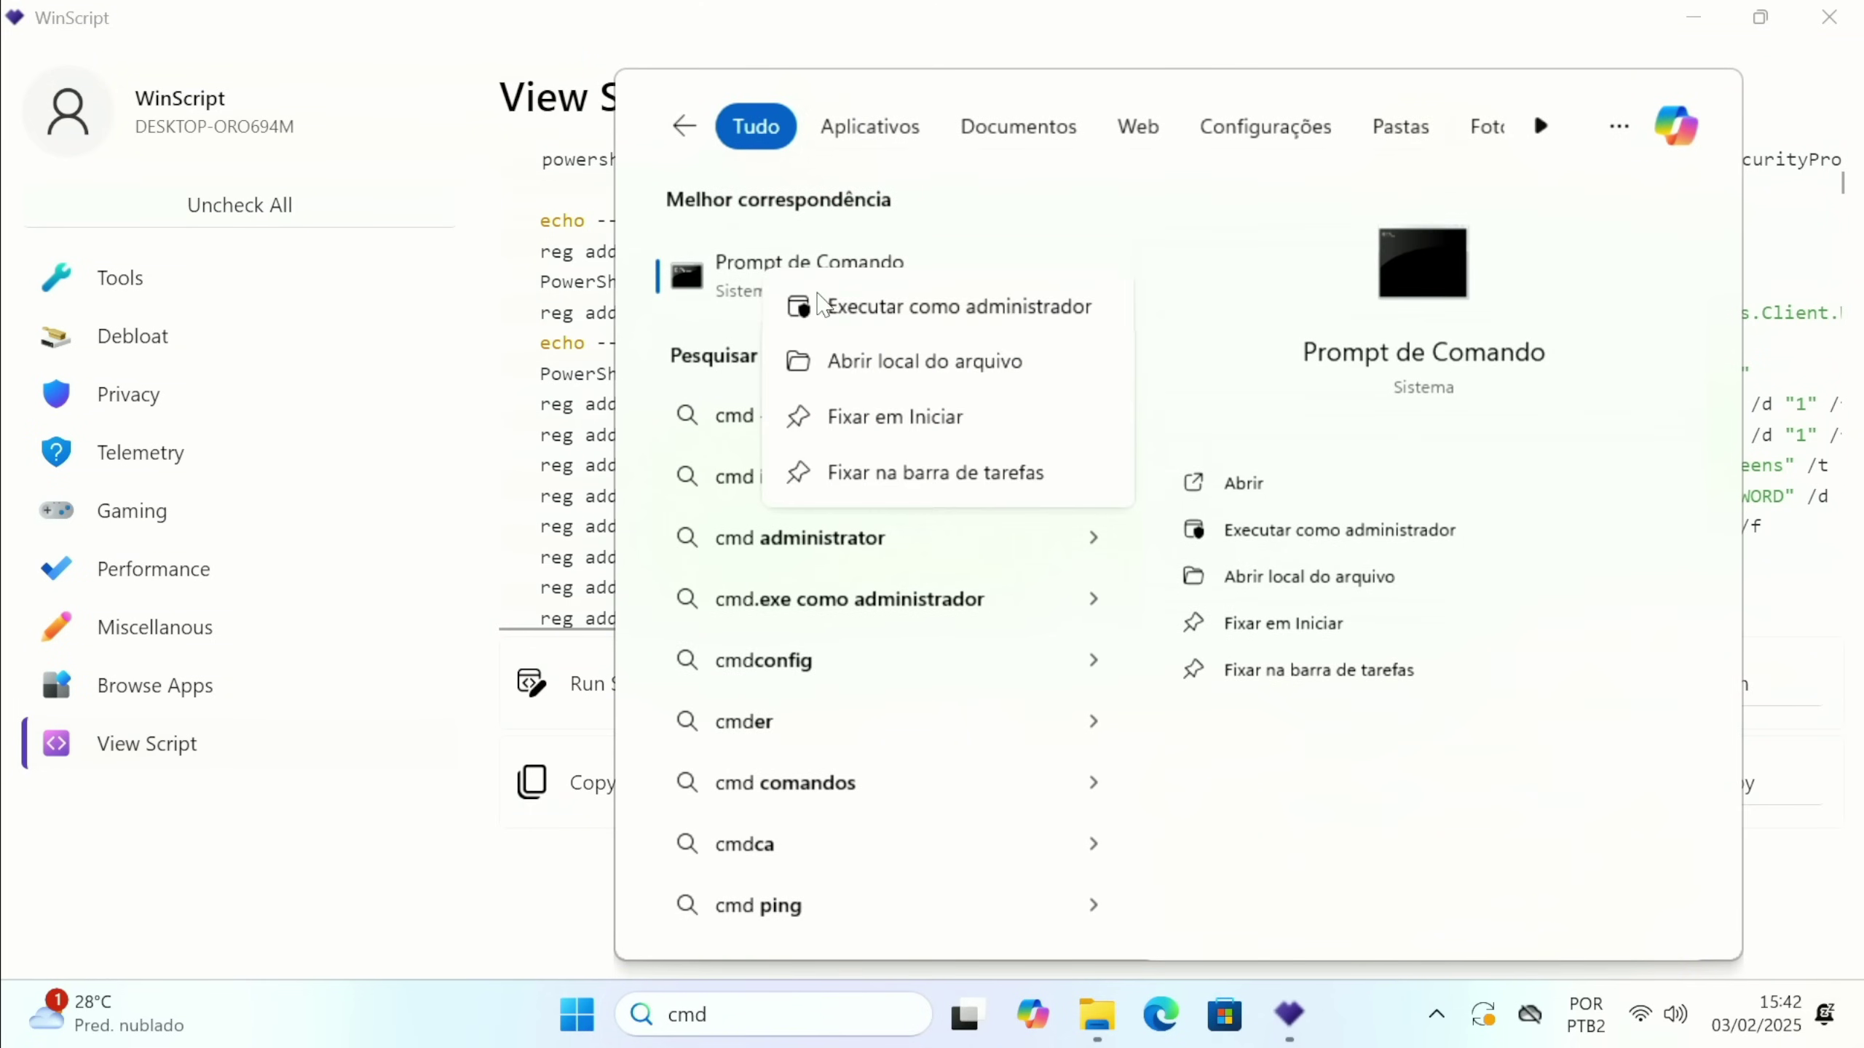
click(865, 319)
click(832, 756)
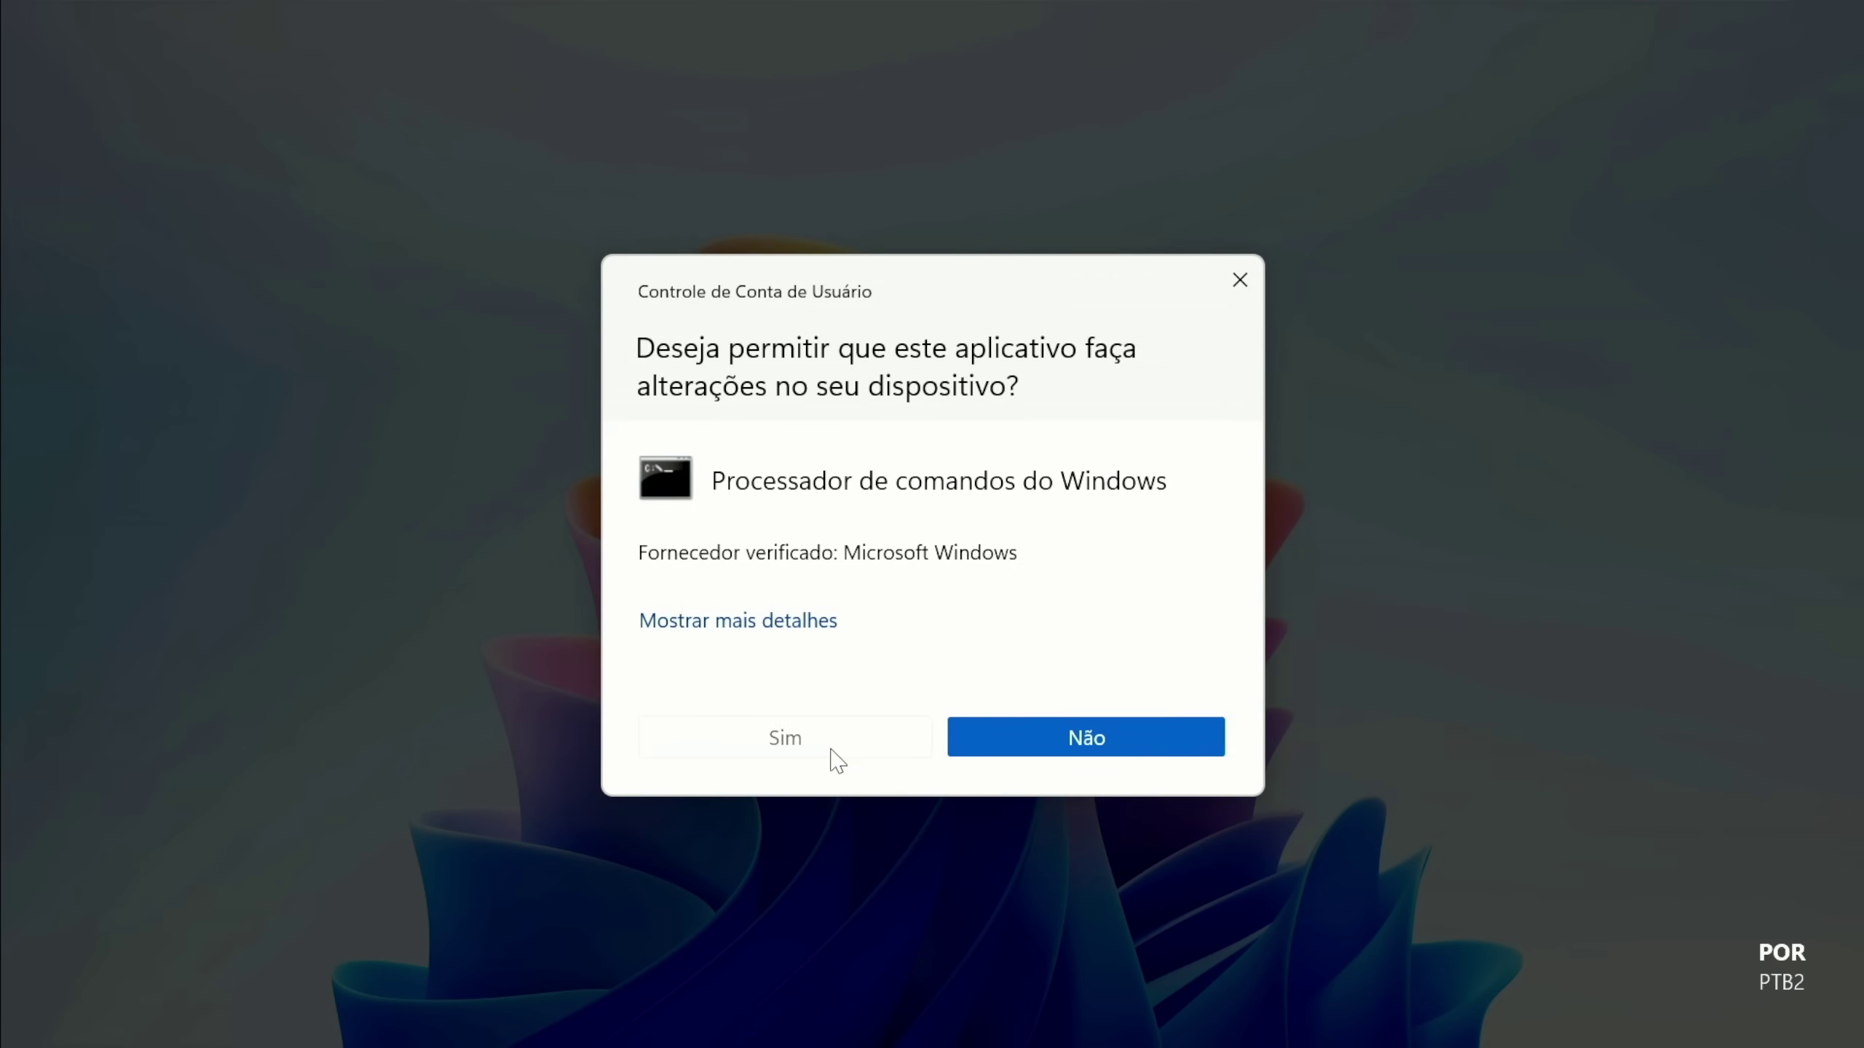
right_click(484, 285)
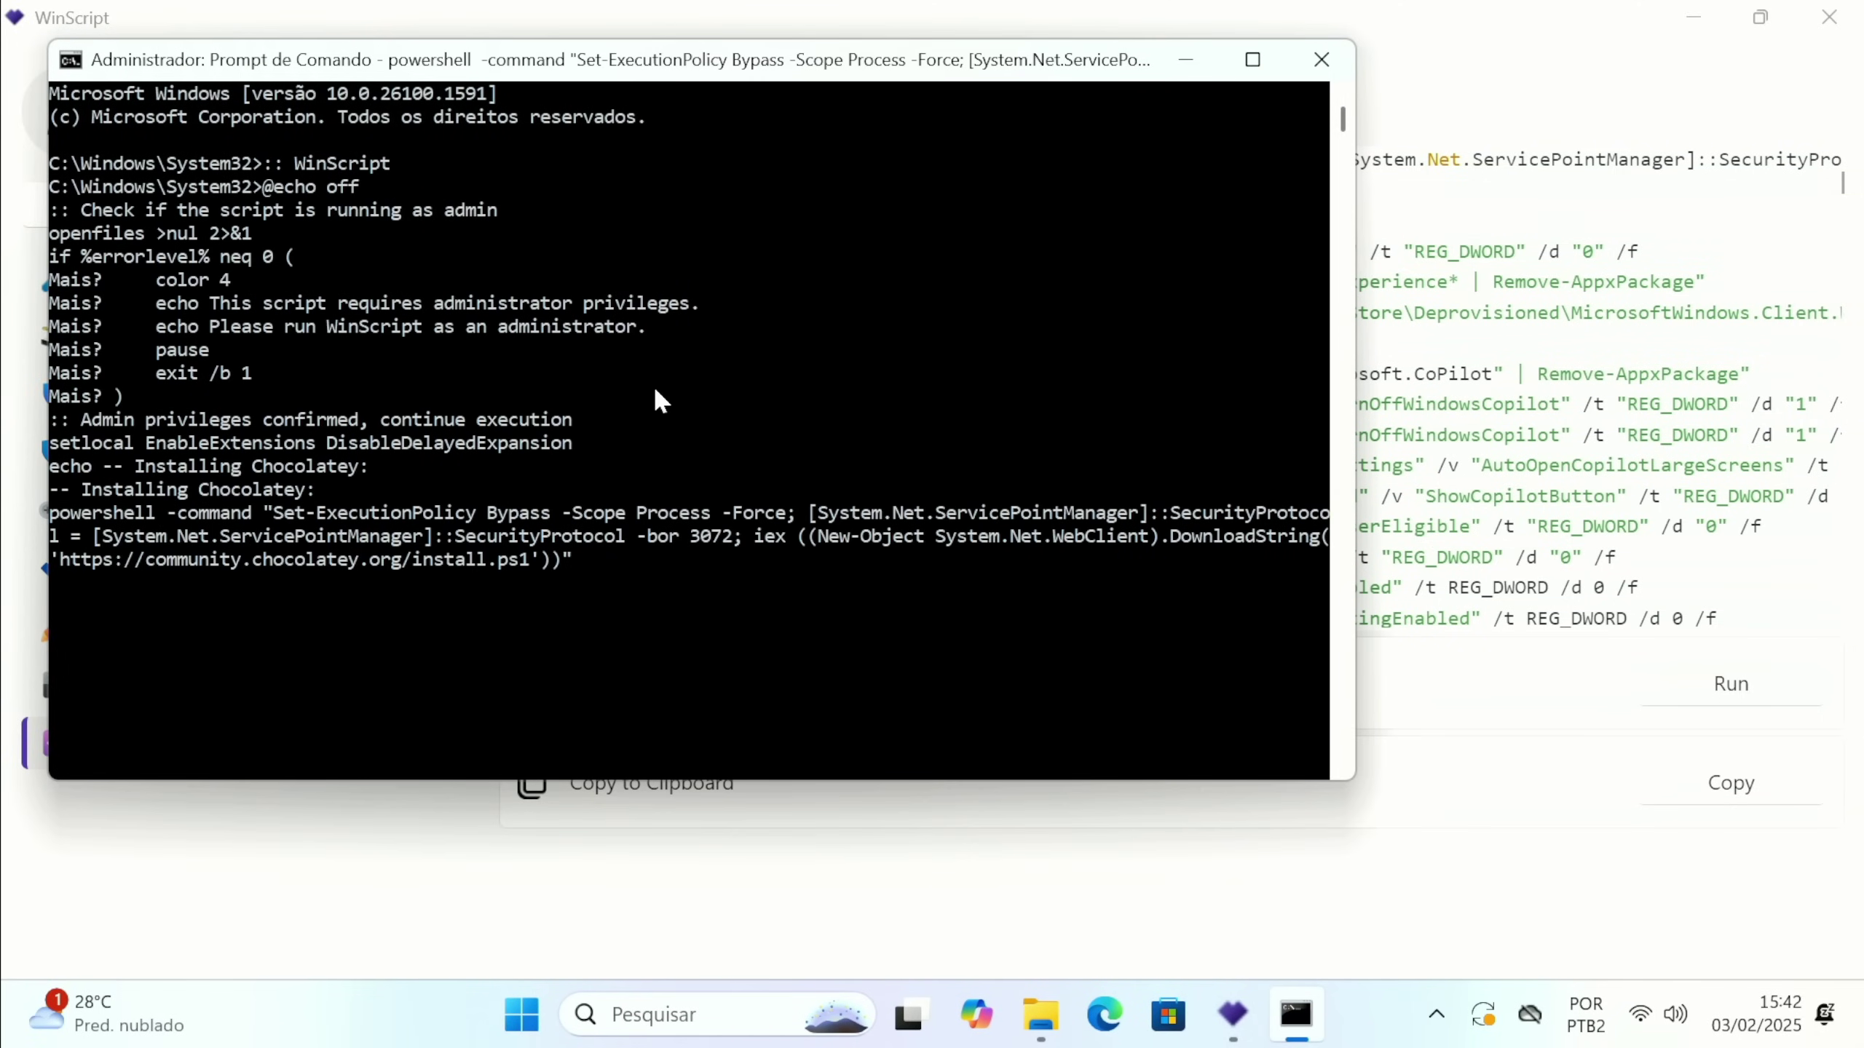
drag(440, 63, 675, 178)
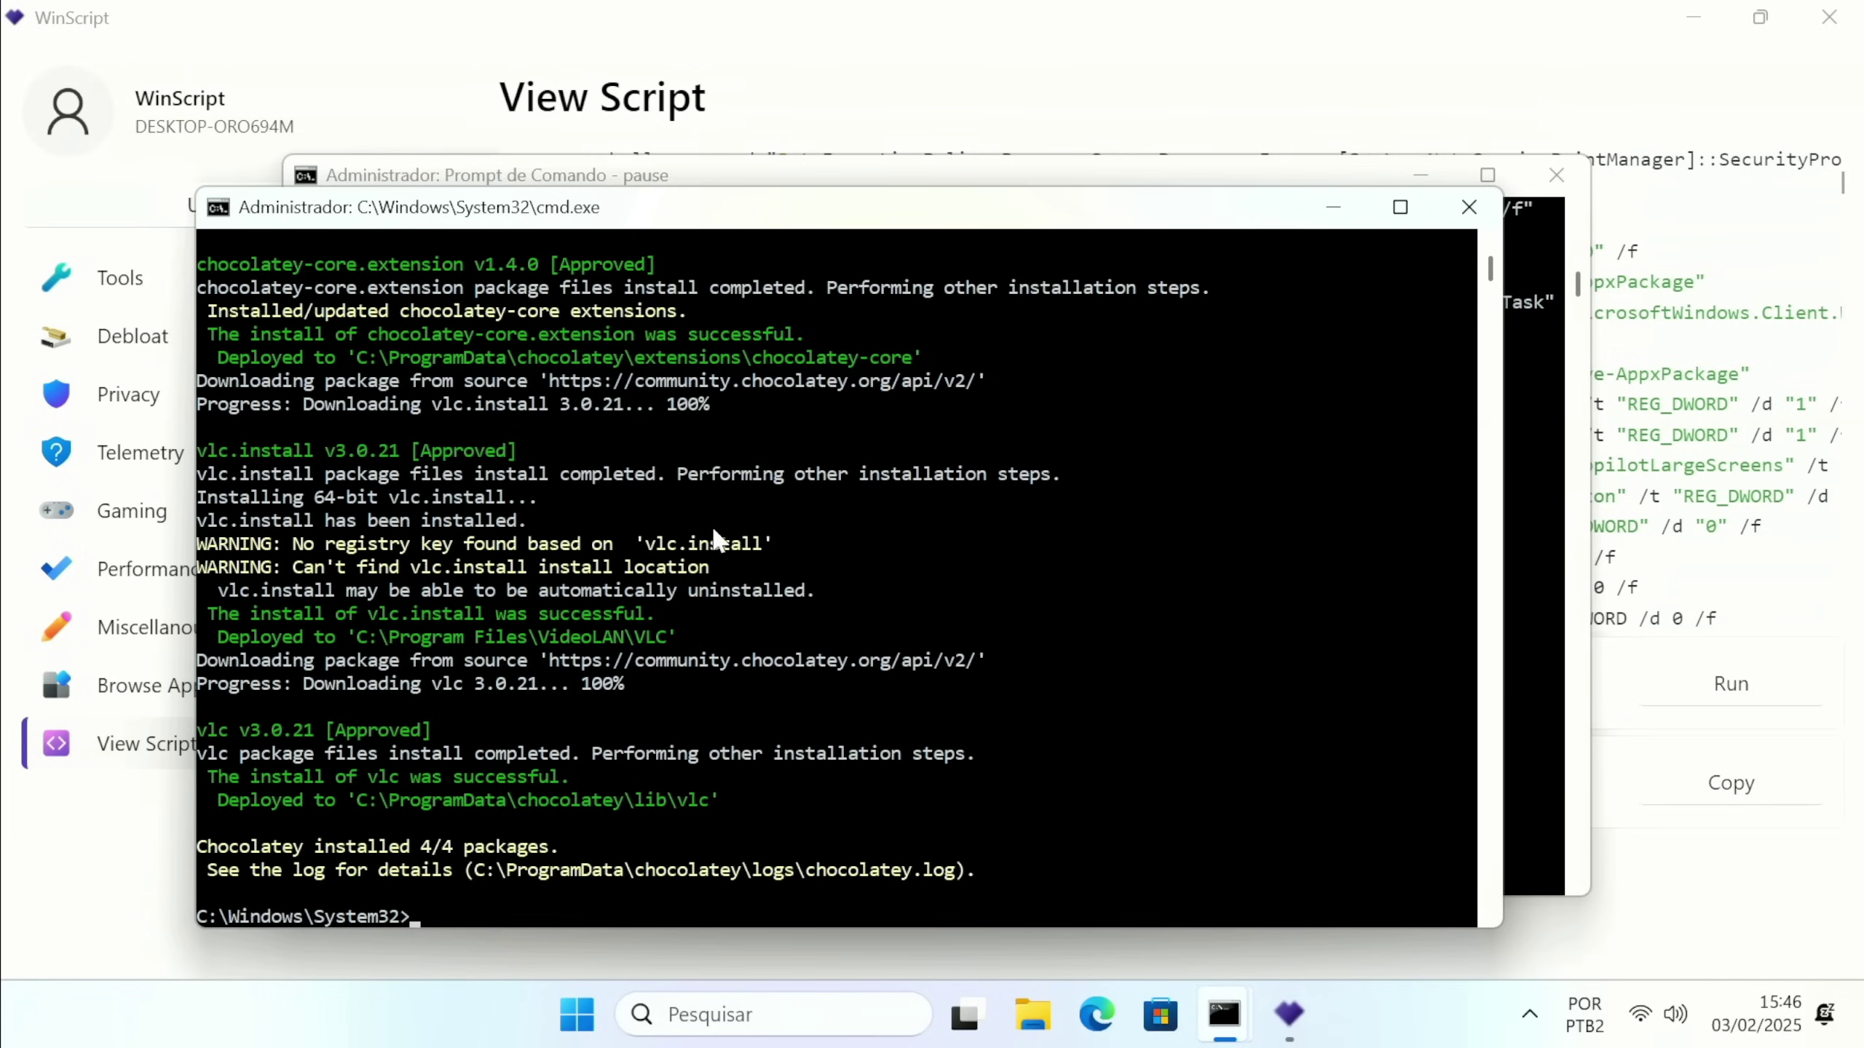
Review the VLC installation and script output, and close both Command Prompt windows.
scroll(508, 640, down, 3)
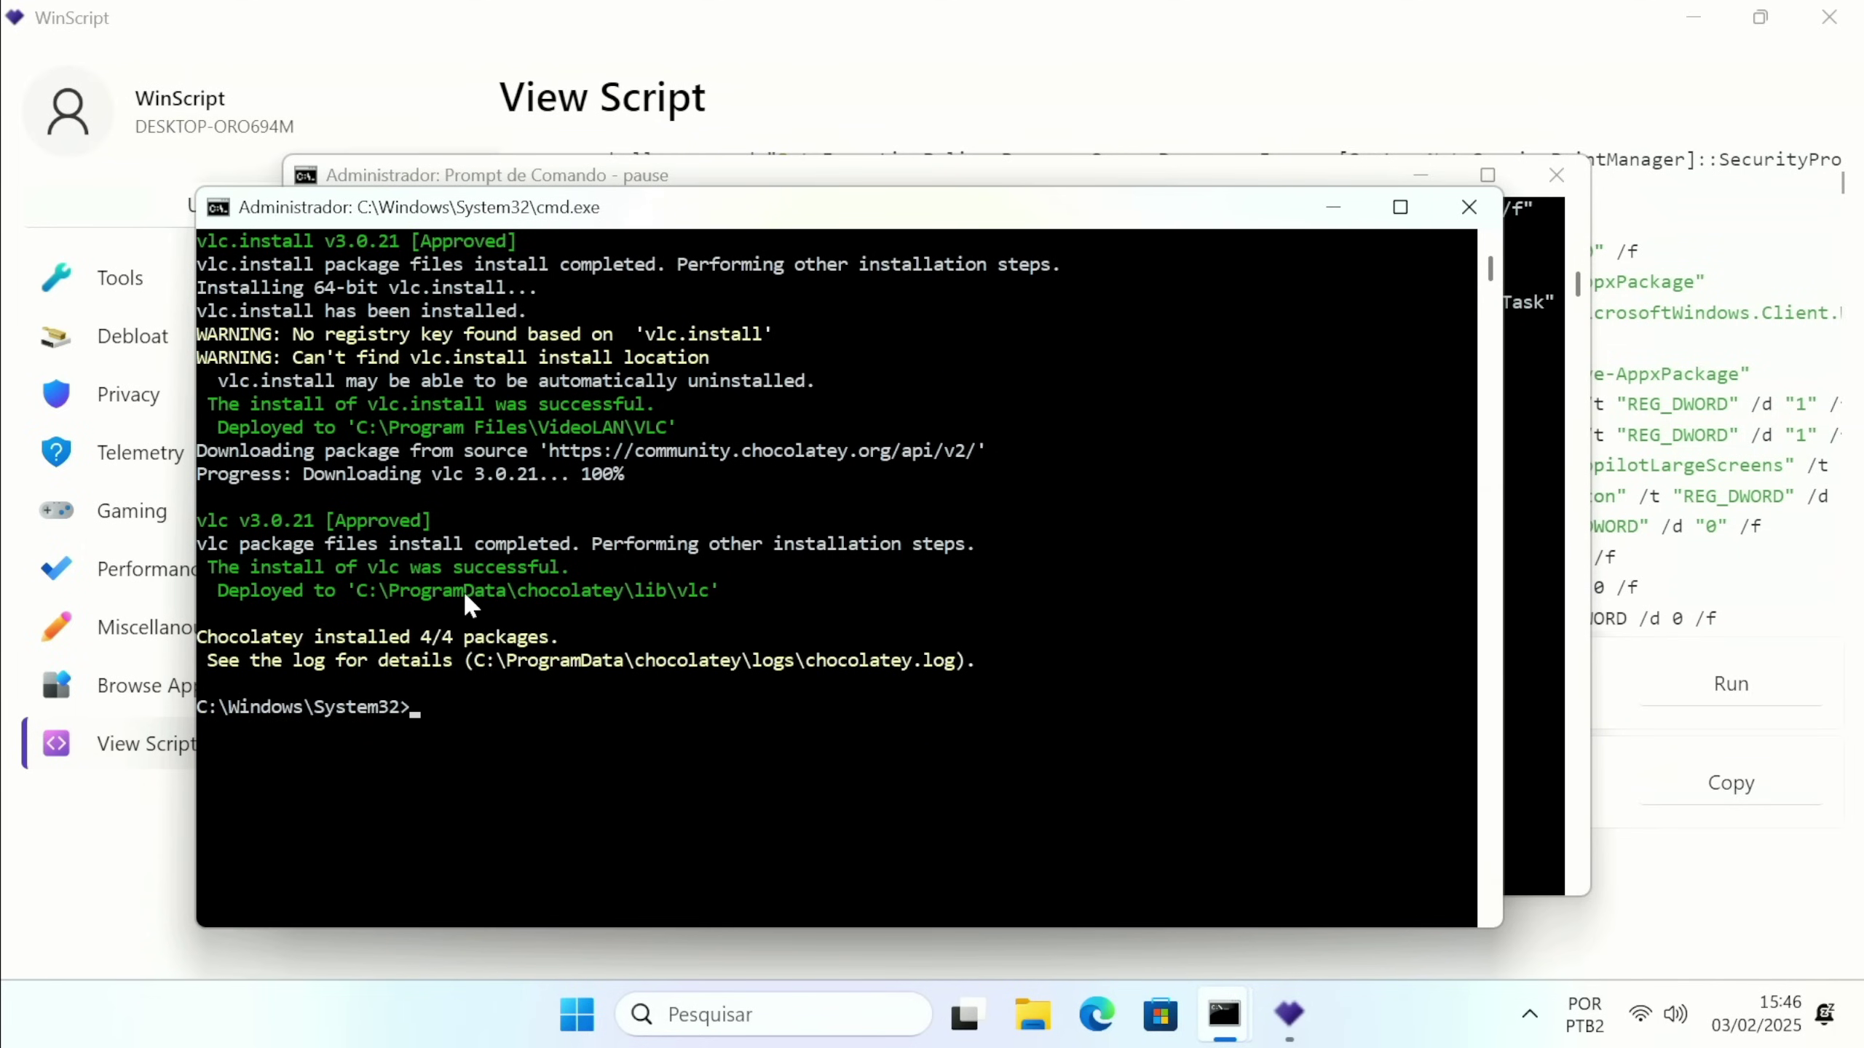
key(Return)
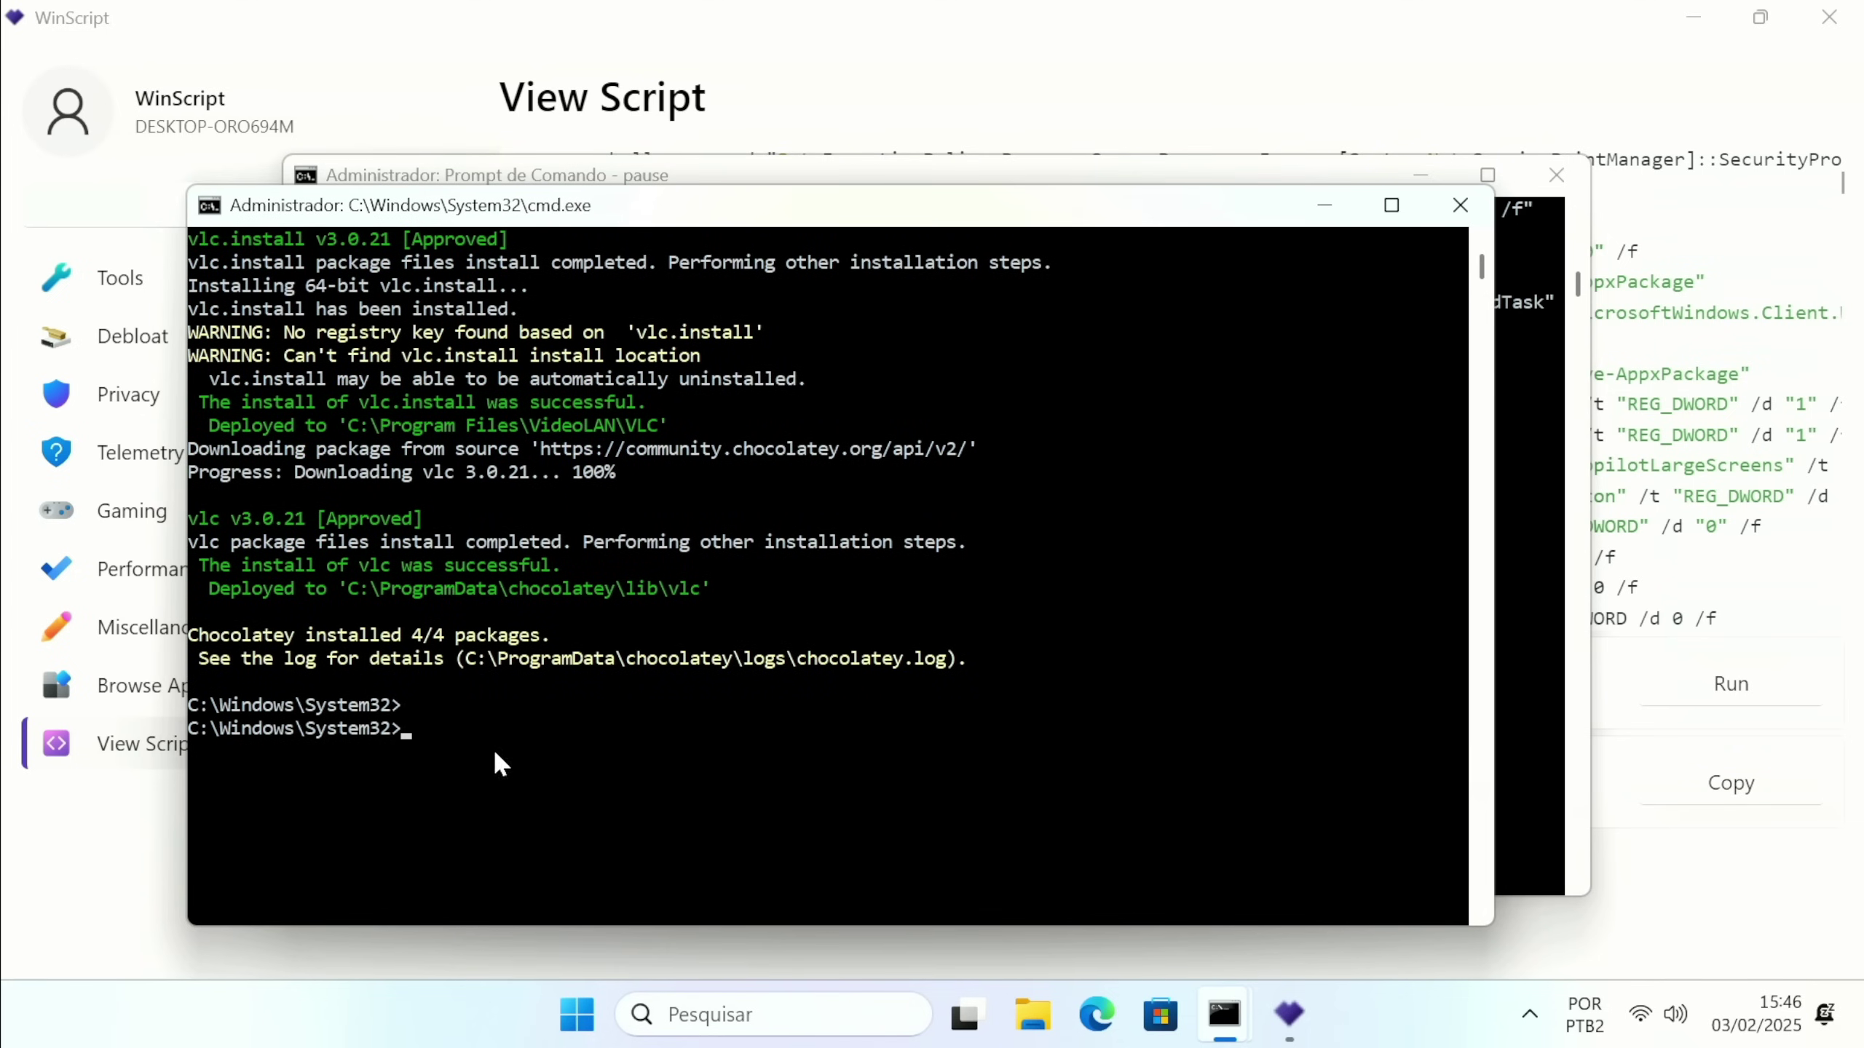
key(alt+F4)
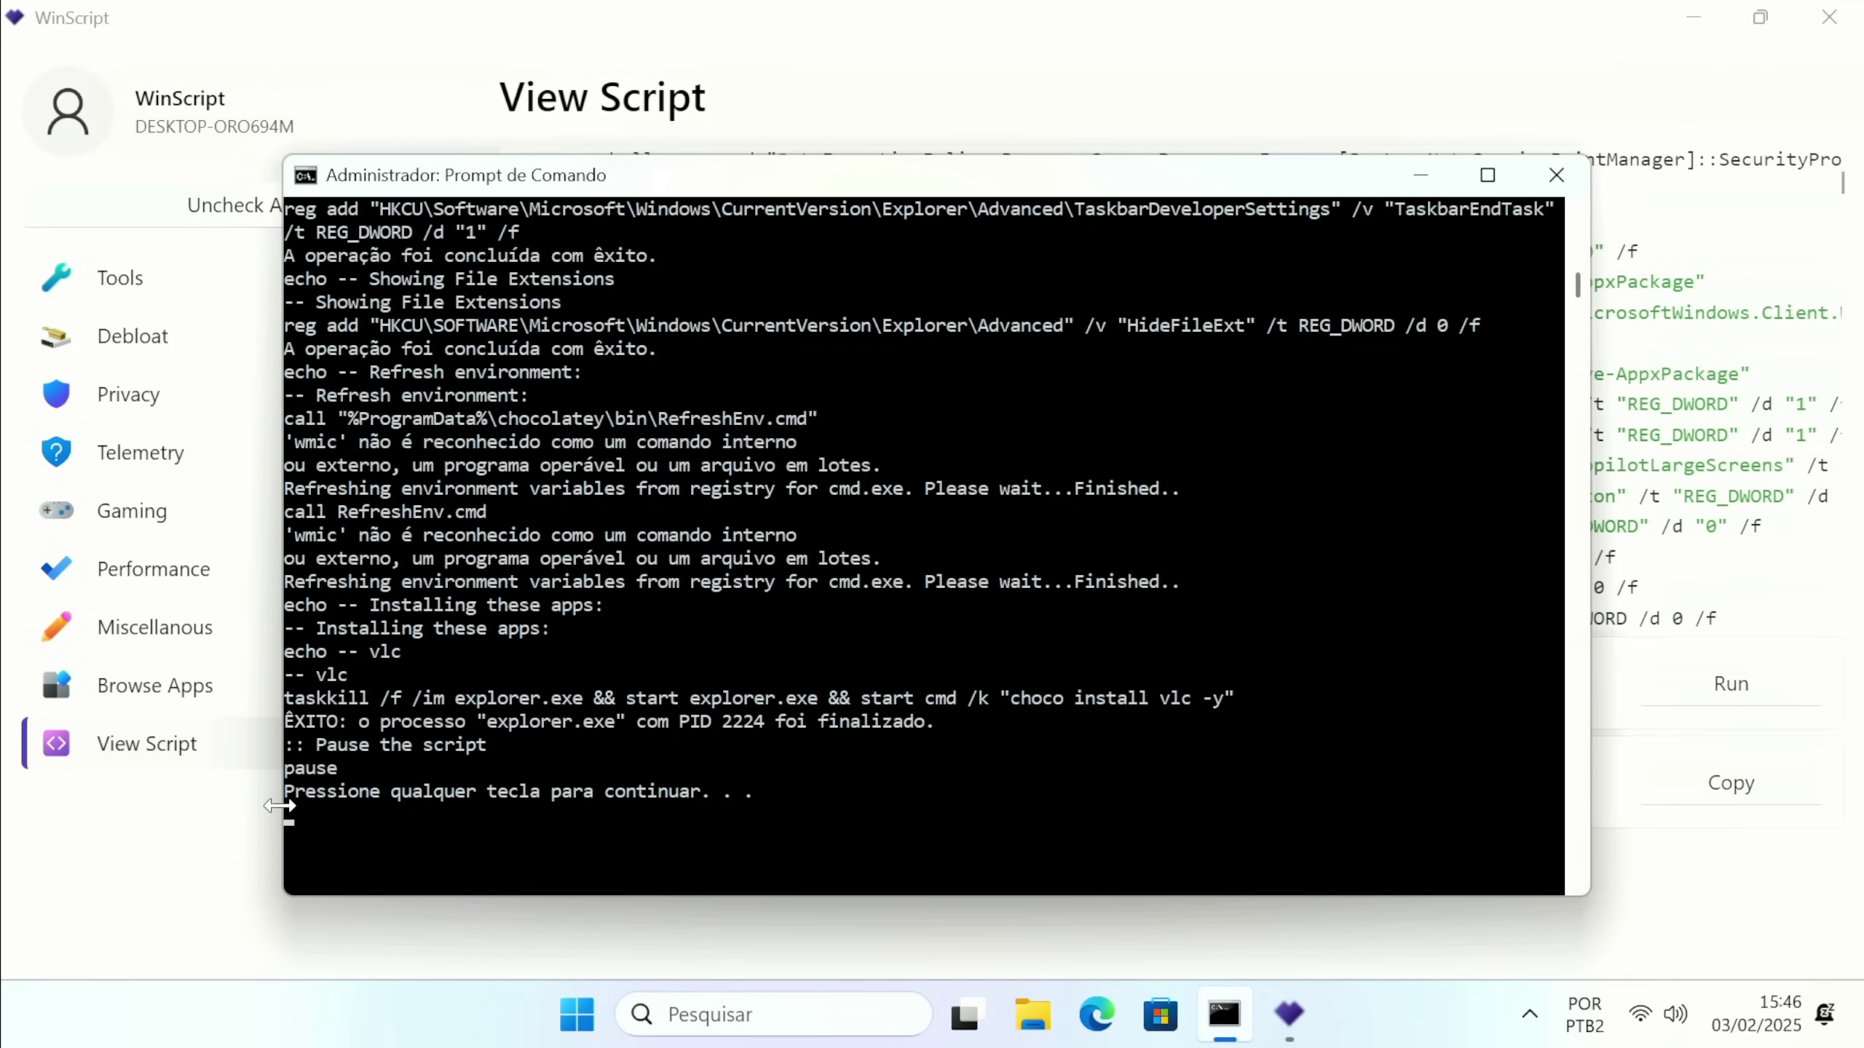
click(766, 778)
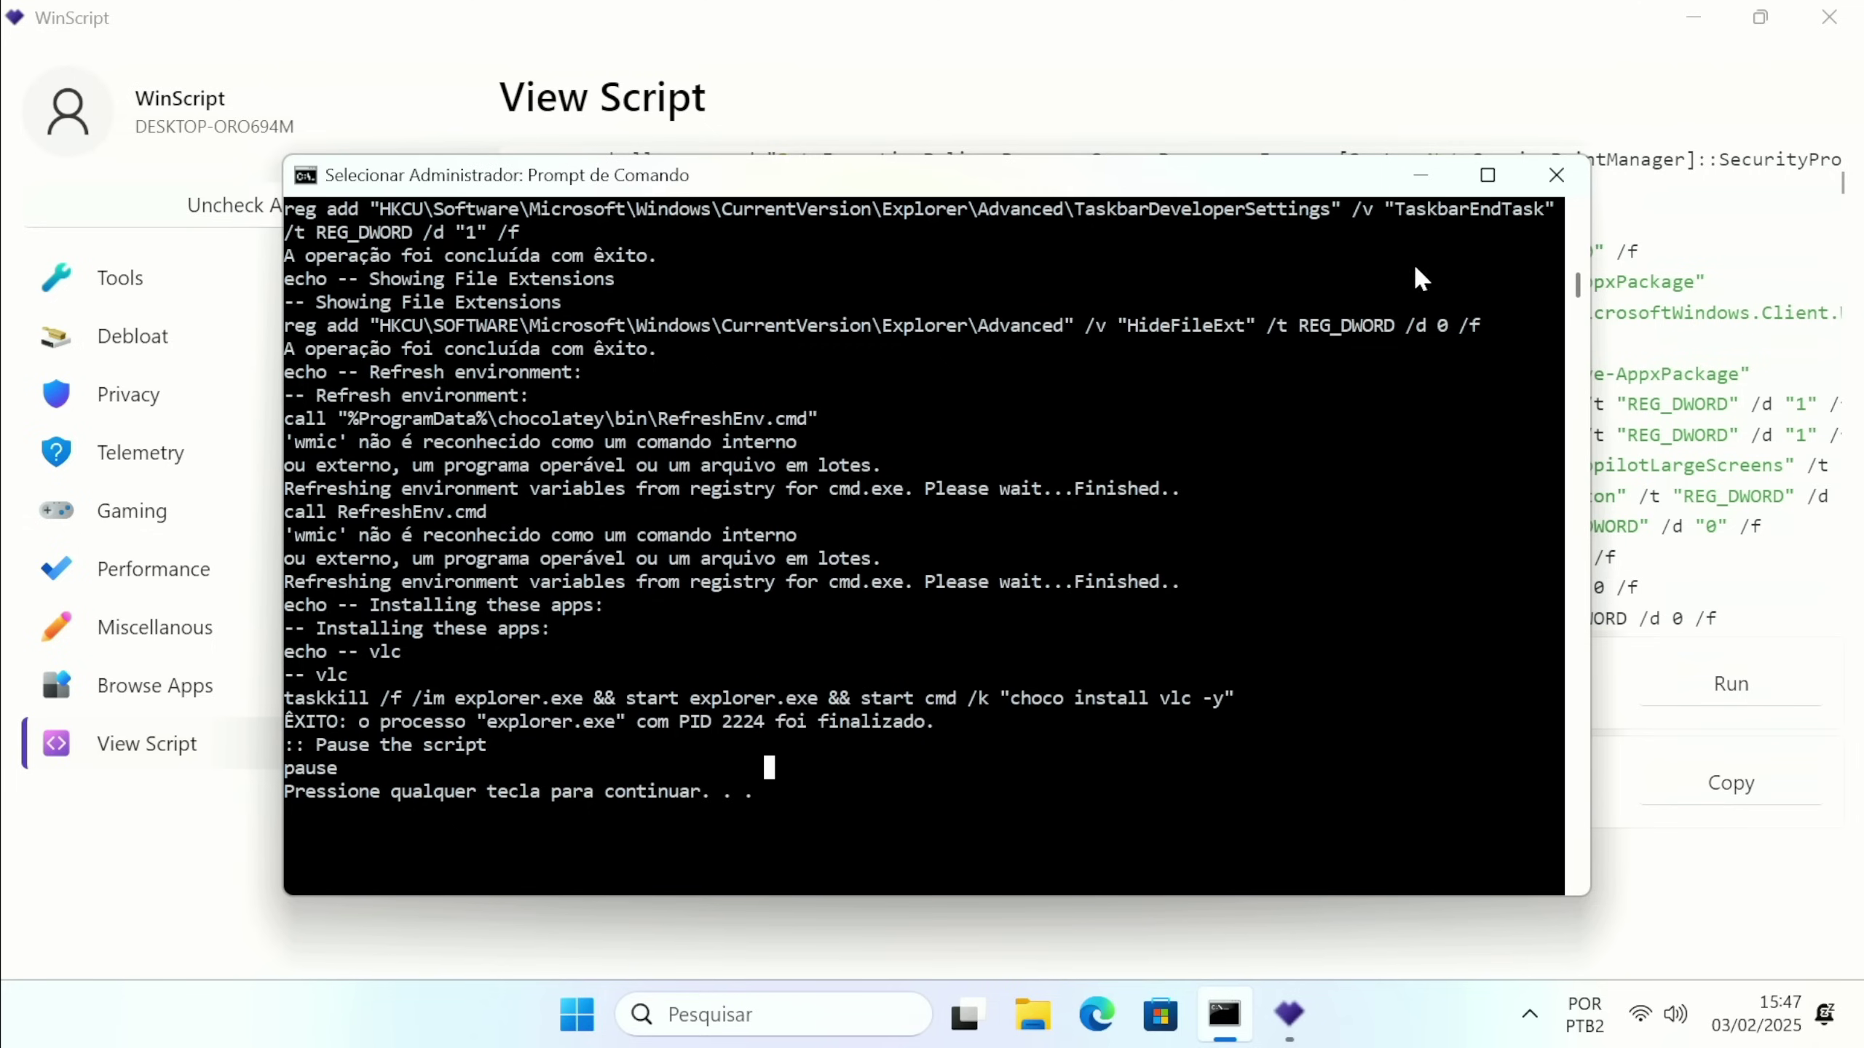
click(1557, 175)
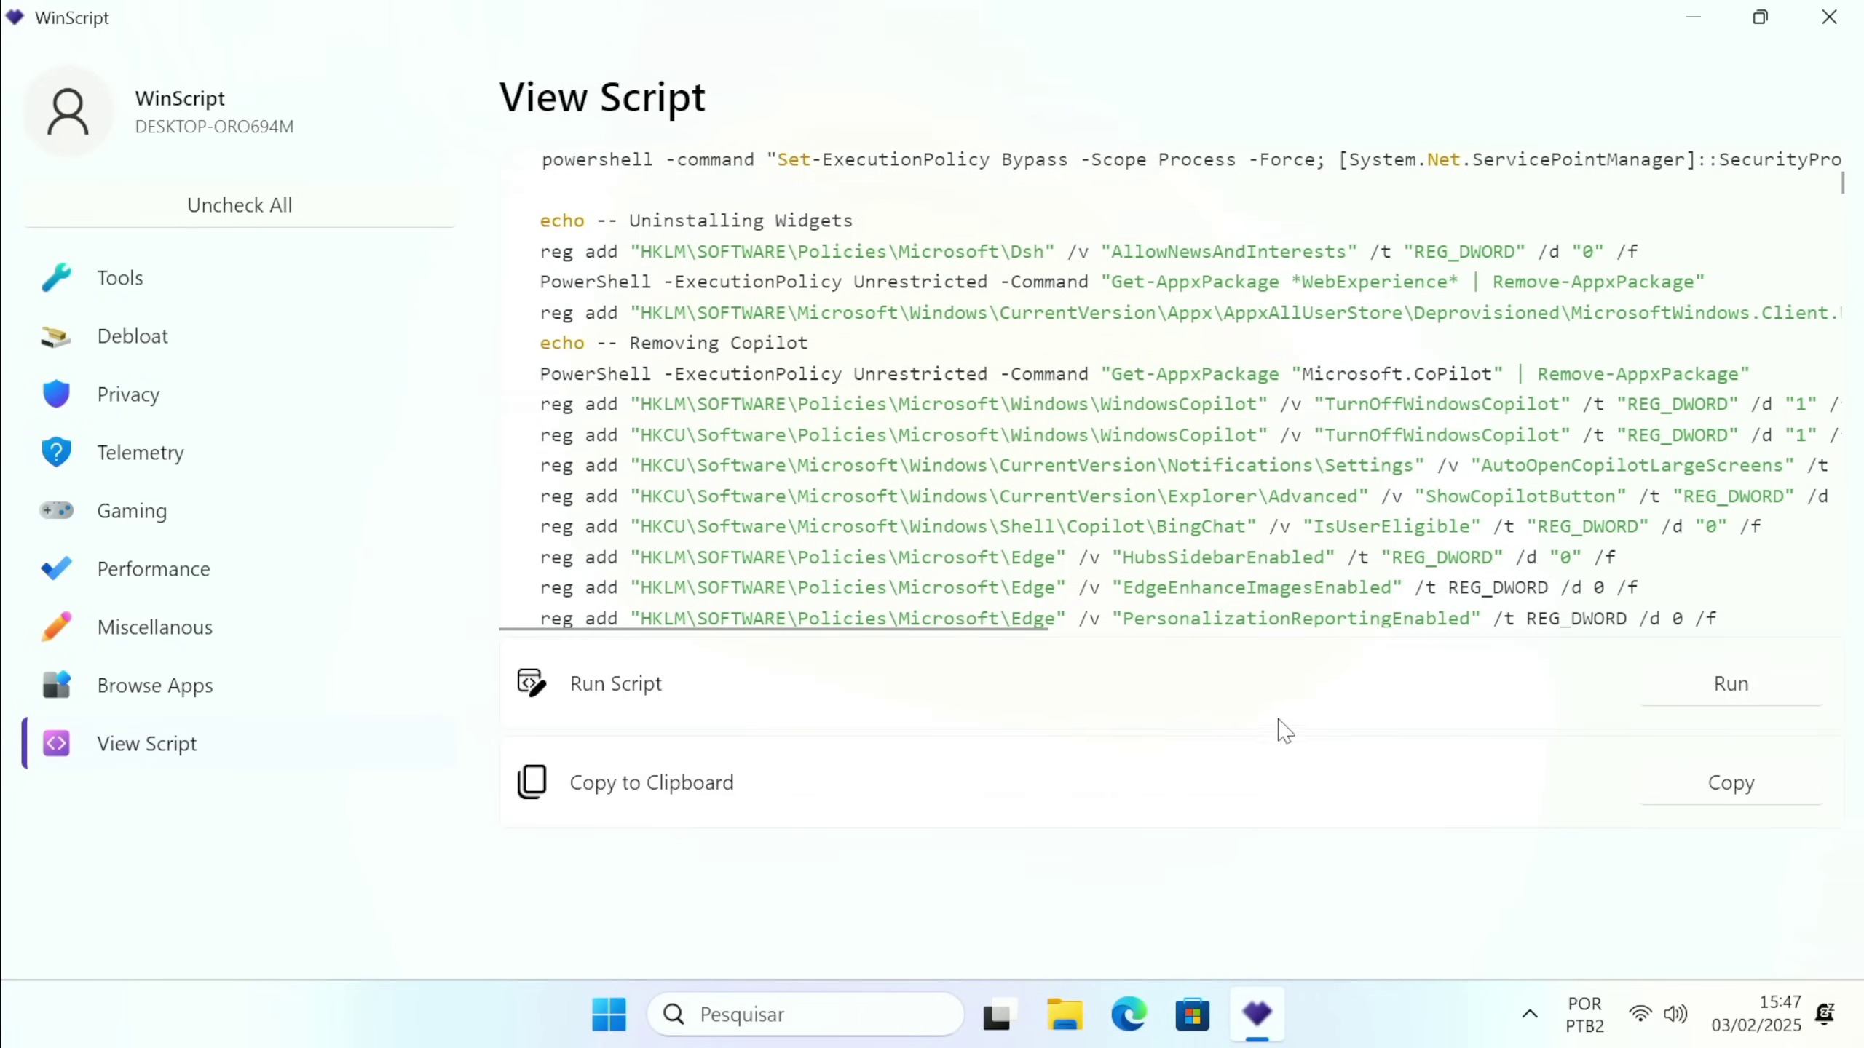
Copy the generated script to the clipboard and paste it into a new document in Notepad (Bloco de notas).
scroll(946, 354, up, 5)
scroll(951, 389, down, 15)
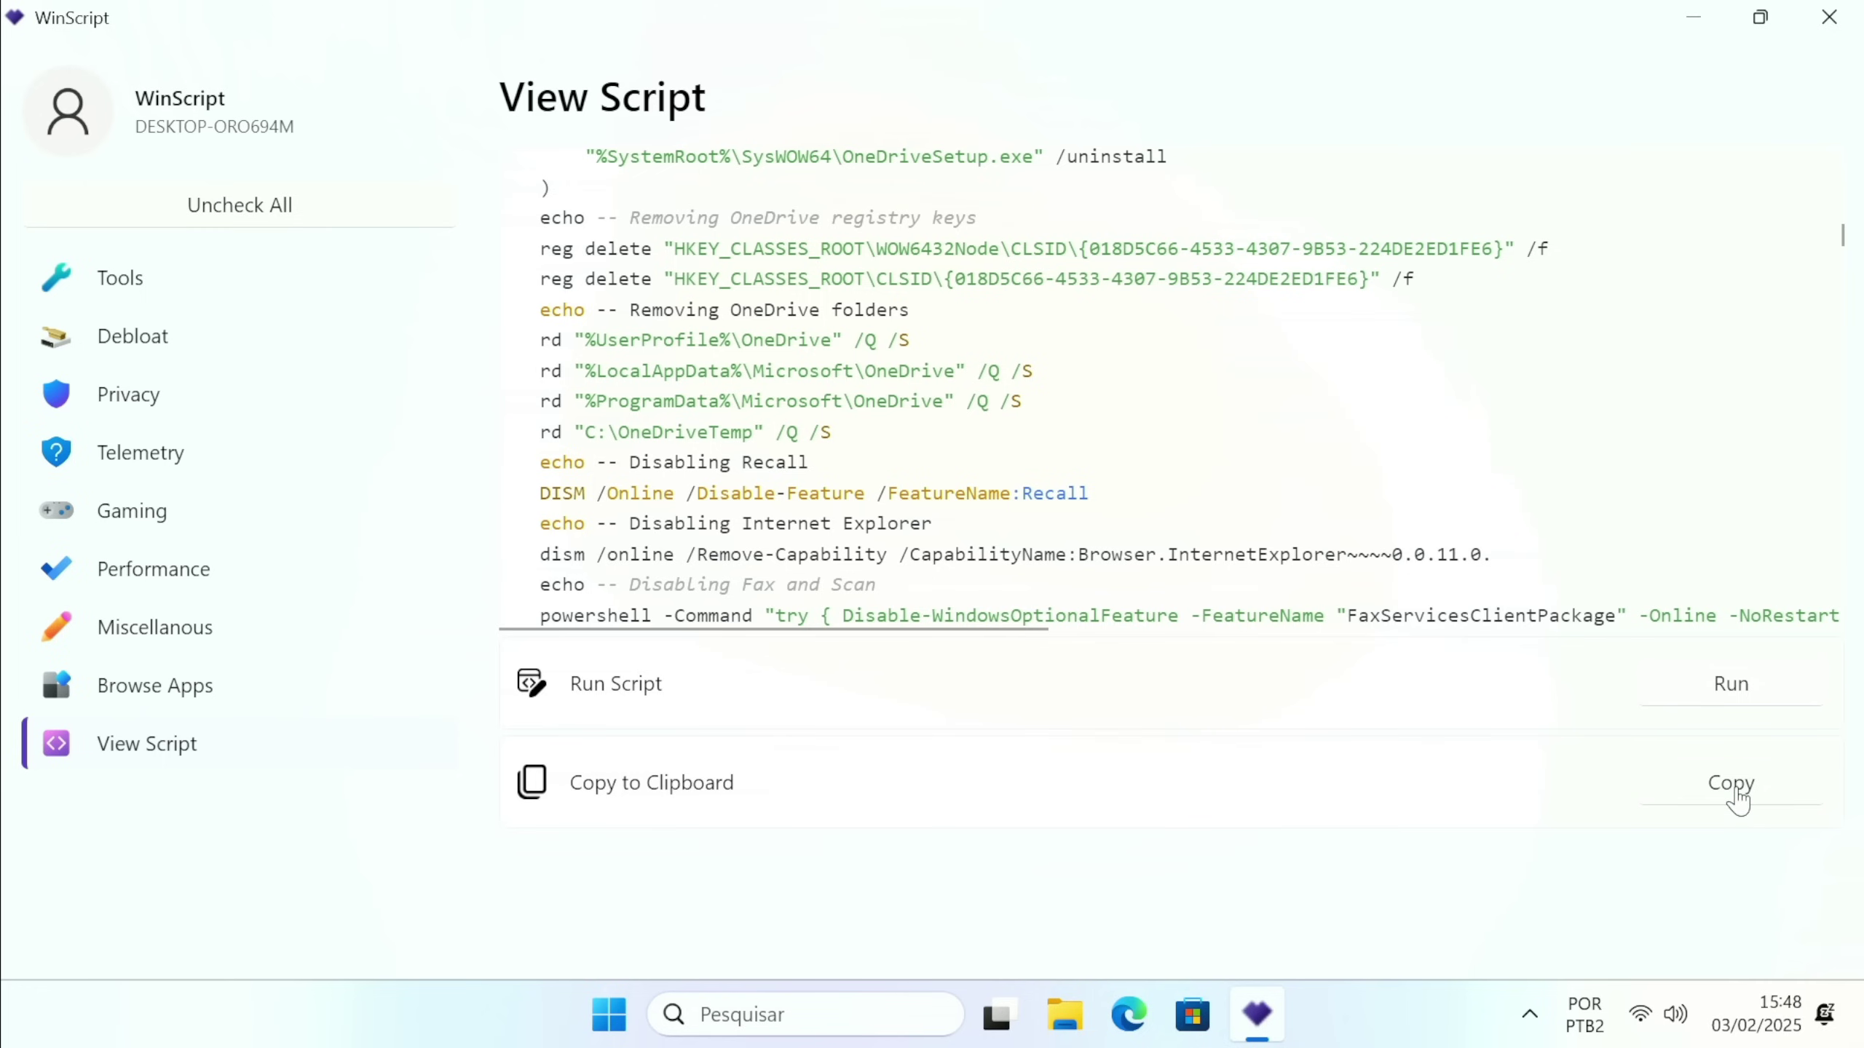
click(819, 1032)
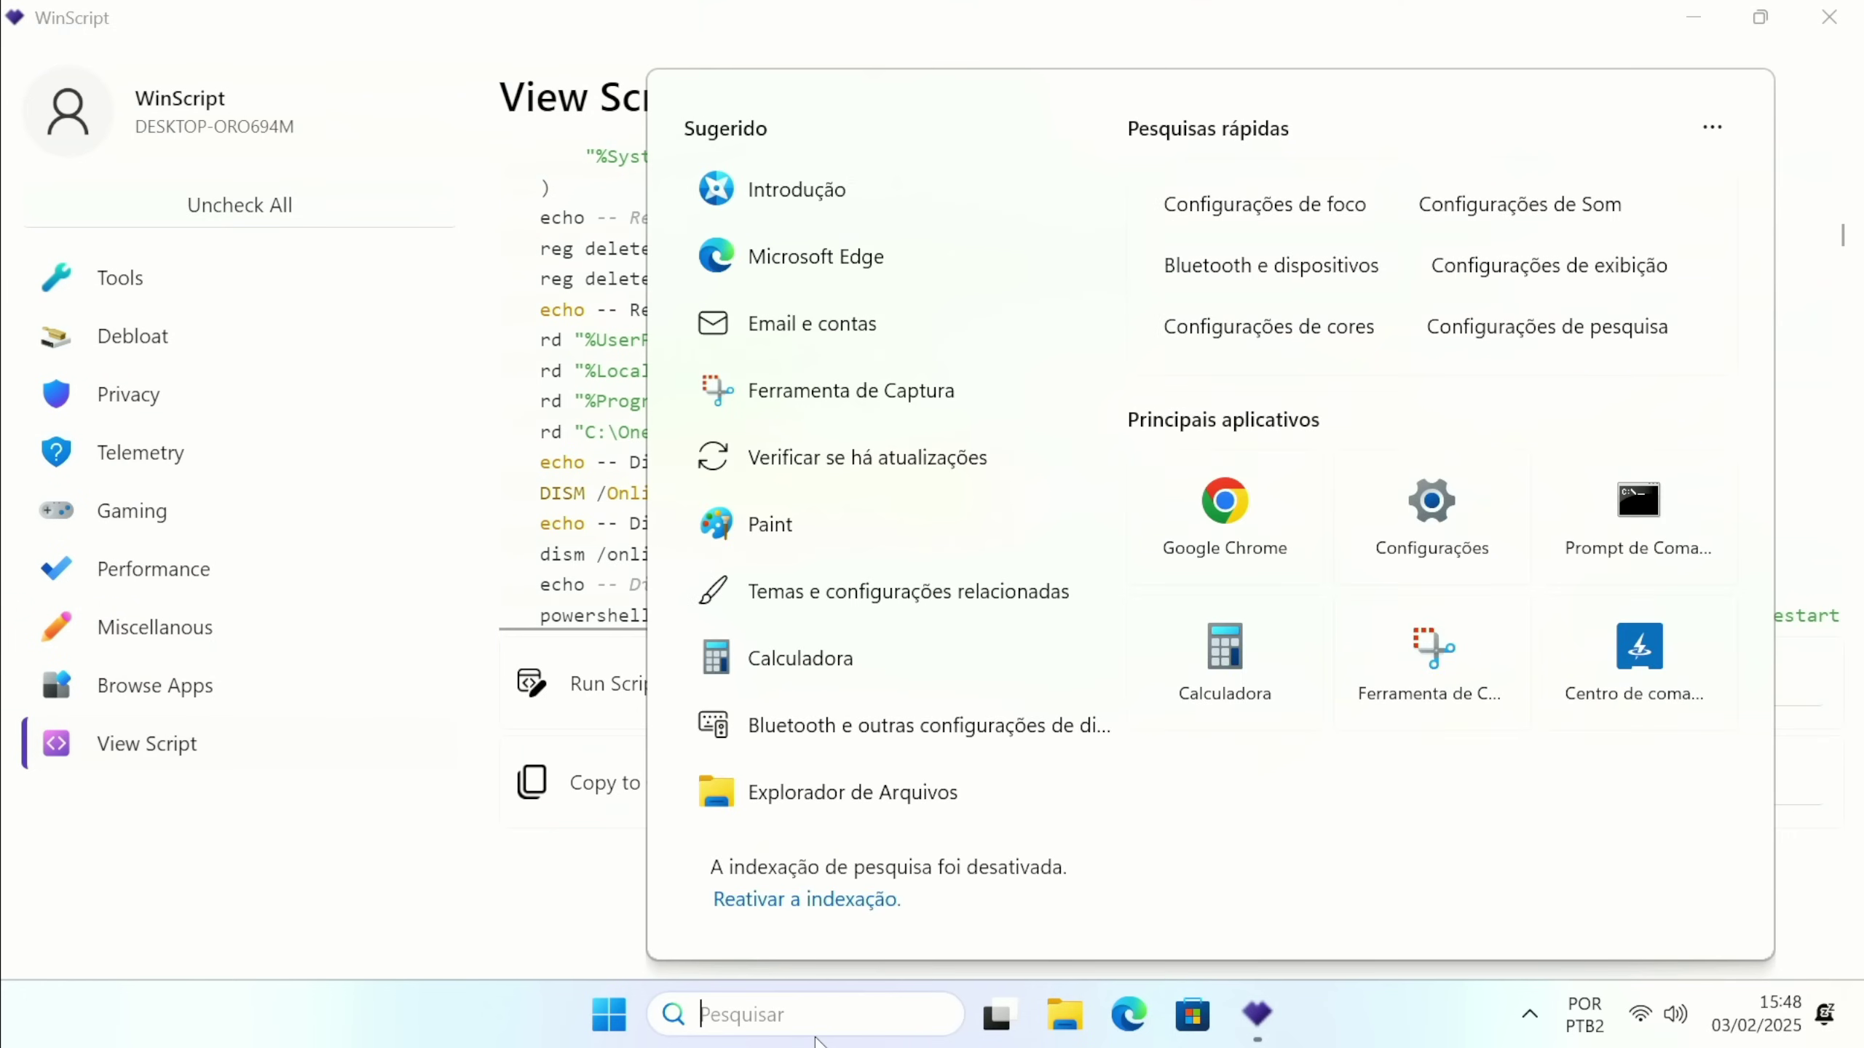
text(bl)
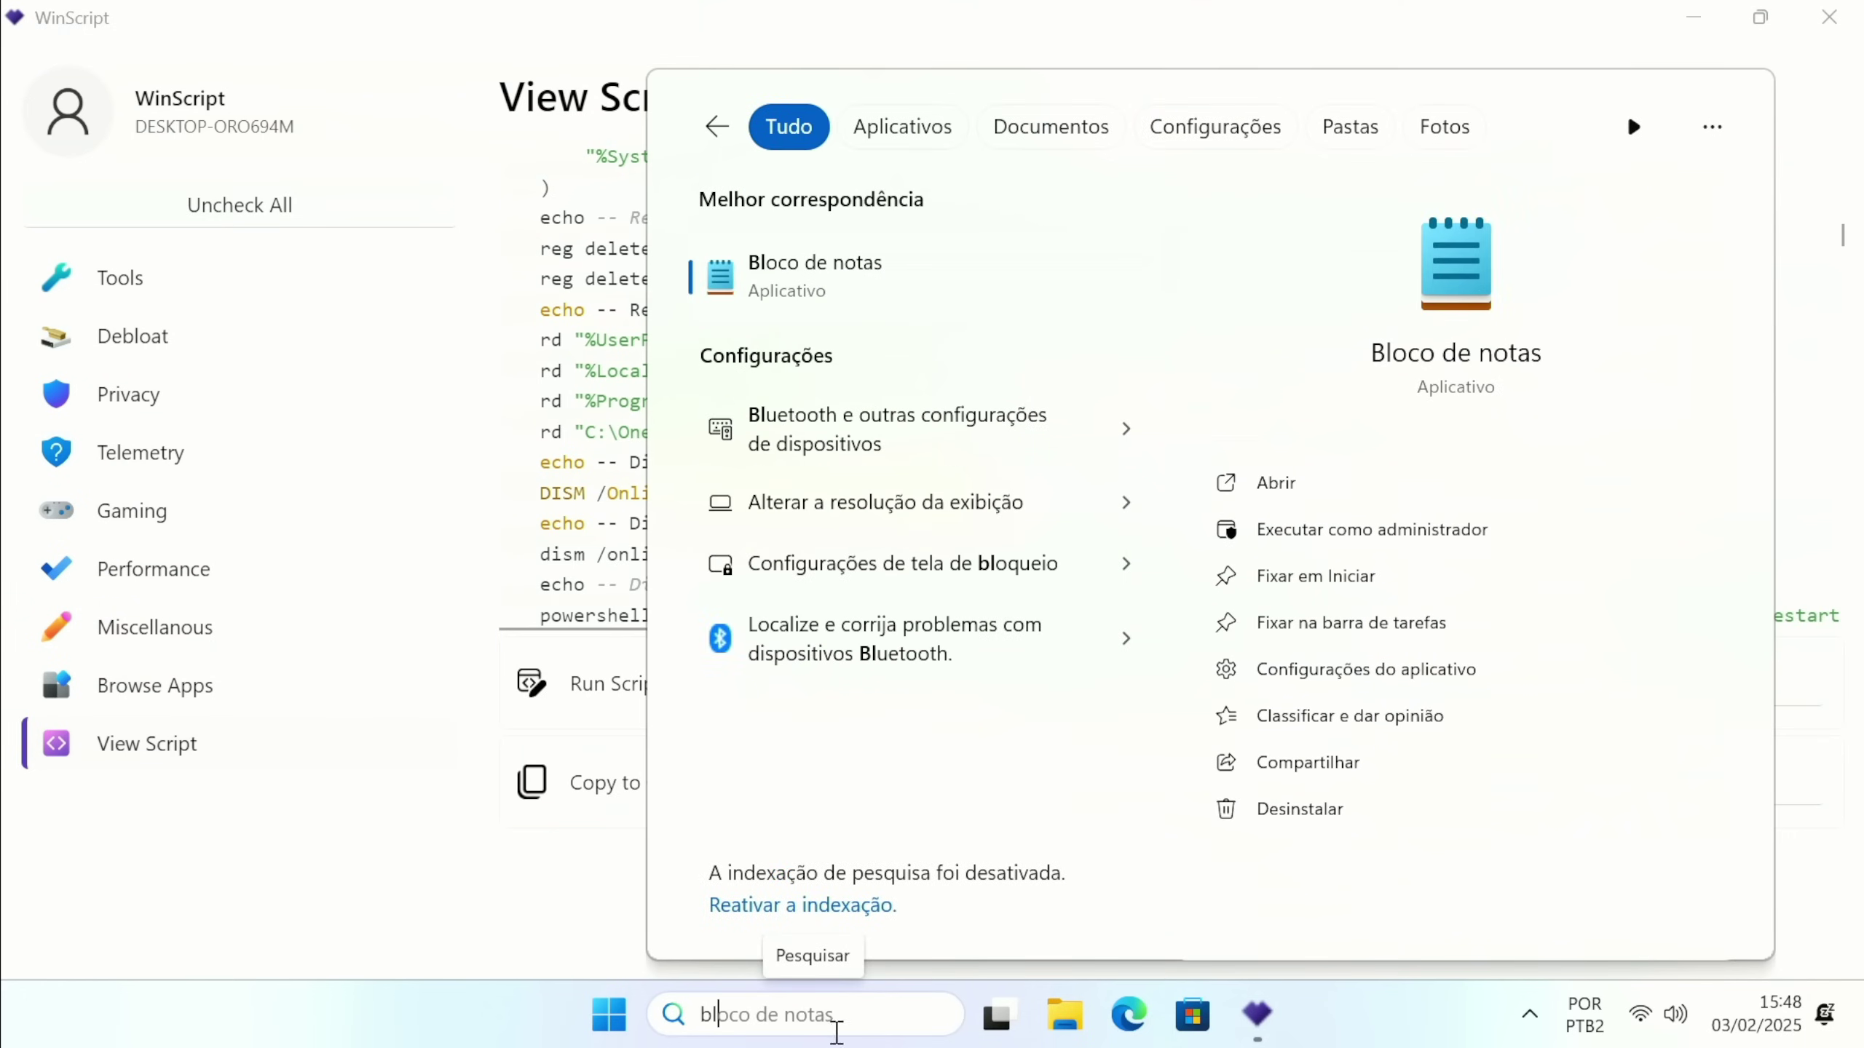
click(859, 282)
click(763, 422)
key(ctrl+v)
Save the script to the Desktop (Área de Trabalho) as WinScript.bat with type Todos os arquivos, and close Notepad and WinScript.
scroll(541, 454, up, 20)
click(259, 273)
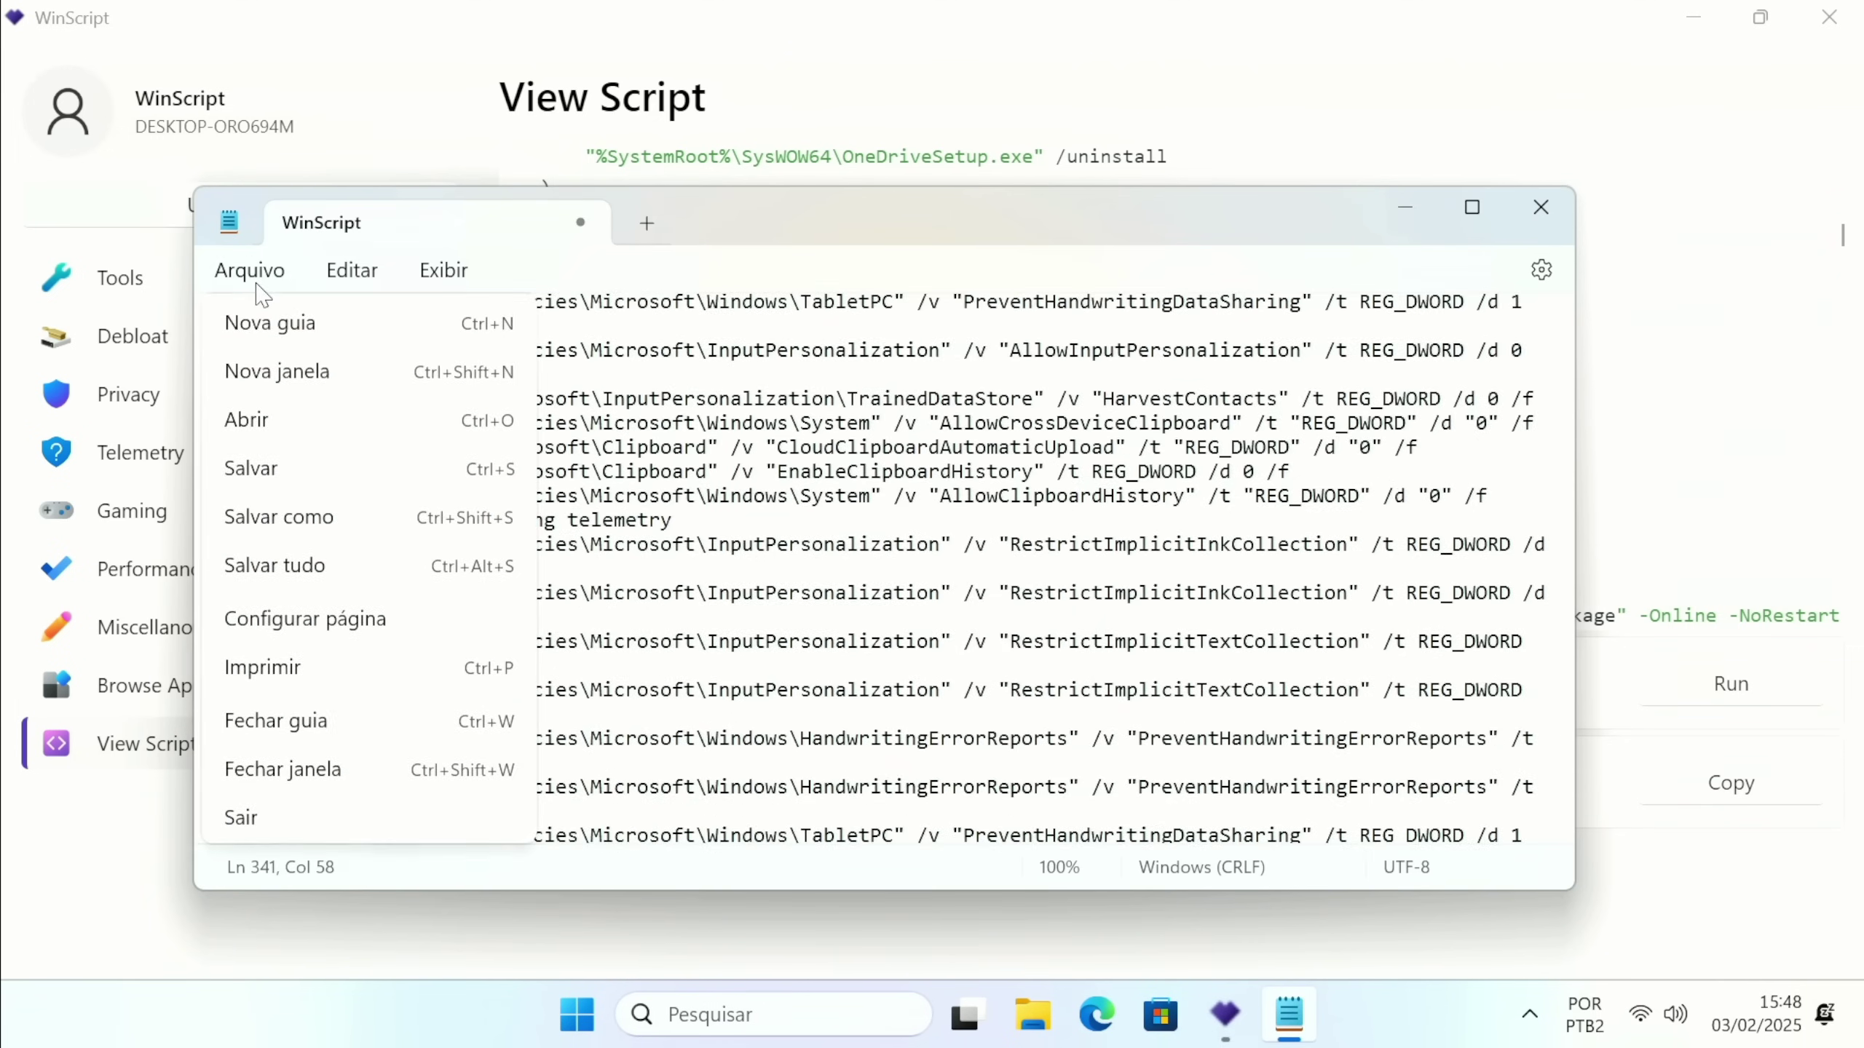
click(332, 512)
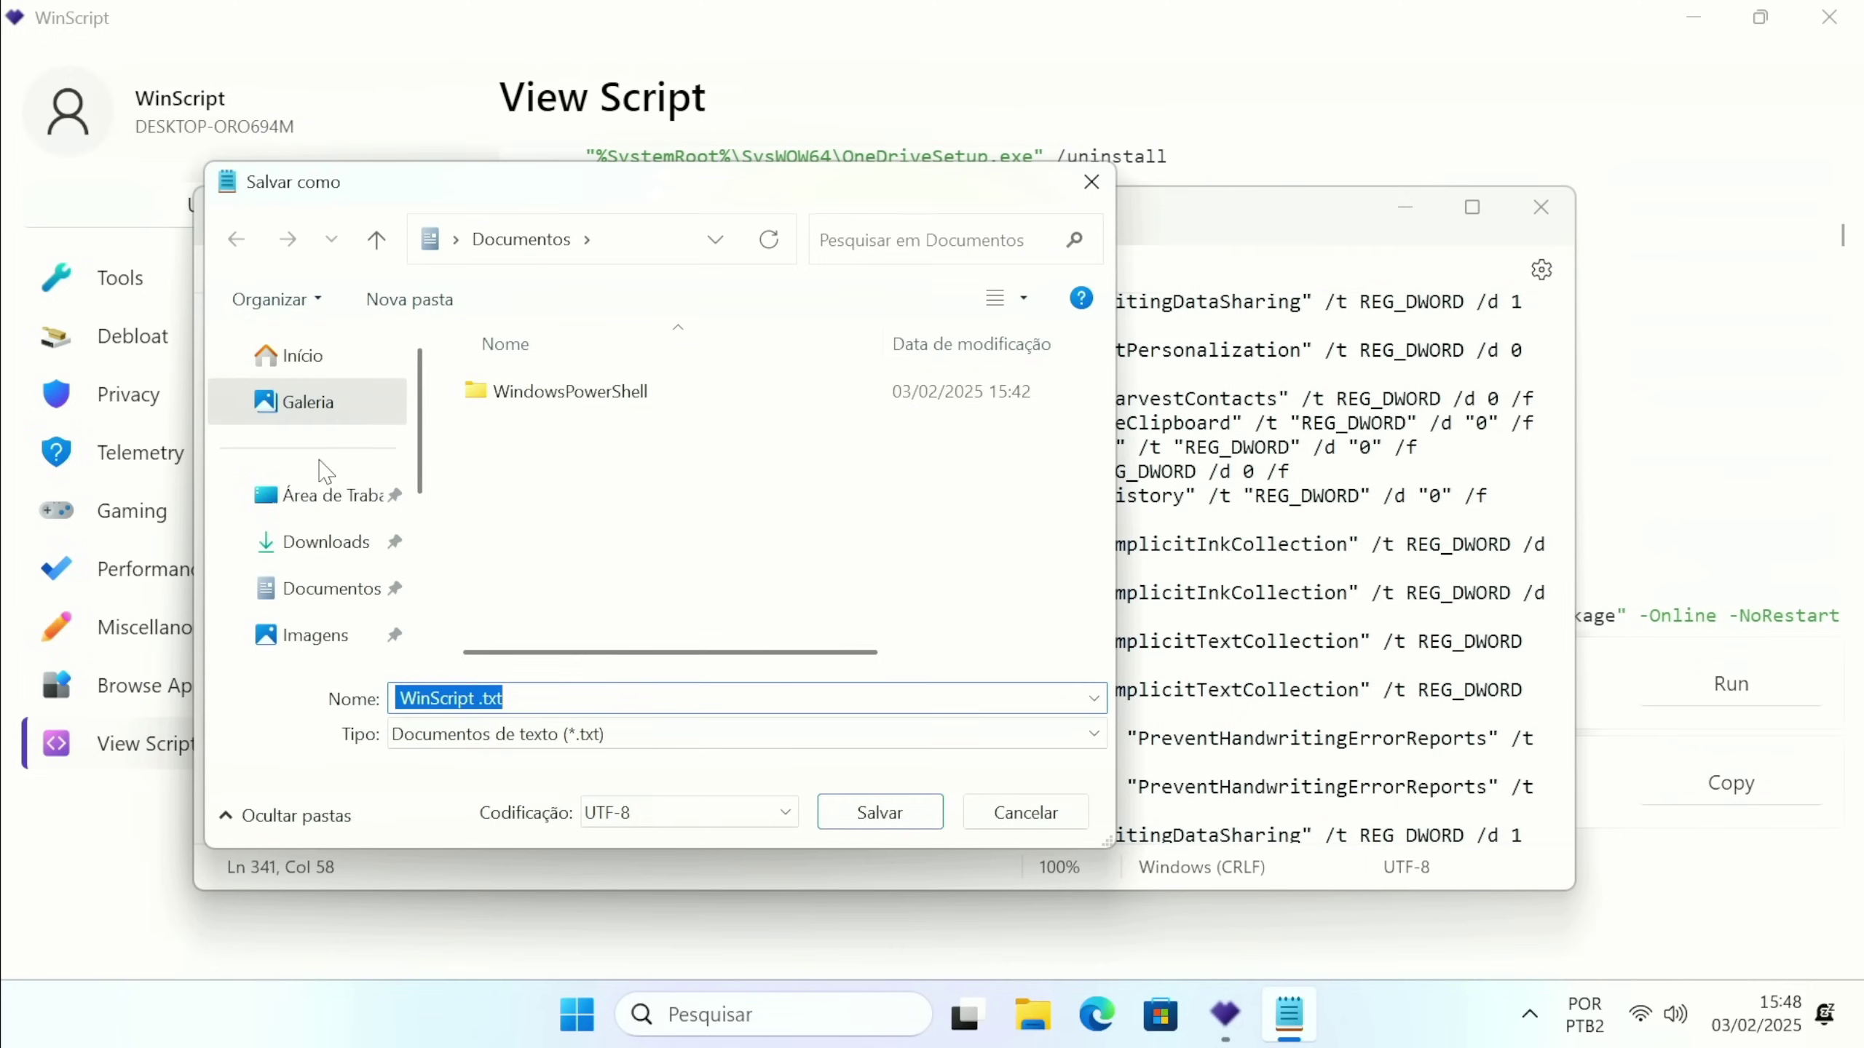
click(330, 495)
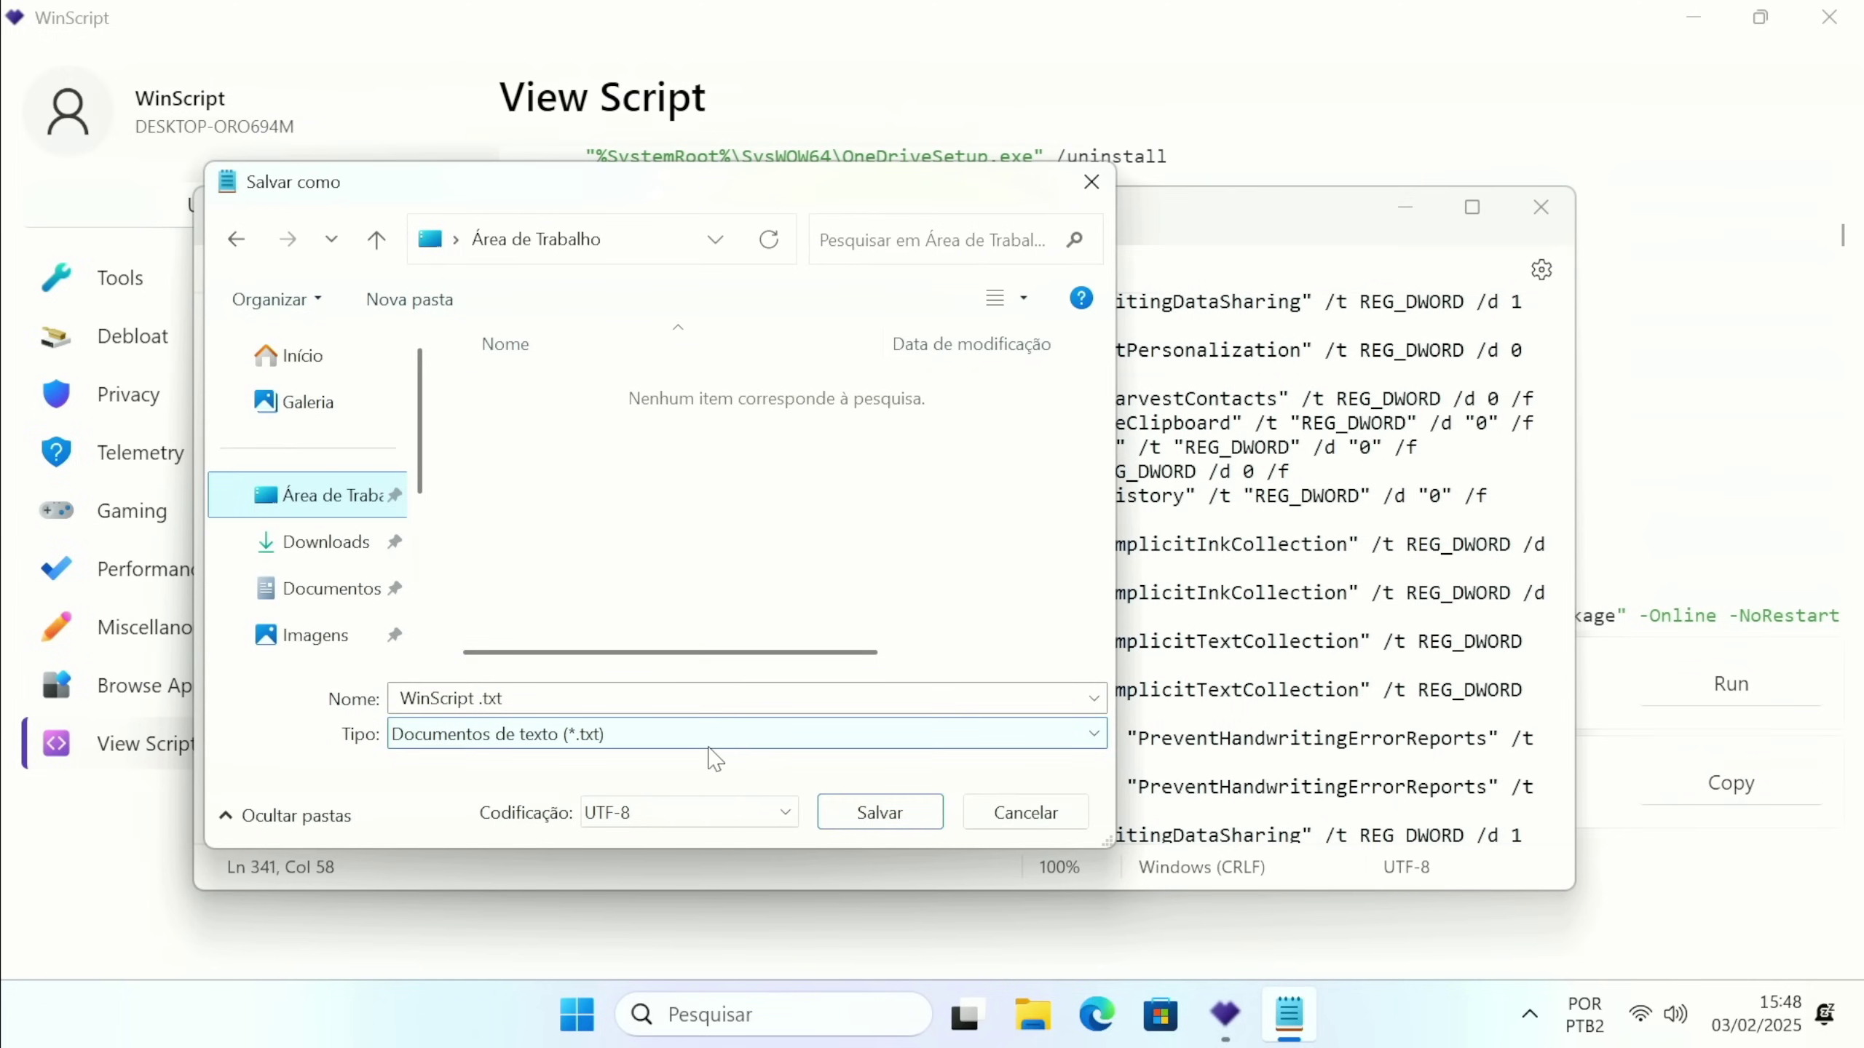
click(493, 736)
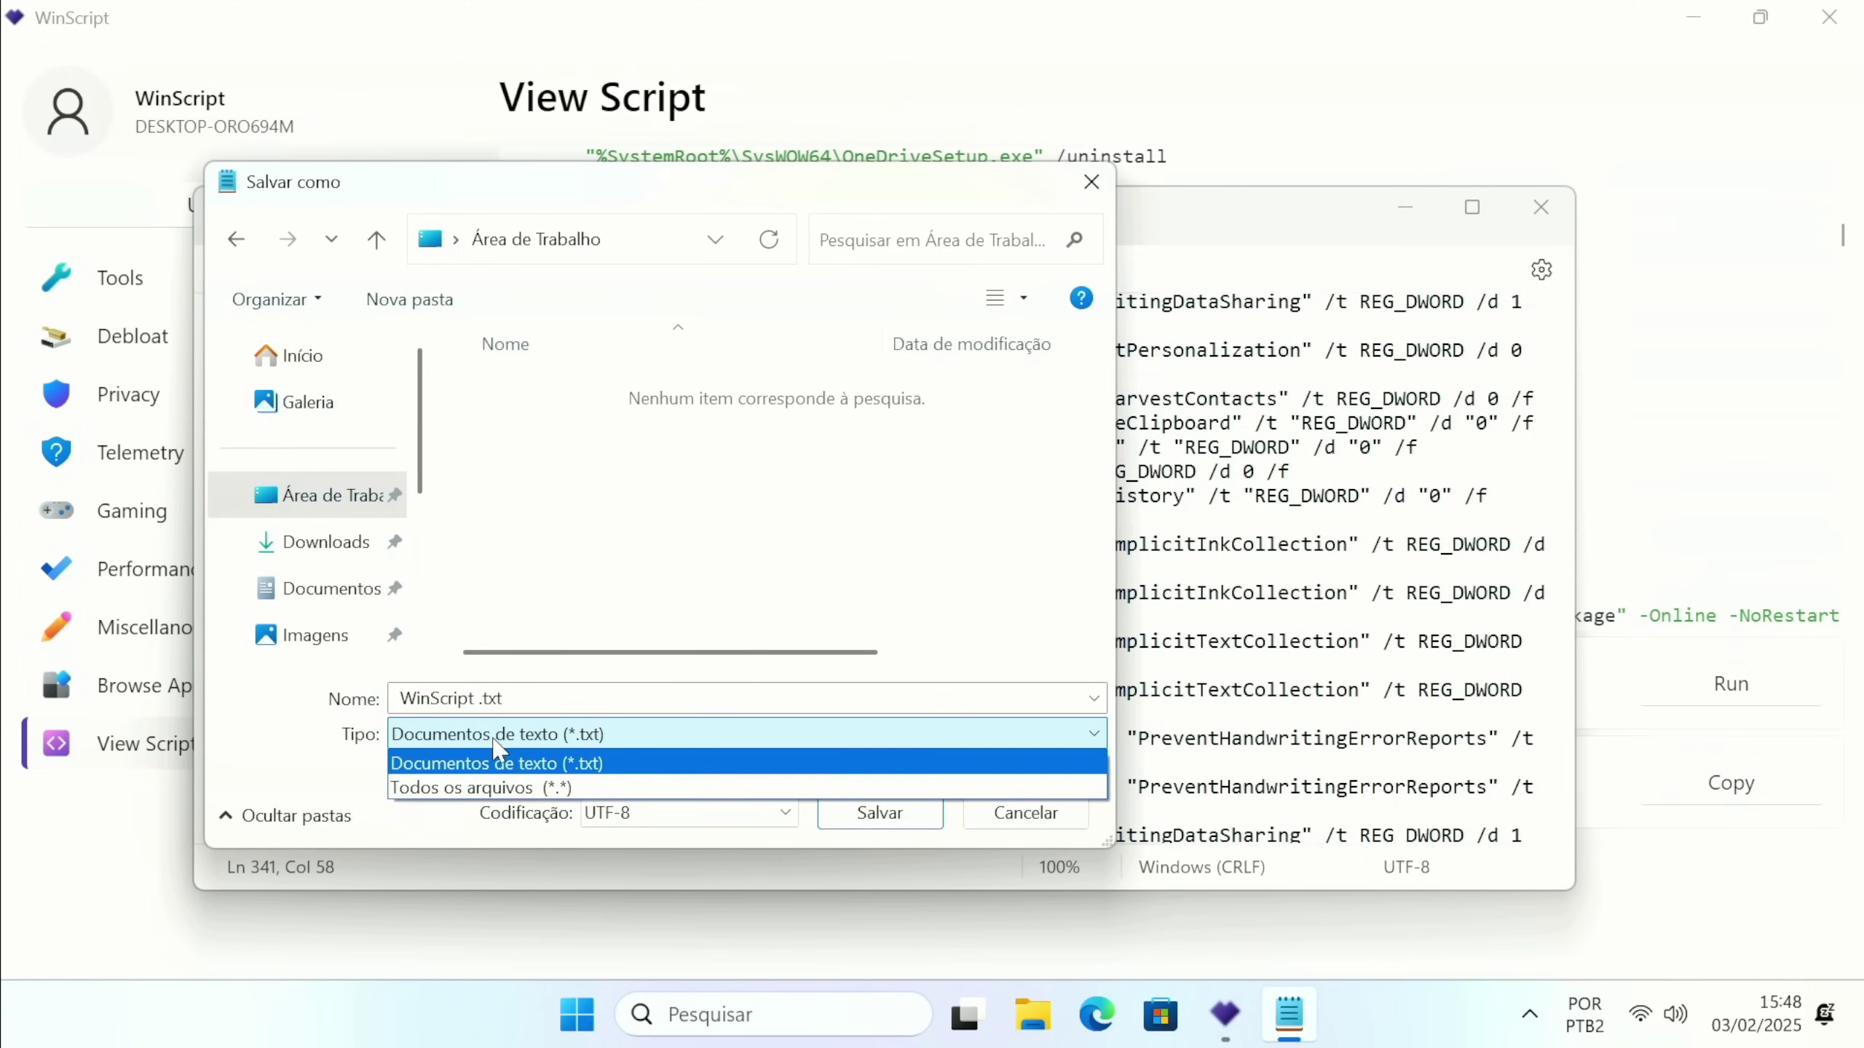
click(514, 787)
click(548, 703)
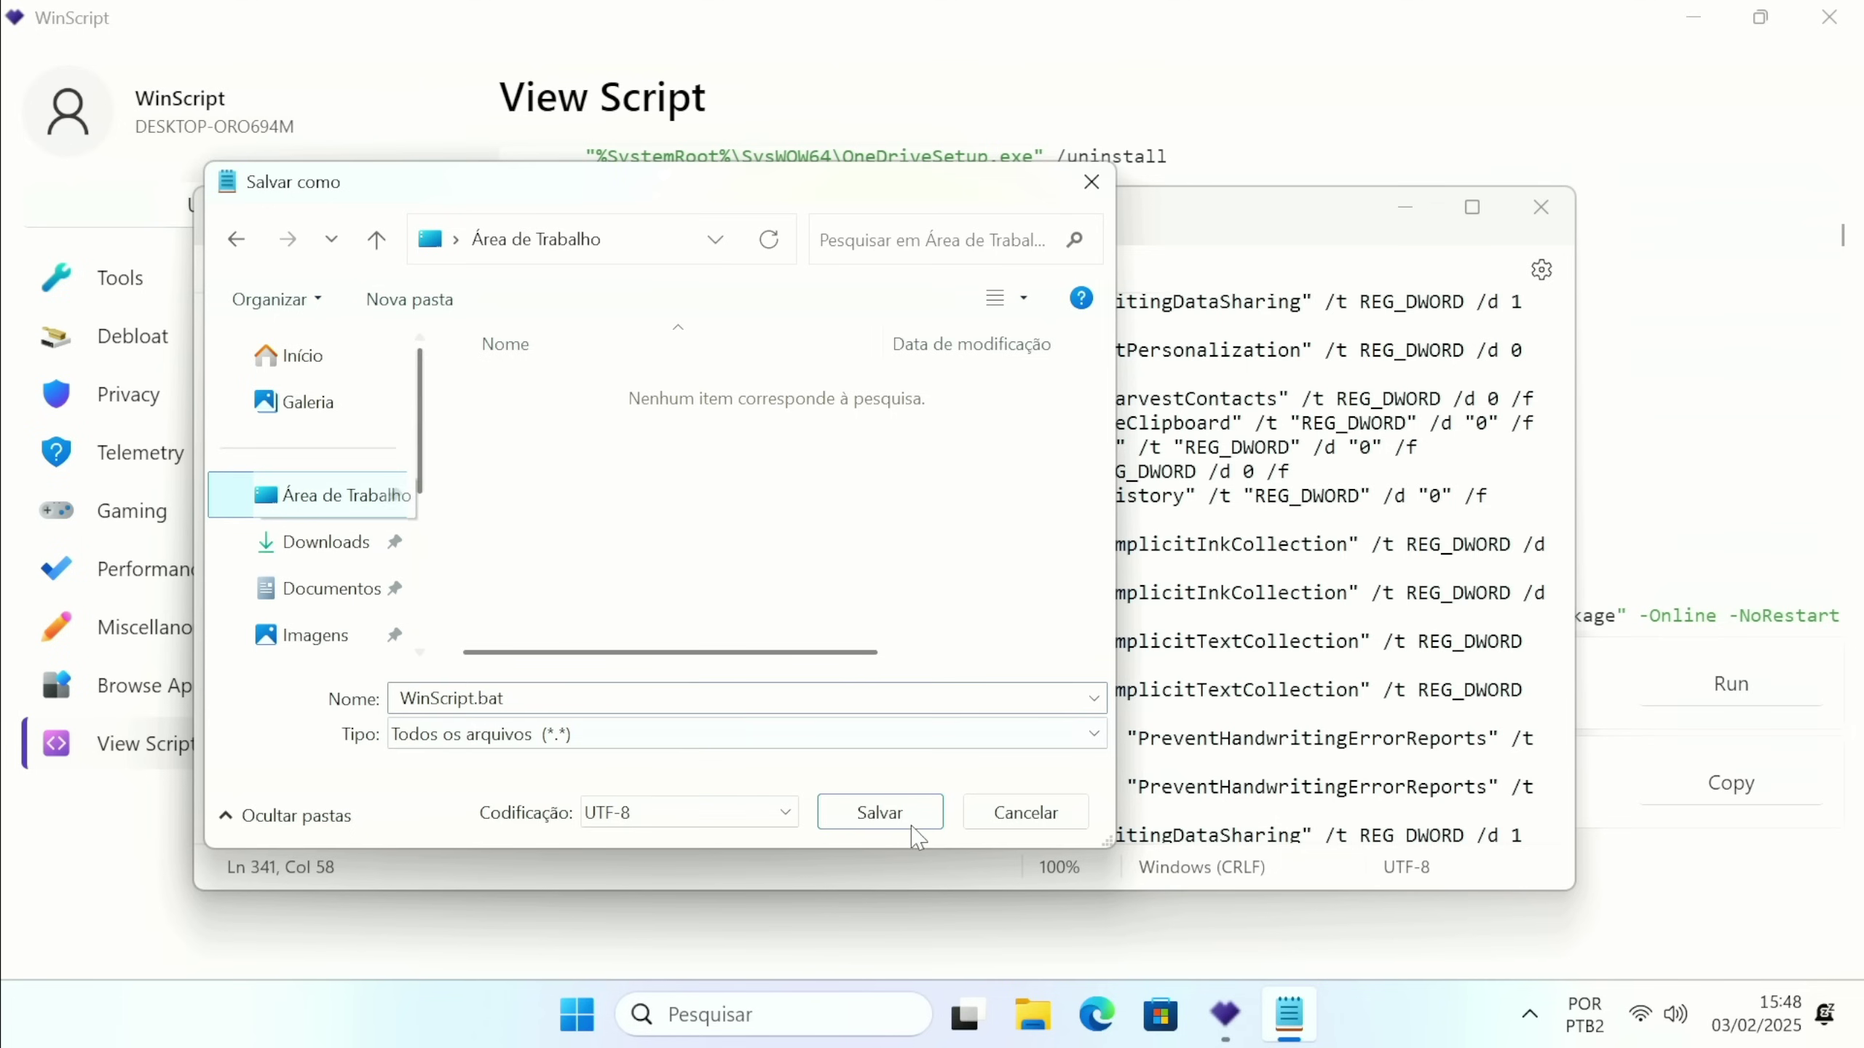
click(880, 811)
click(1541, 207)
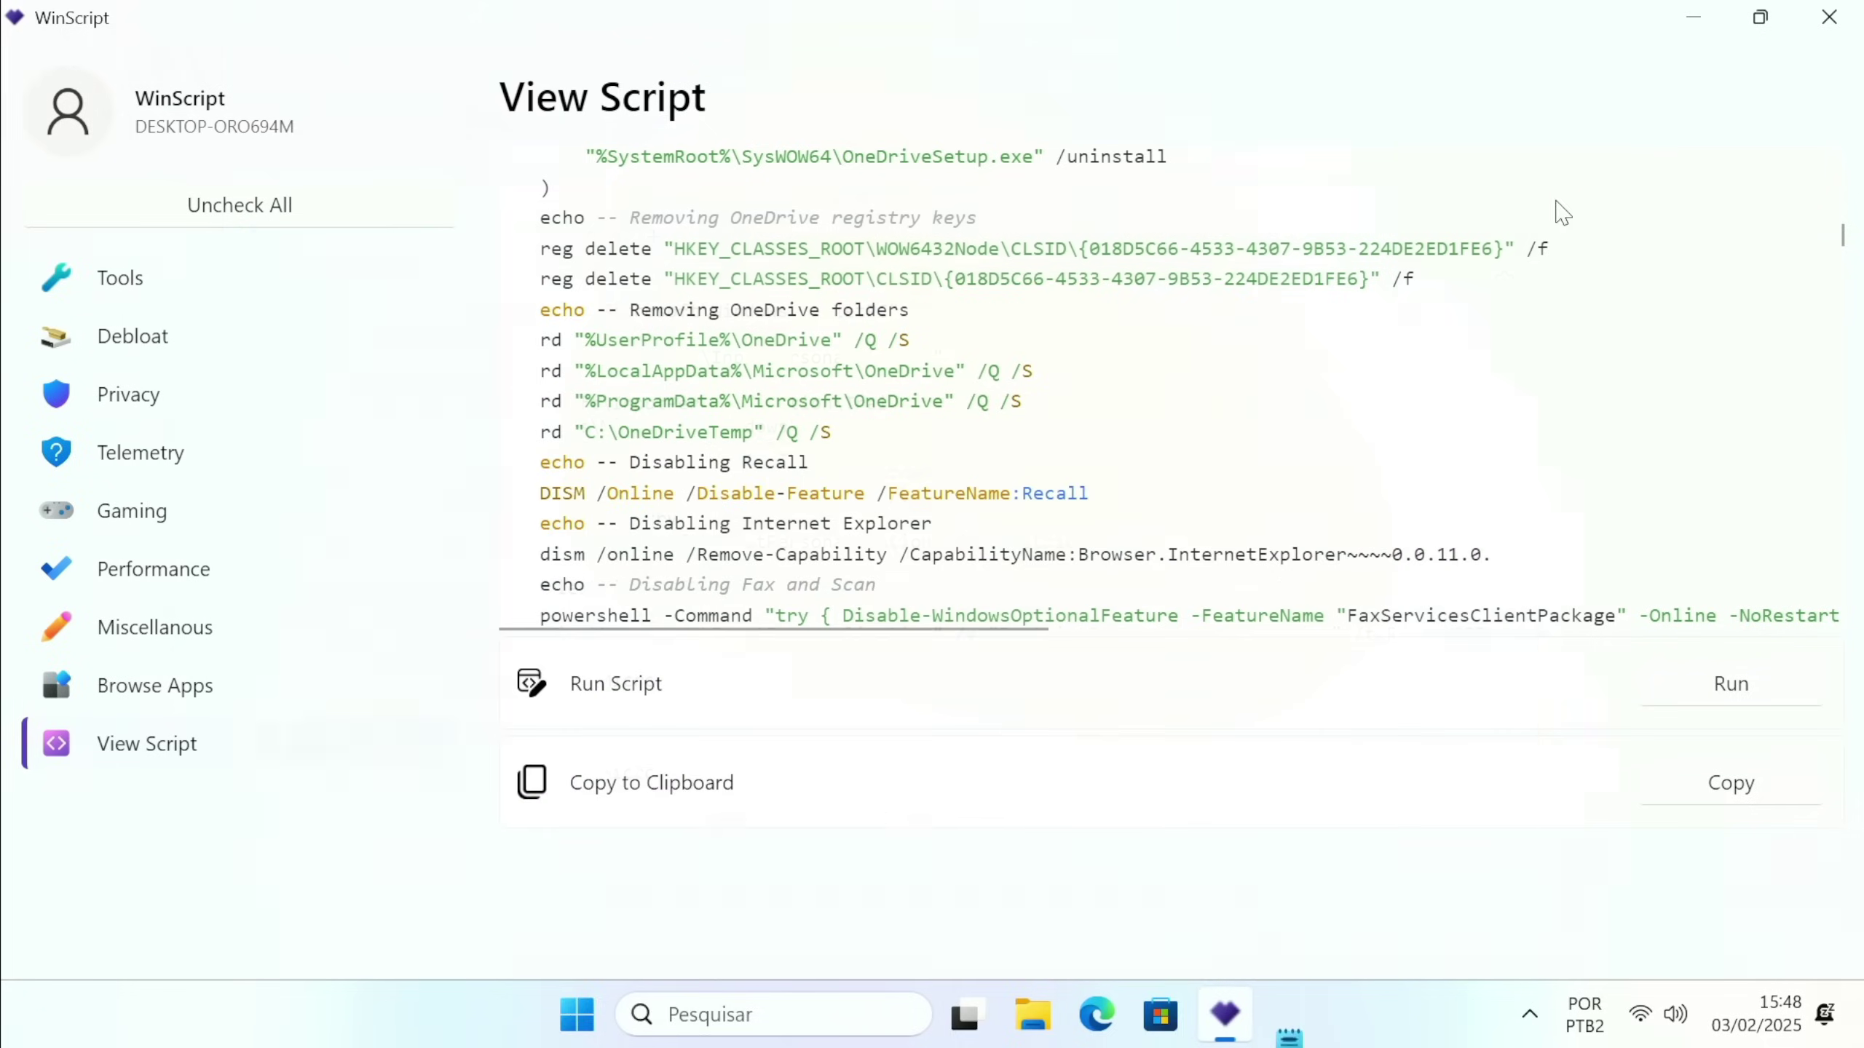
click(1824, 19)
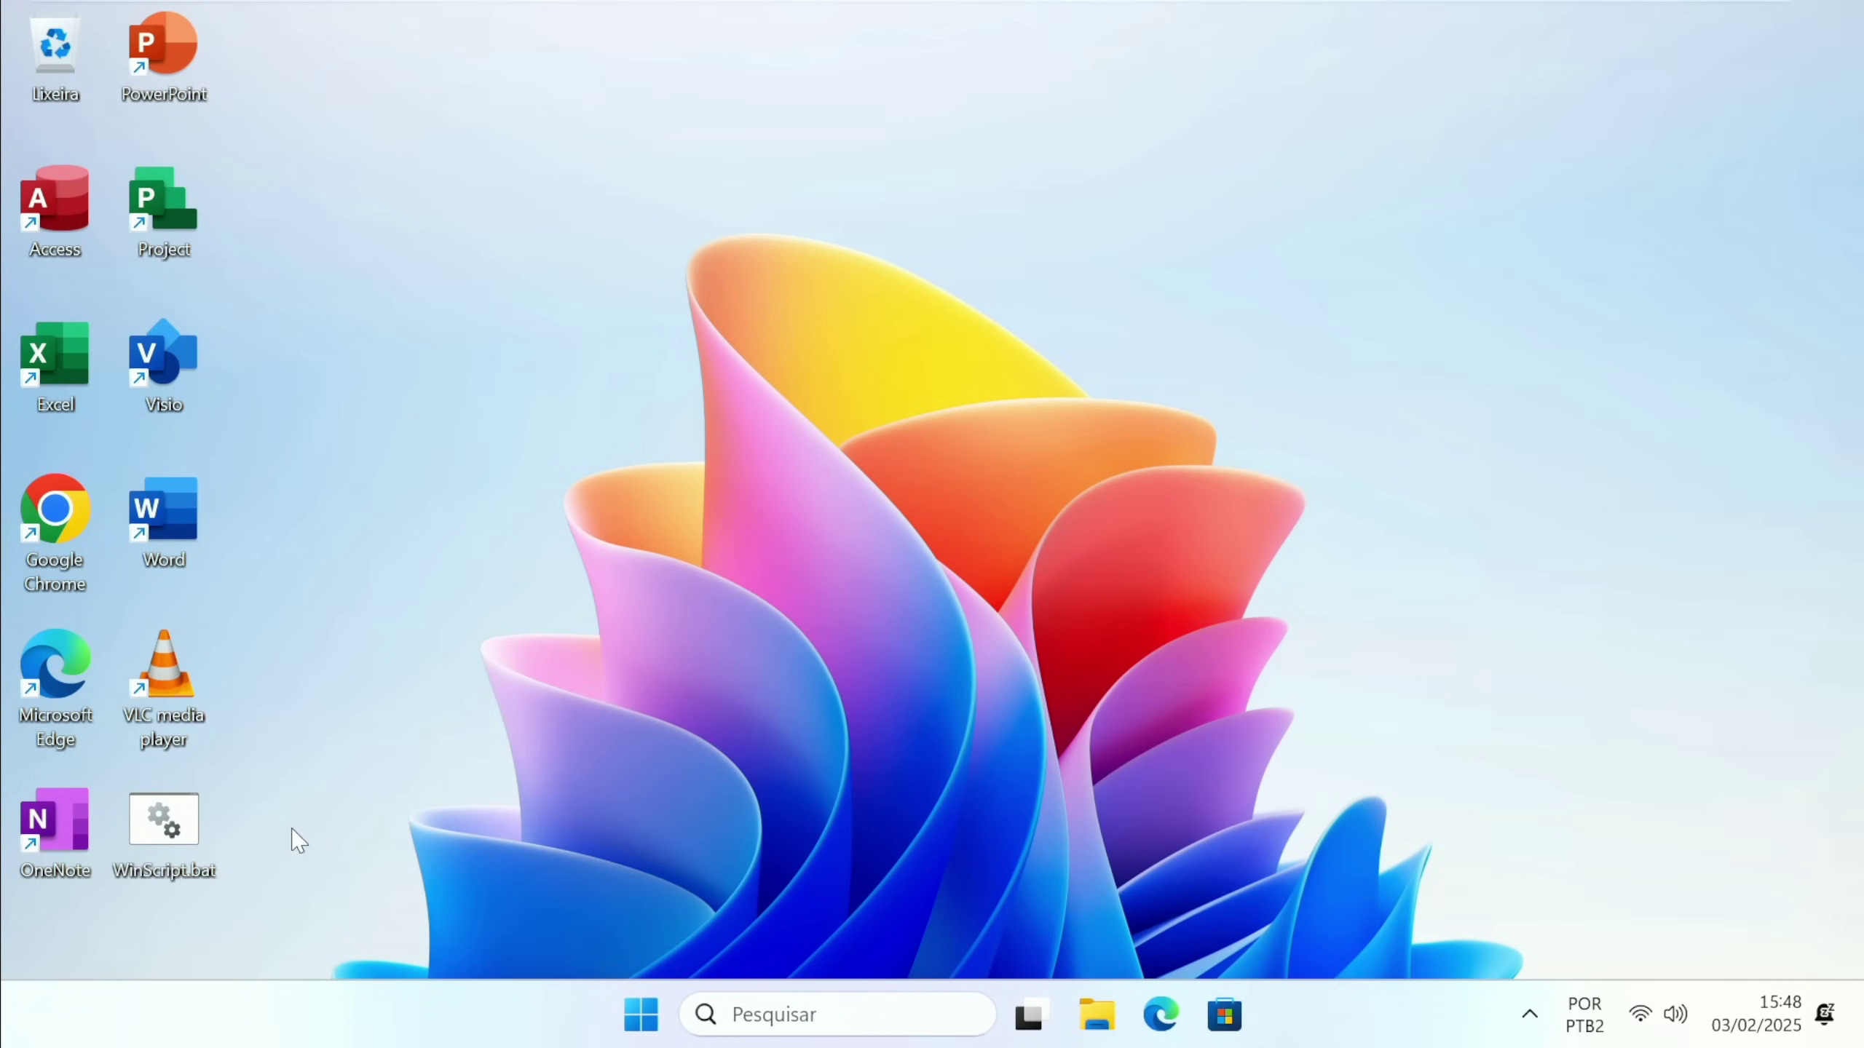
Move the WinScript.bat icon to an empty area of the desktop and check its available run options.
drag(176, 852, 506, 235)
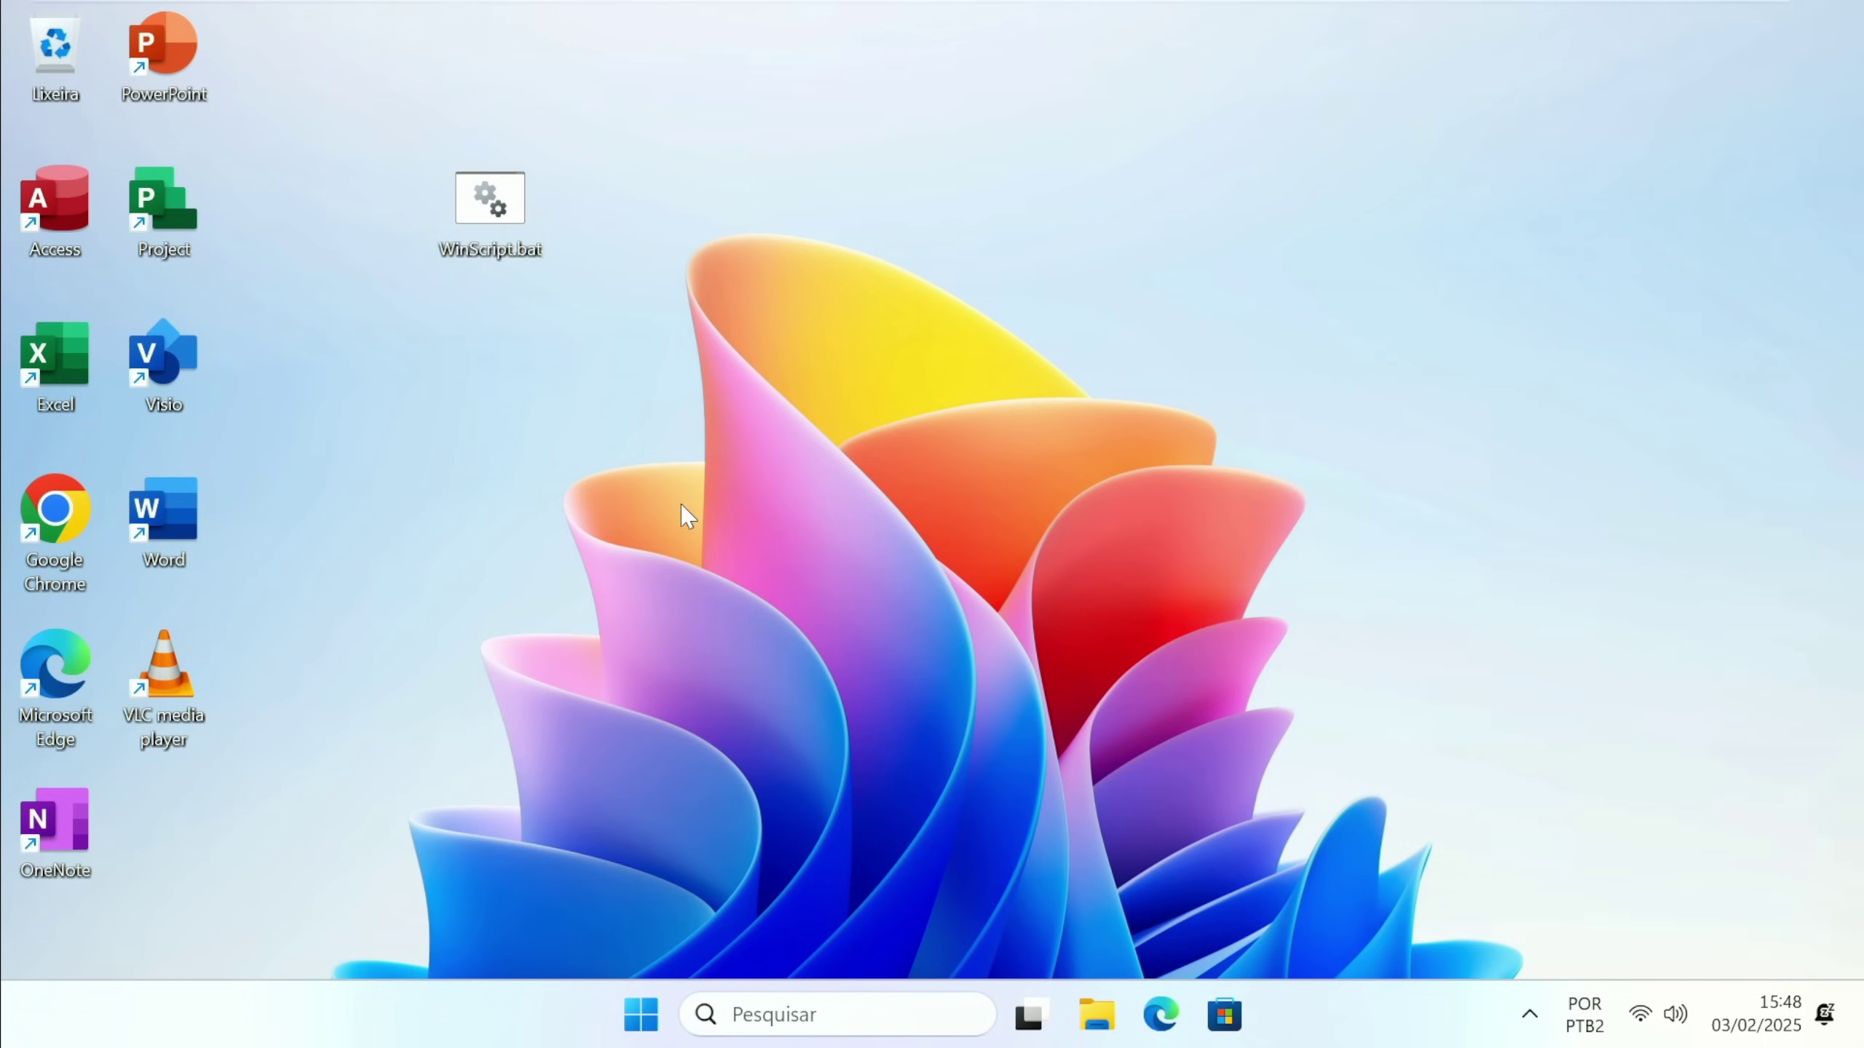
right_click(477, 207)
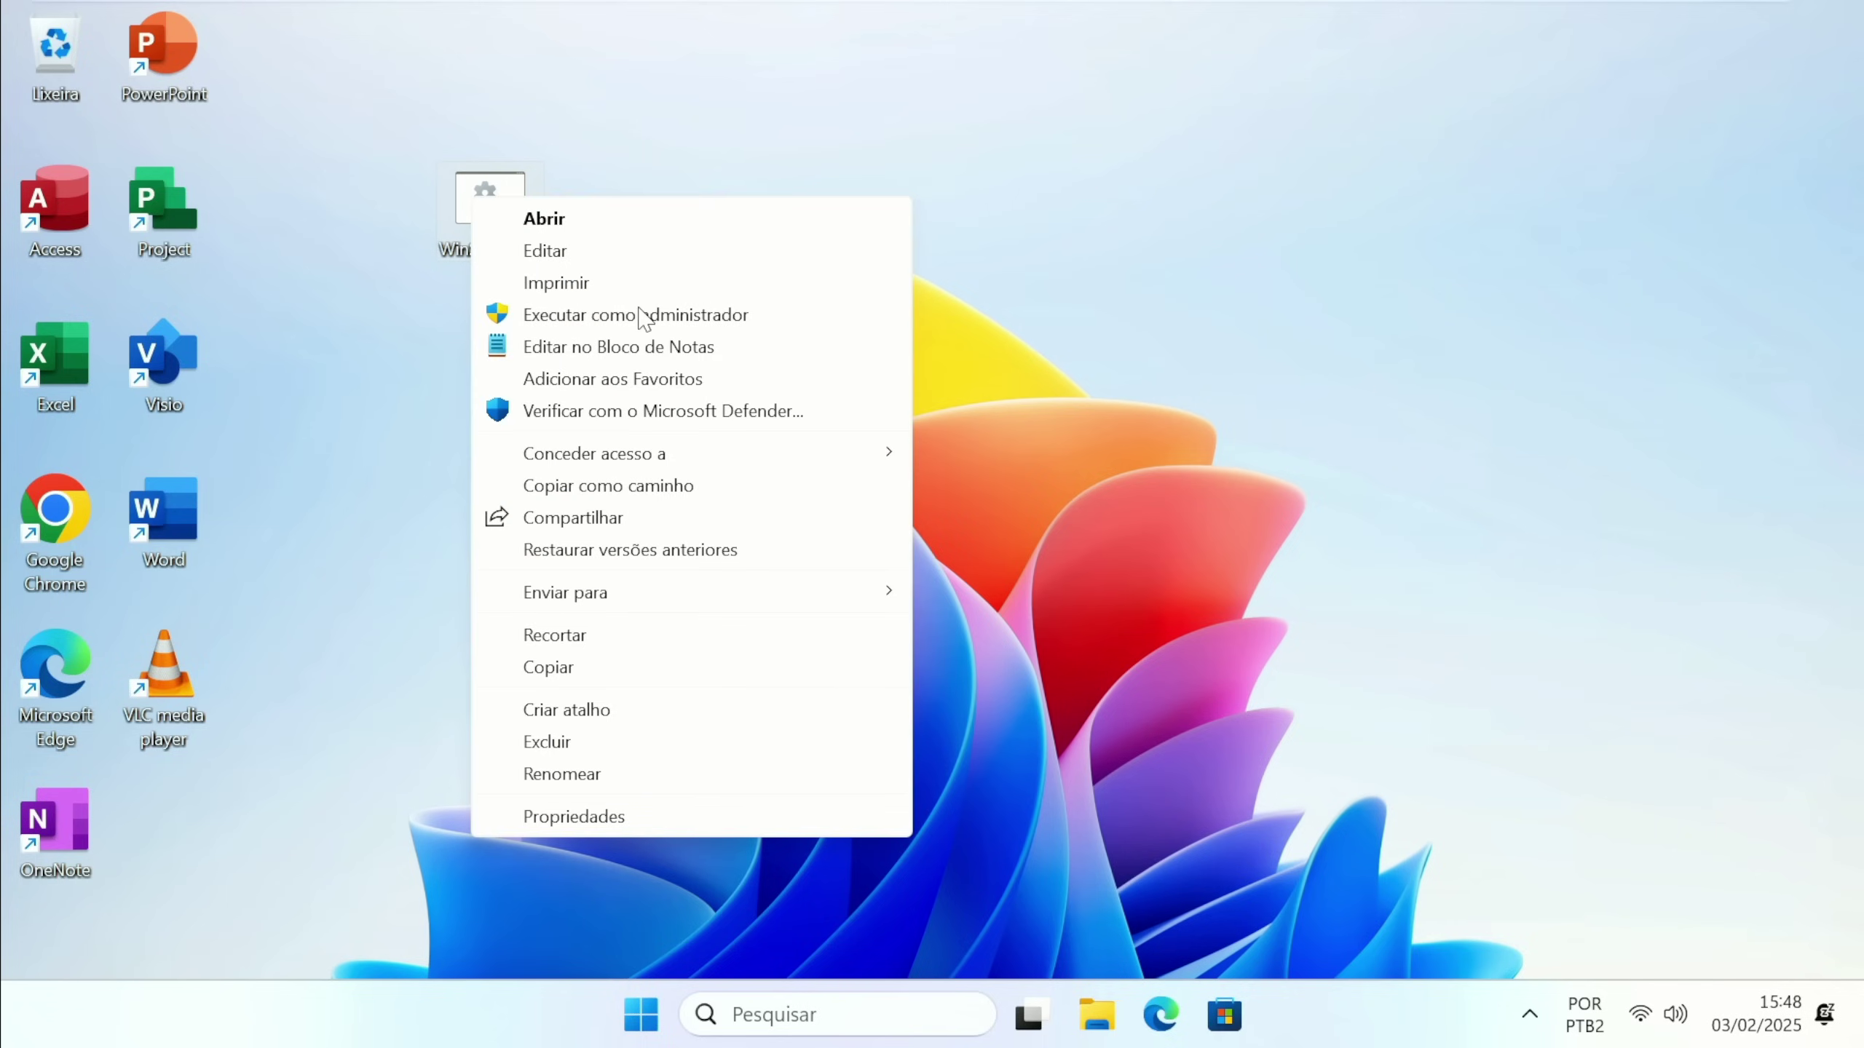
click(1248, 239)
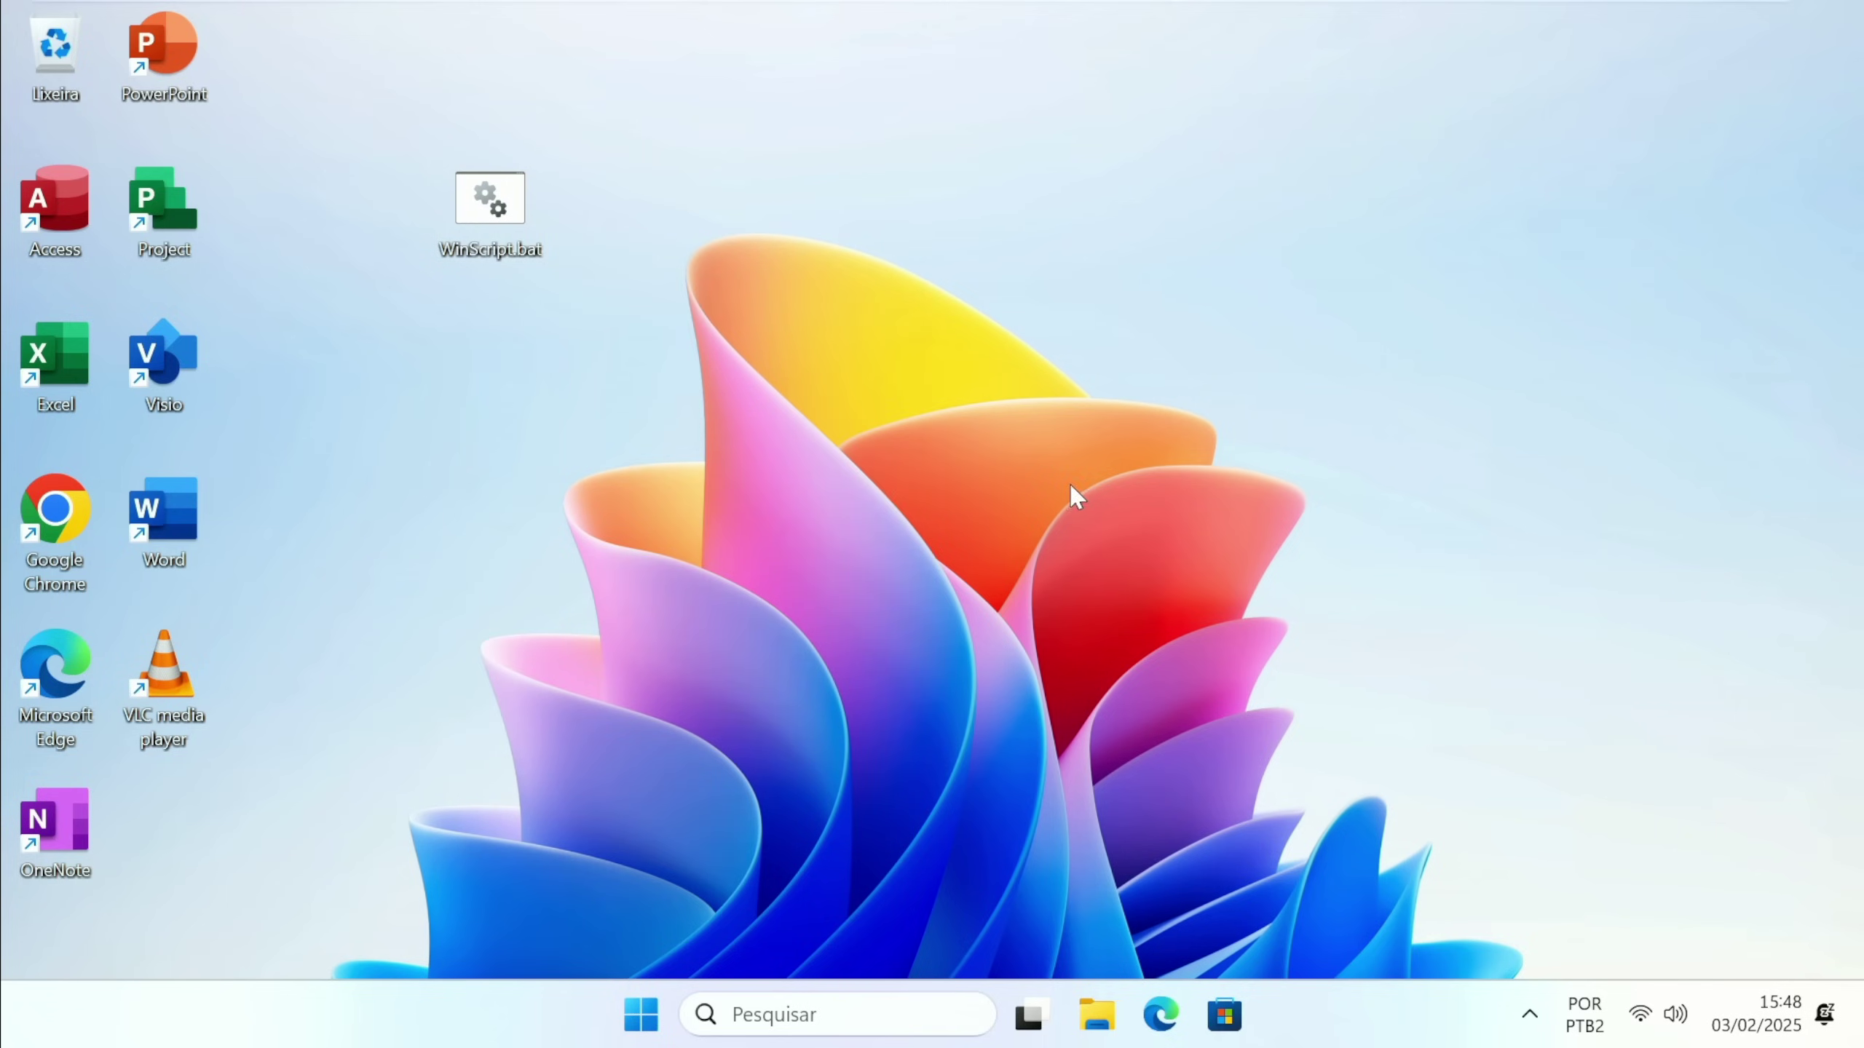
Restart the computer without installing updates (Reiniciar).
right_click(641, 1015)
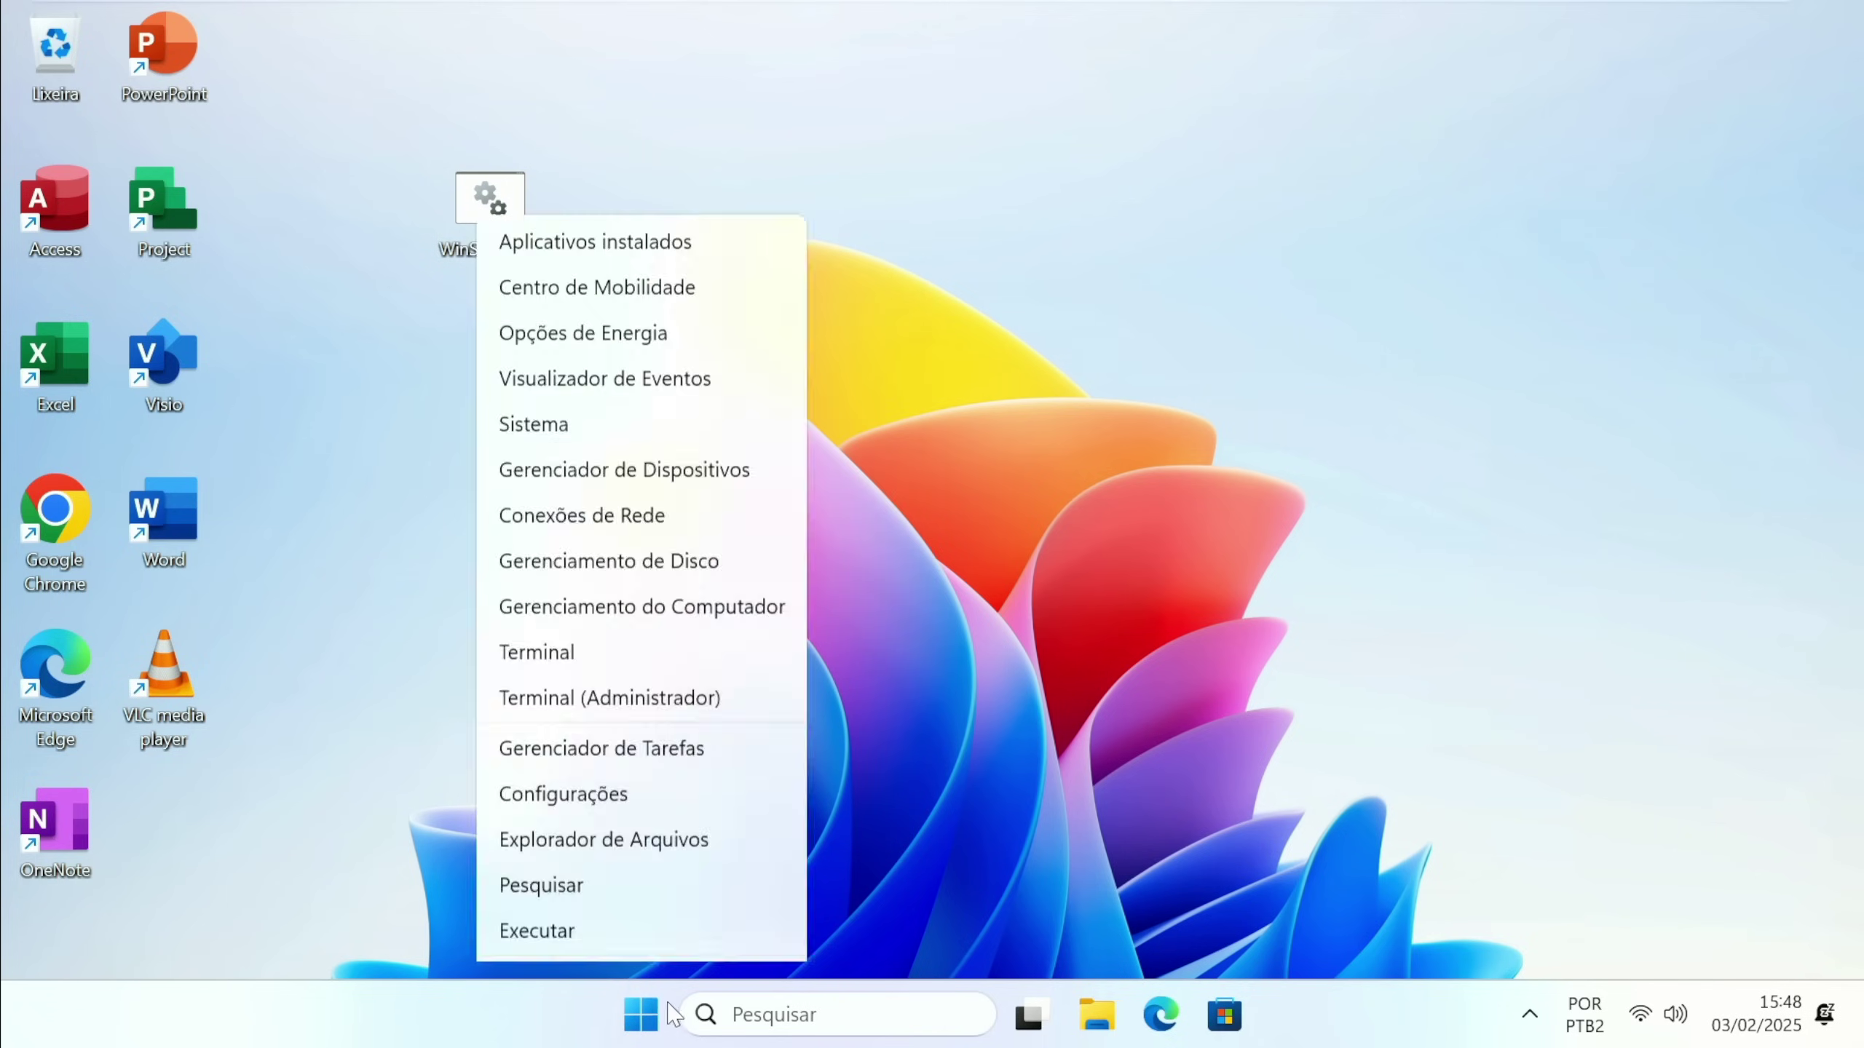
mouse_move(758, 875)
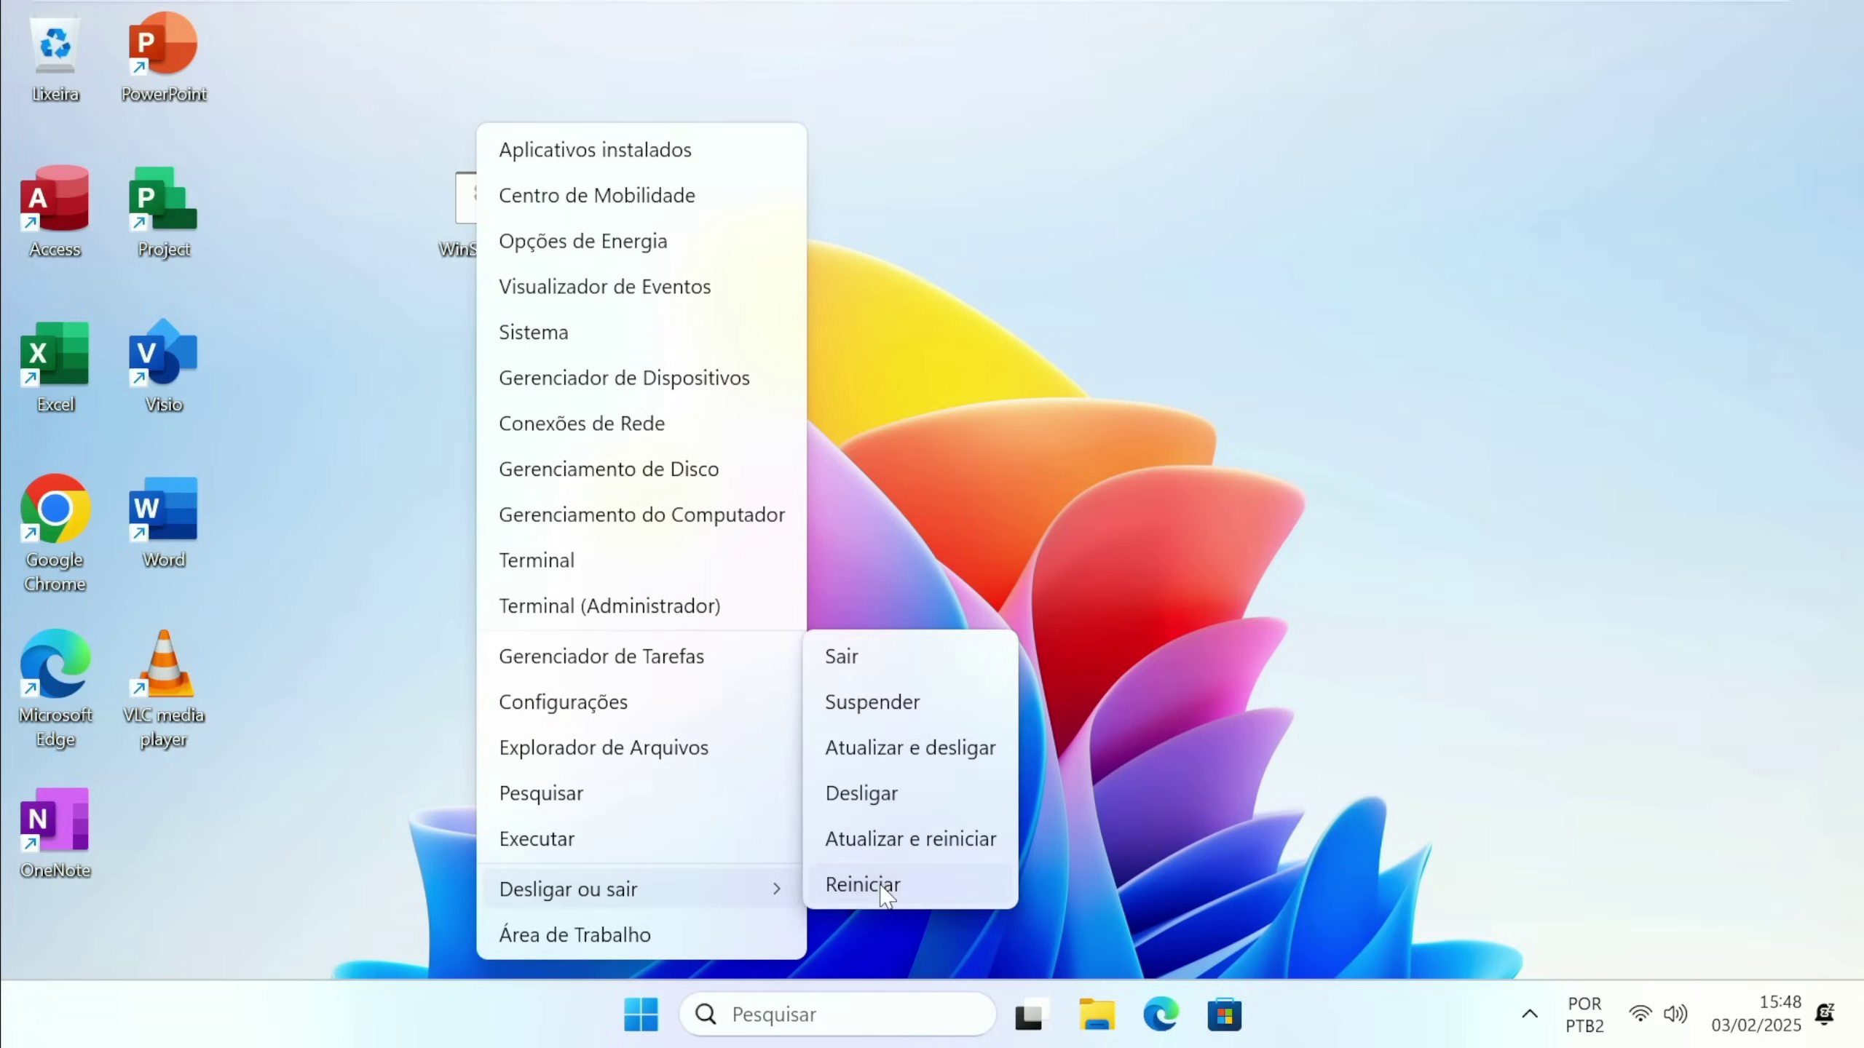
click(873, 885)
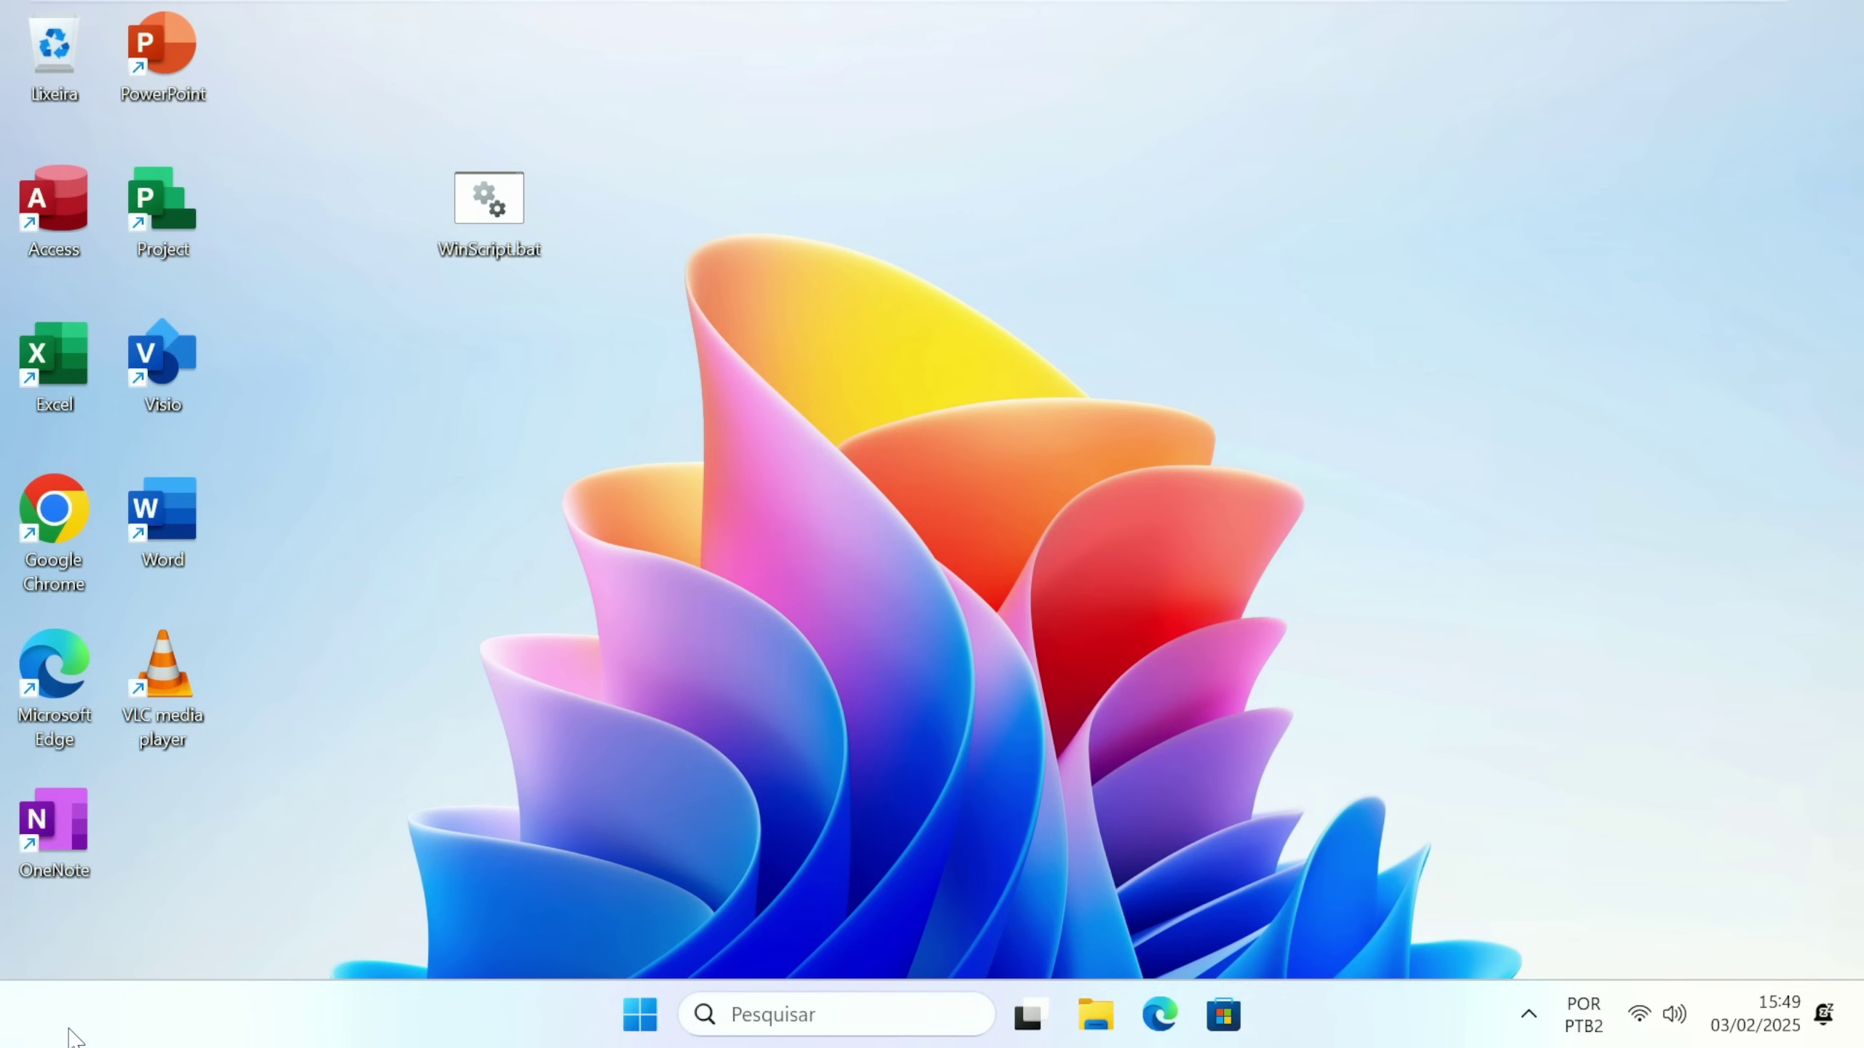
Check how the desktop's context menu and the Start menu respond, and look over the pinned and recommended apps.
right_click(854, 213)
right_click(919, 88)
right_click(784, 19)
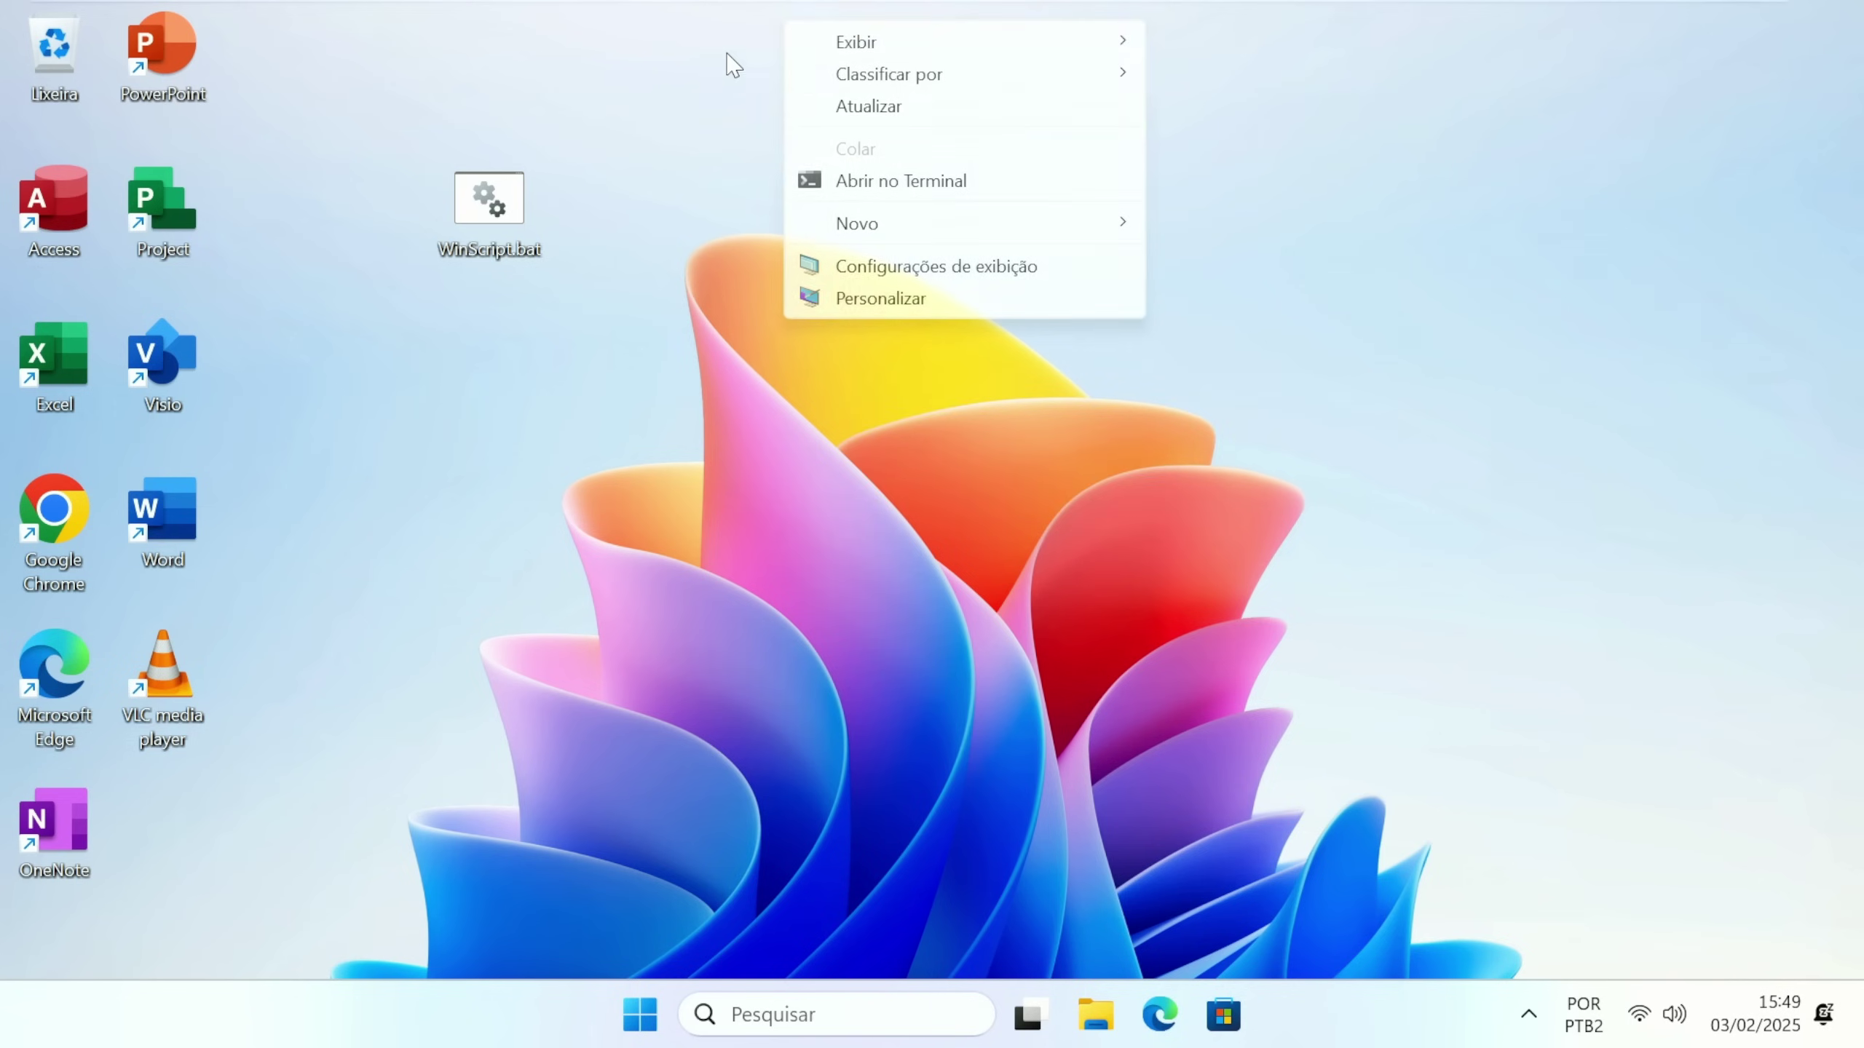
right_click(640, 93)
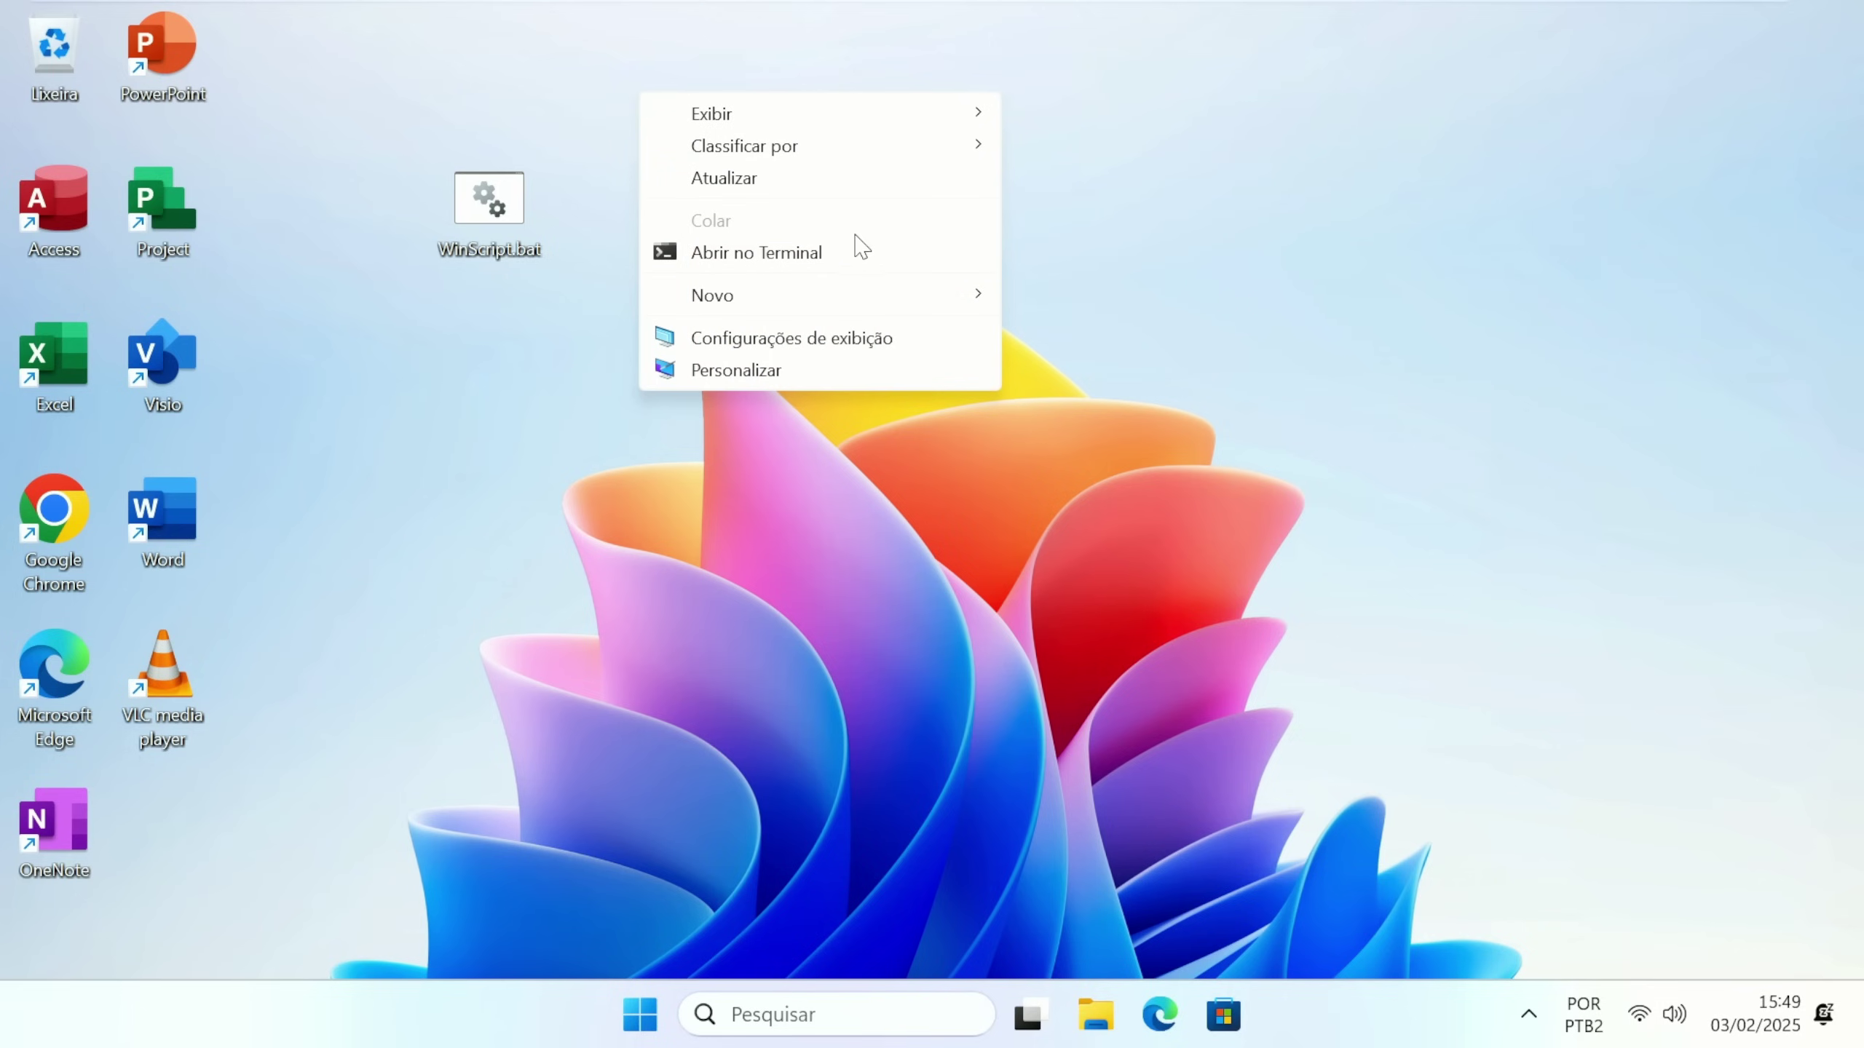
click(1352, 419)
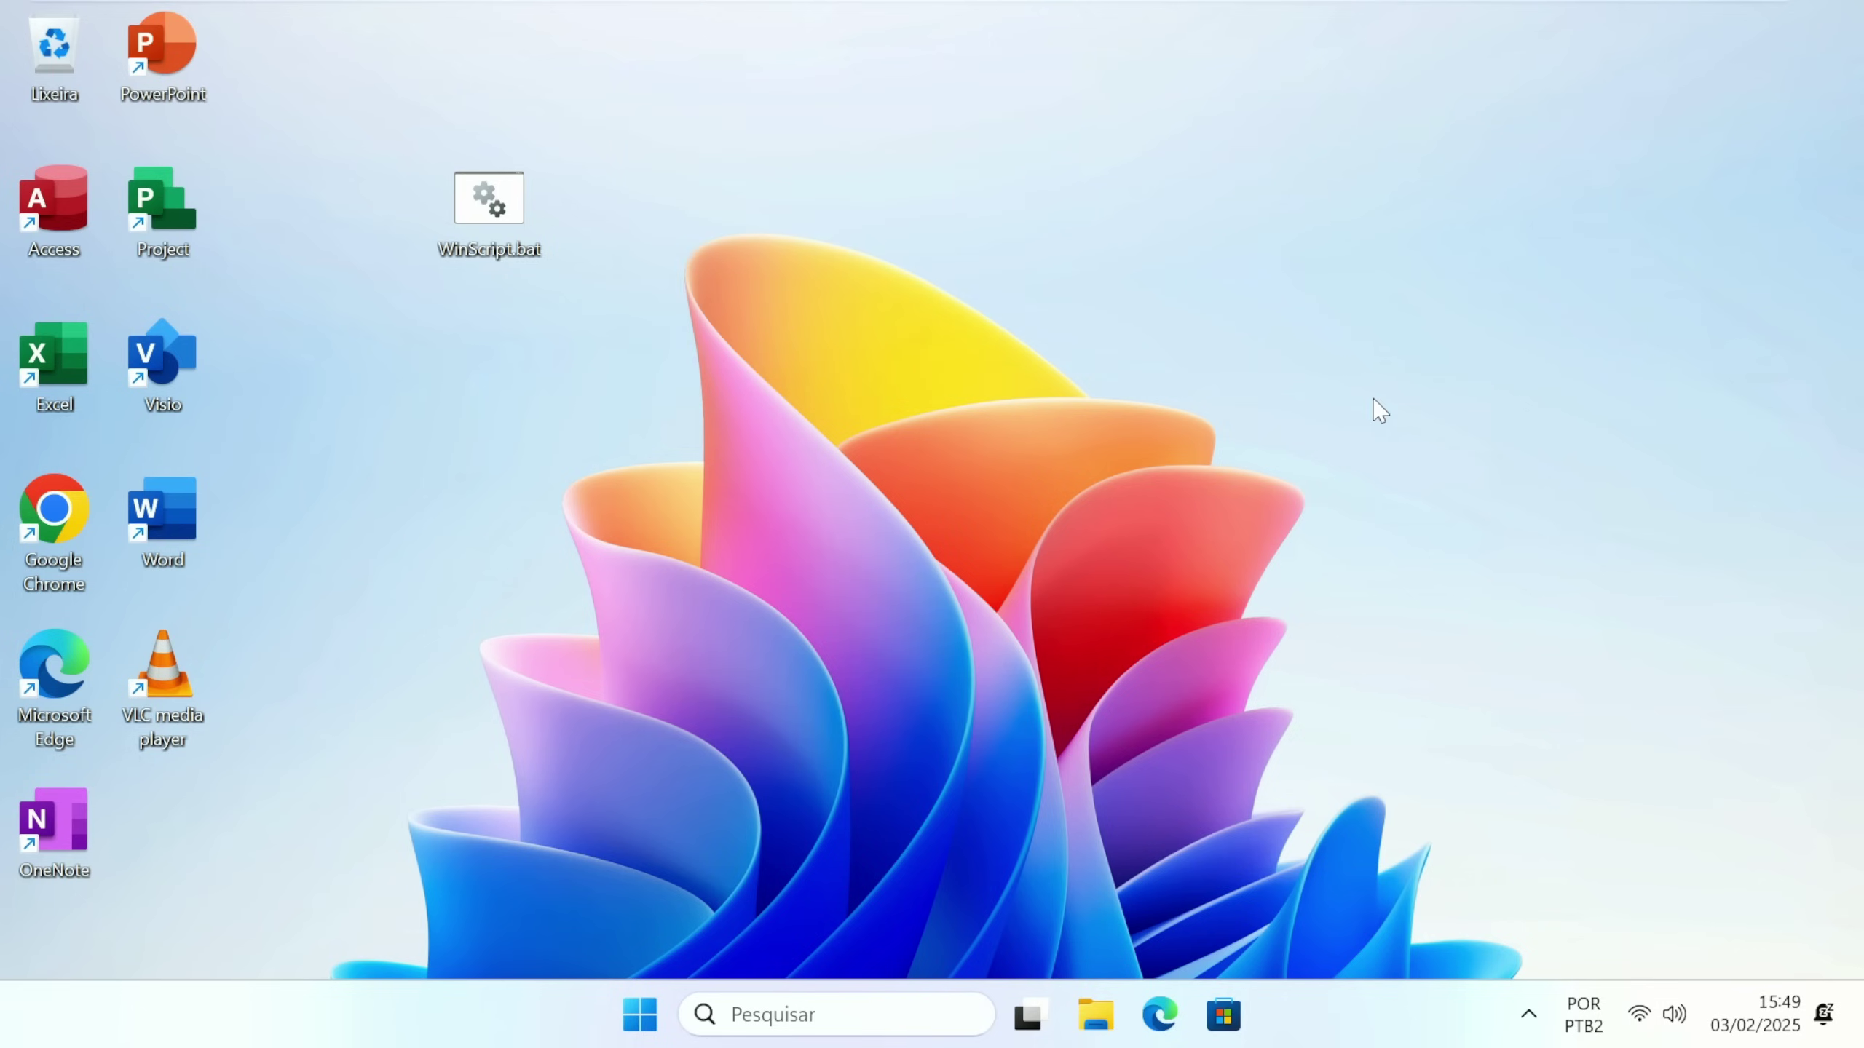
click(639, 1014)
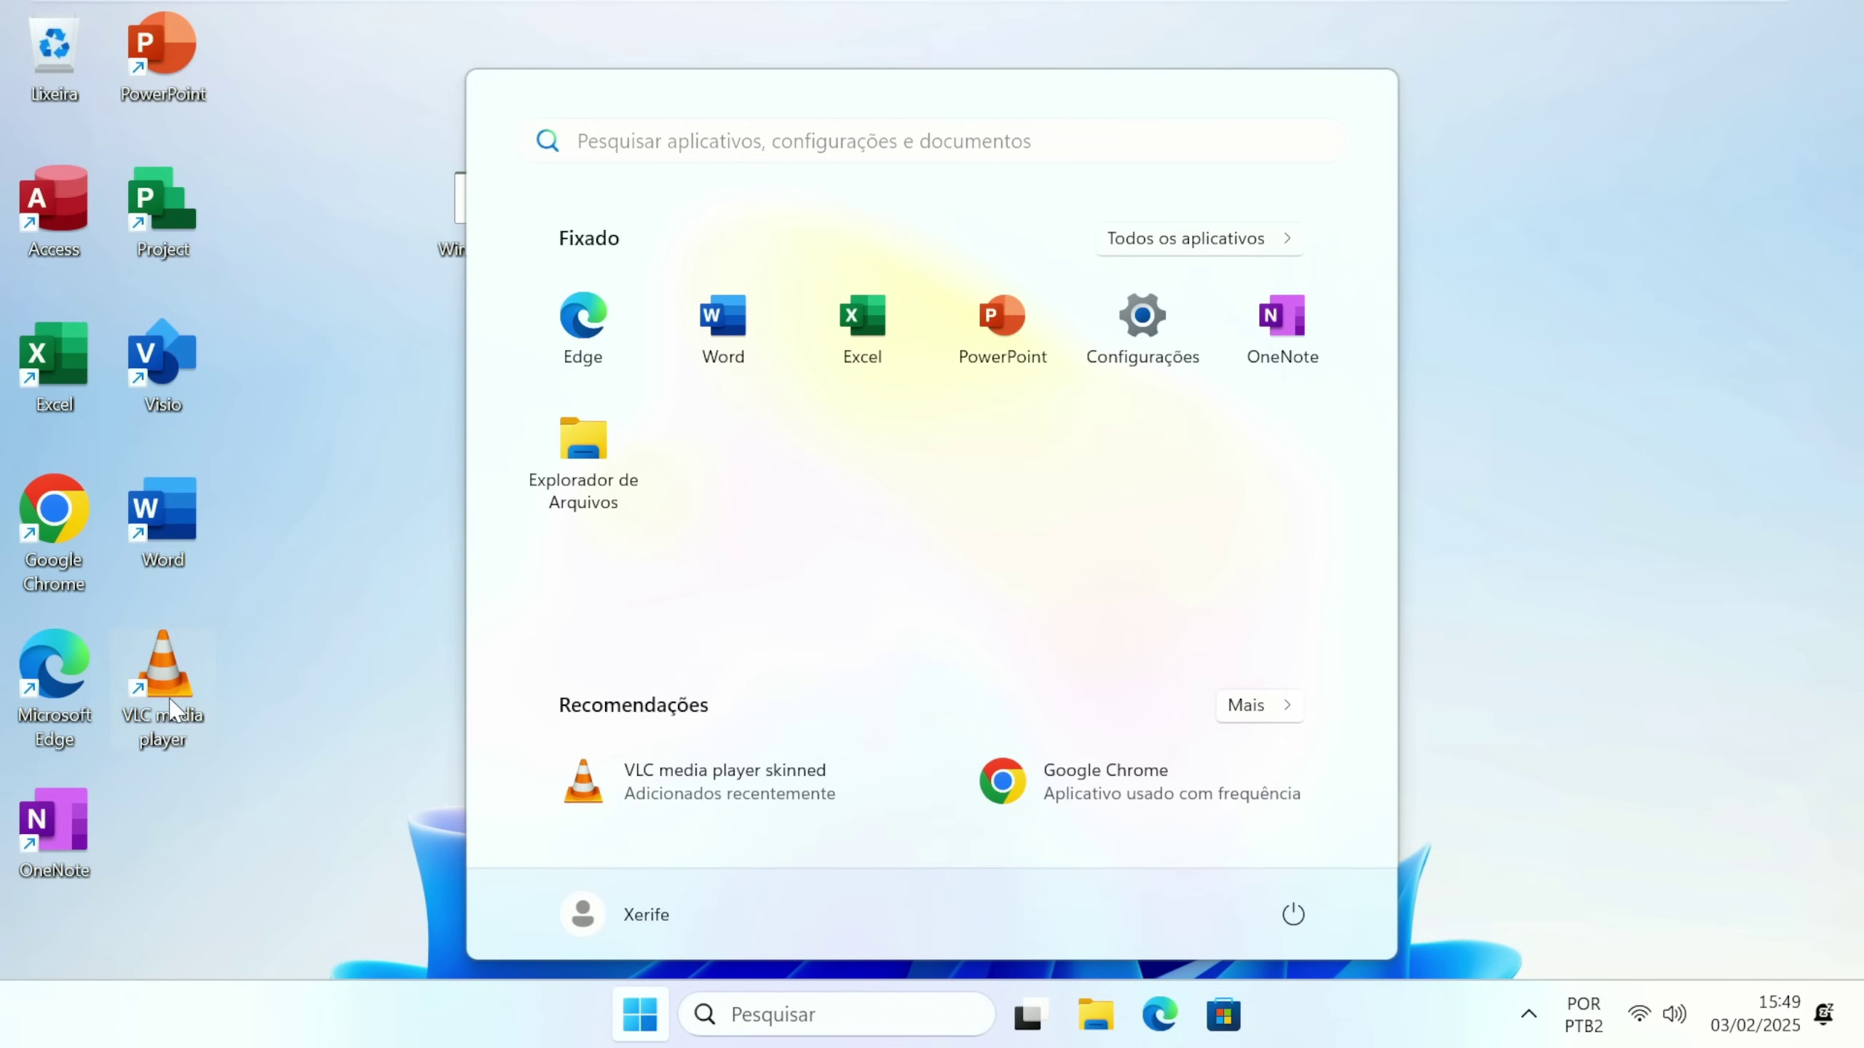
click(346, 835)
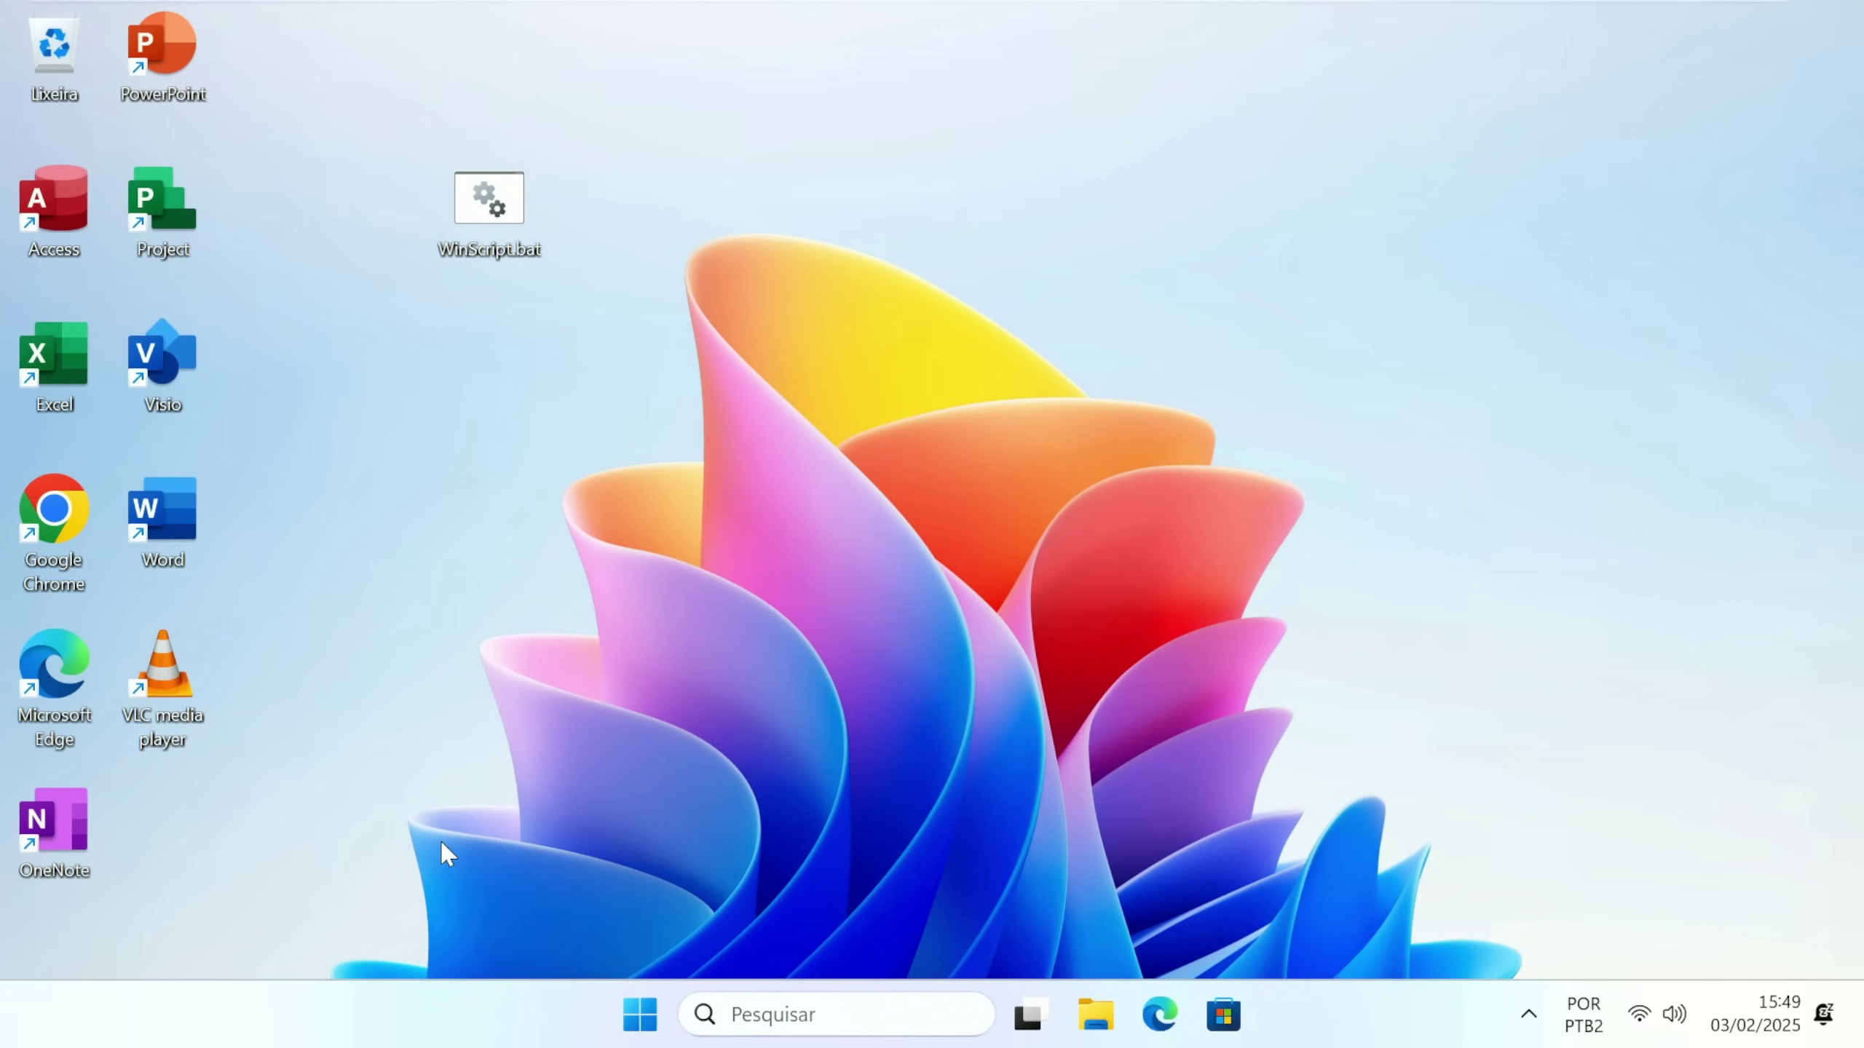
right_click(479, 530)
click(600, 602)
Examine the running processes and the CPU and memory usage in Task Manager (Gerenciador de Tarefas), and close it.
right_click(506, 1017)
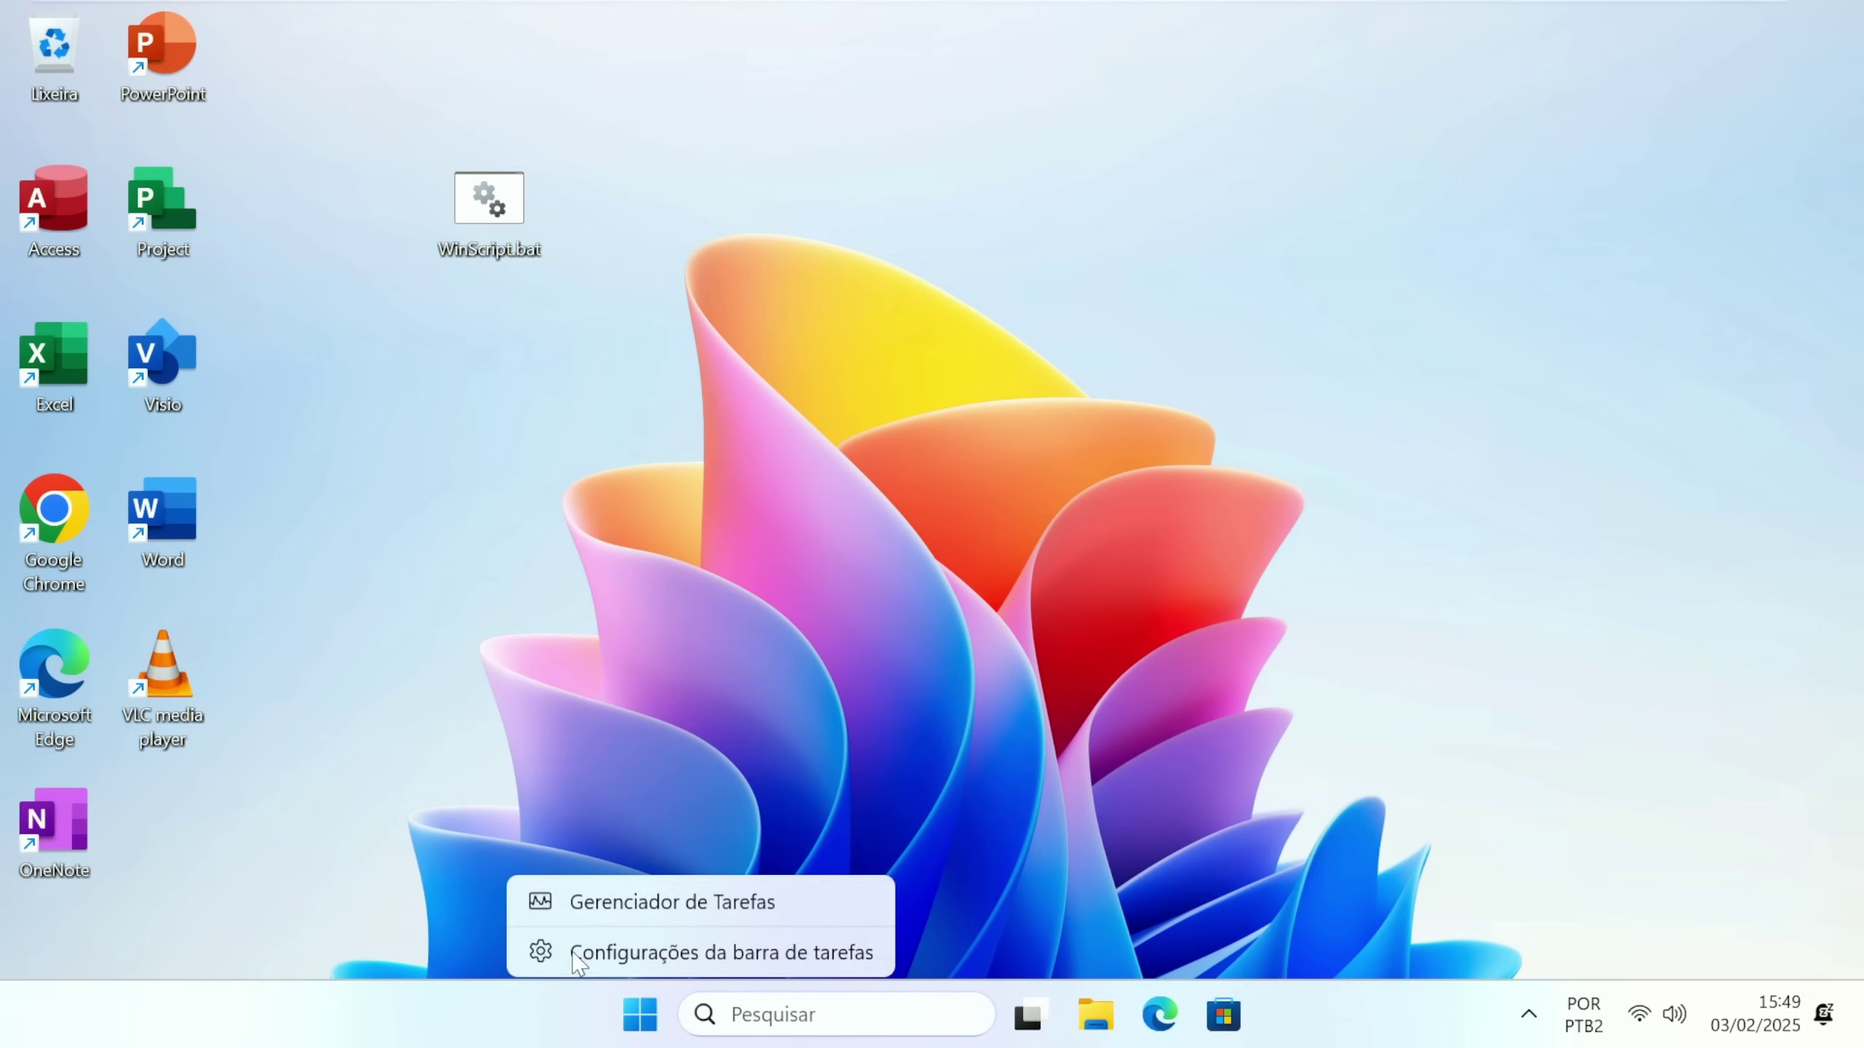
click(624, 896)
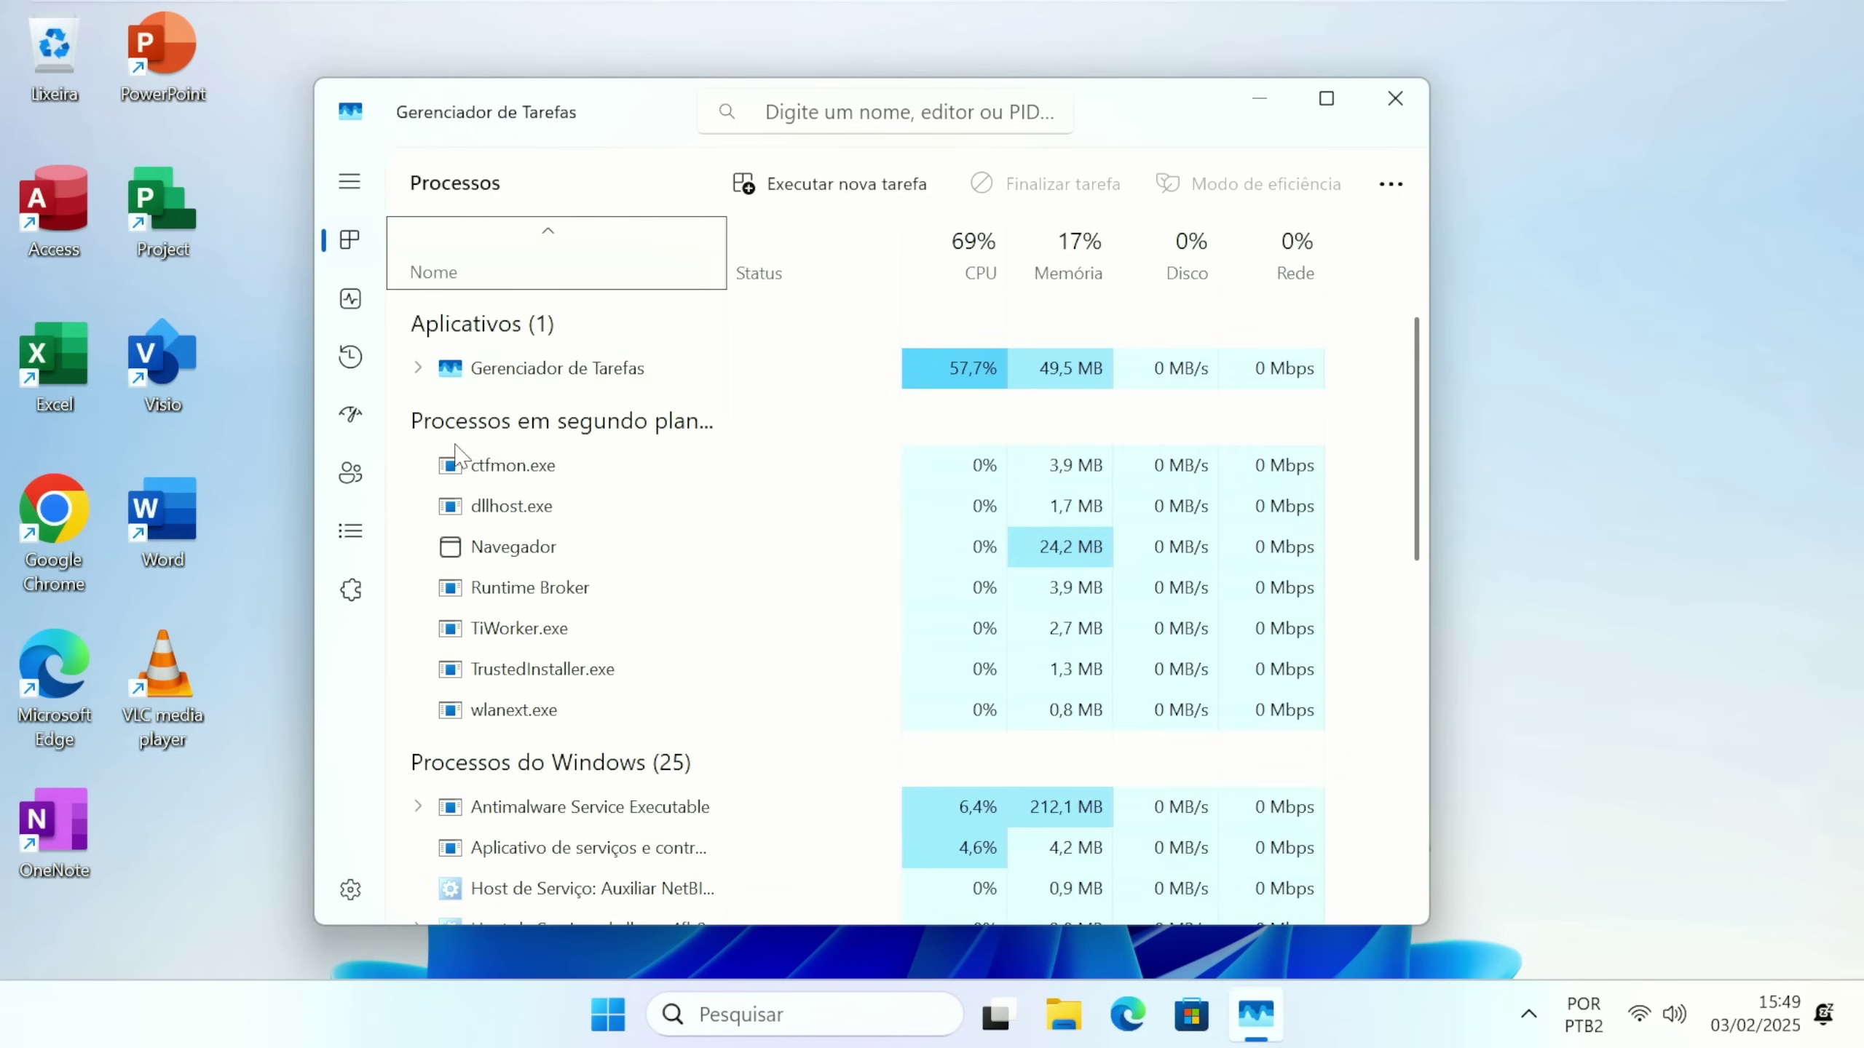
click(350, 298)
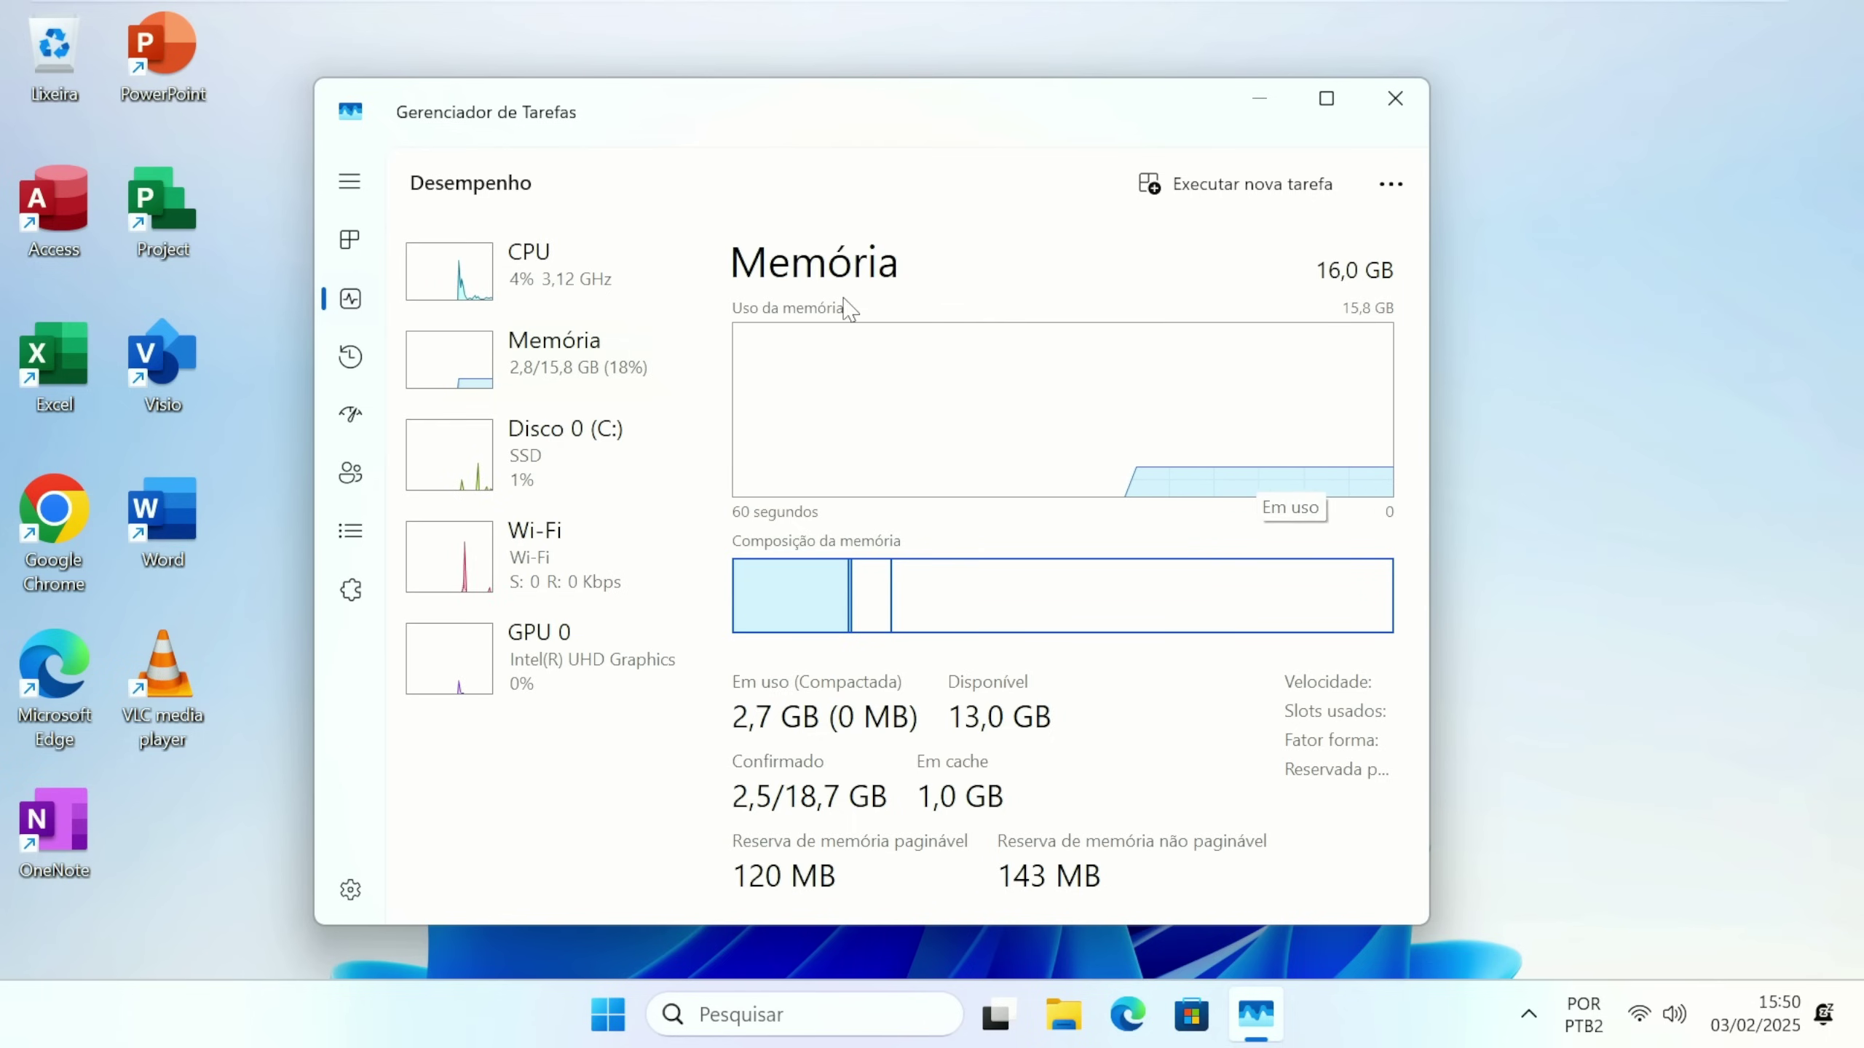
click(542, 281)
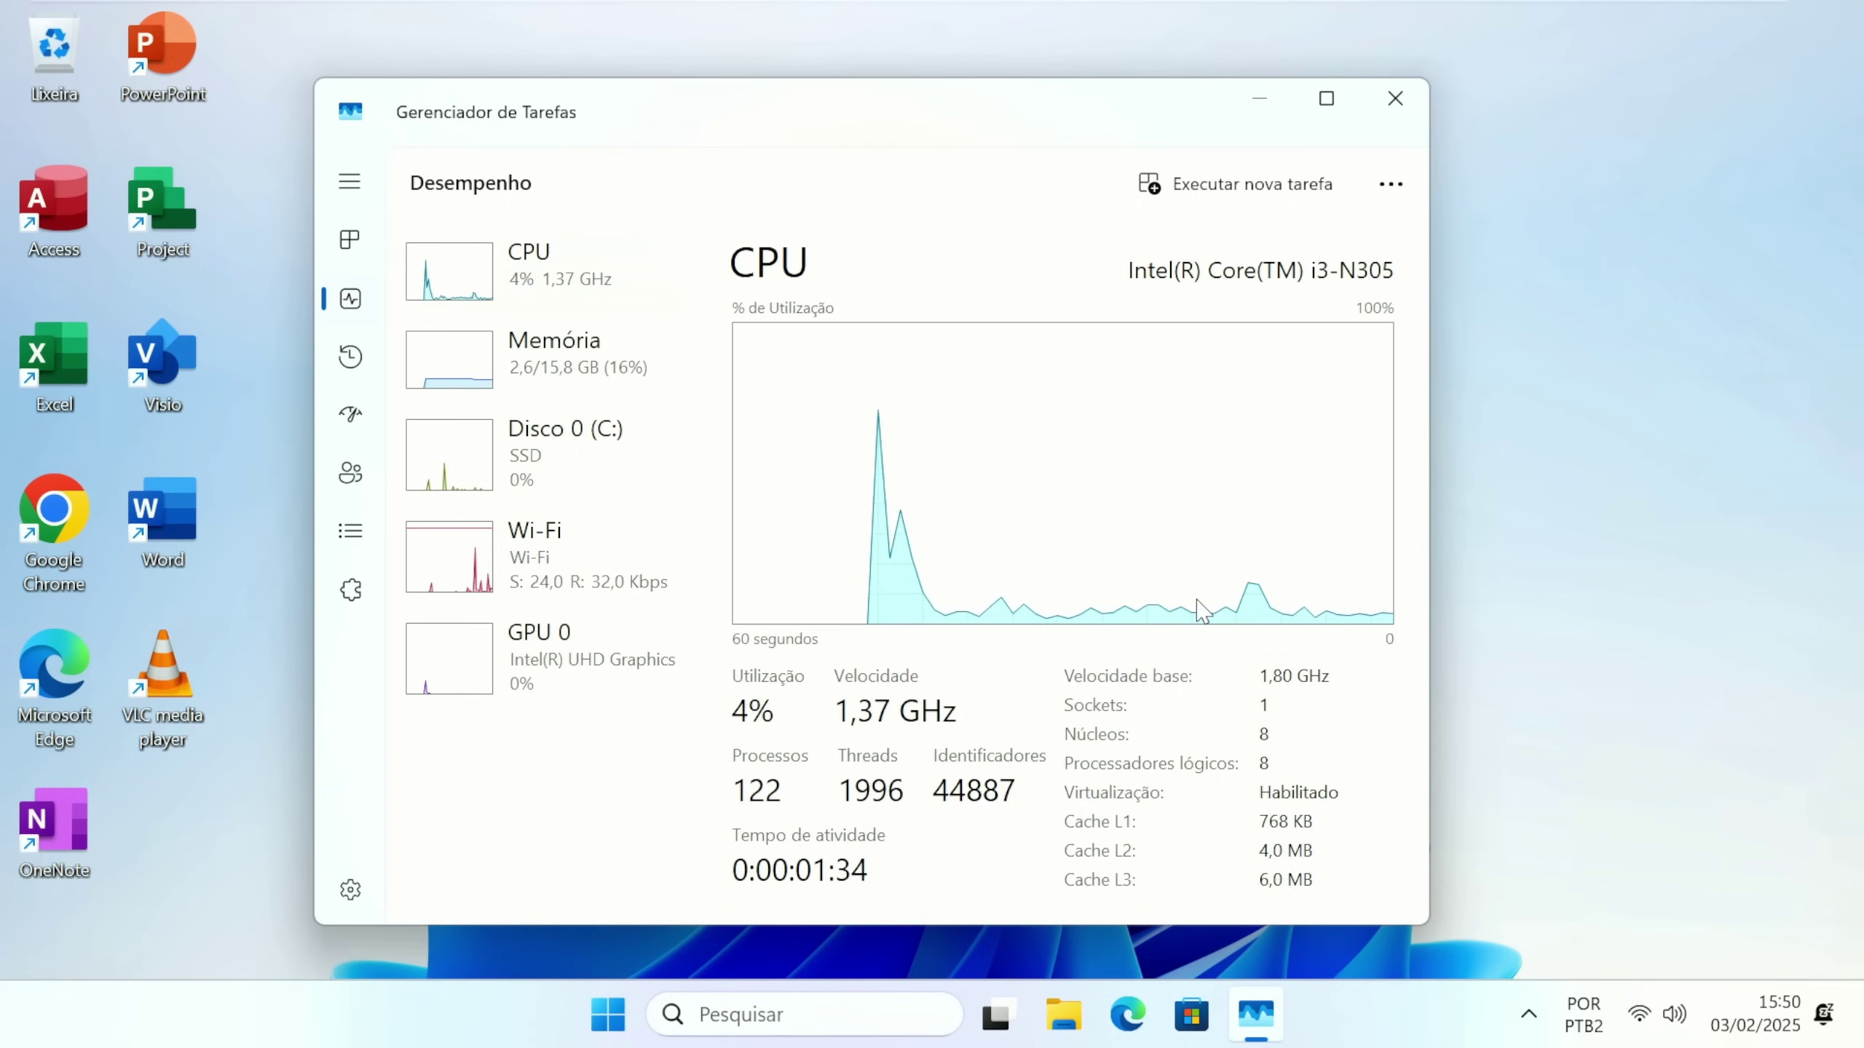
click(570, 356)
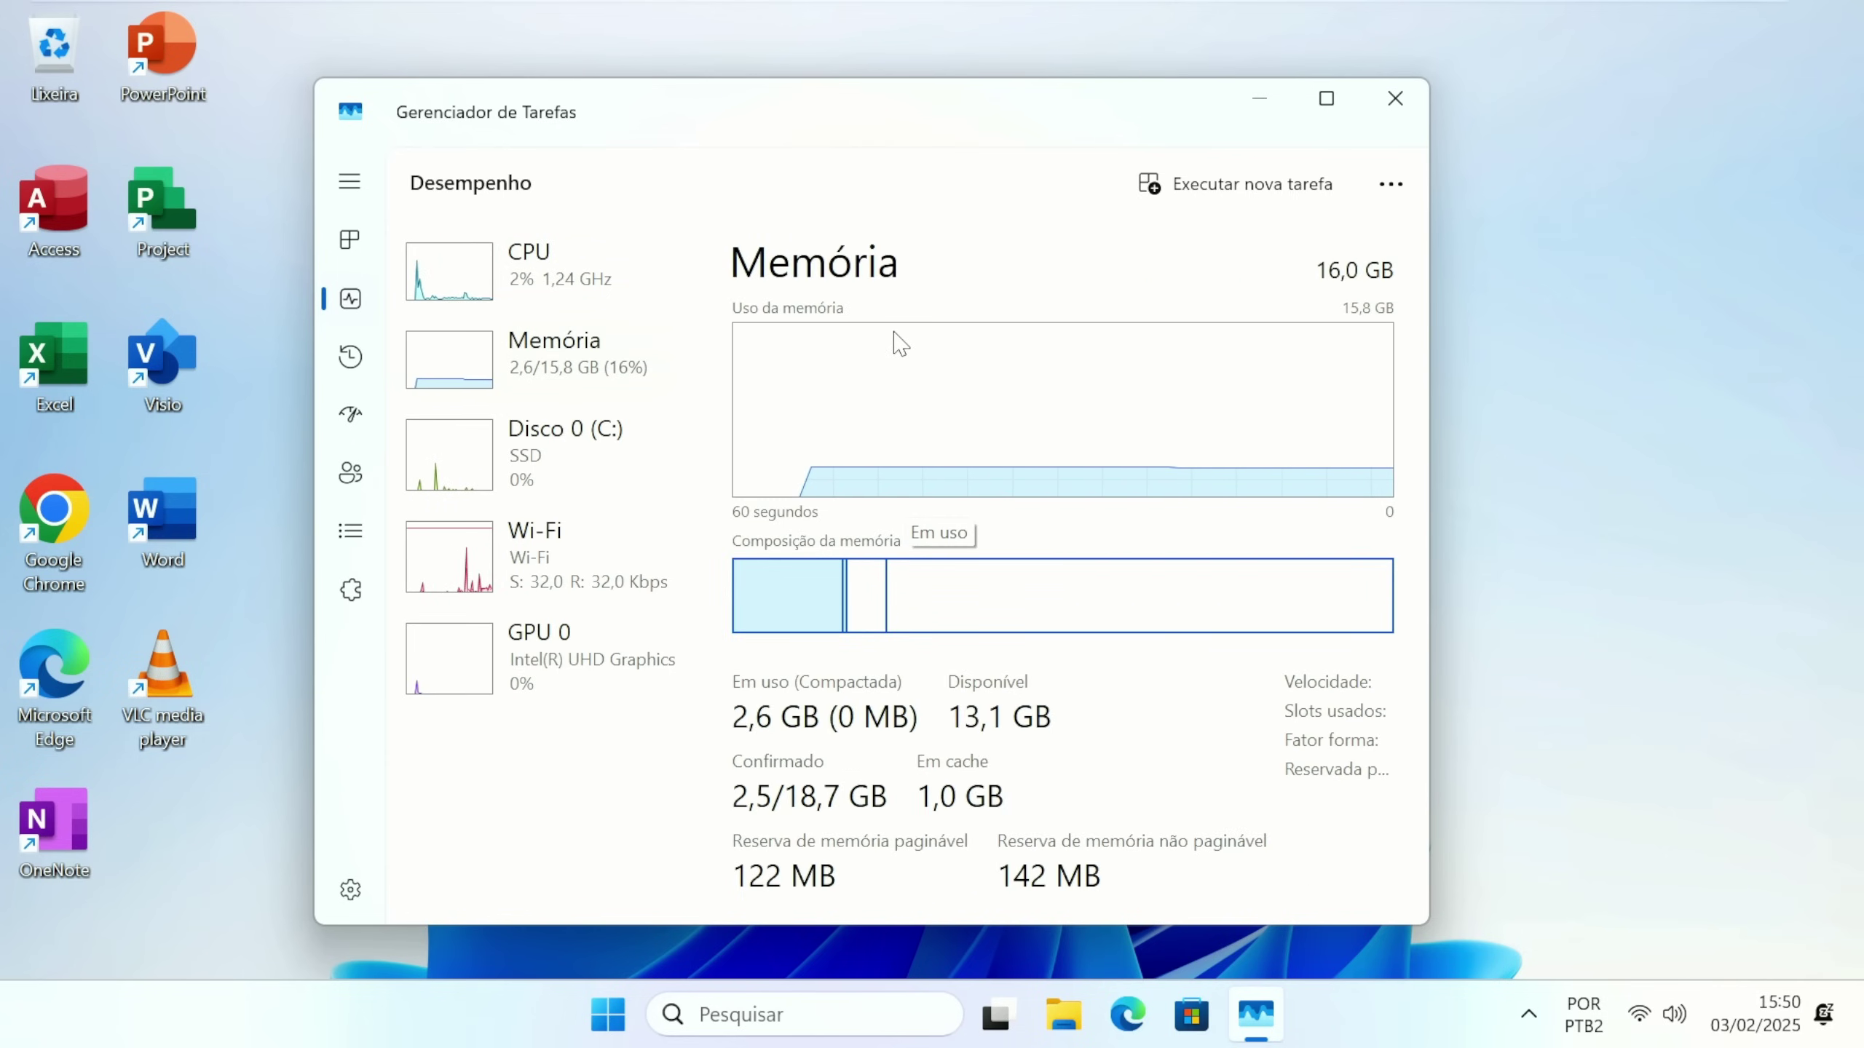
click(1395, 98)
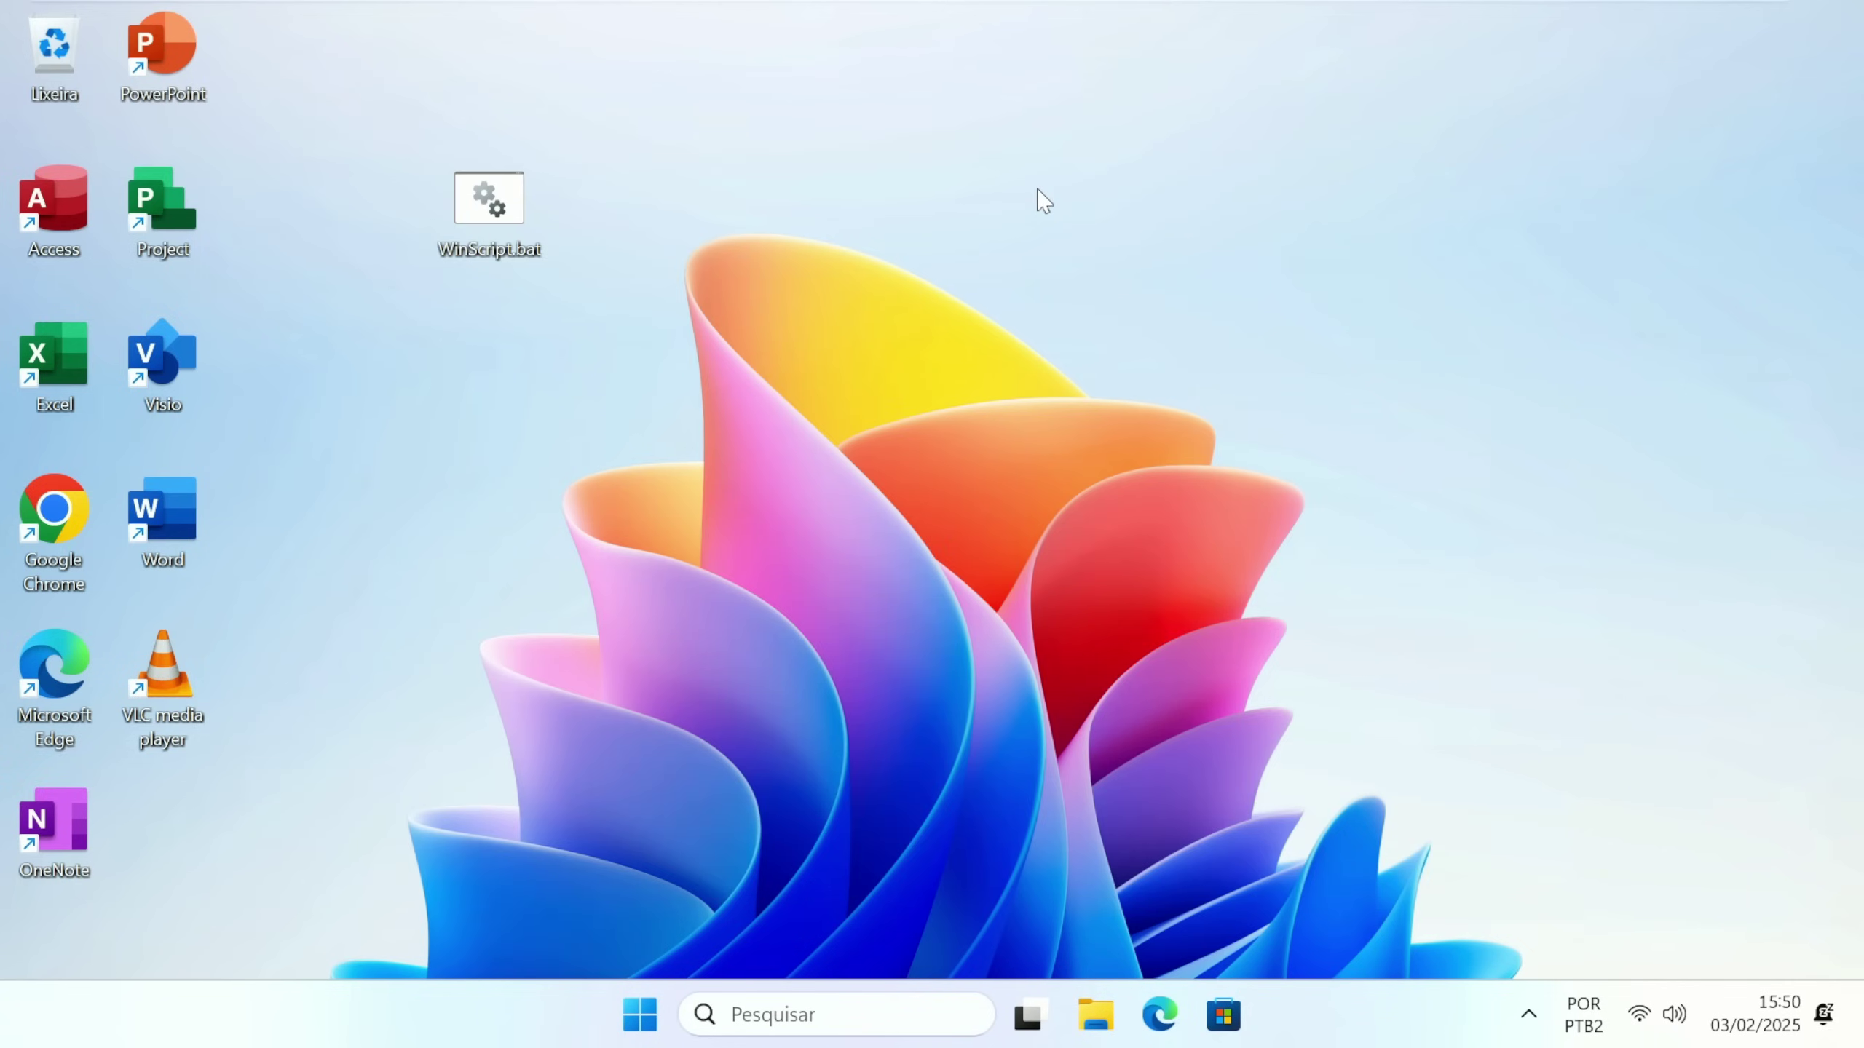